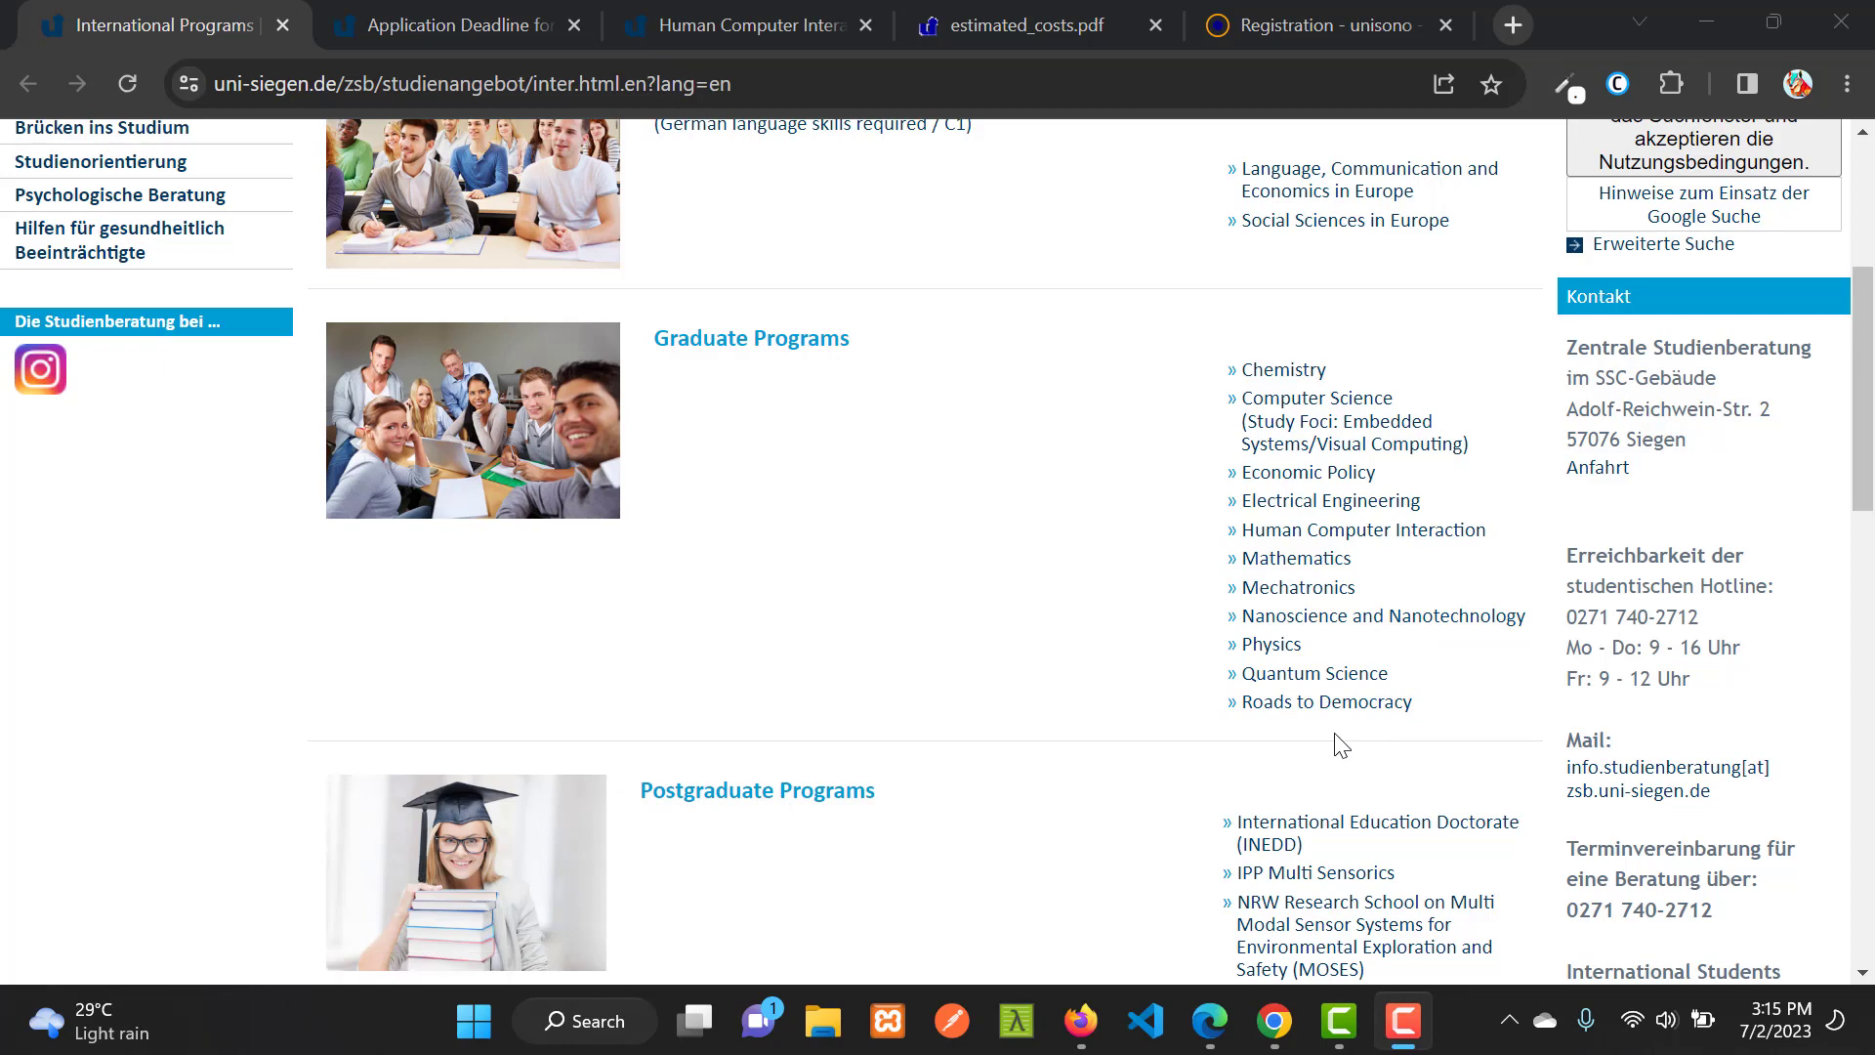
Review the application deadlines for the international master's degree programs, from Chemistry to Mathematics.
left_click(459, 40)
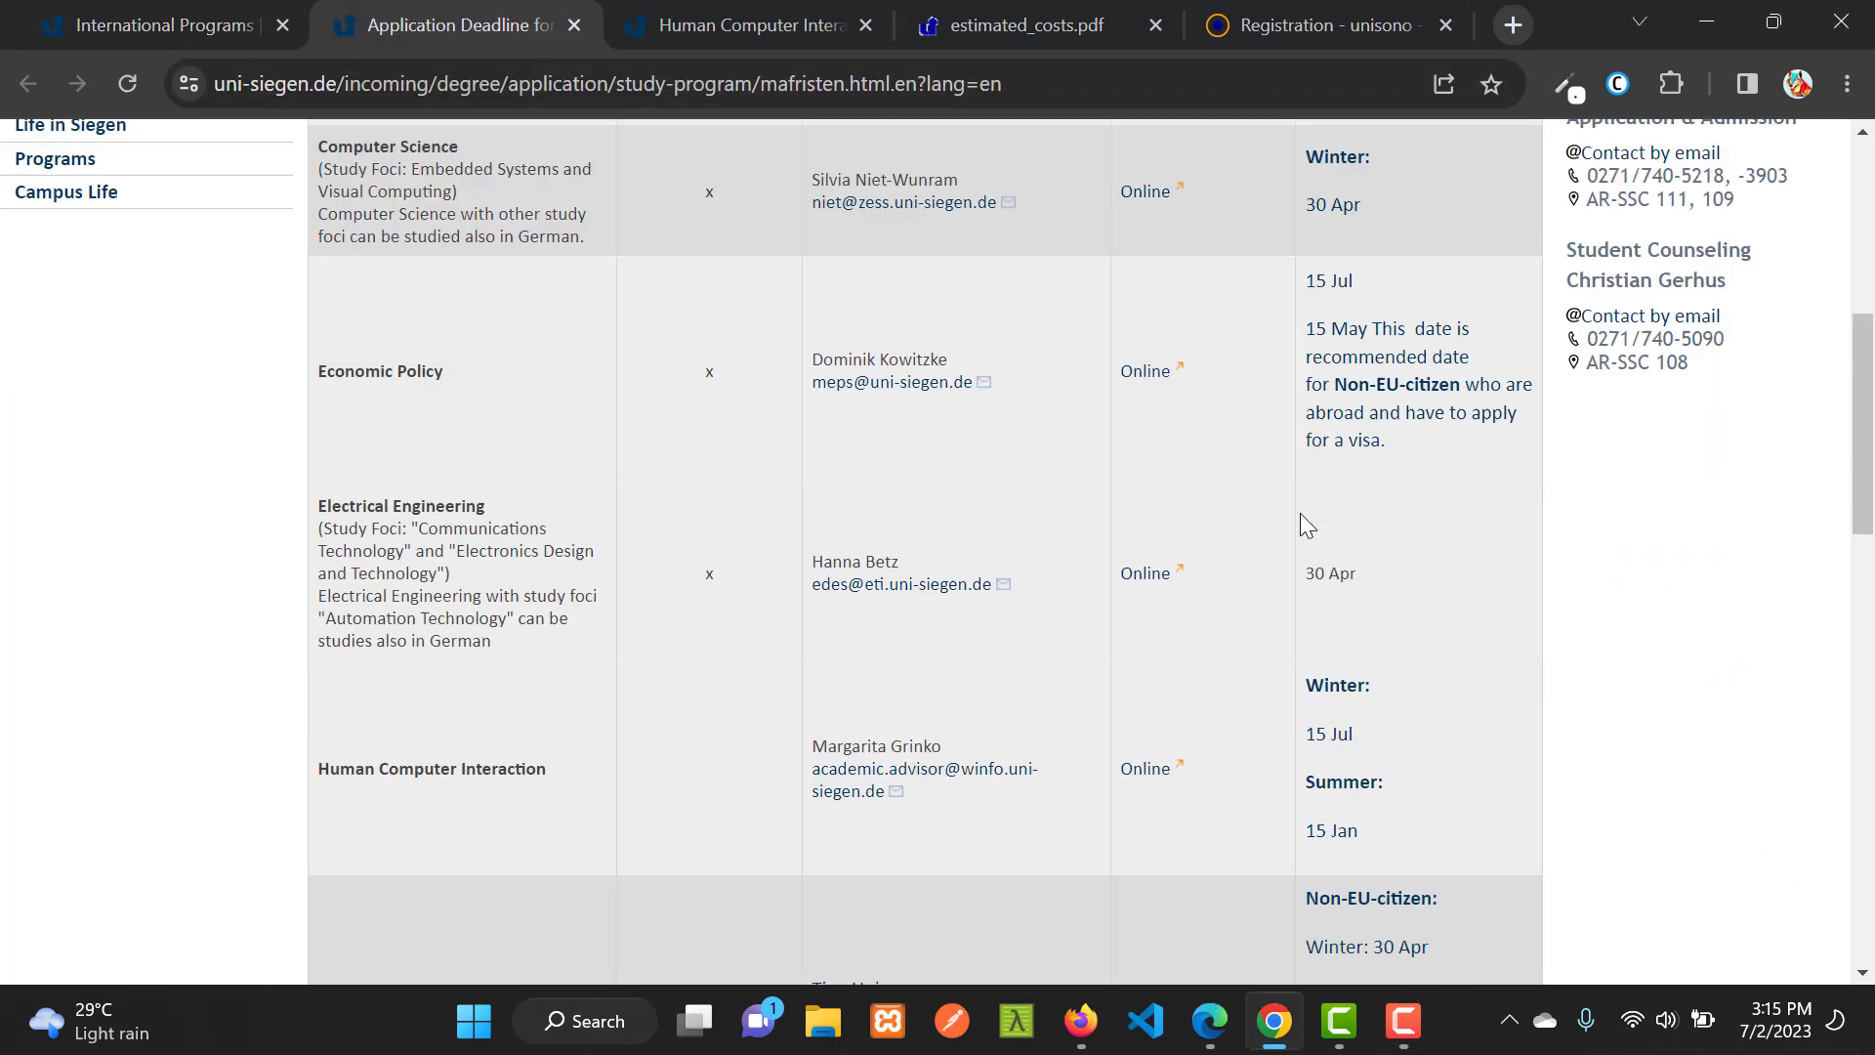
scroll(1301, 509, "up", 5)
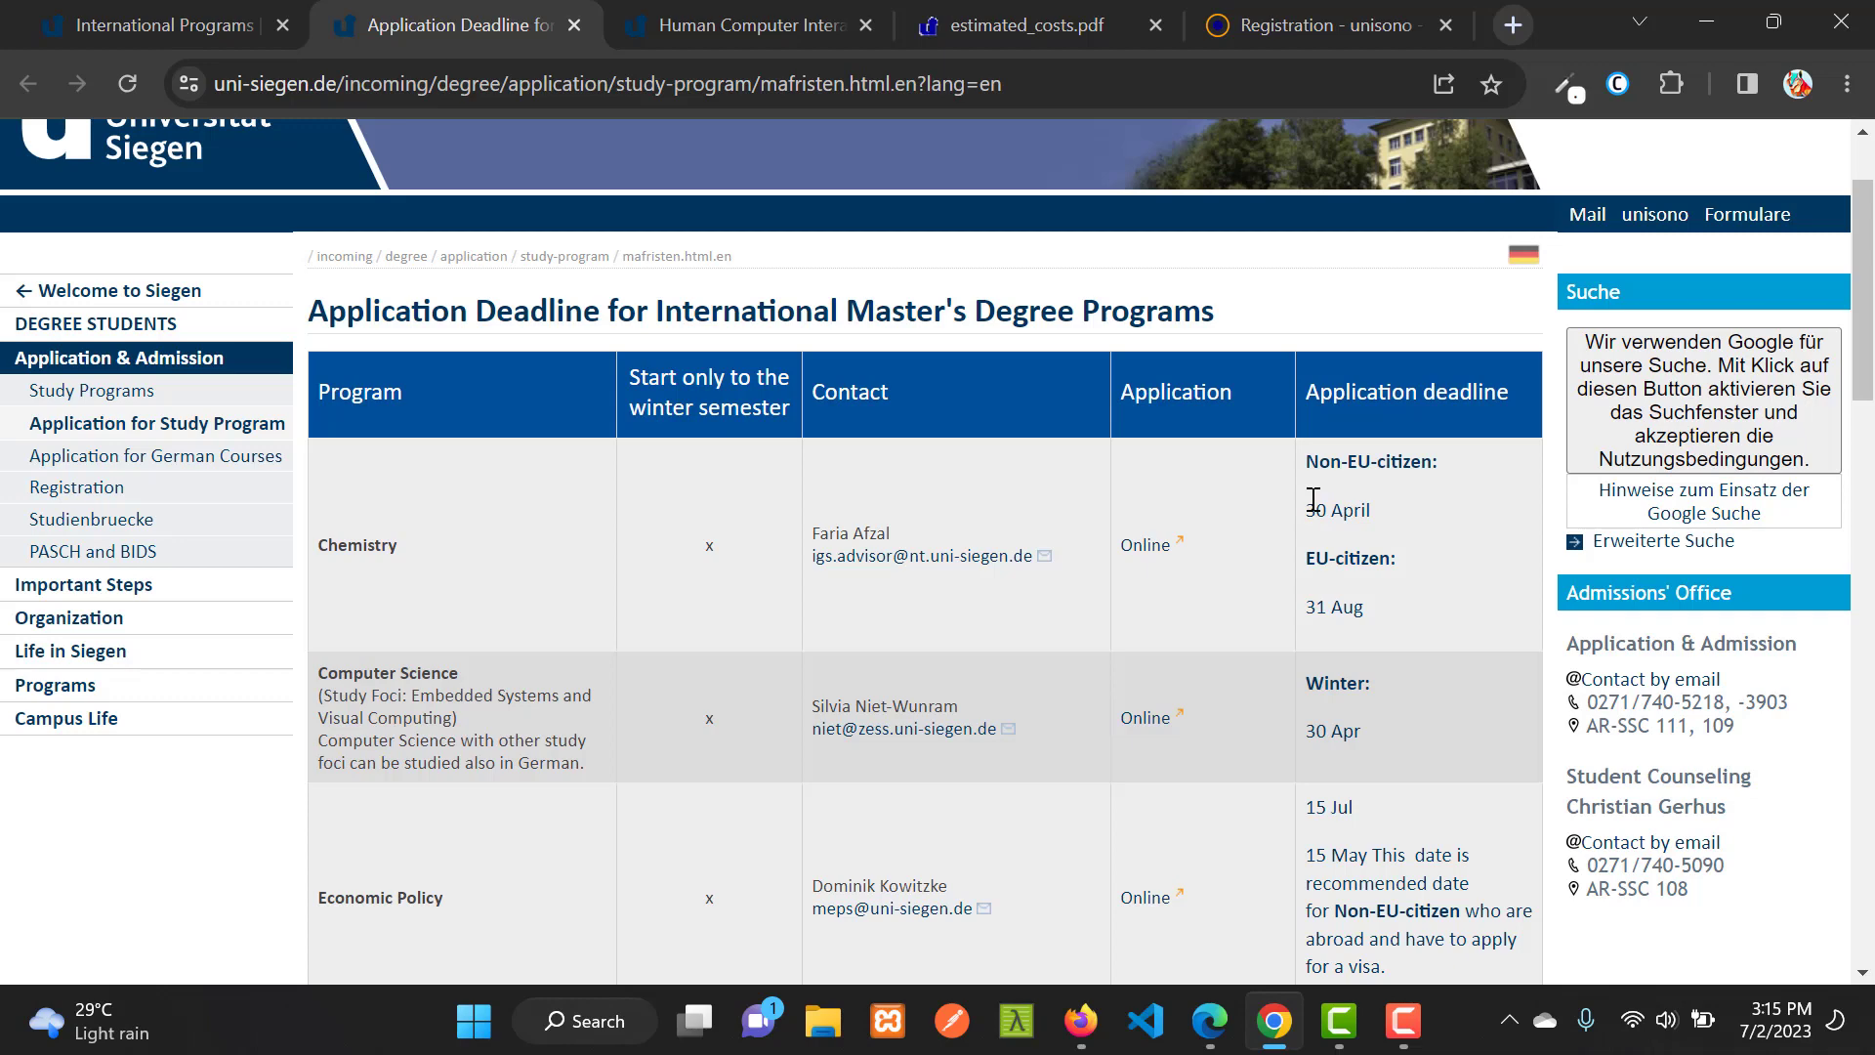
scroll(1314, 499, "down", 2)
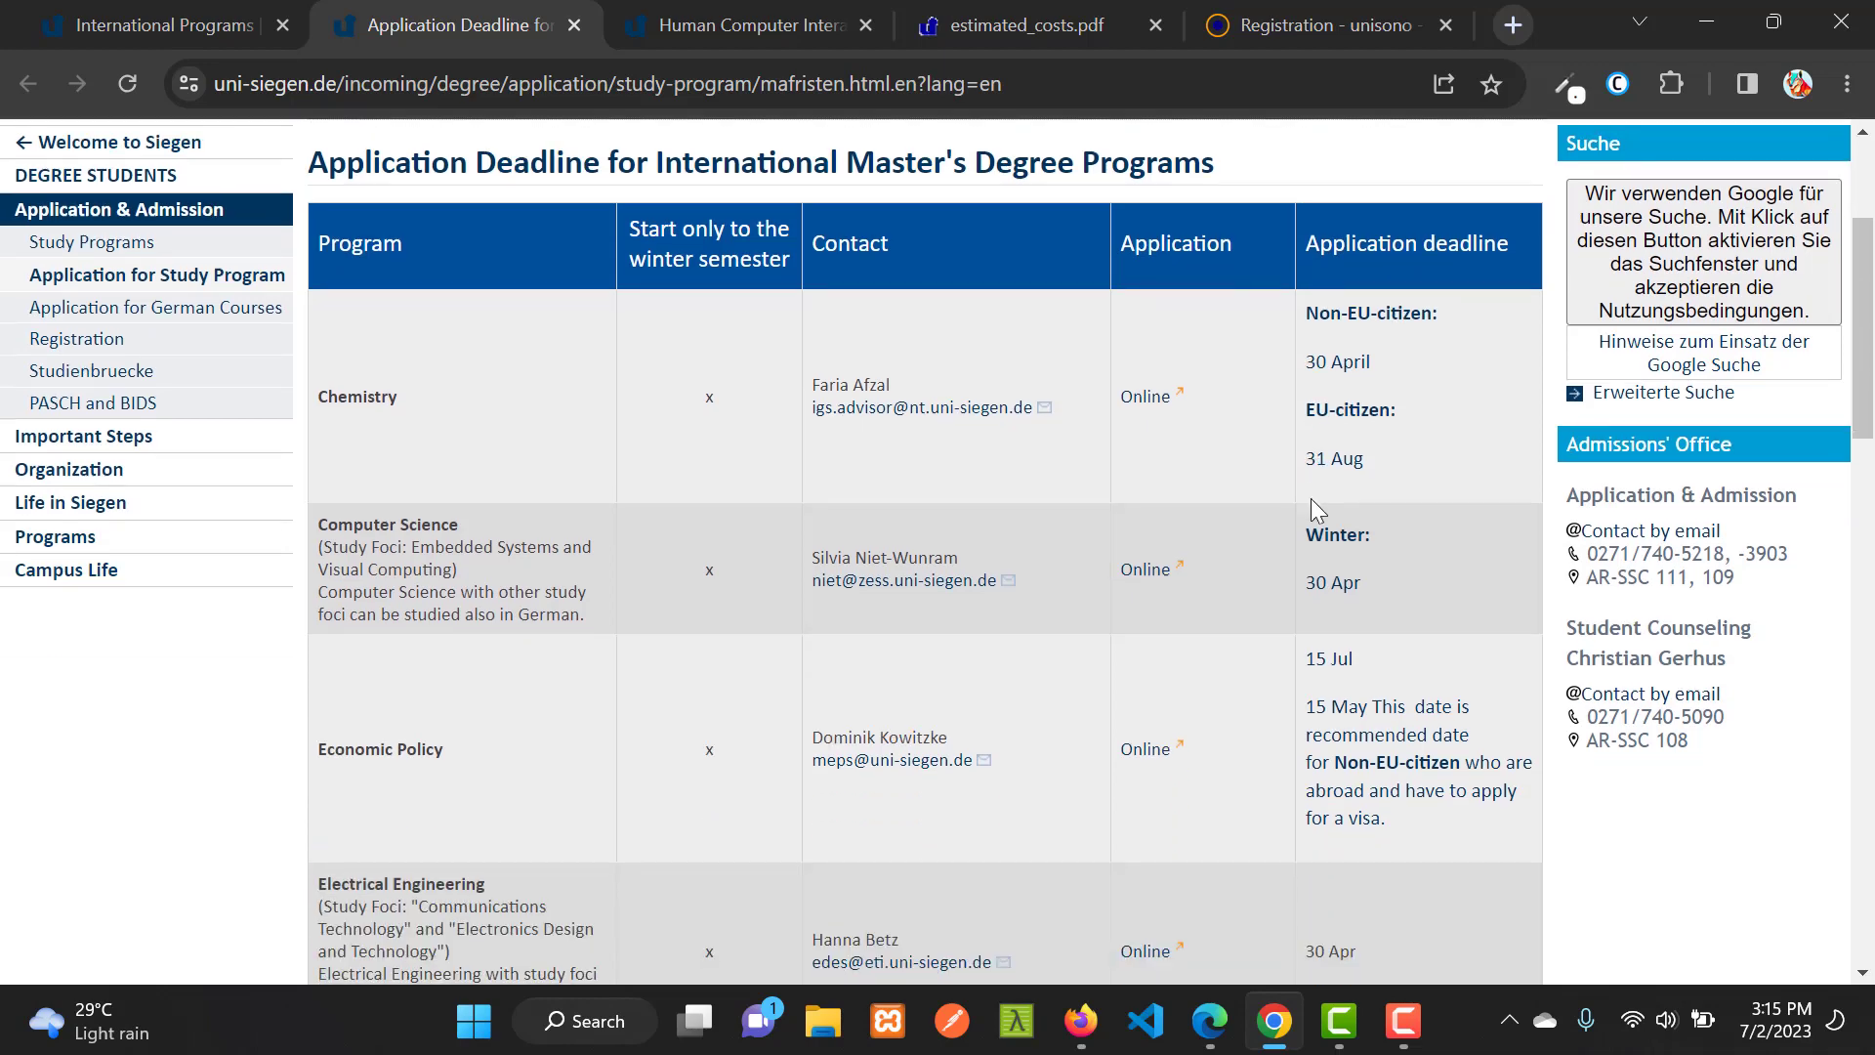
scroll(1313, 499, "down", 4)
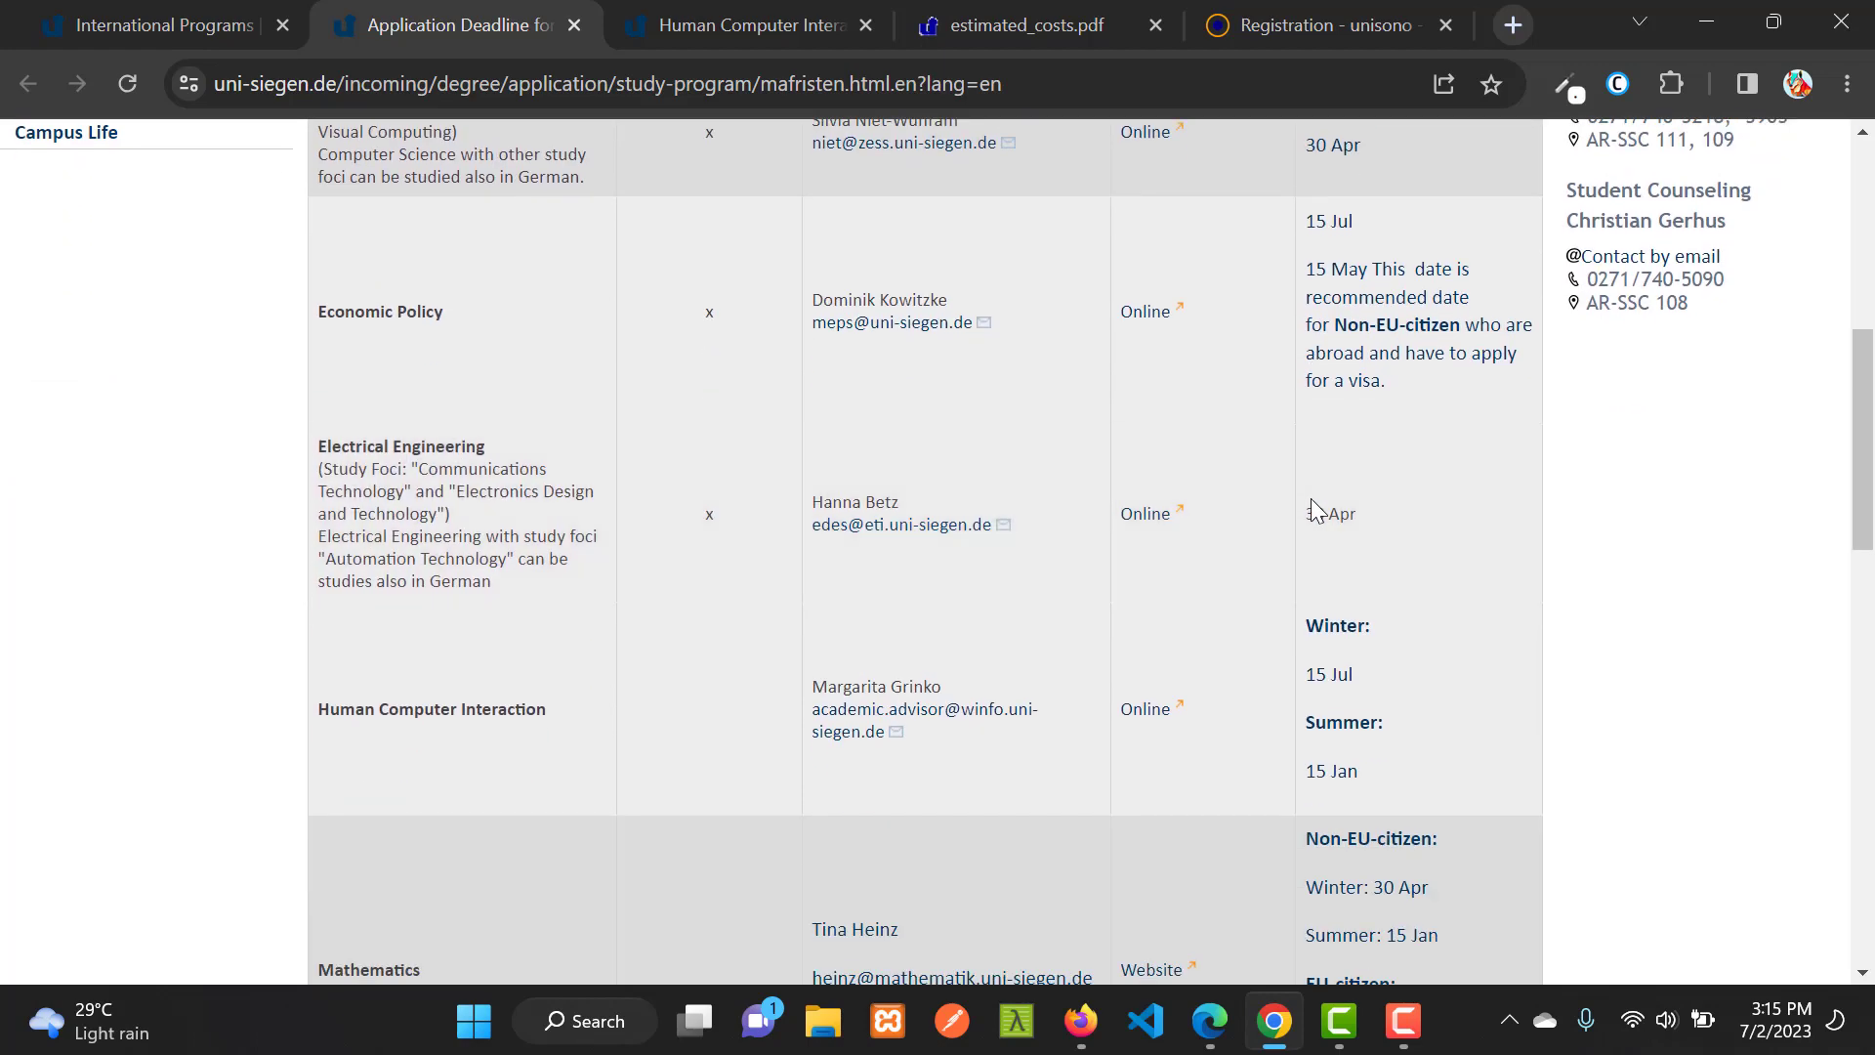
scroll(1310, 498, "up", 3)
scroll(1310, 498, "up", 2)
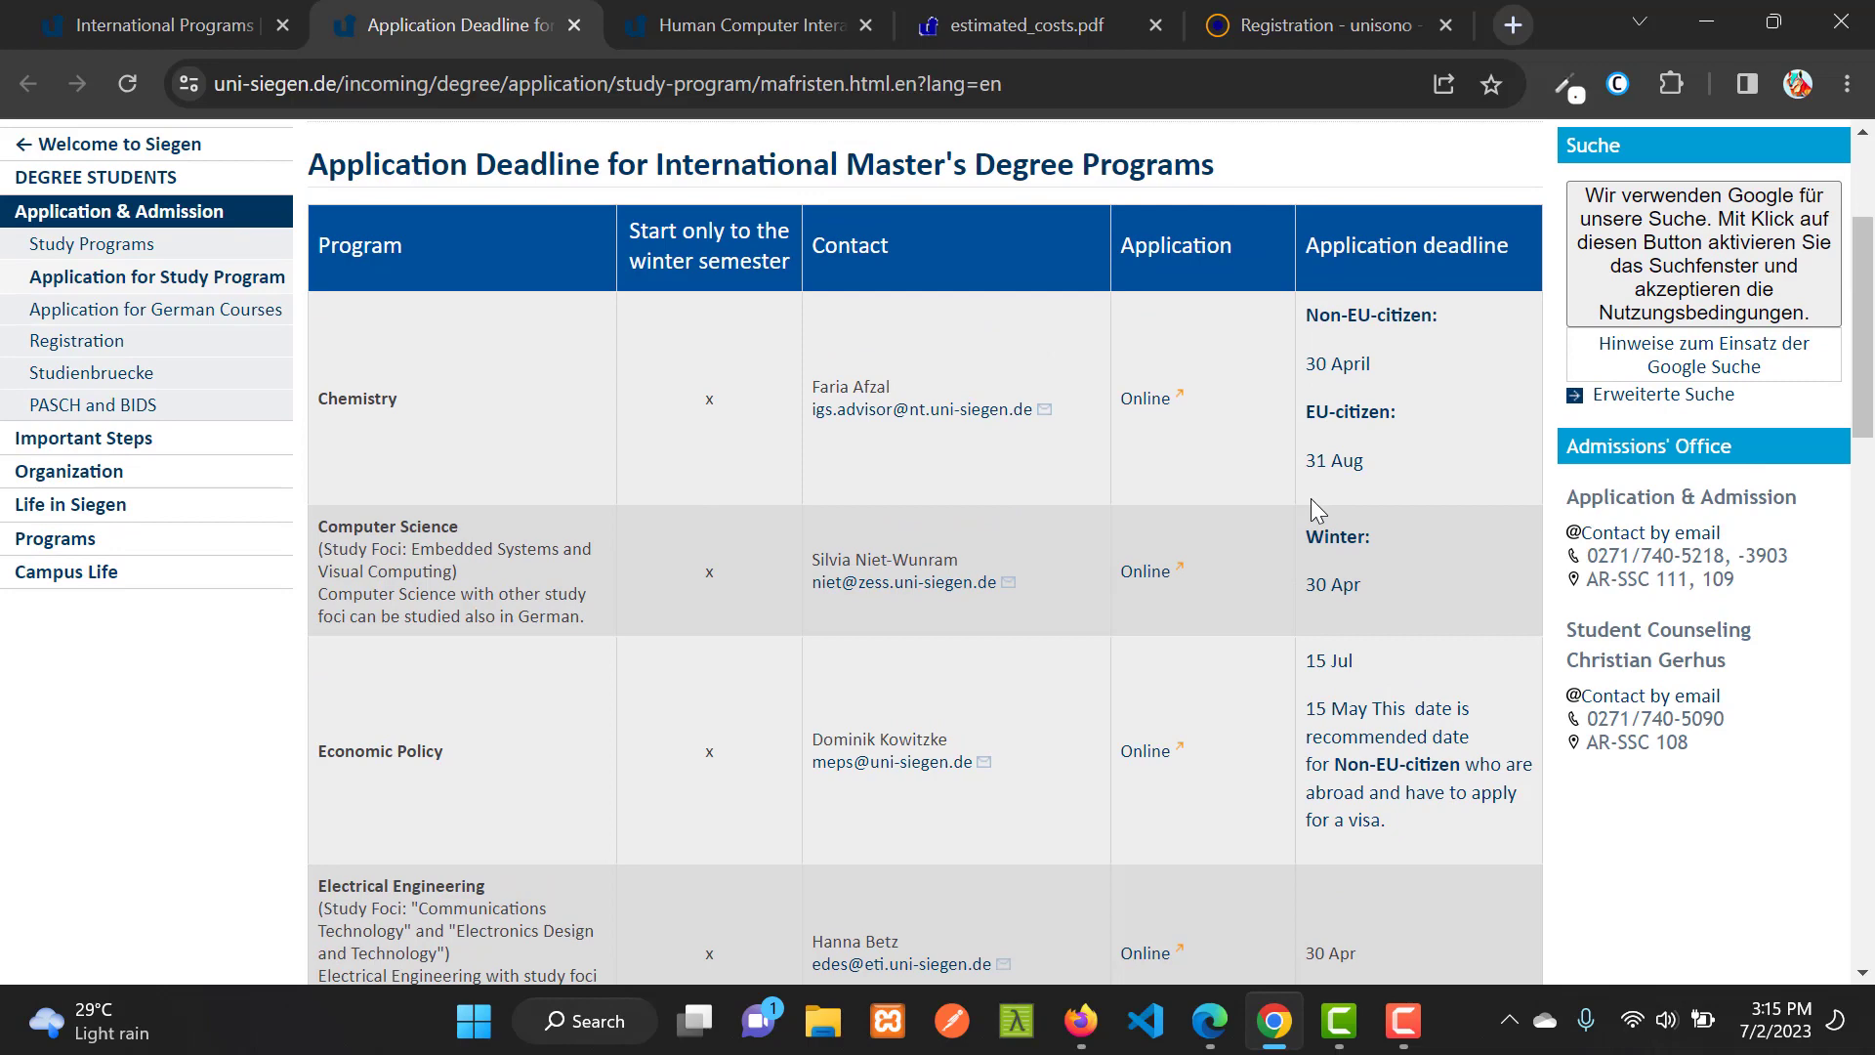
scroll(1306, 498, "down", 5)
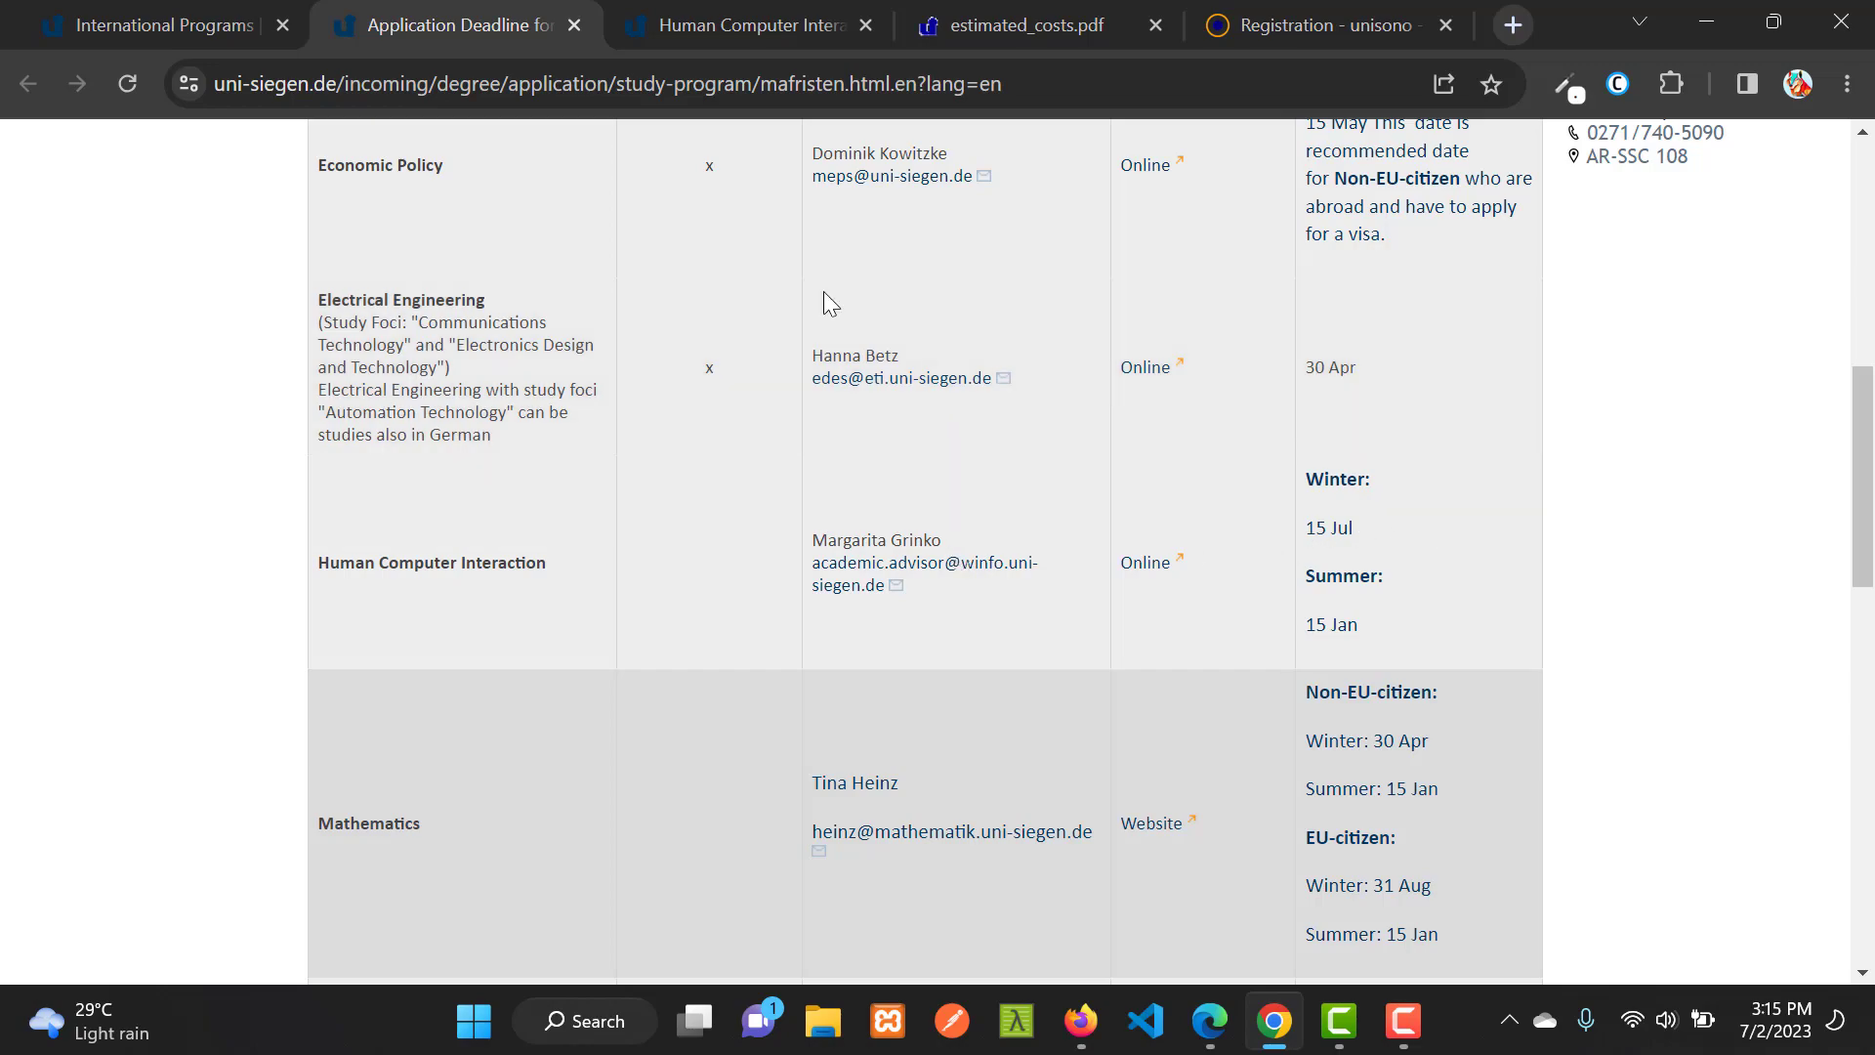
Read the Human Computer Interaction program page, covering its short information, degree description, admission requirements and language requirements.
left_click(731, 15)
scroll(999, 490, "up", 15)
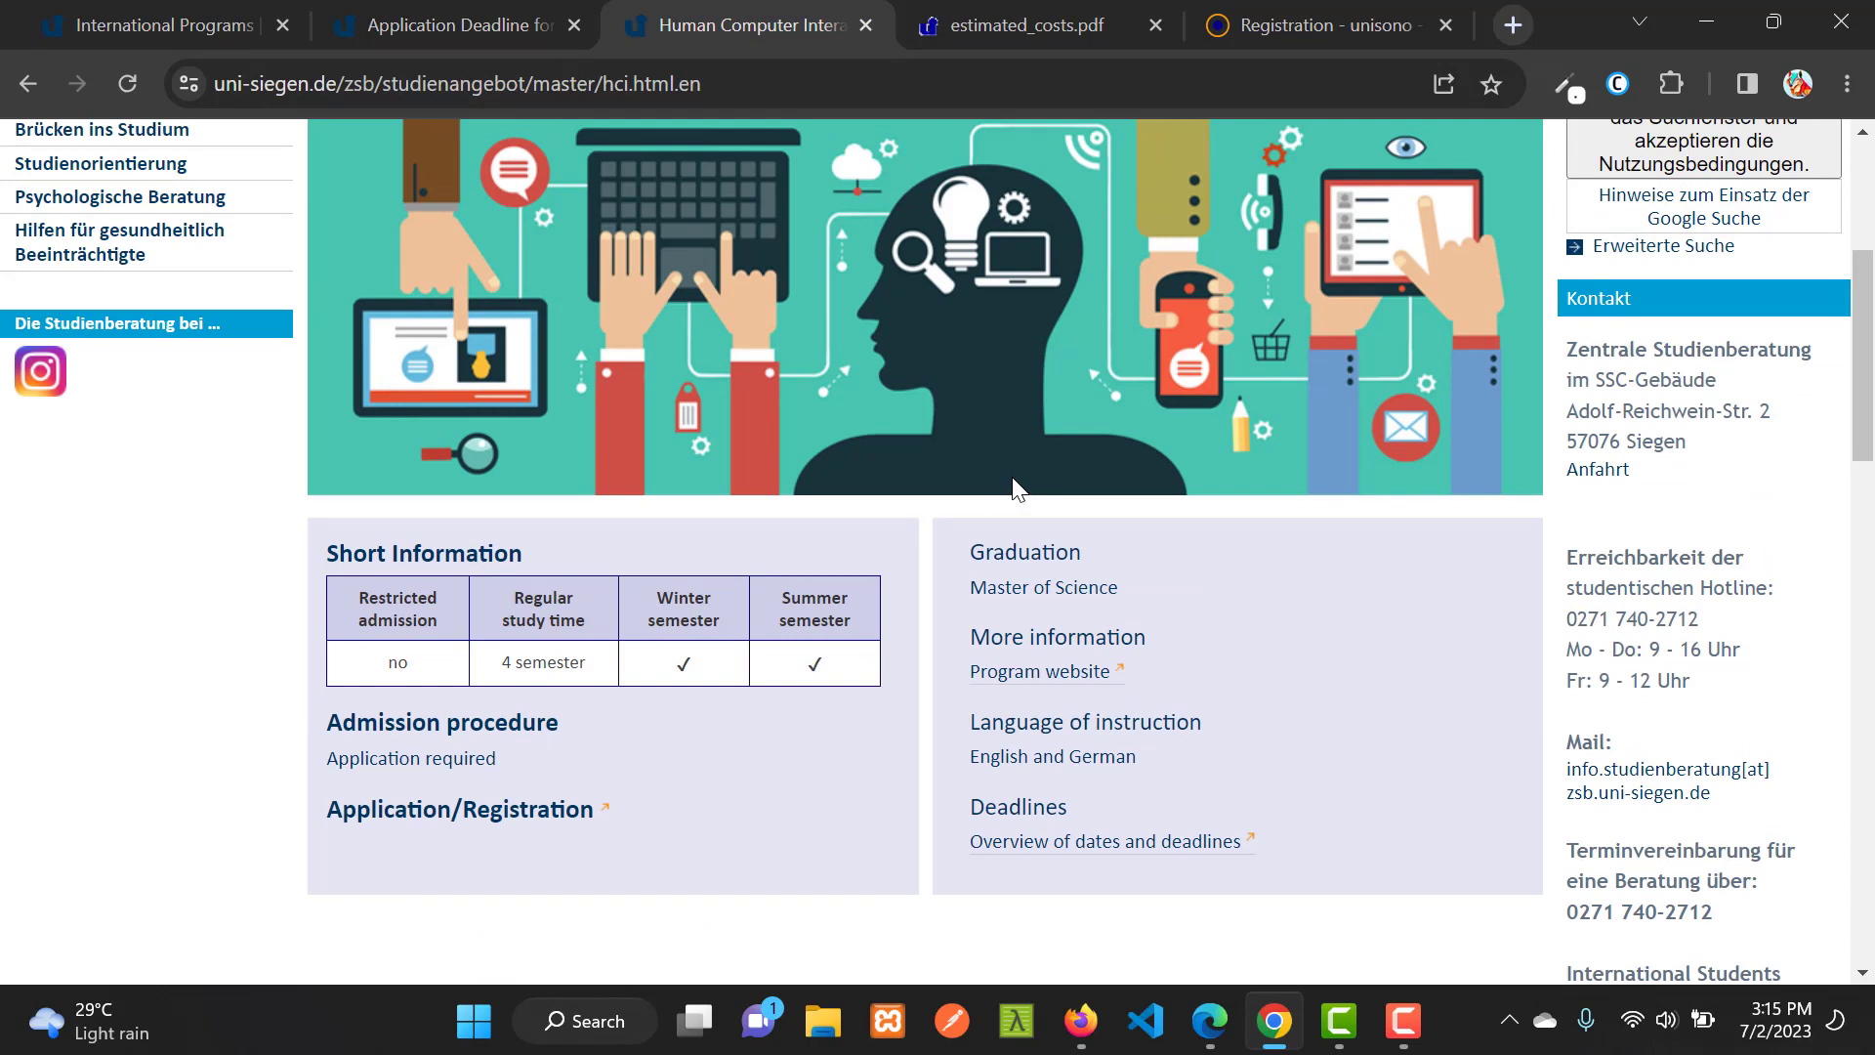
scroll(1016, 488, "down", 6)
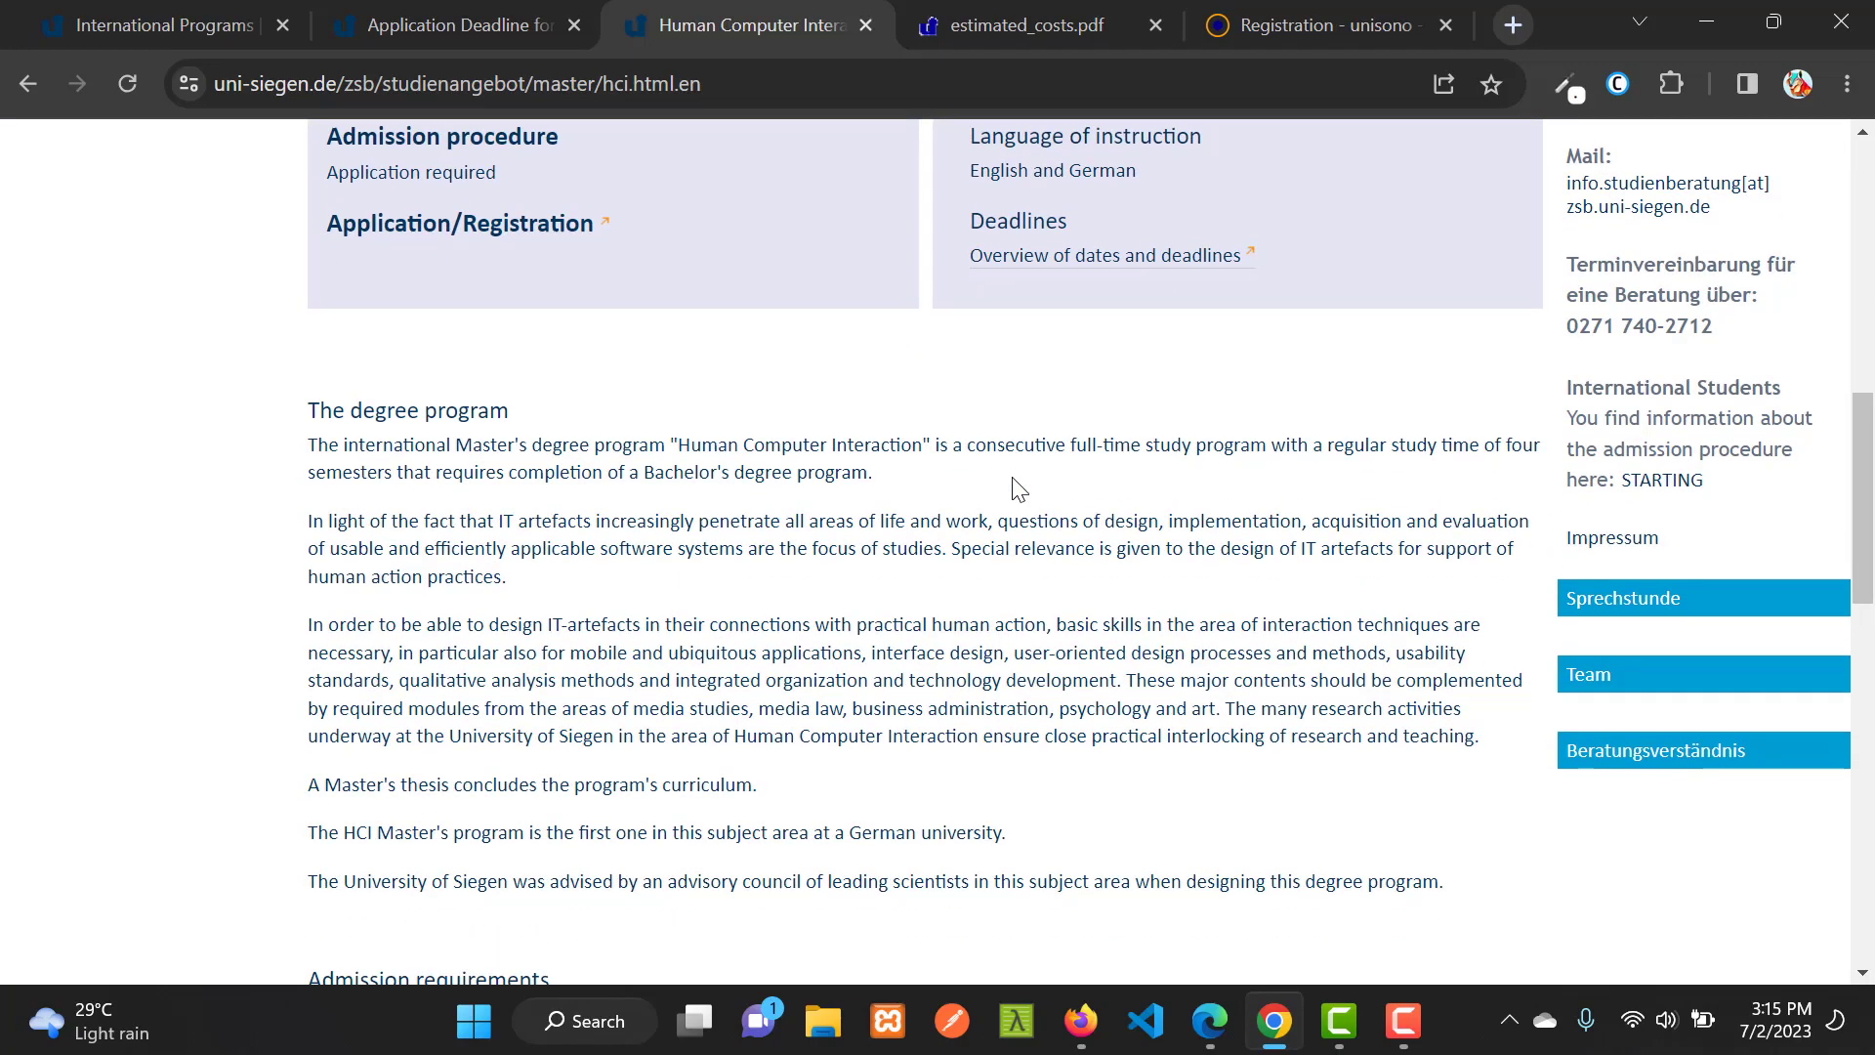
scroll(1015, 488, "up", 3)
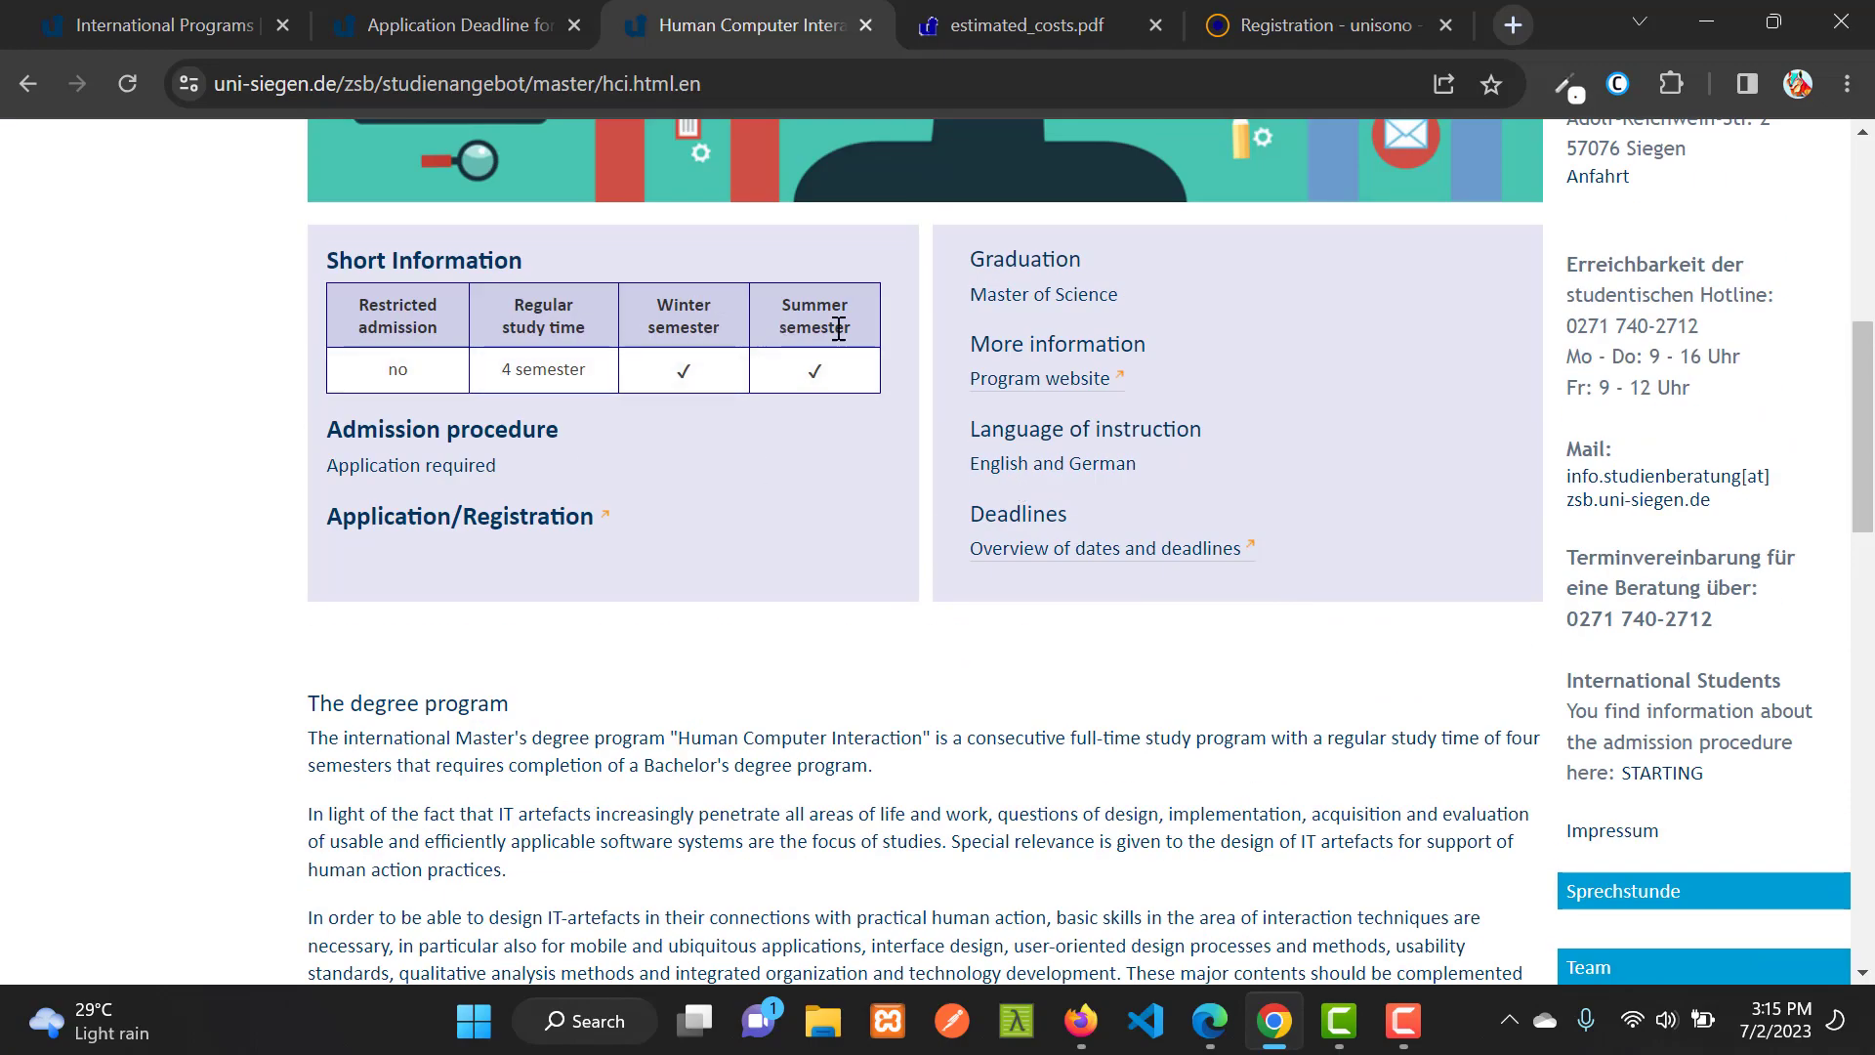
scroll(998, 401, "down", 3)
scroll(1000, 398, "down", 6)
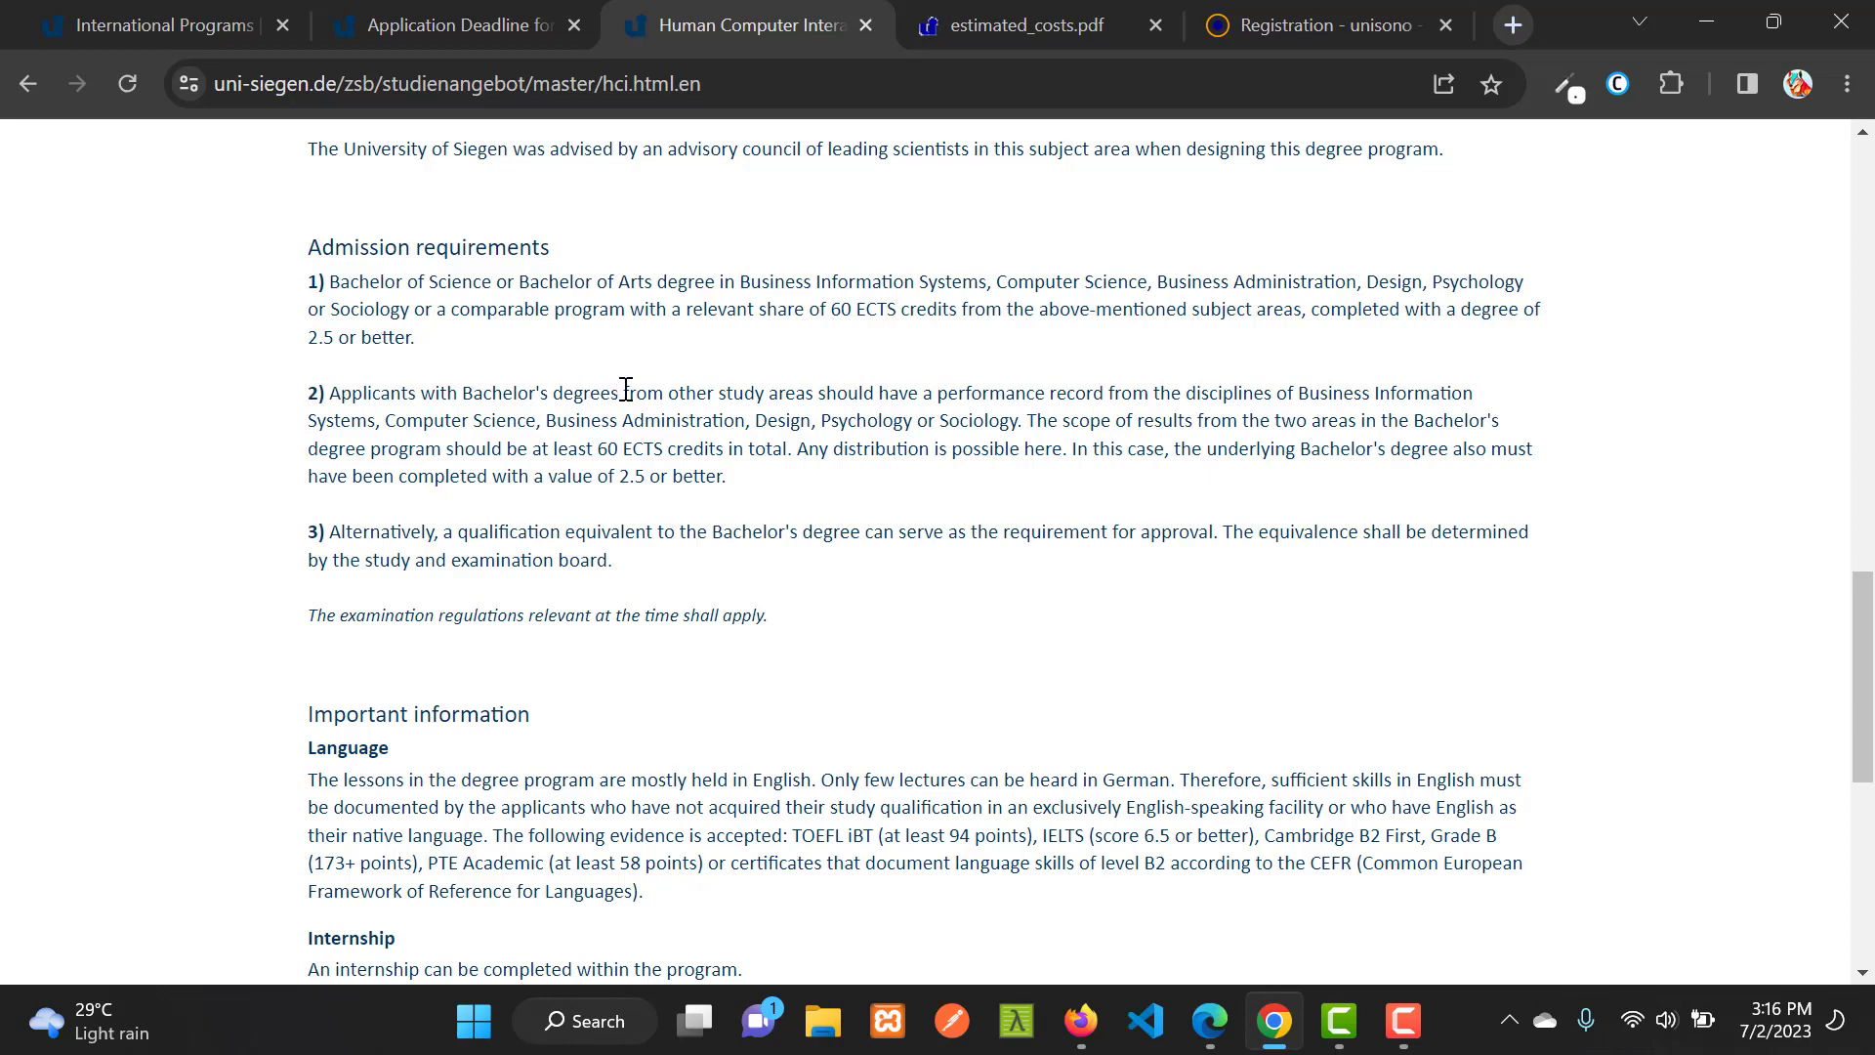
scroll(626, 388, "down", 6)
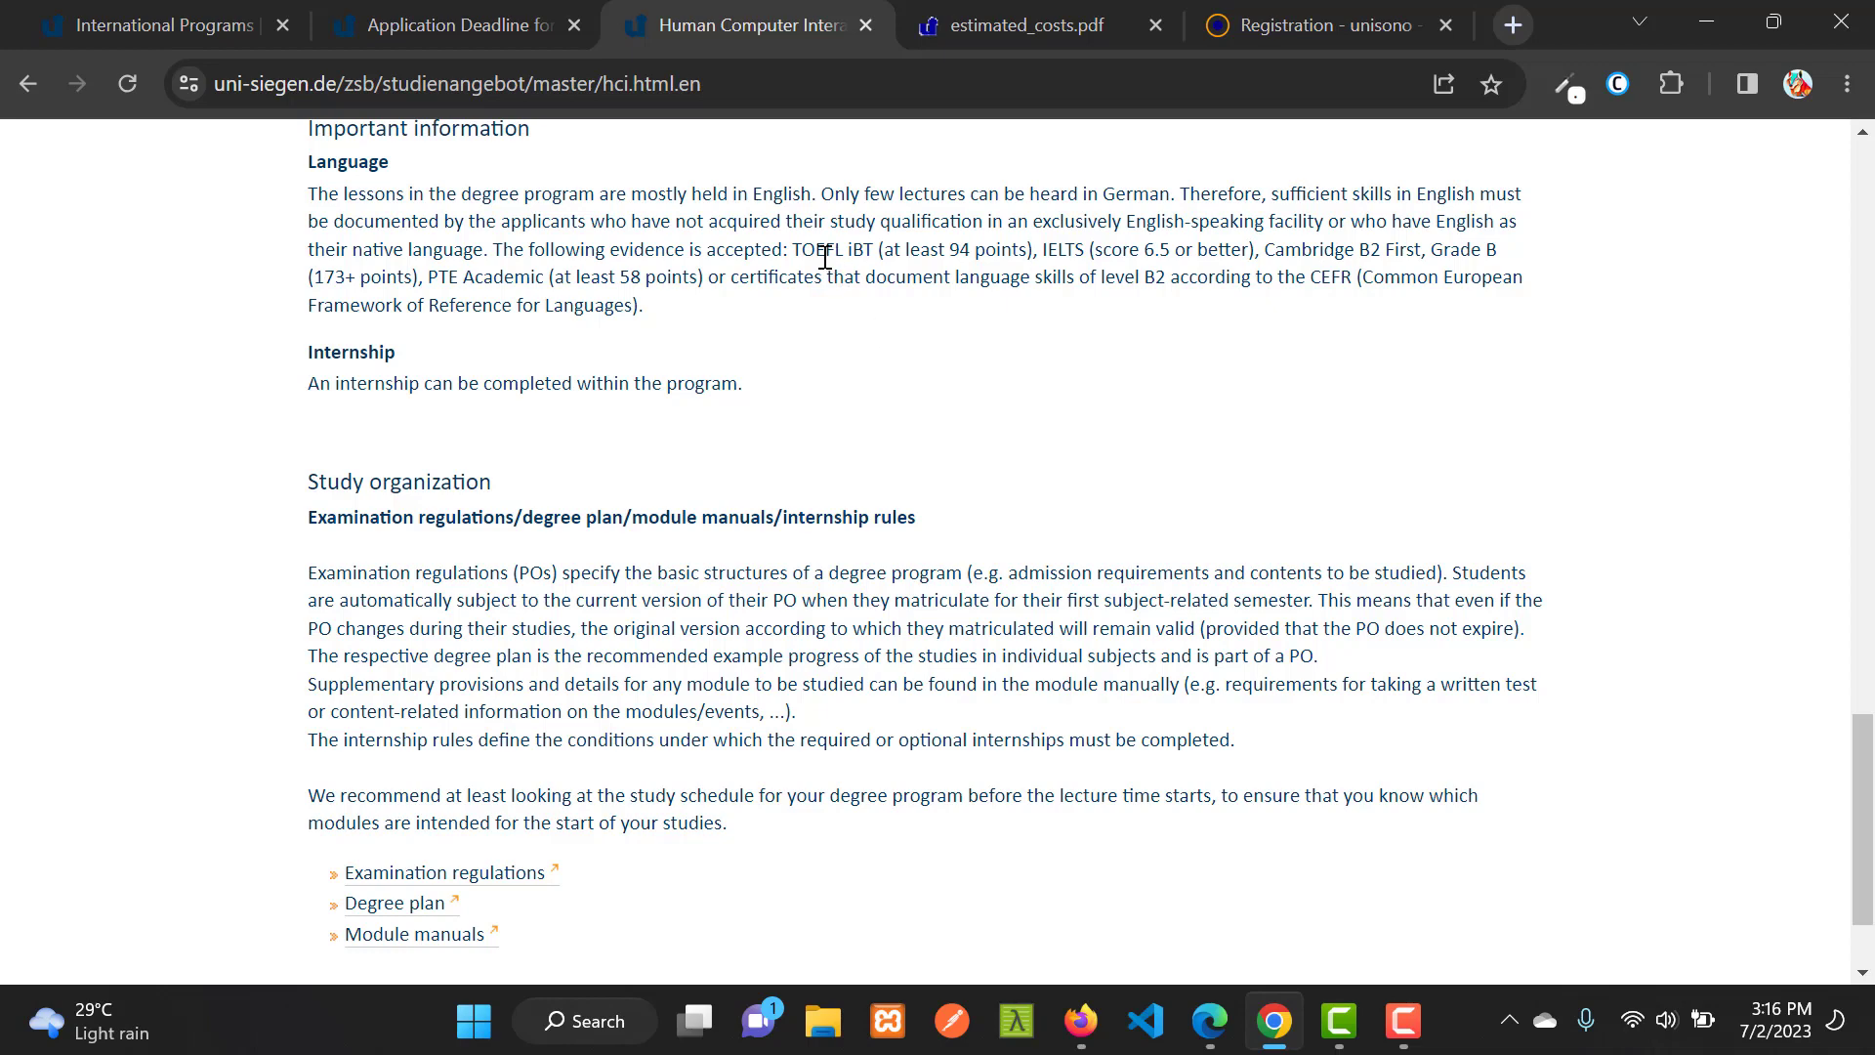
Examine the accepted English language evidence by highlighting the TOEFL iBT, IELTS, Cambridge and PTE Academic requirements.
left_click_drag(819, 252, 899, 251)
left_click(1062, 256)
left_click_drag(1062, 256, 1141, 252)
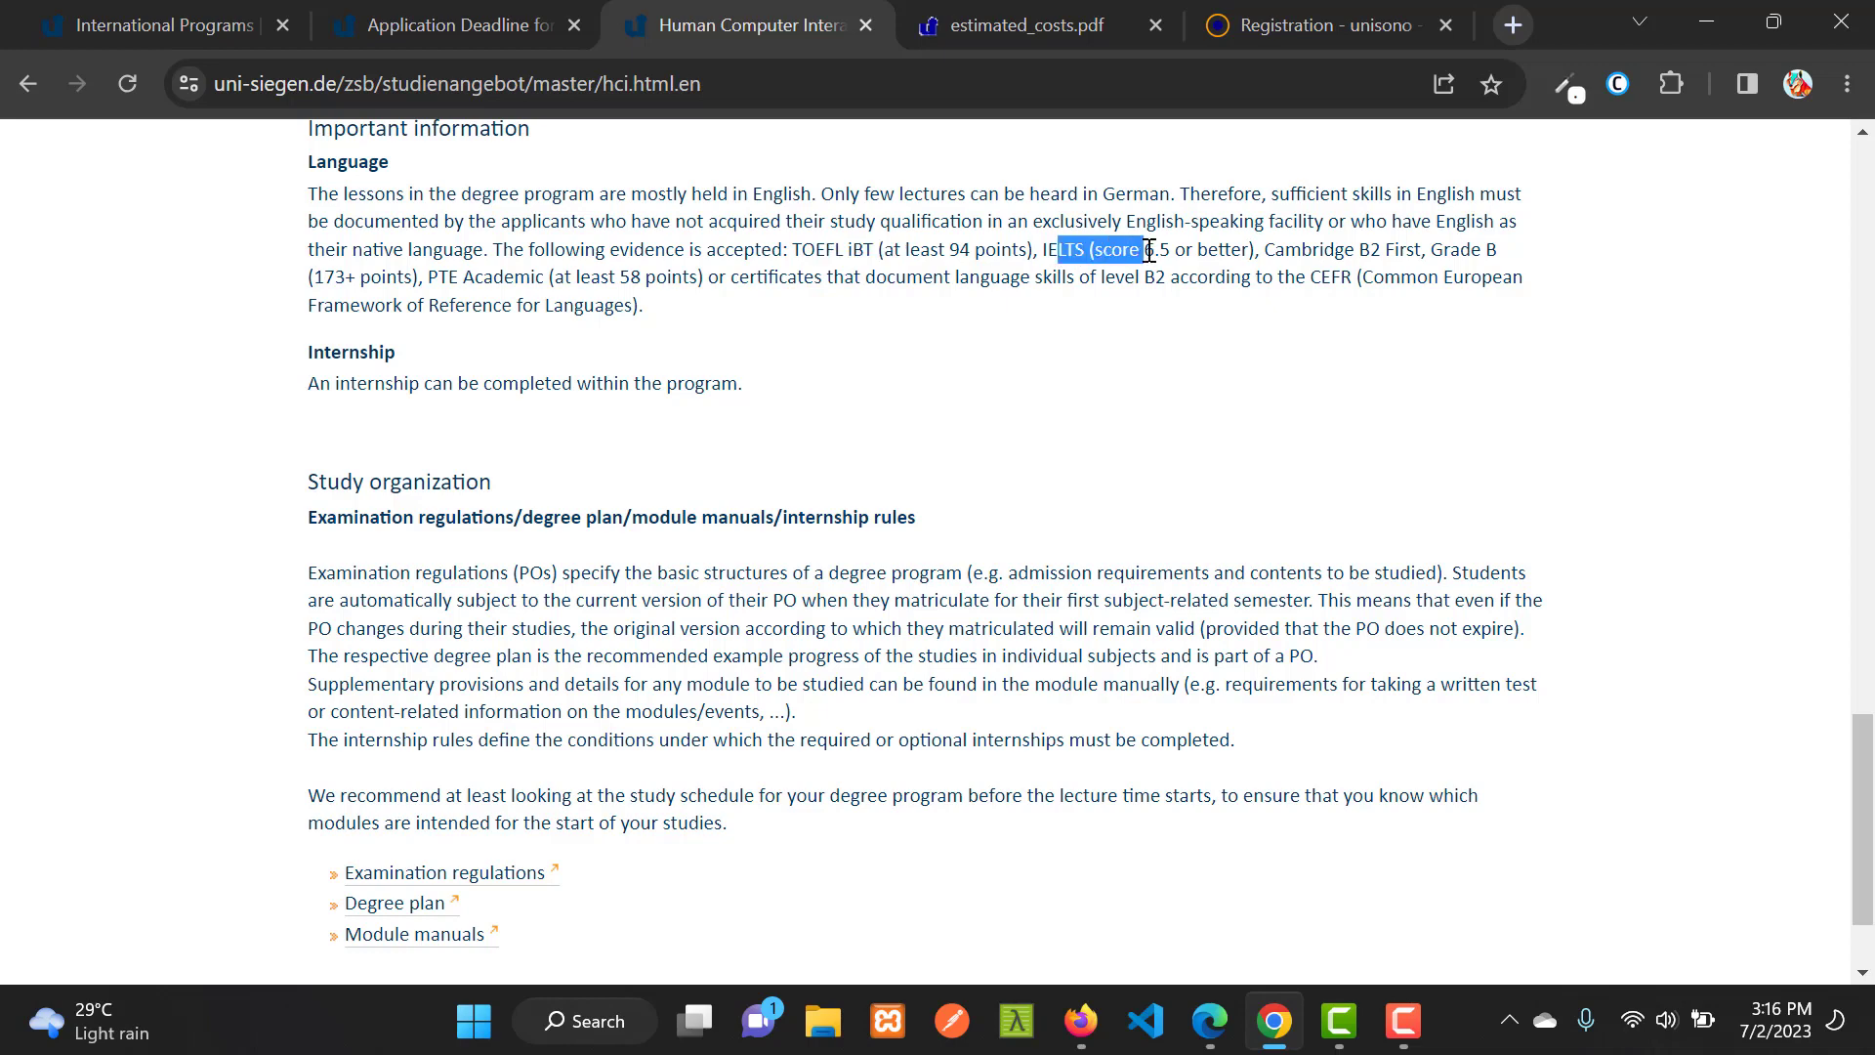
left_click_drag(1320, 252, 1379, 252)
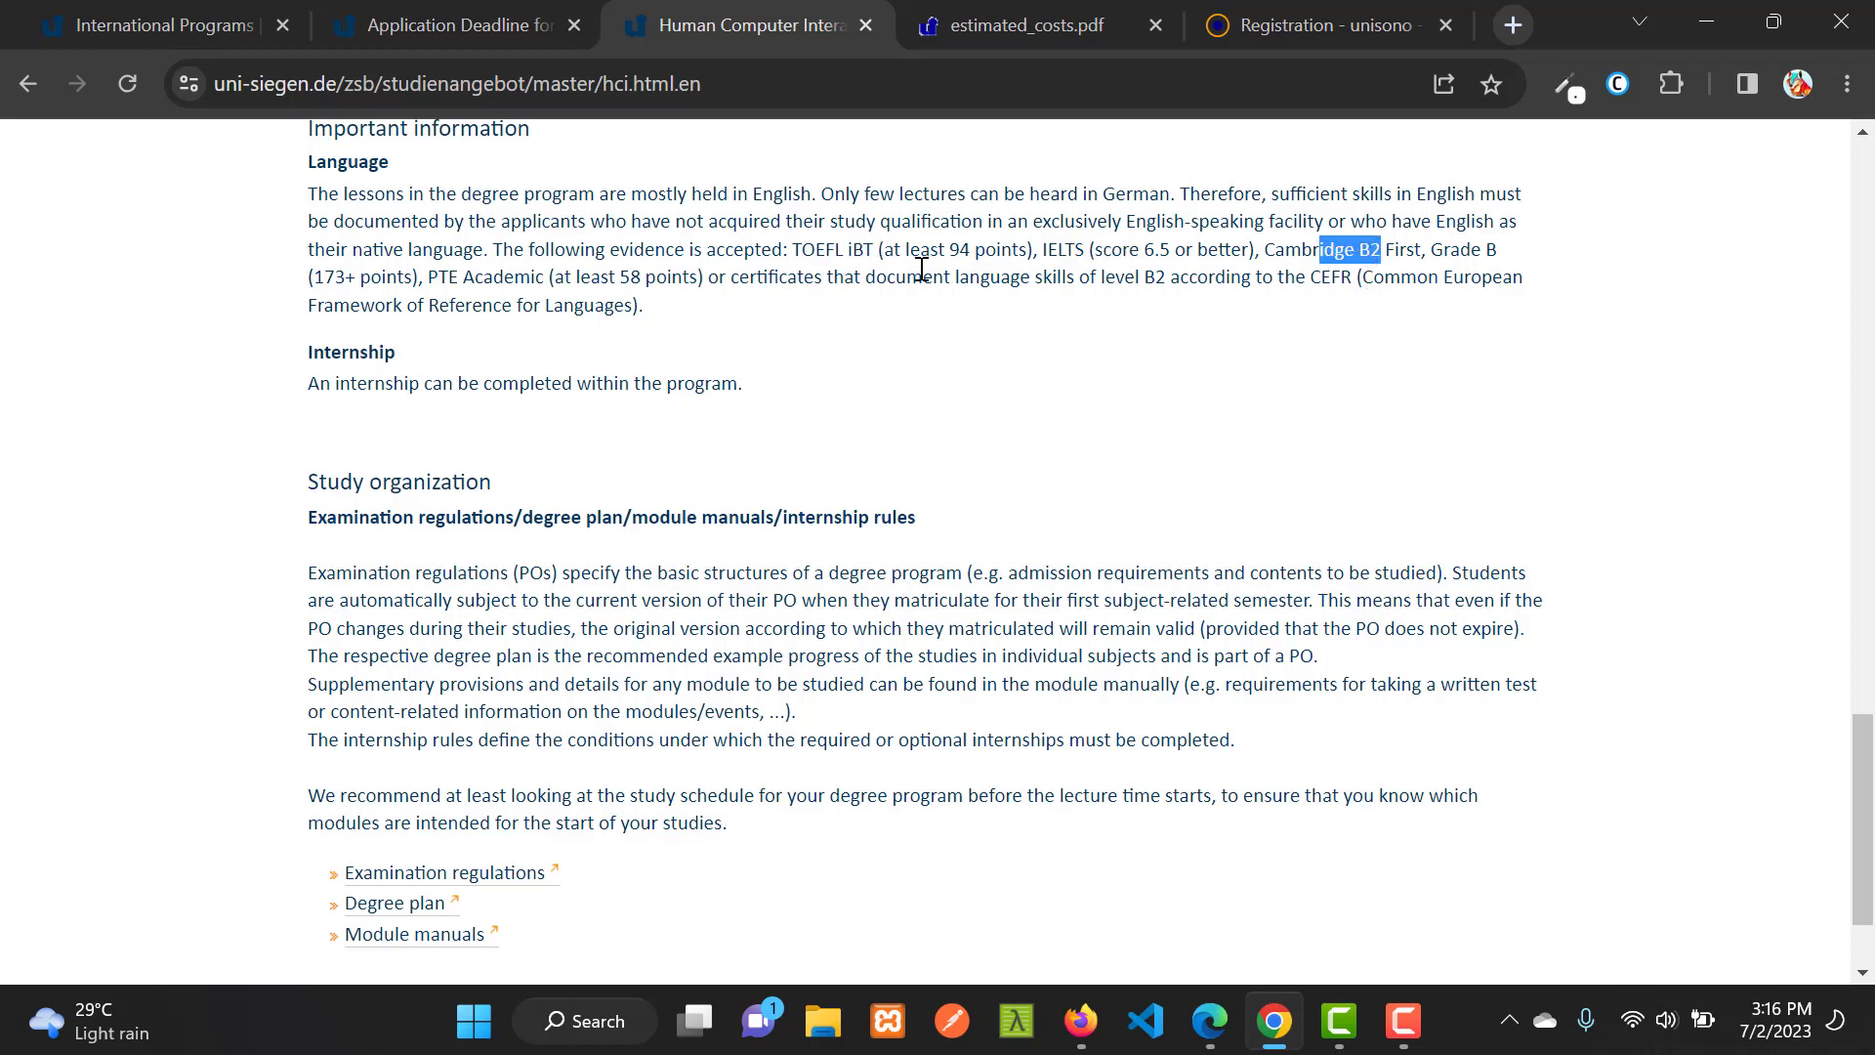
left_click_drag(494, 277, 630, 277)
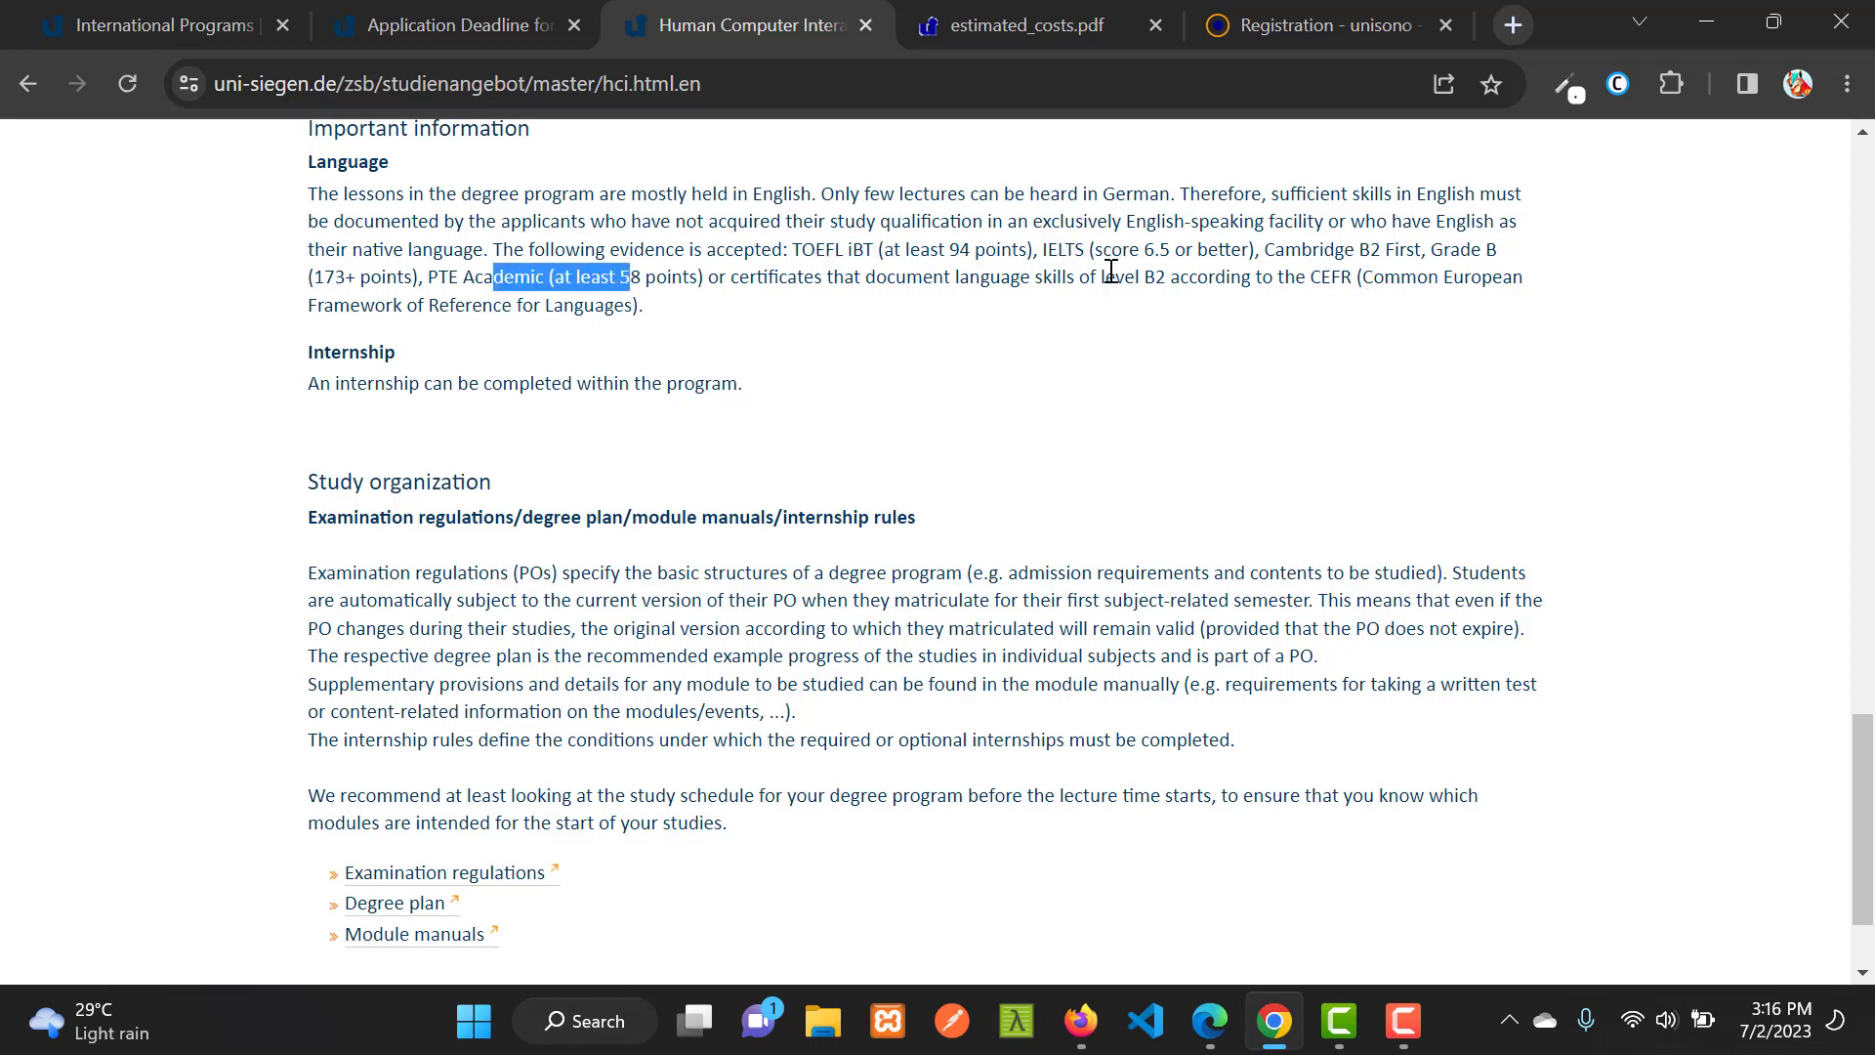
left_click(916, 283)
left_click_drag(919, 252, 992, 256)
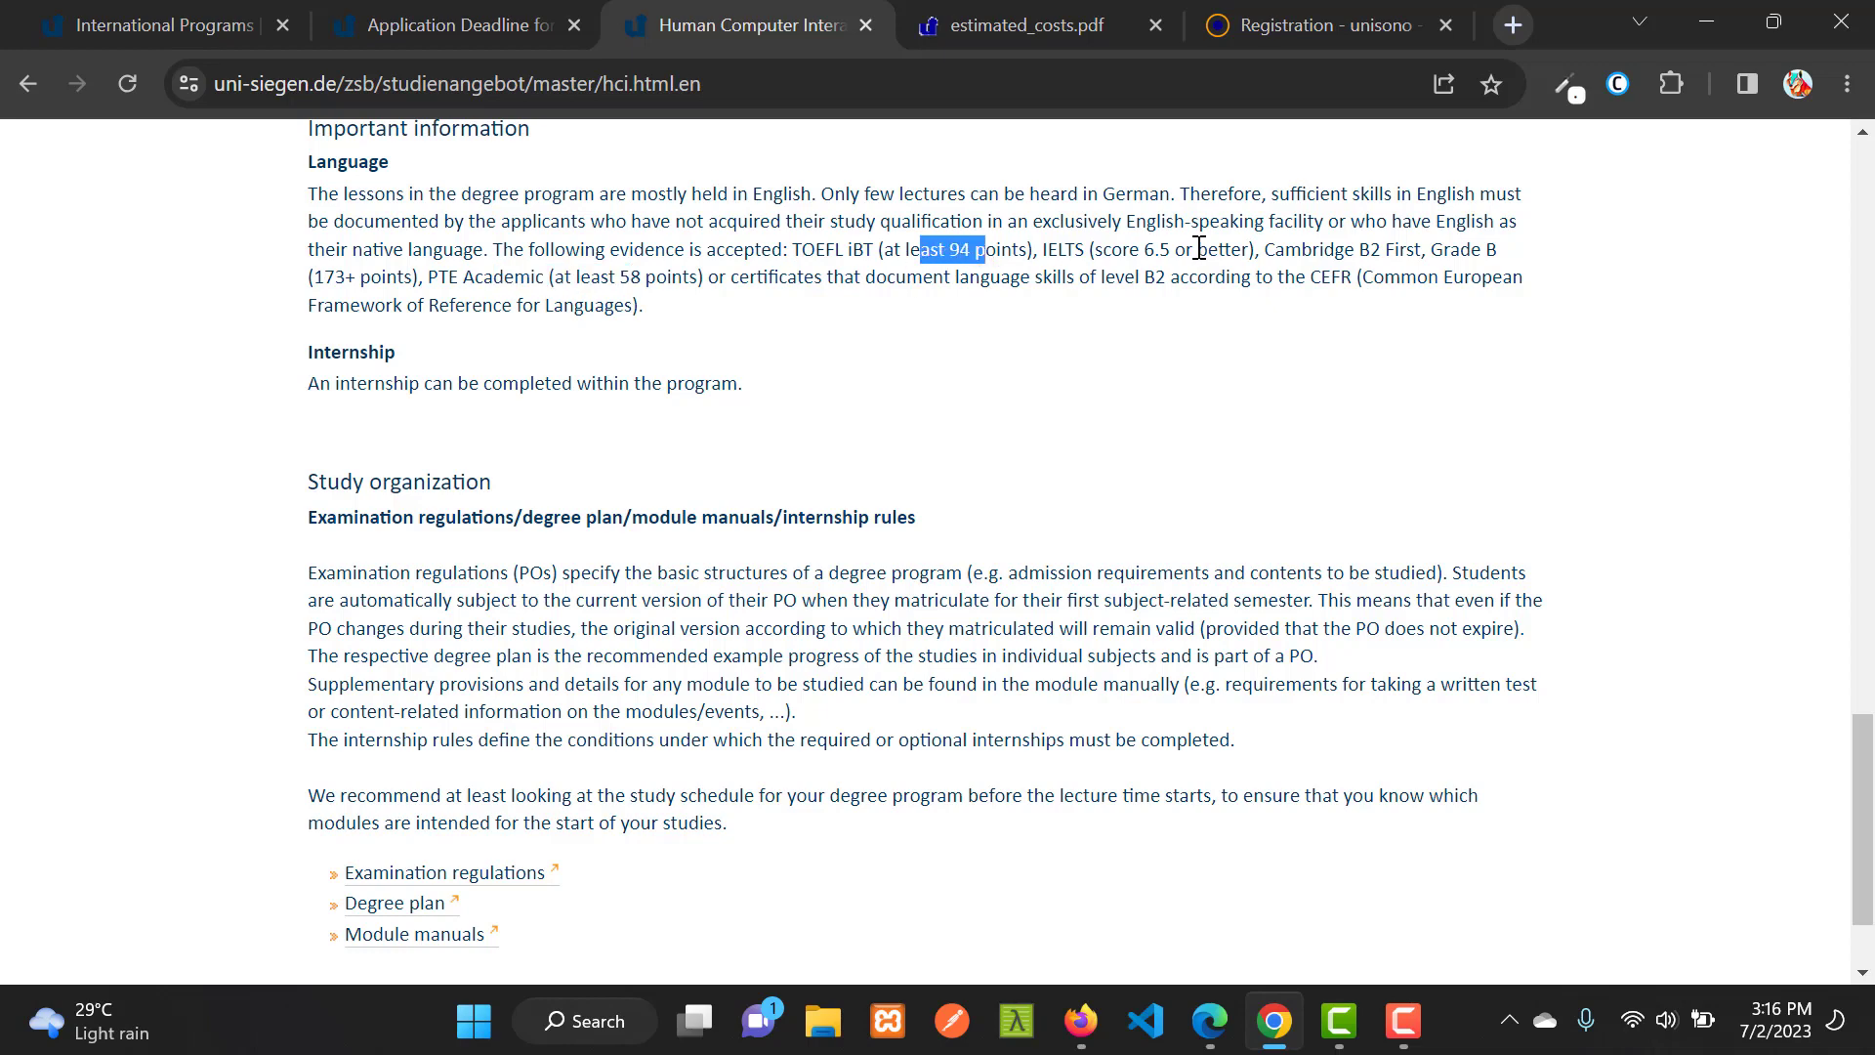
left_click(947, 342)
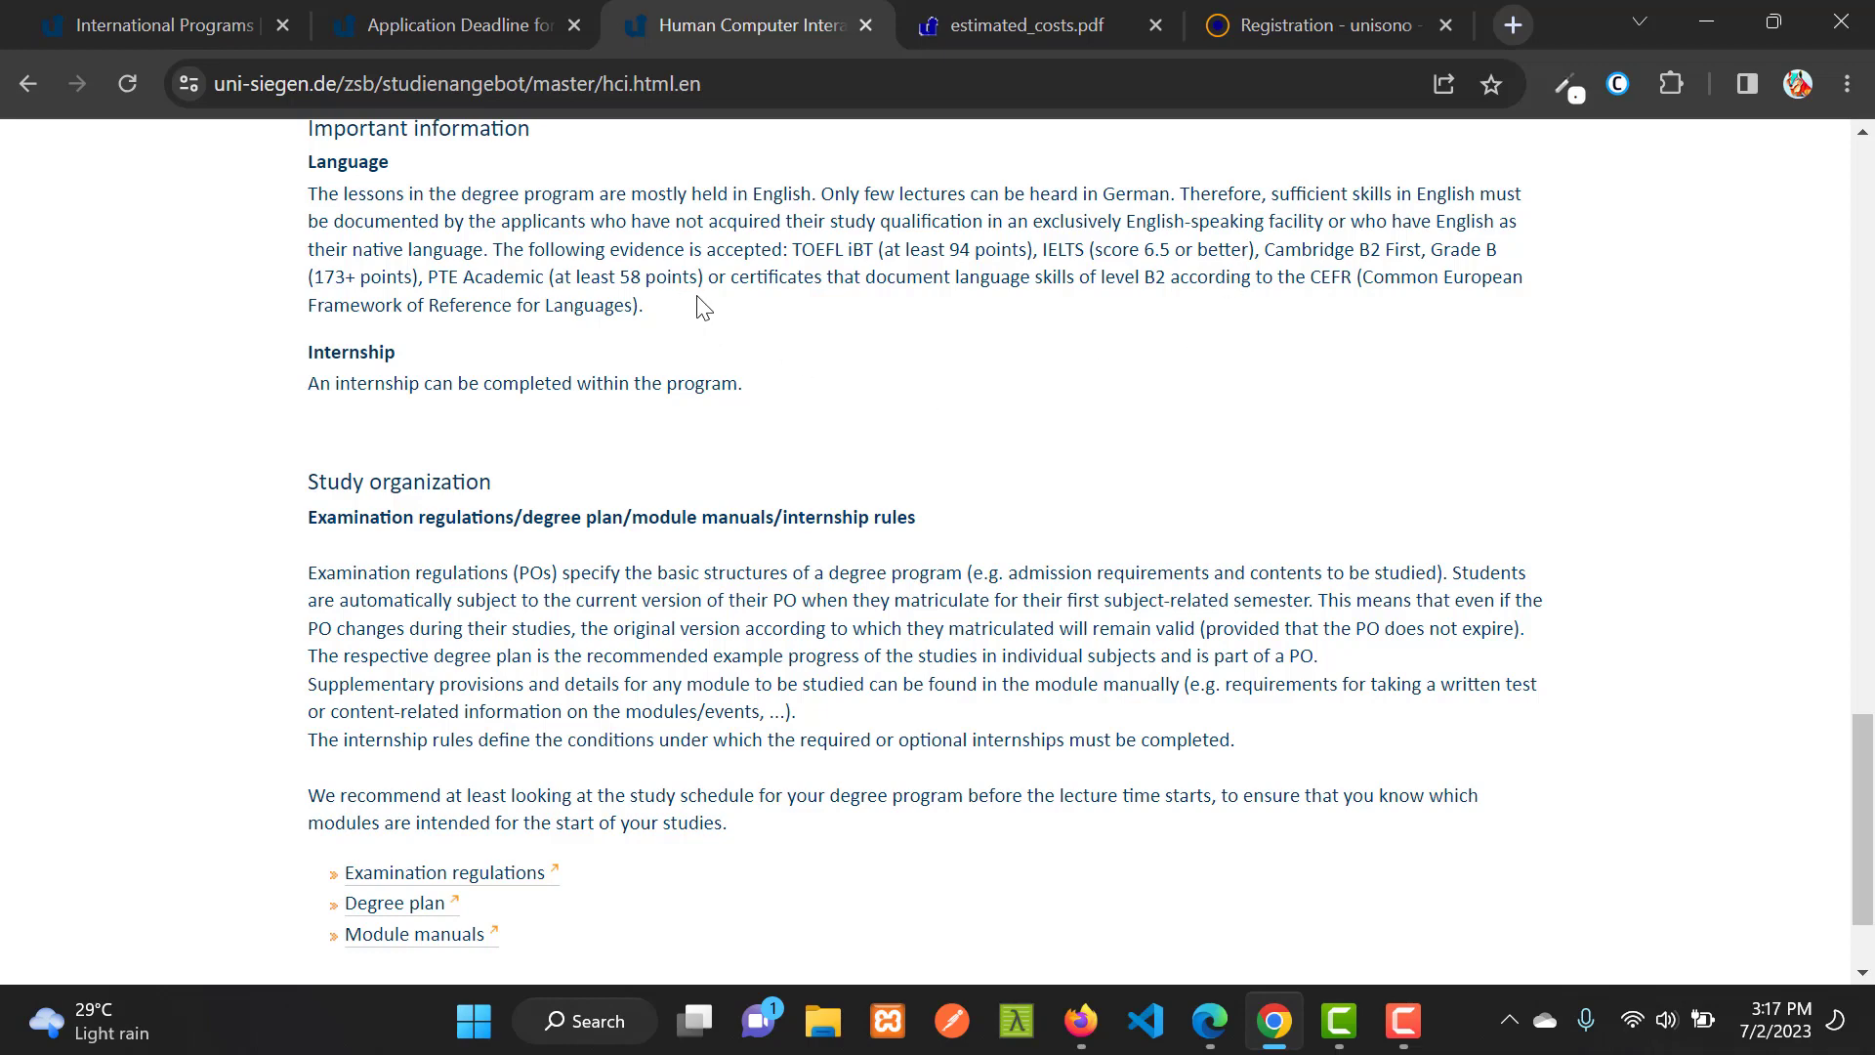
scroll(708, 308, "down", 3)
Review the monthly and yearly student living costs in estimated_costs.pdf.
left_click(1015, 12)
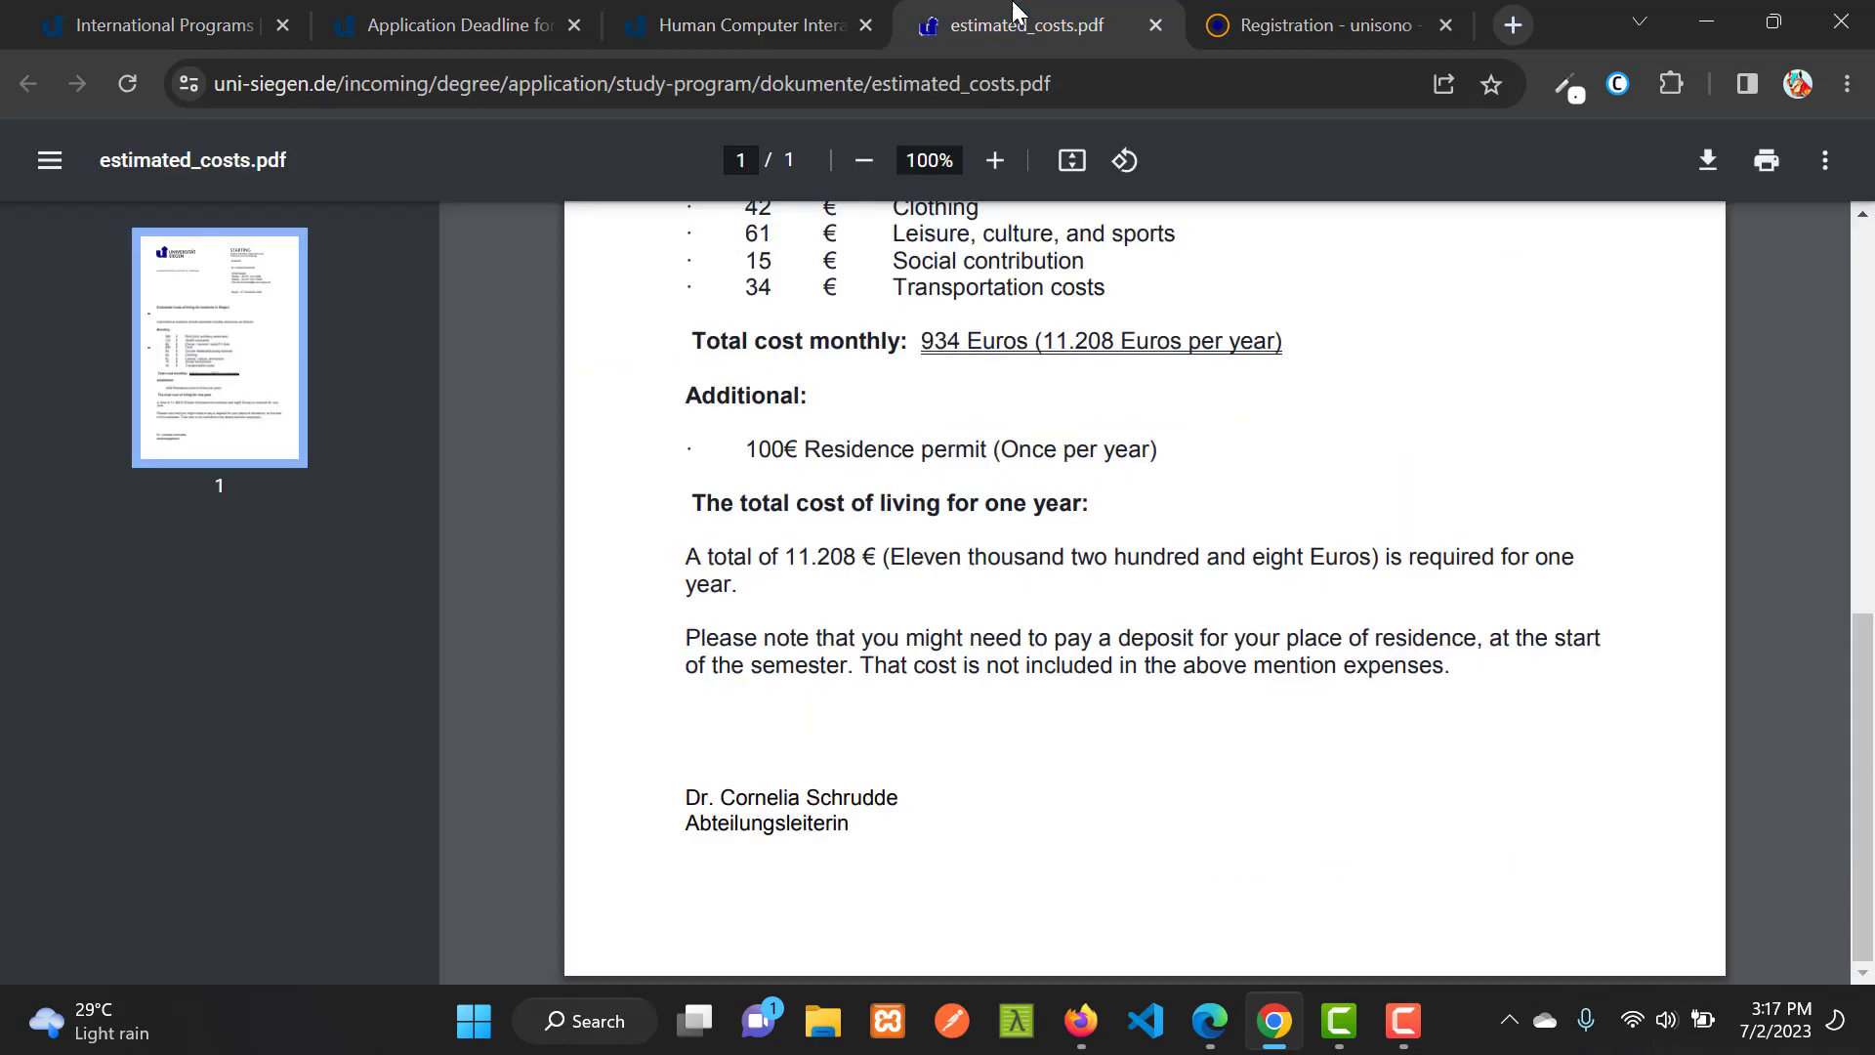
scroll(1226, 545, "up", 7)
scroll(1228, 551, "down", 3)
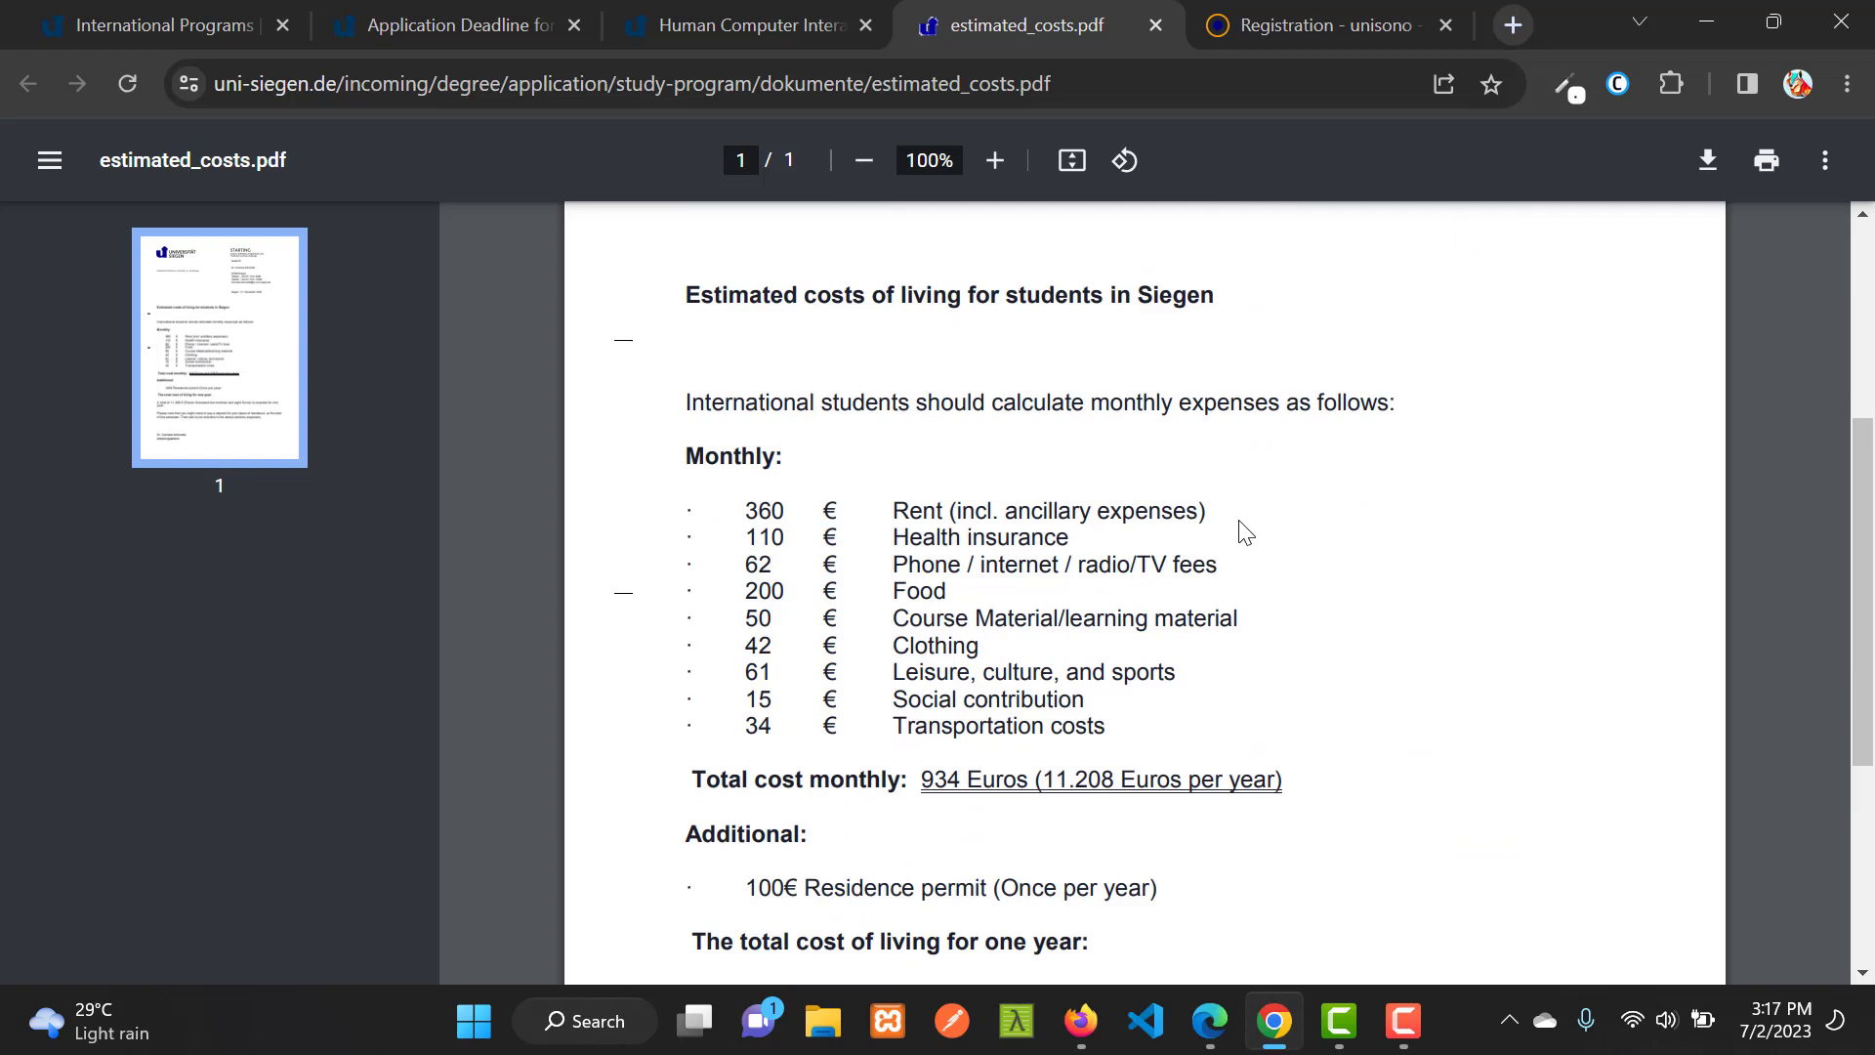
scroll(1245, 532, "down", 2)
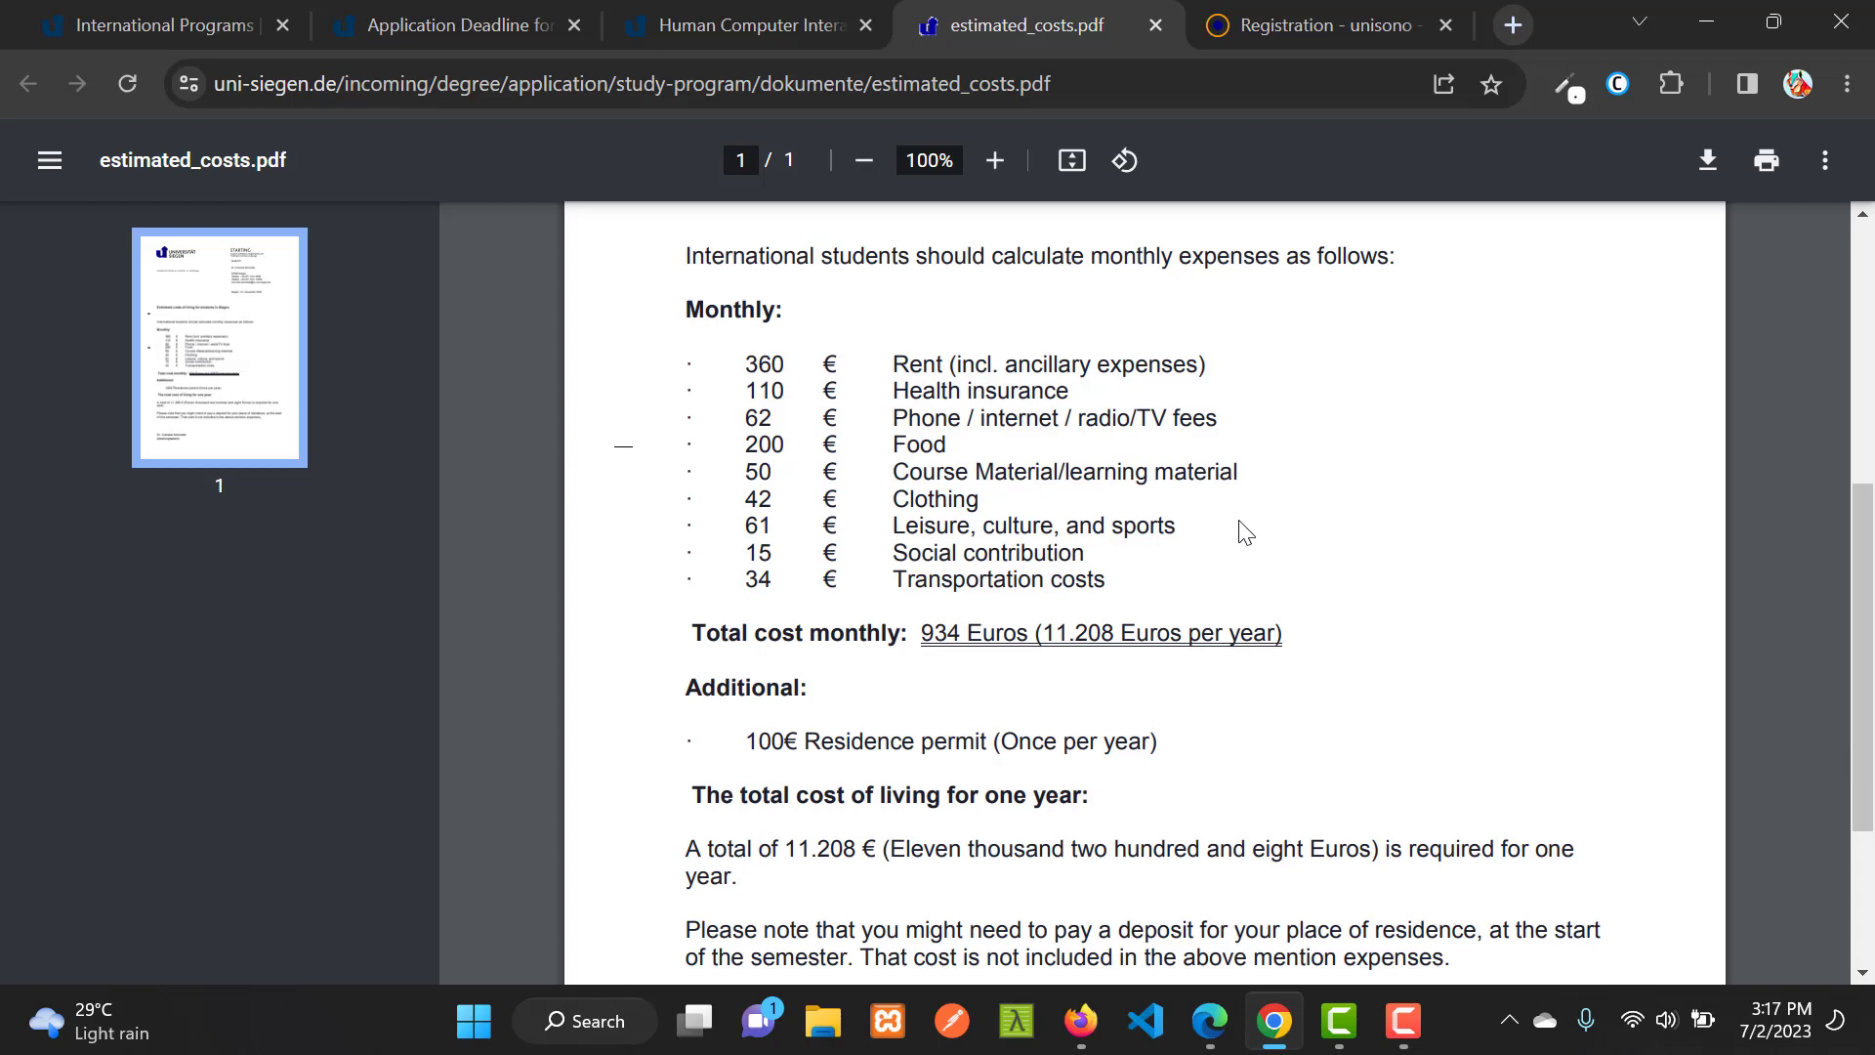
scroll(1245, 533, "down", 1)
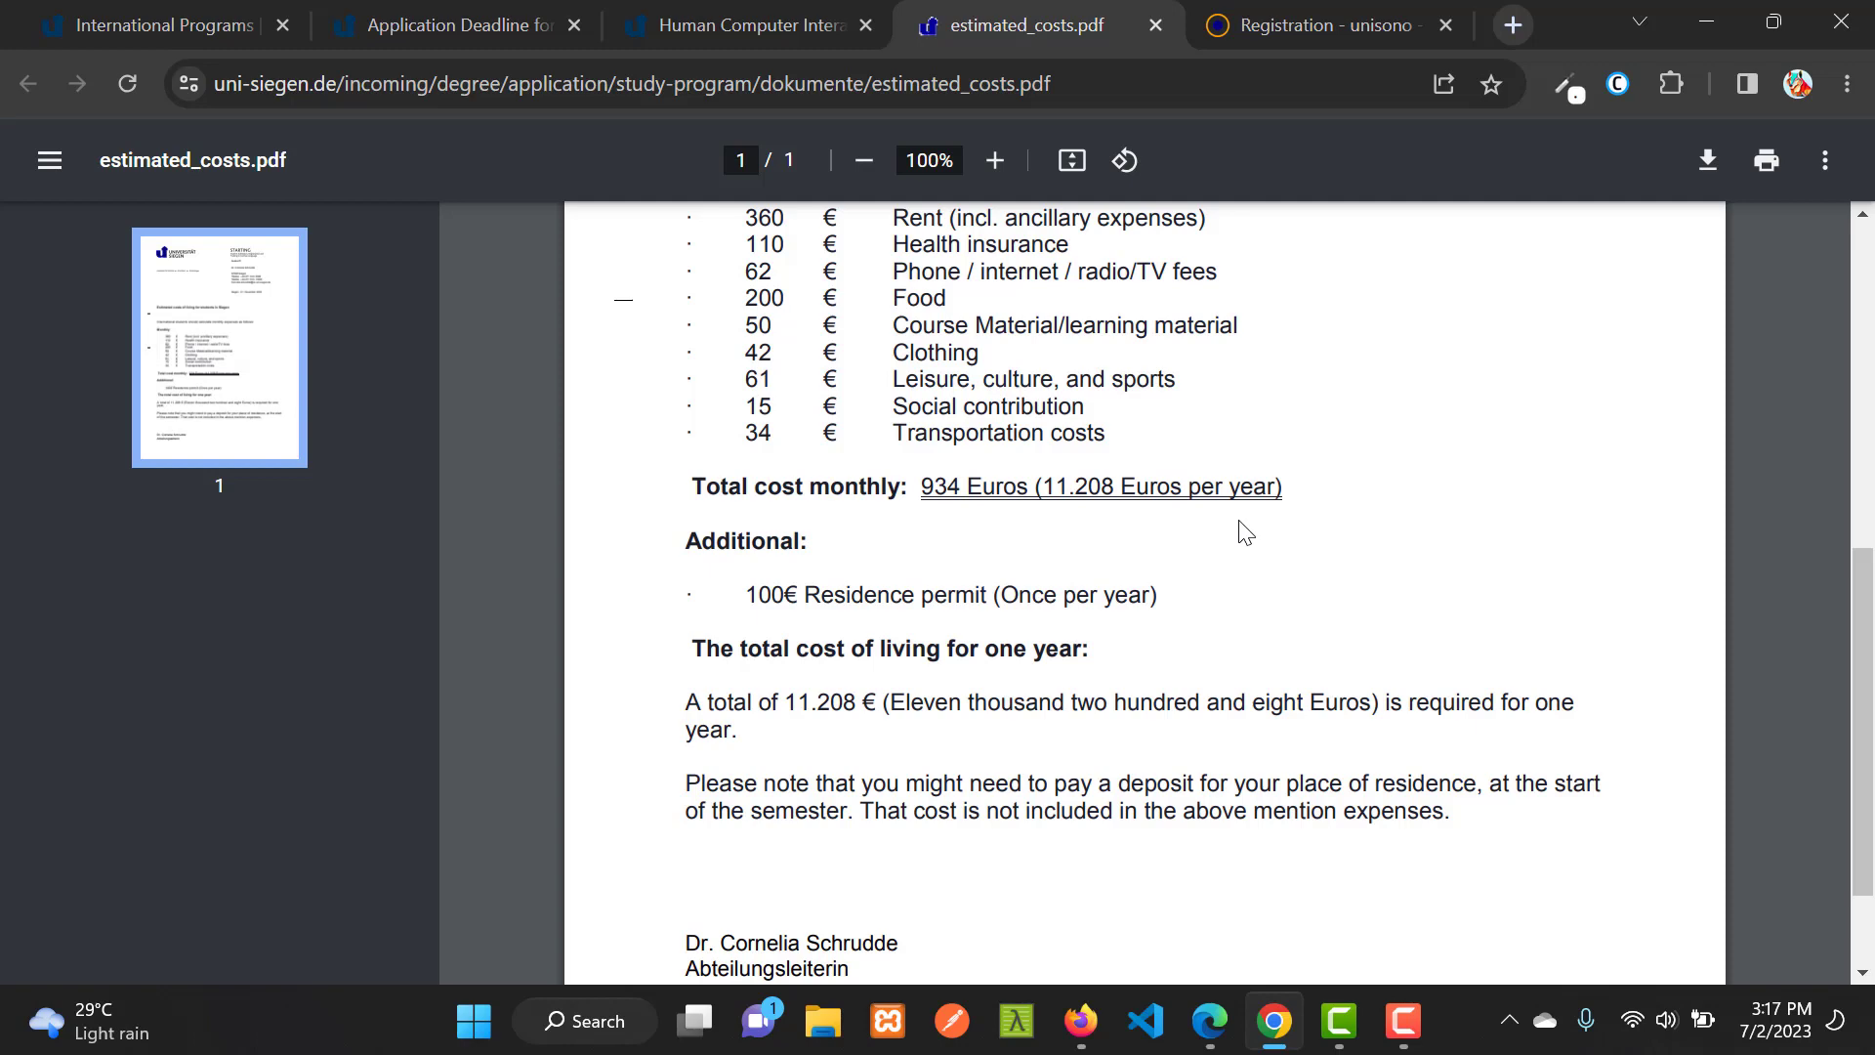
Open the unisono home page from the registration page in a new browser tab and go to its Admission section.
left_click(1308, 24)
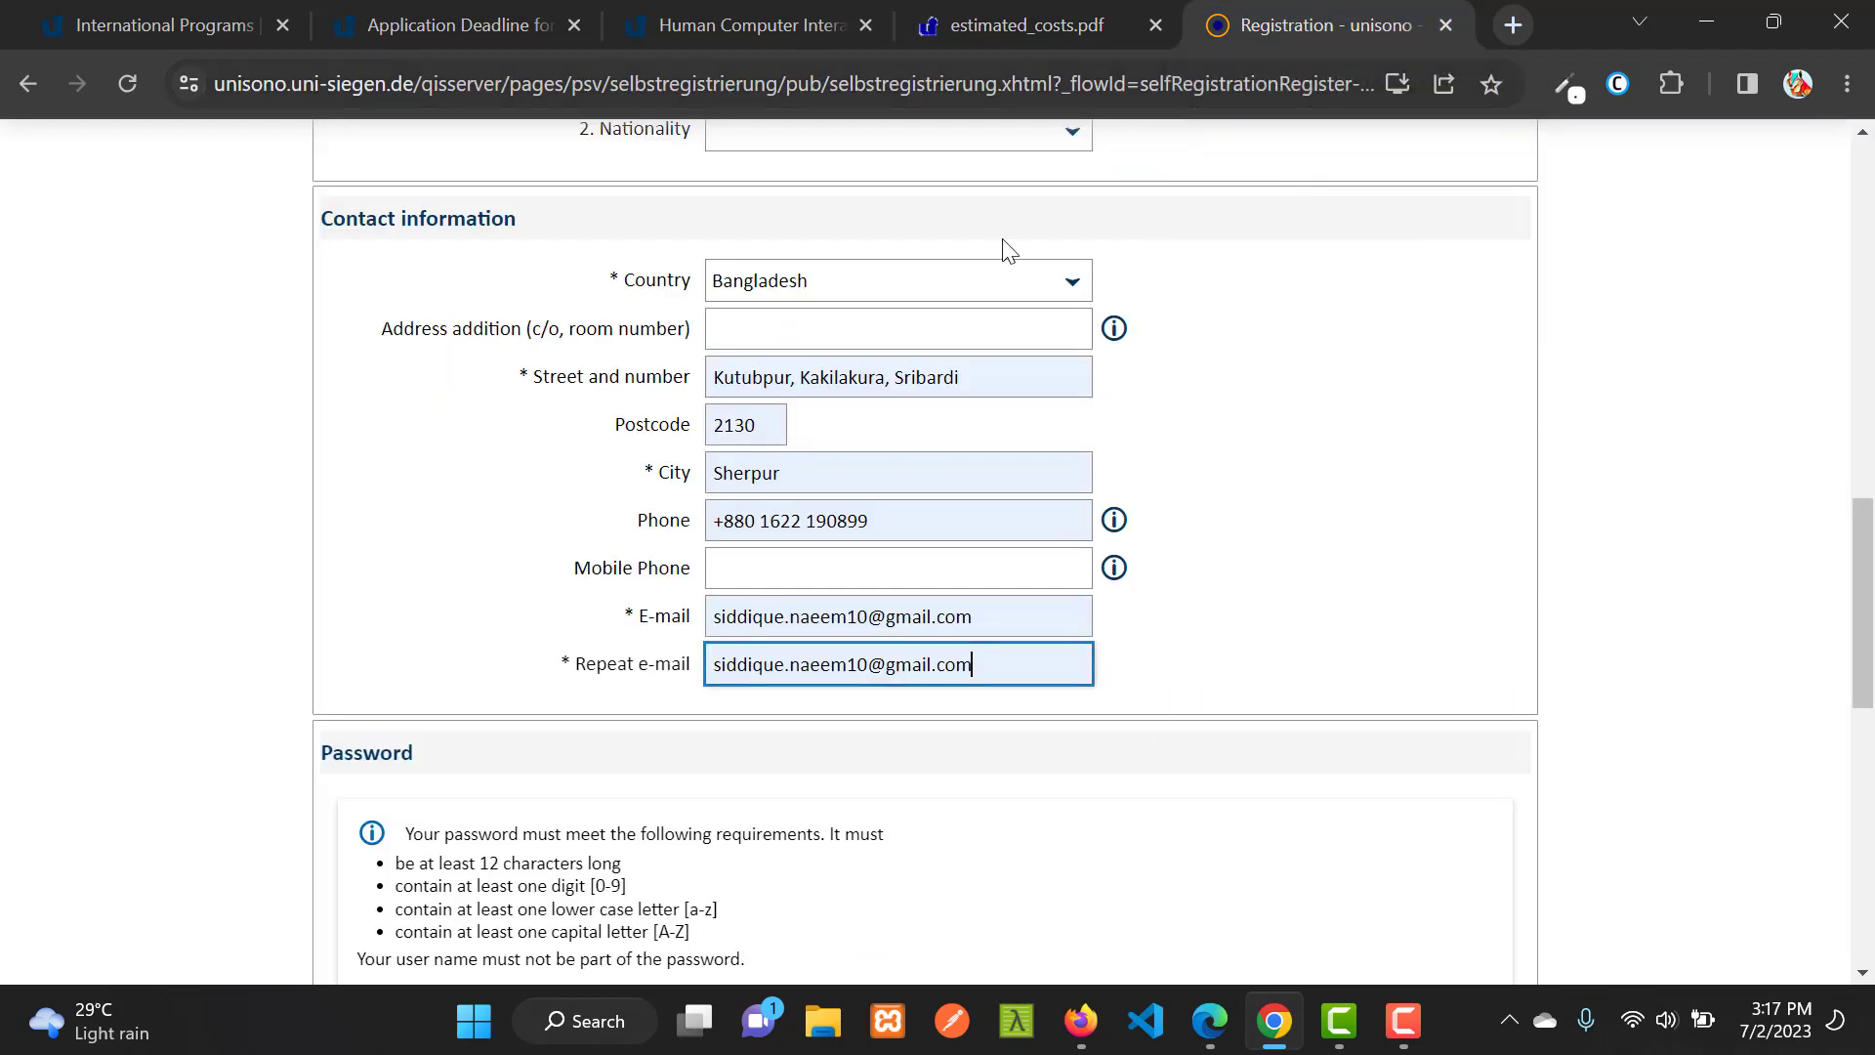
scroll(1567, 426, "up", 15)
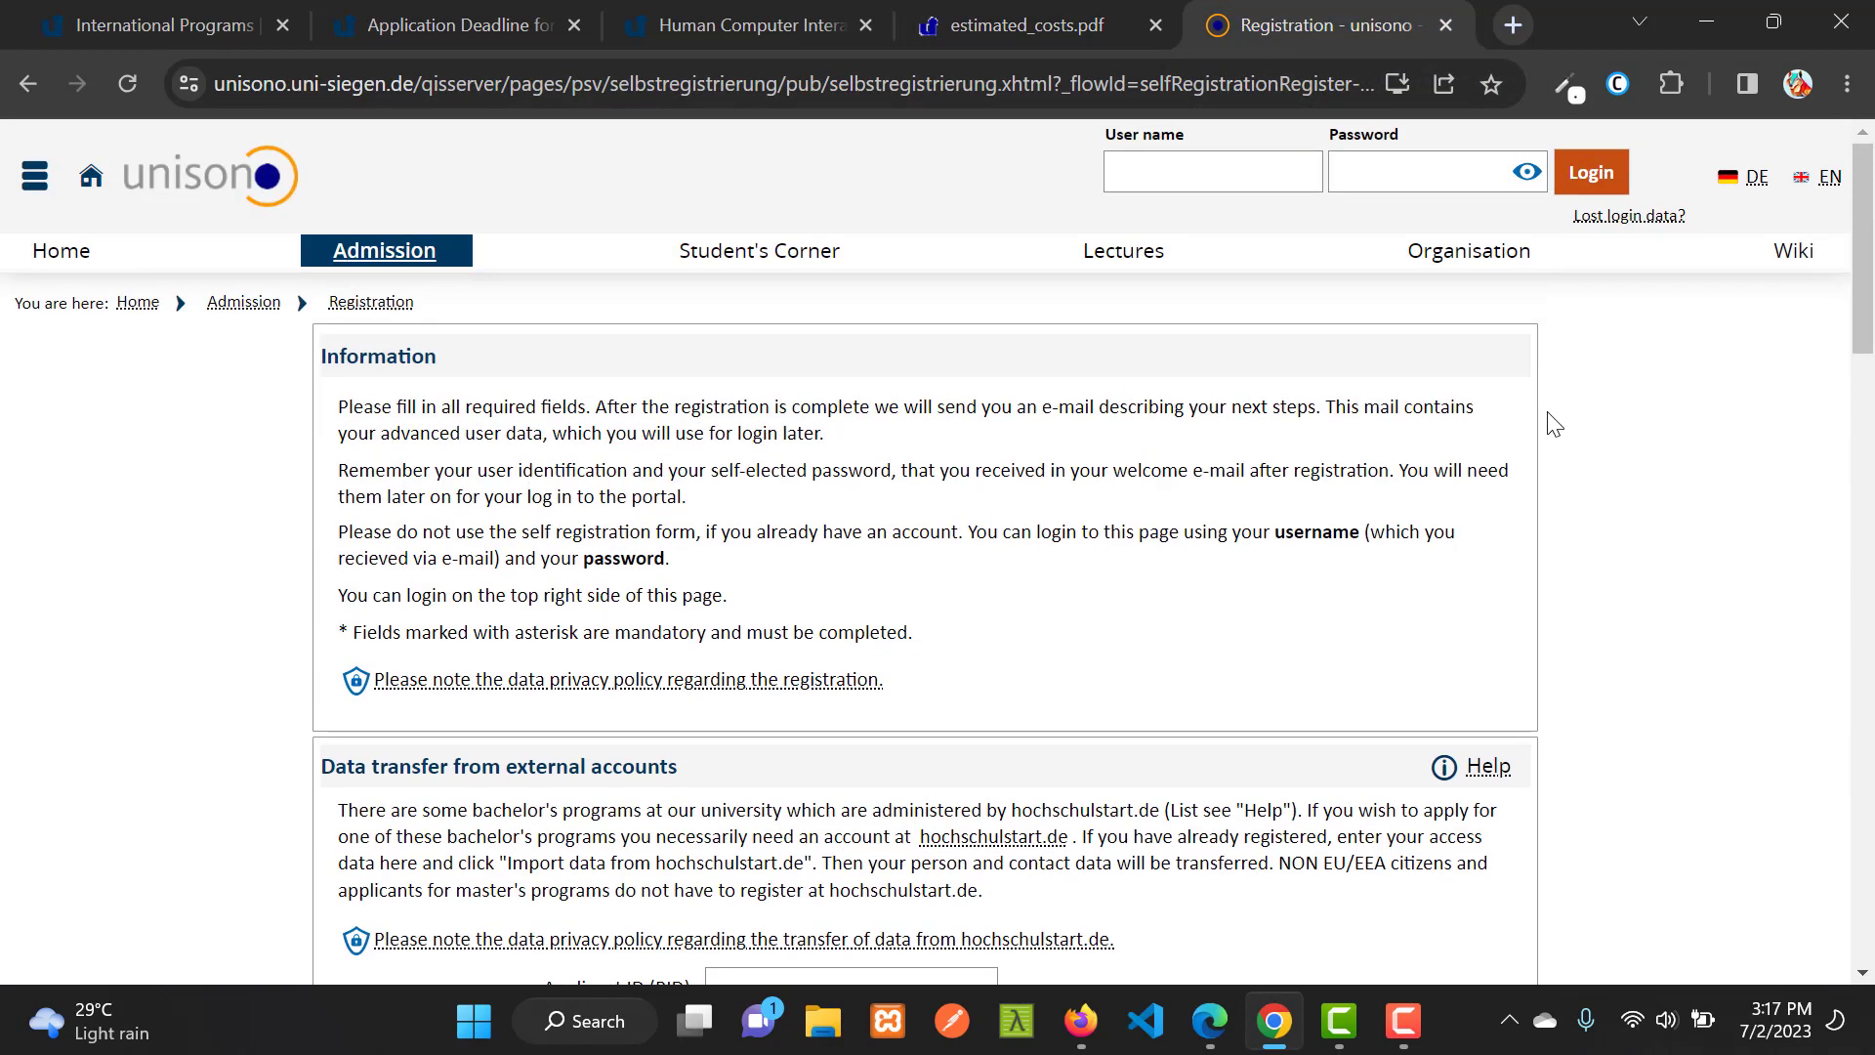
right_click(67, 256)
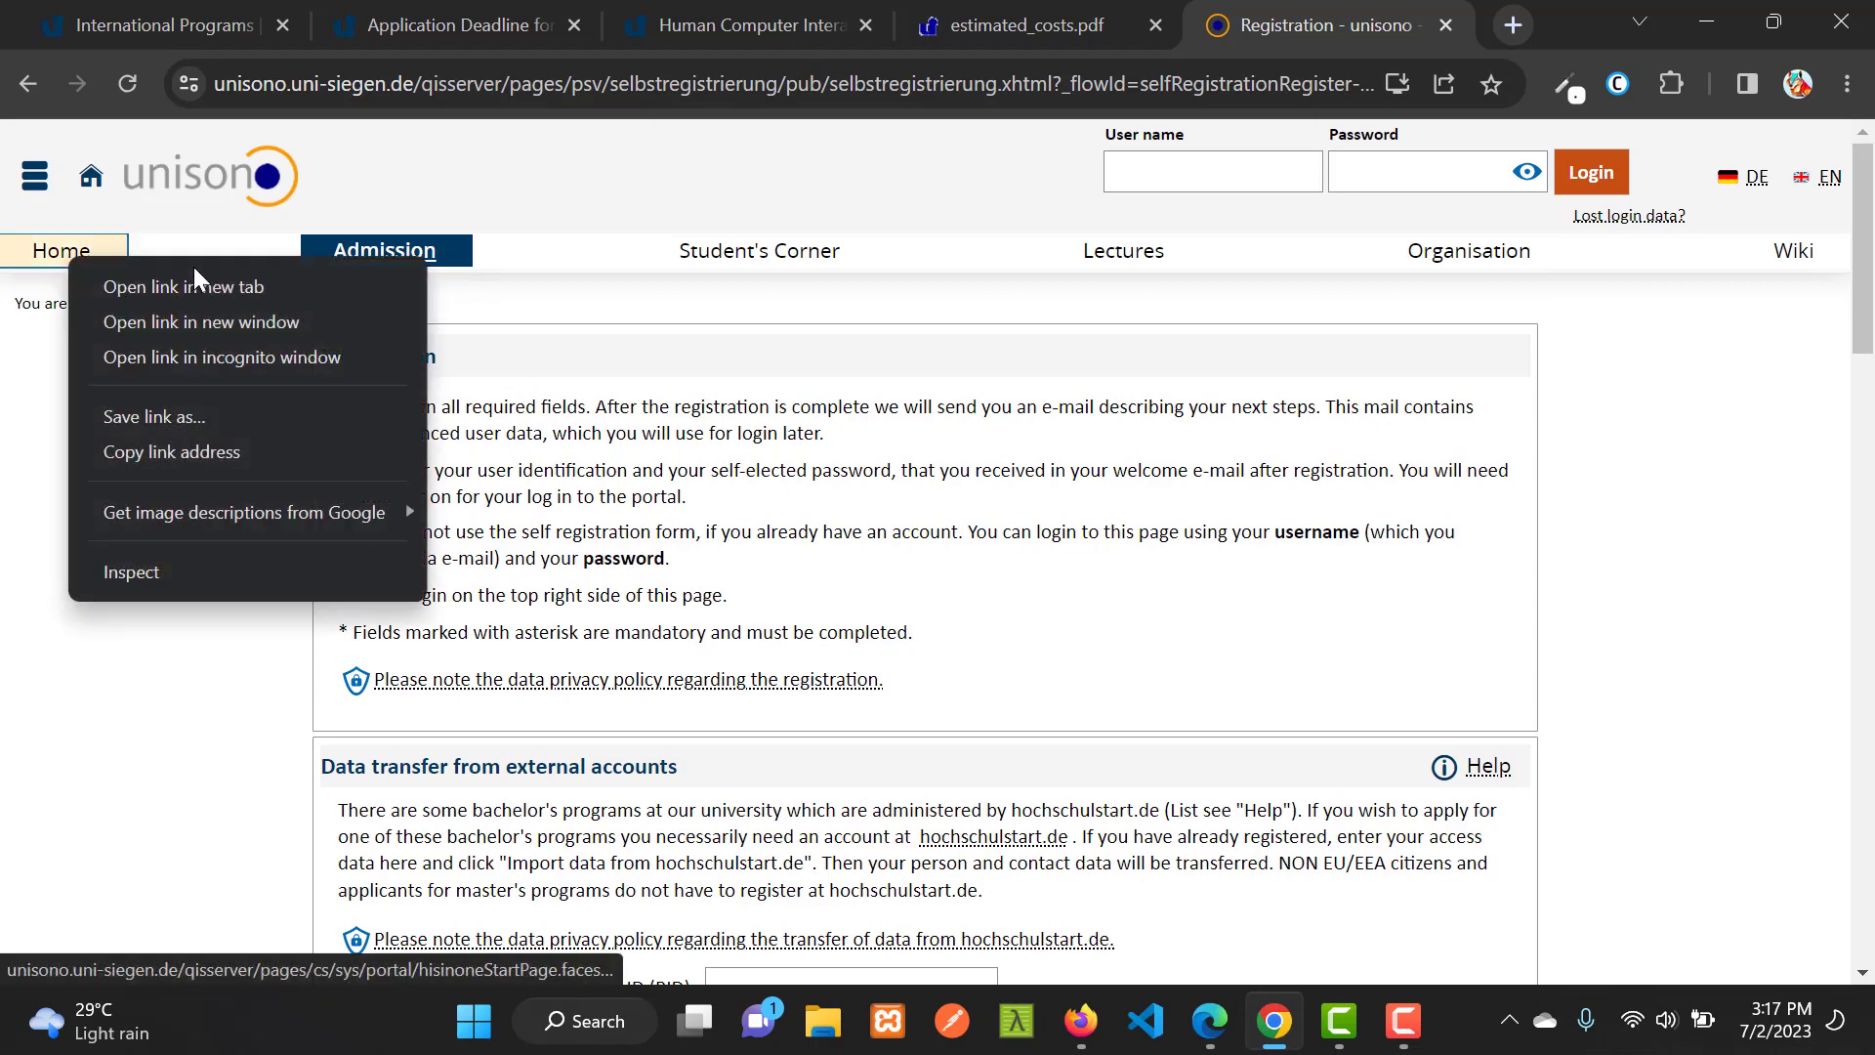
left_click(193, 283)
left_click(1337, 24)
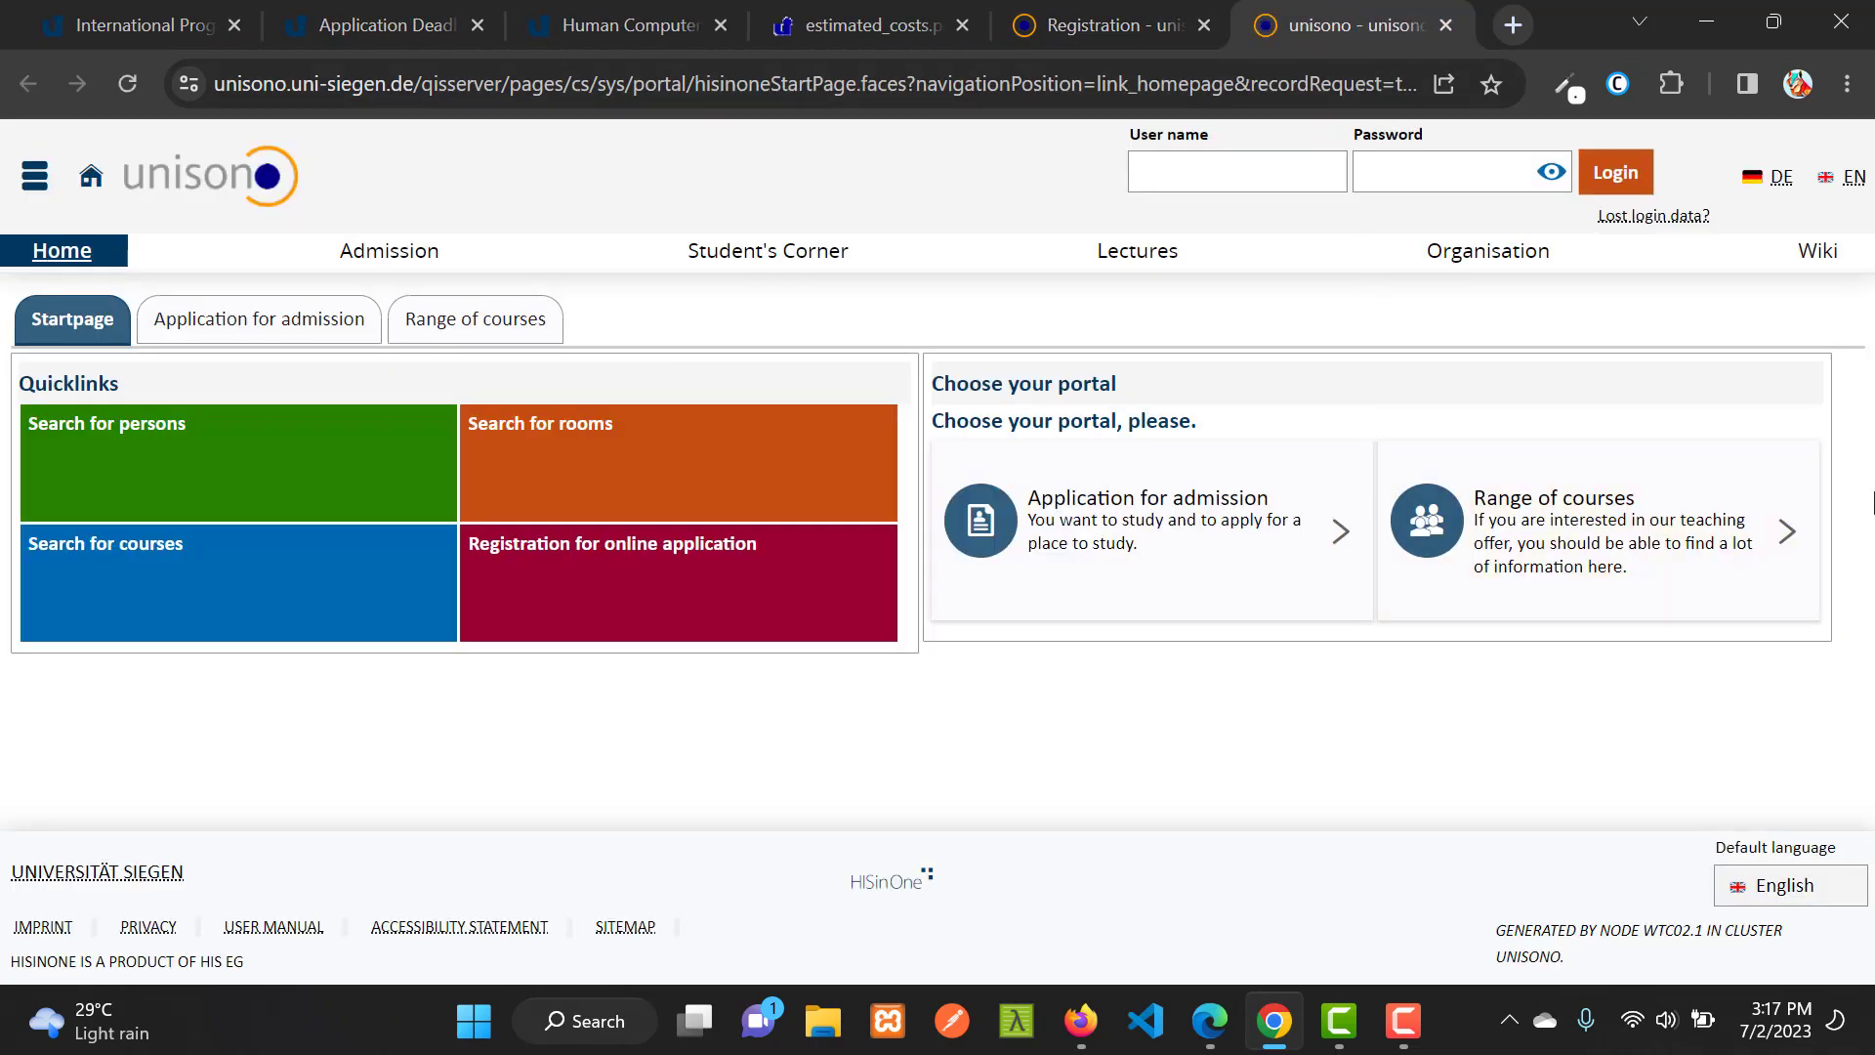
left_click(399, 256)
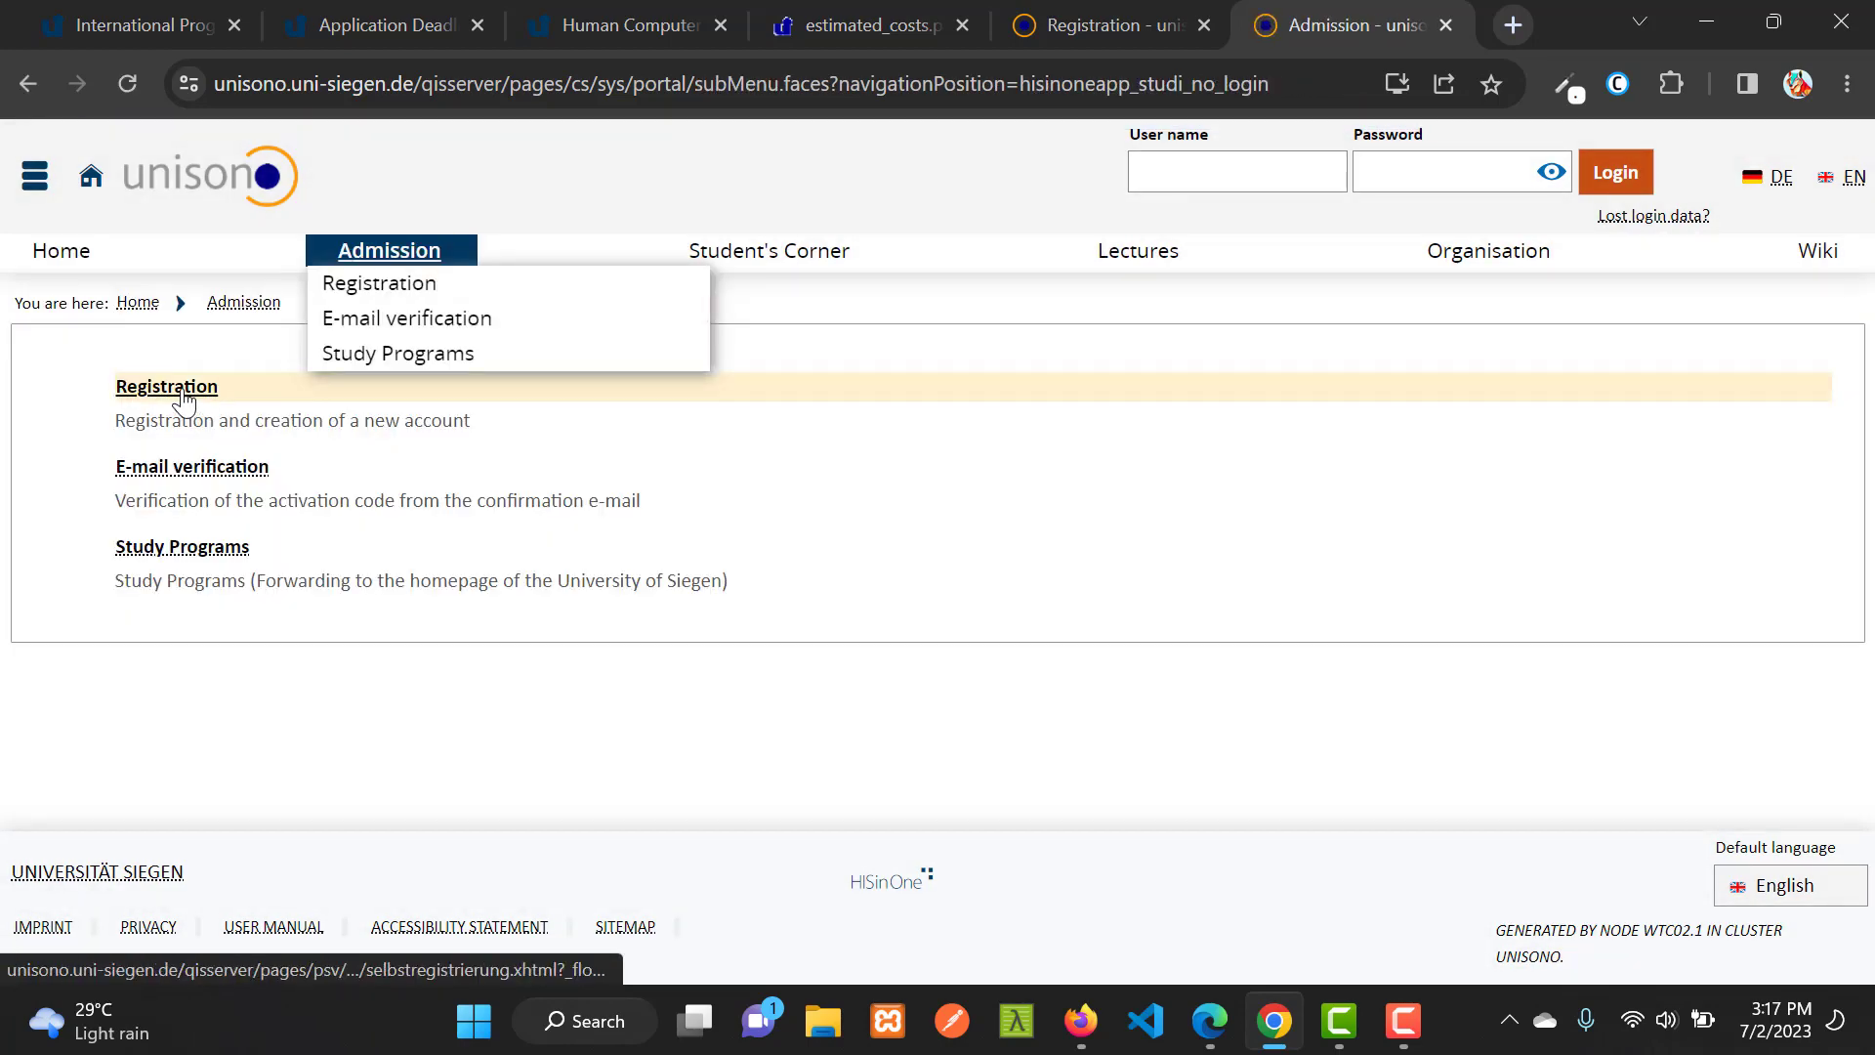
Return to the open registration form and check its personal data, contact information and password requirements.
left_click(1103, 24)
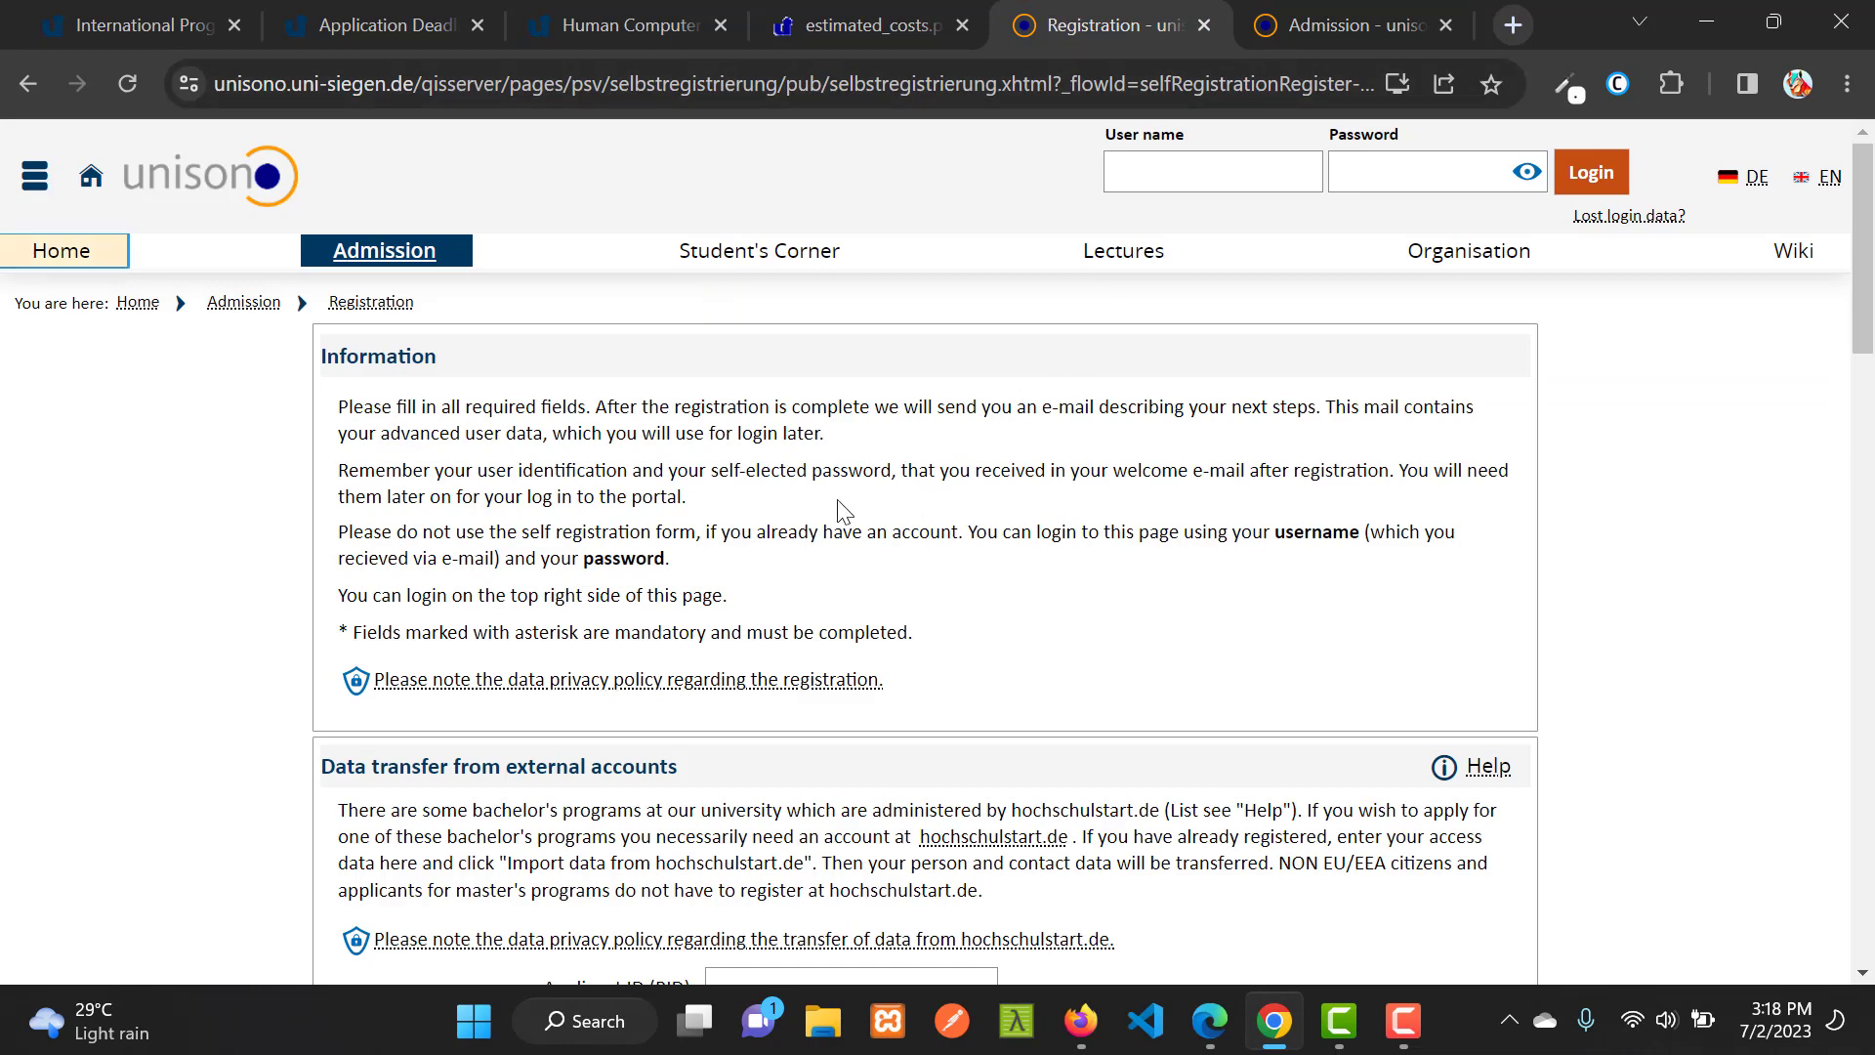
scroll(1141, 473, "down", 3)
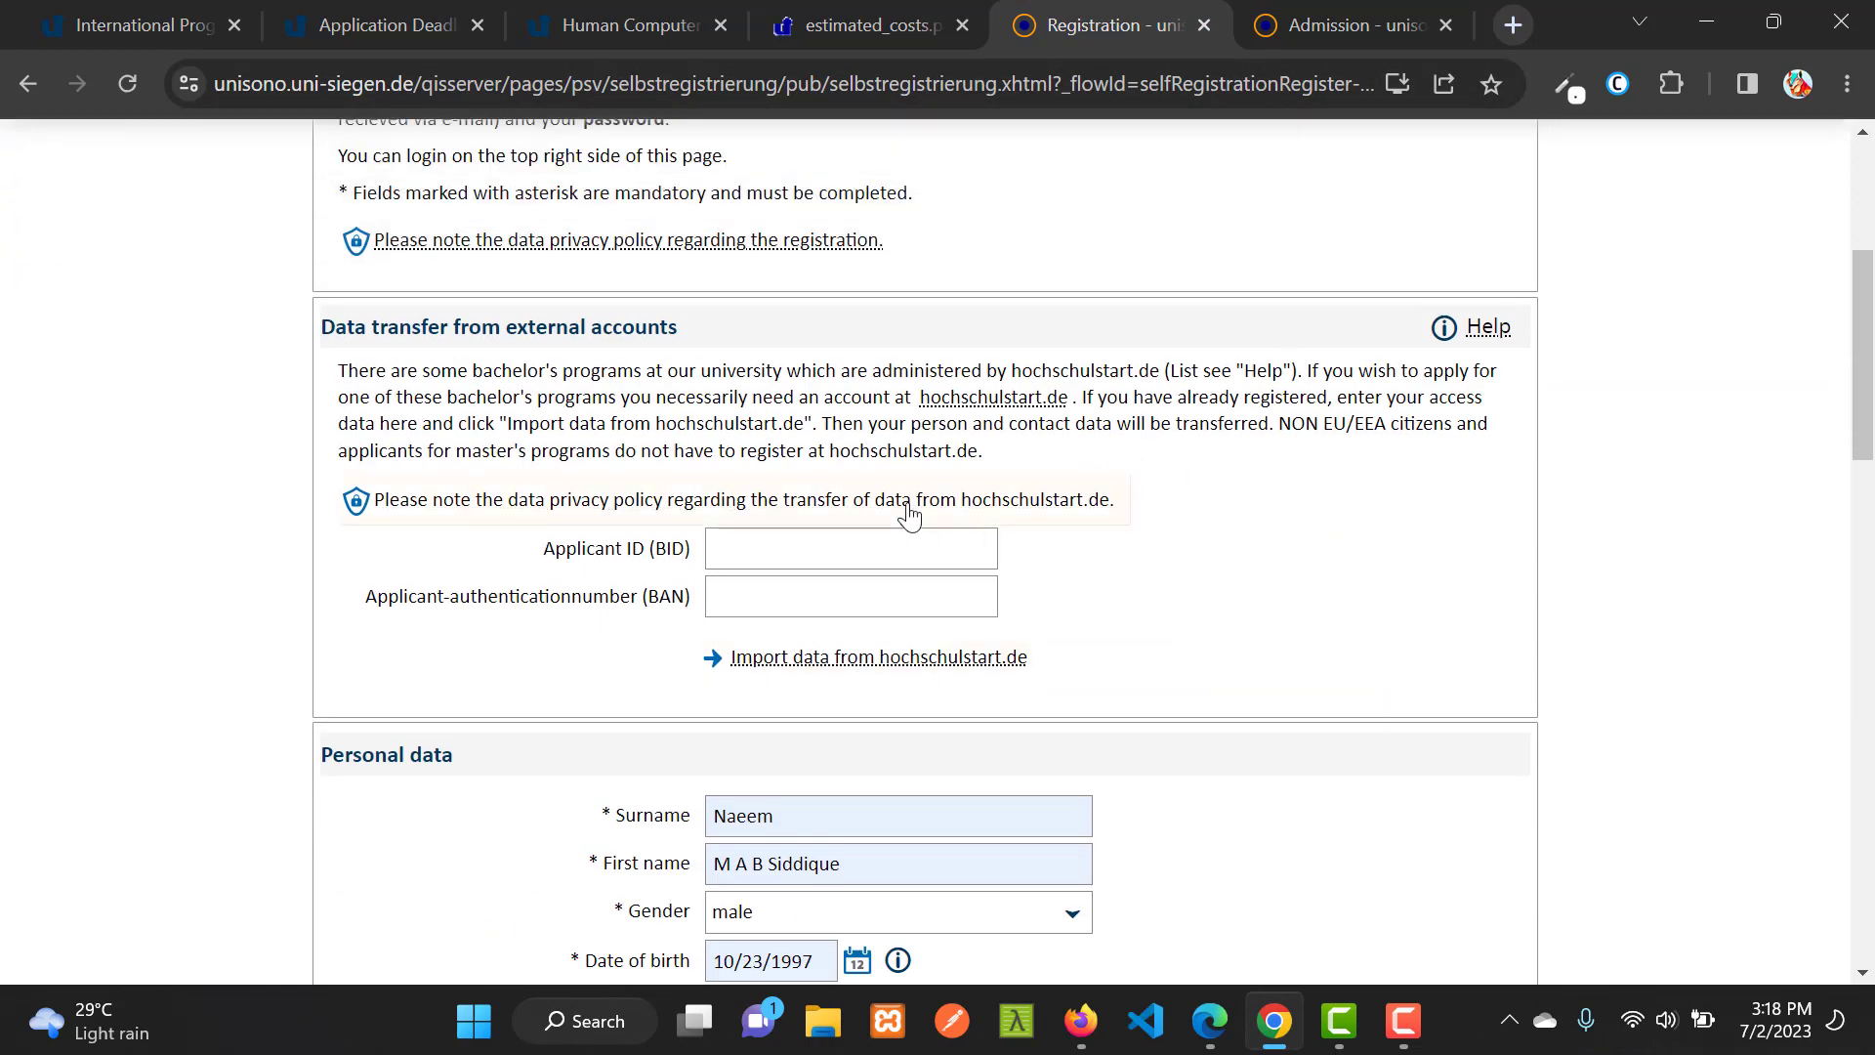
scroll(981, 566, "down", 3)
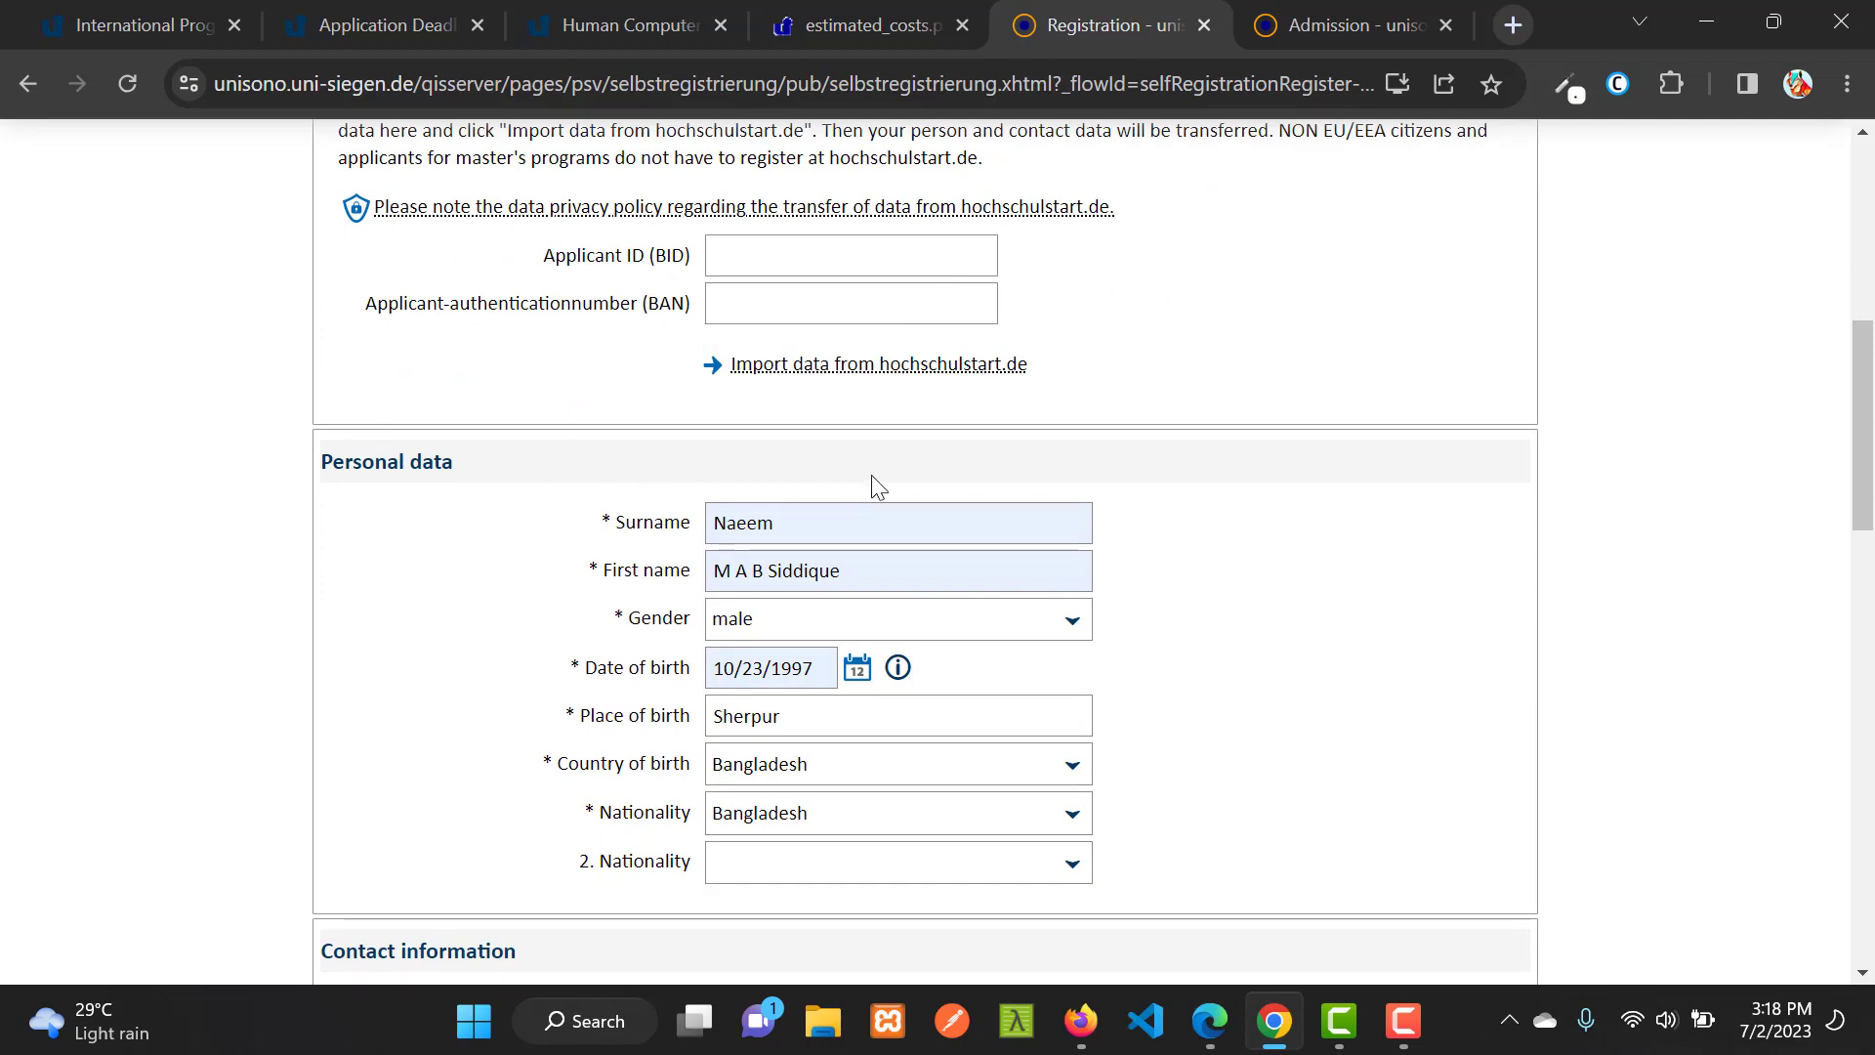
scroll(1070, 481, "down", 3)
left_click(1070, 471)
scroll(1067, 481, "down", 2)
scroll(1067, 483, "up", 3)
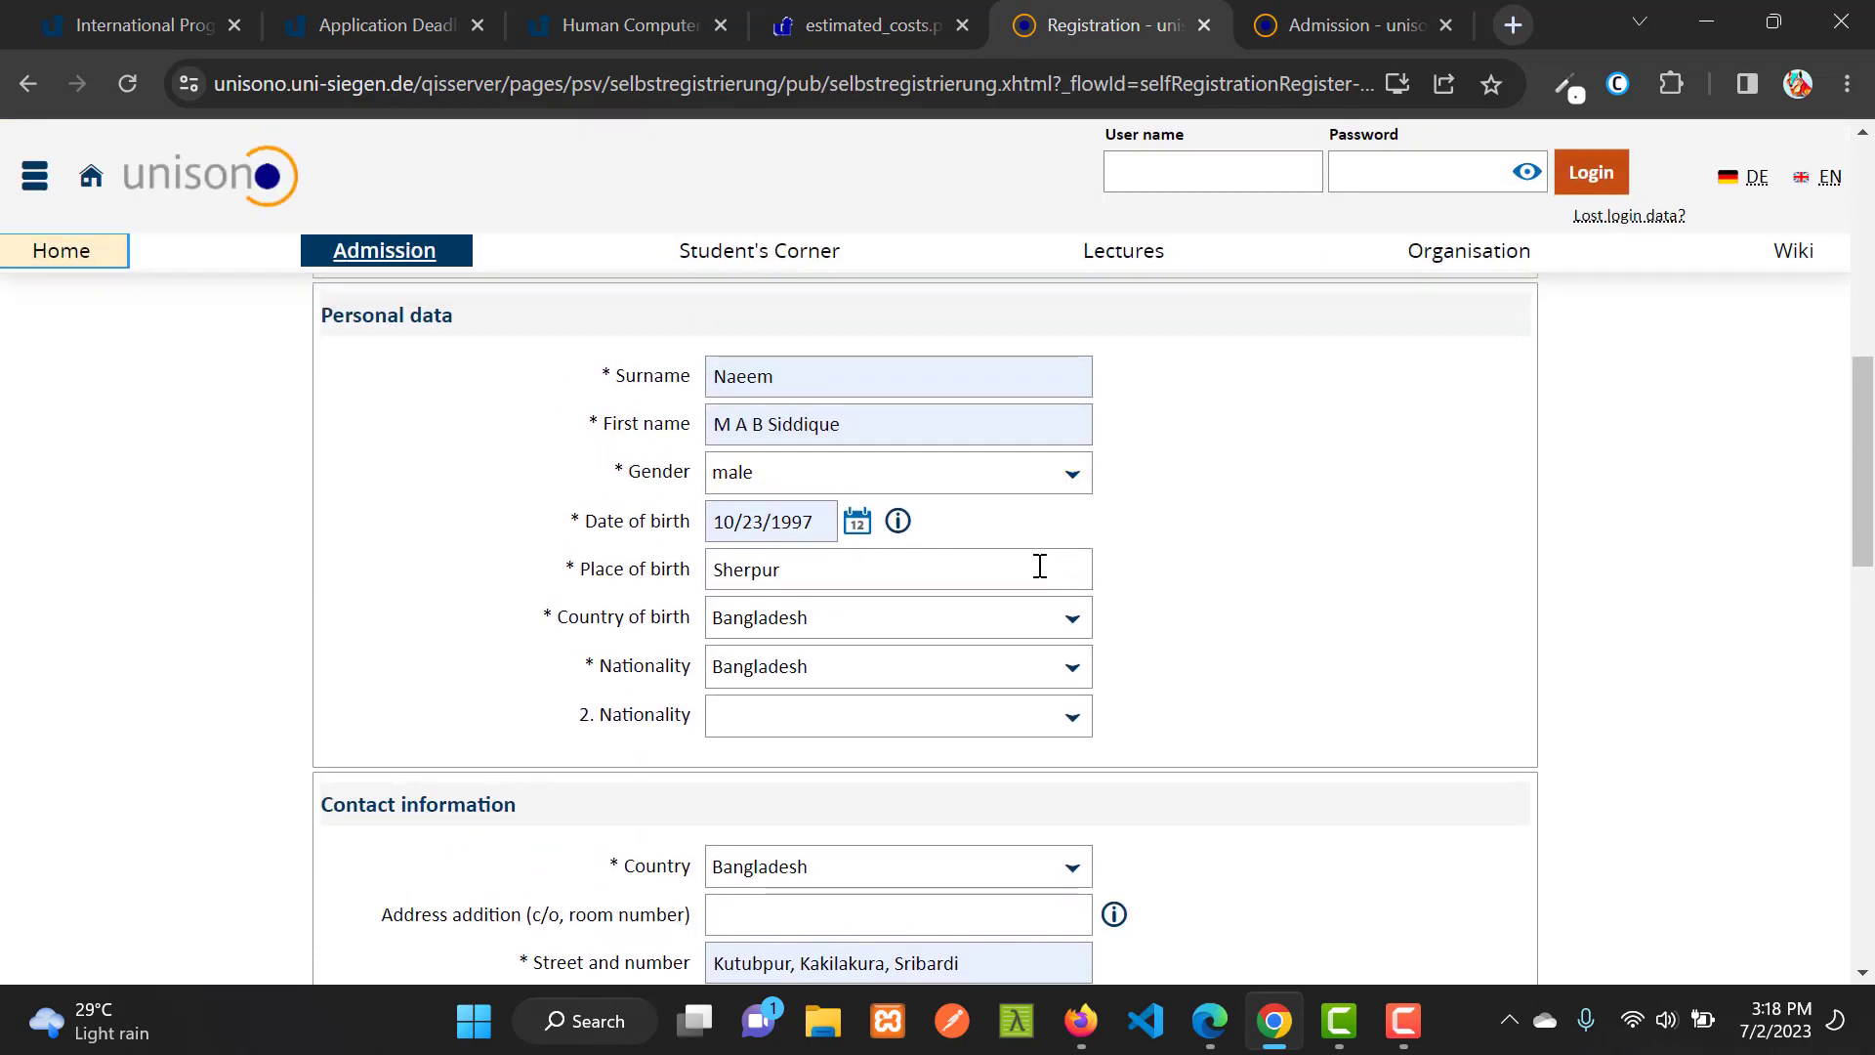
scroll(1040, 565, "down", 5)
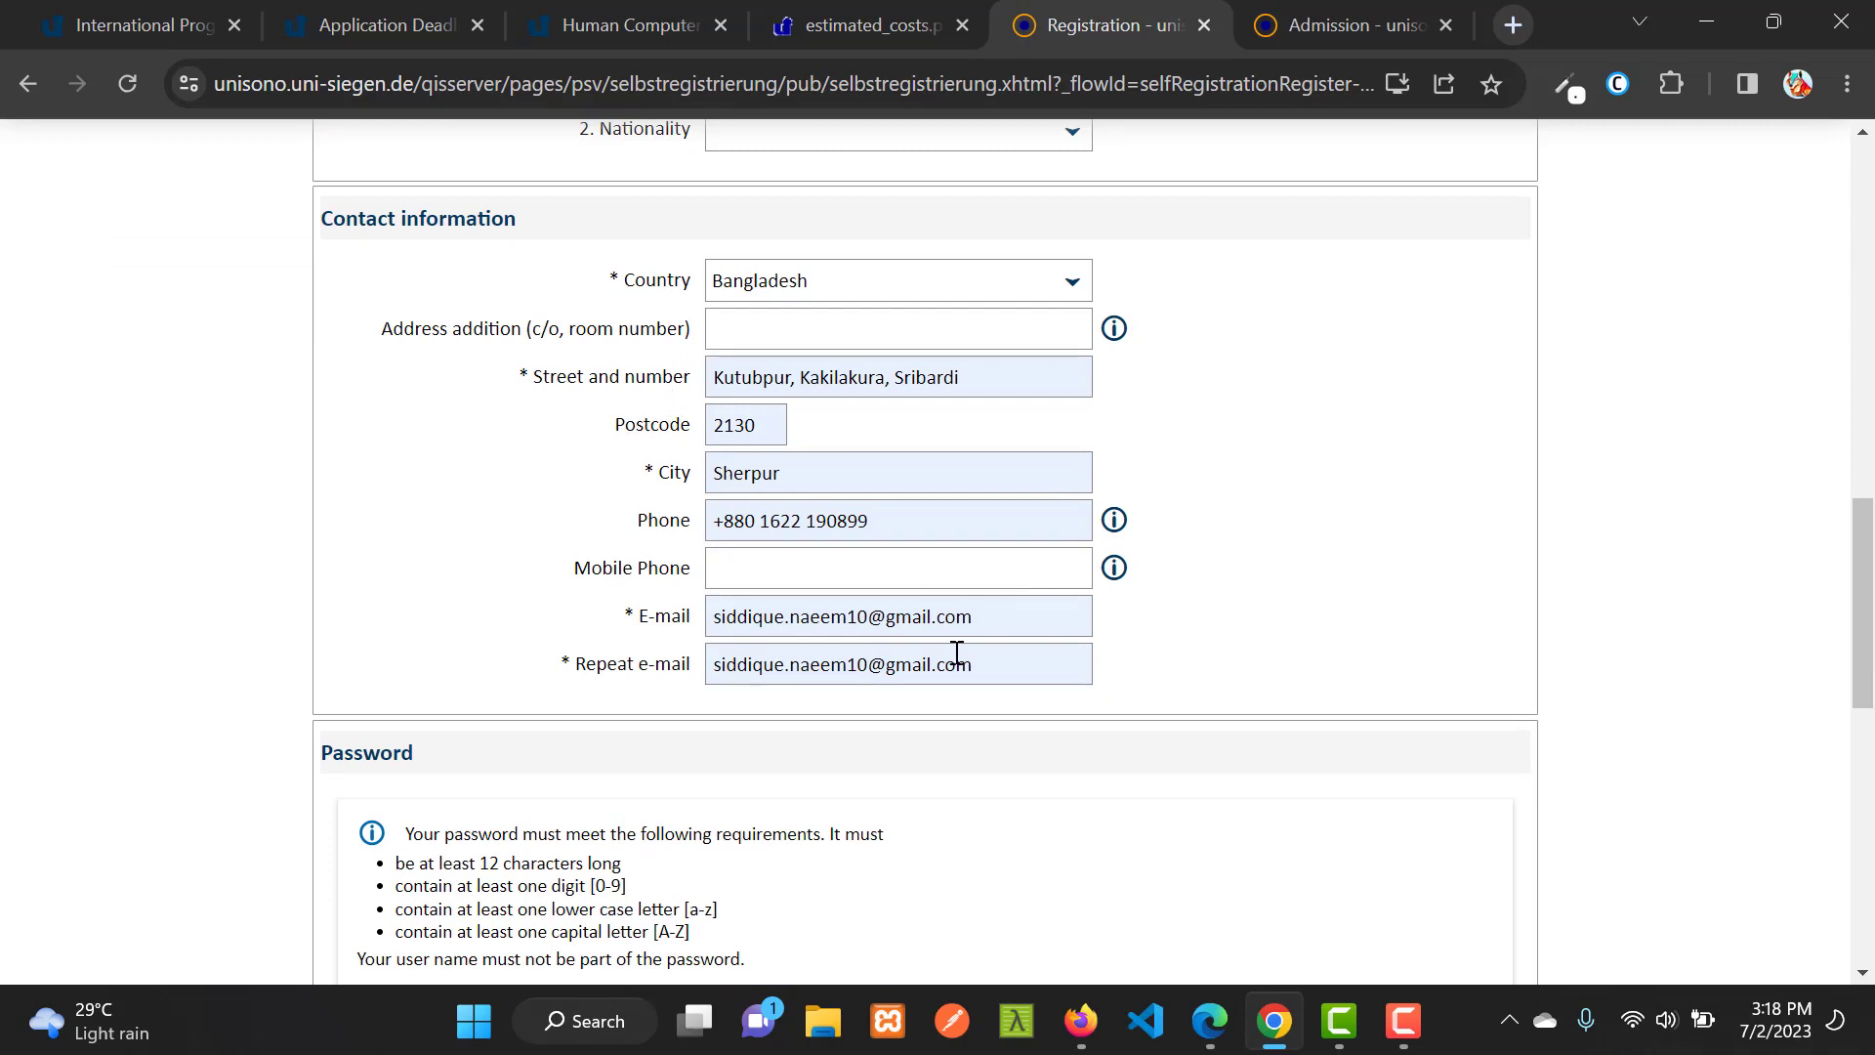
scroll(1084, 601, "down", 1)
scroll(1172, 622, "down", 5)
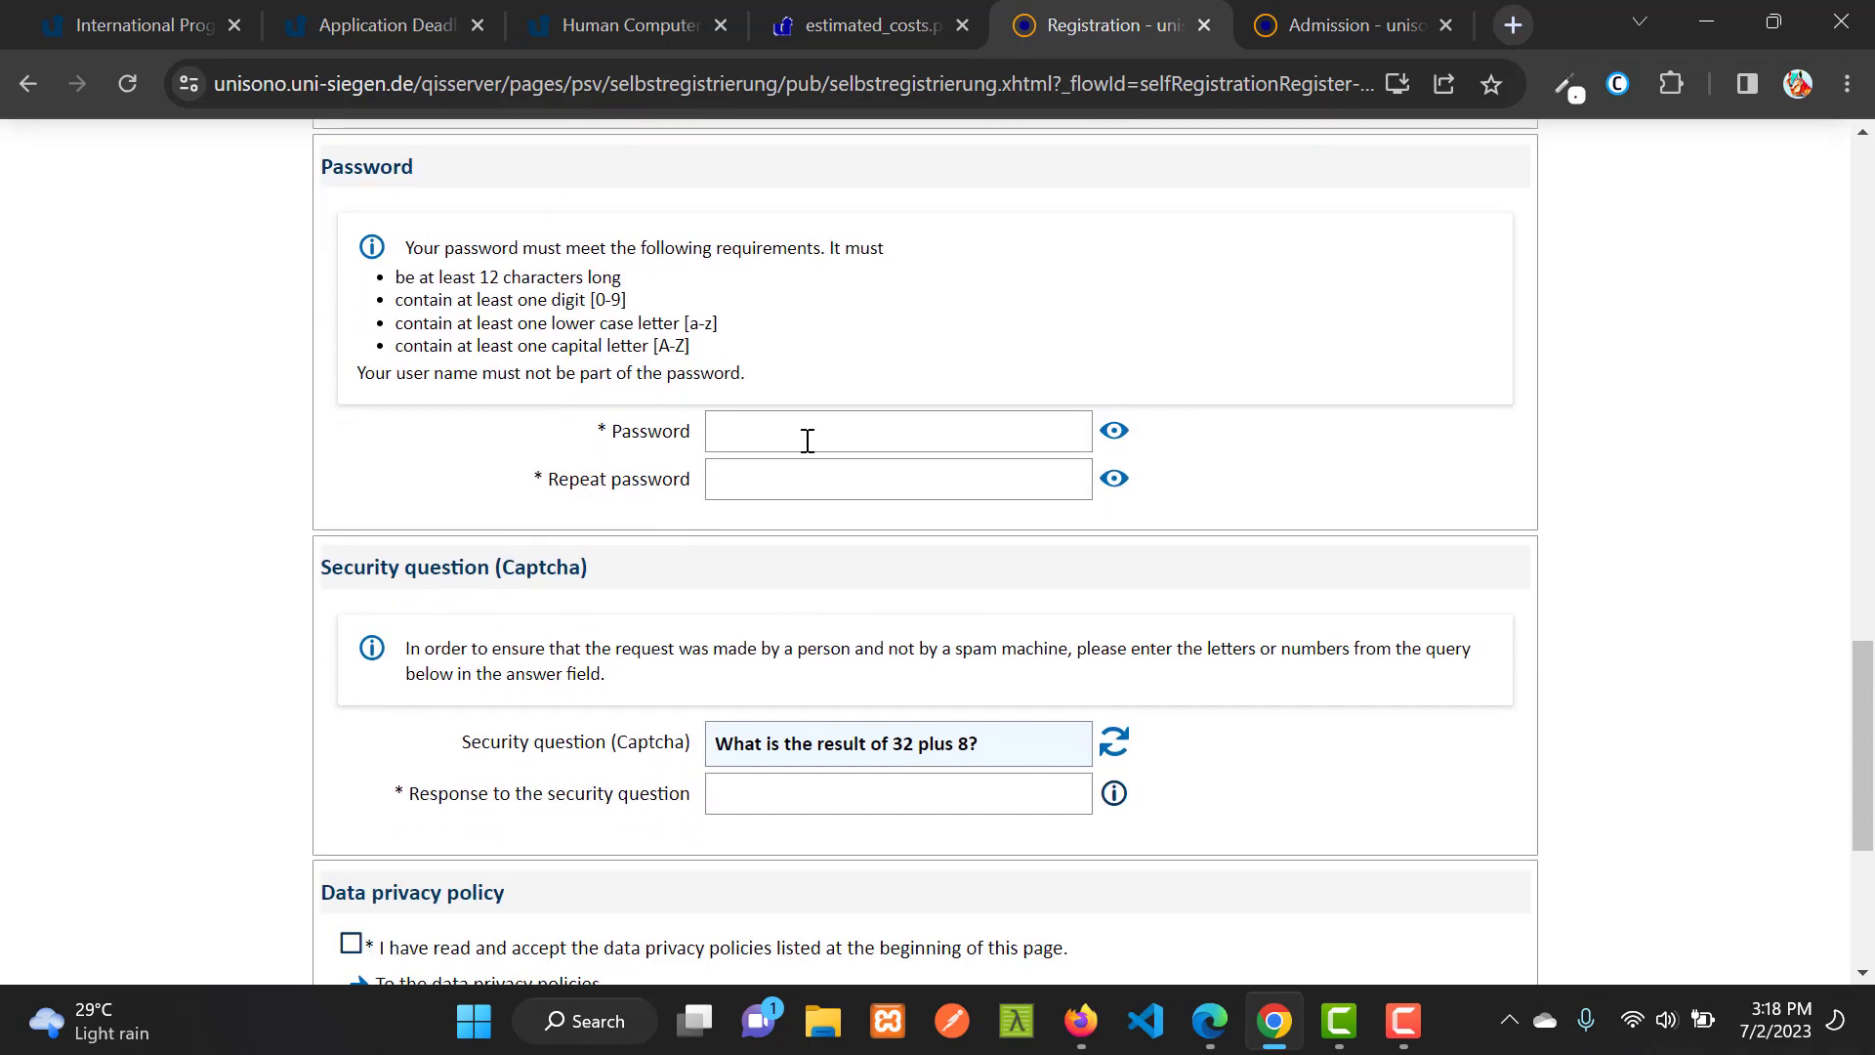
left_click(809, 440)
type("••••••")
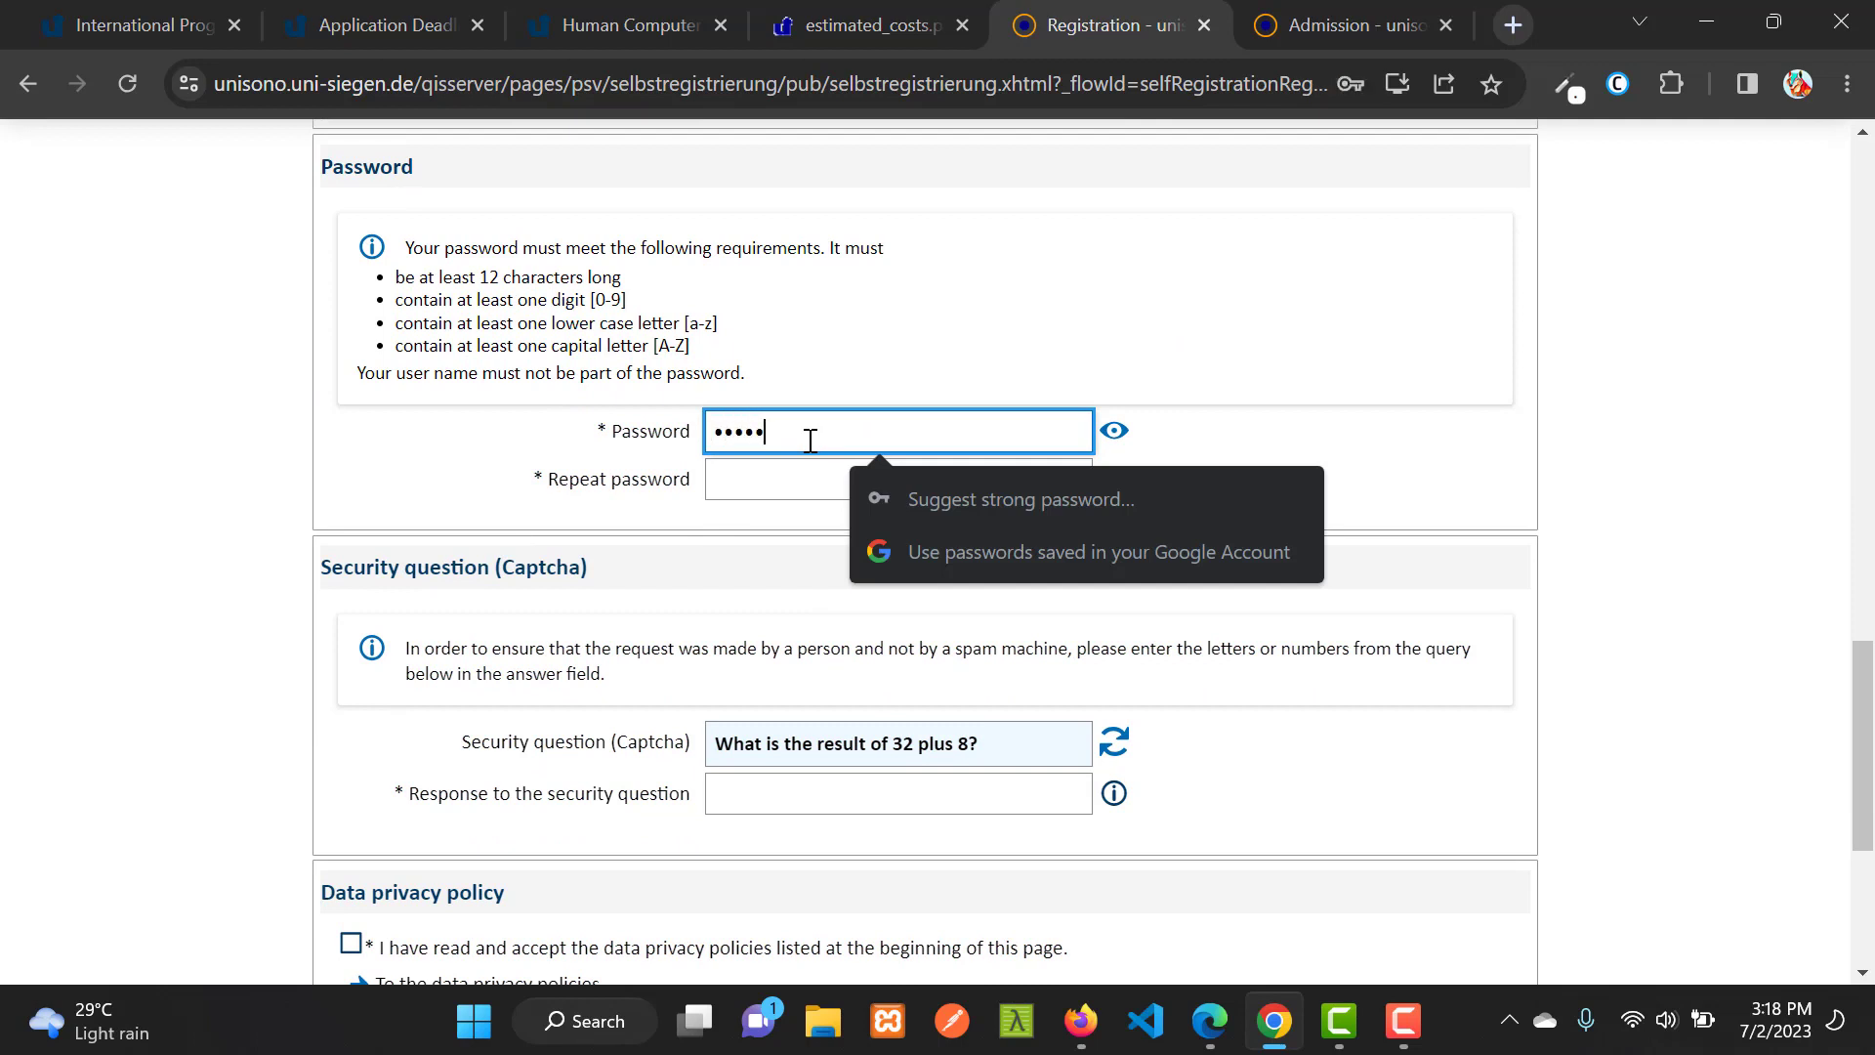
type("•")
key("BackSpace")
key("BackSpace")
key("BackSpace")
key("BackSpace")
key("BackSpace")
key("BackSpace")
key("BackSpace")
key("BackSpace")
type("a")
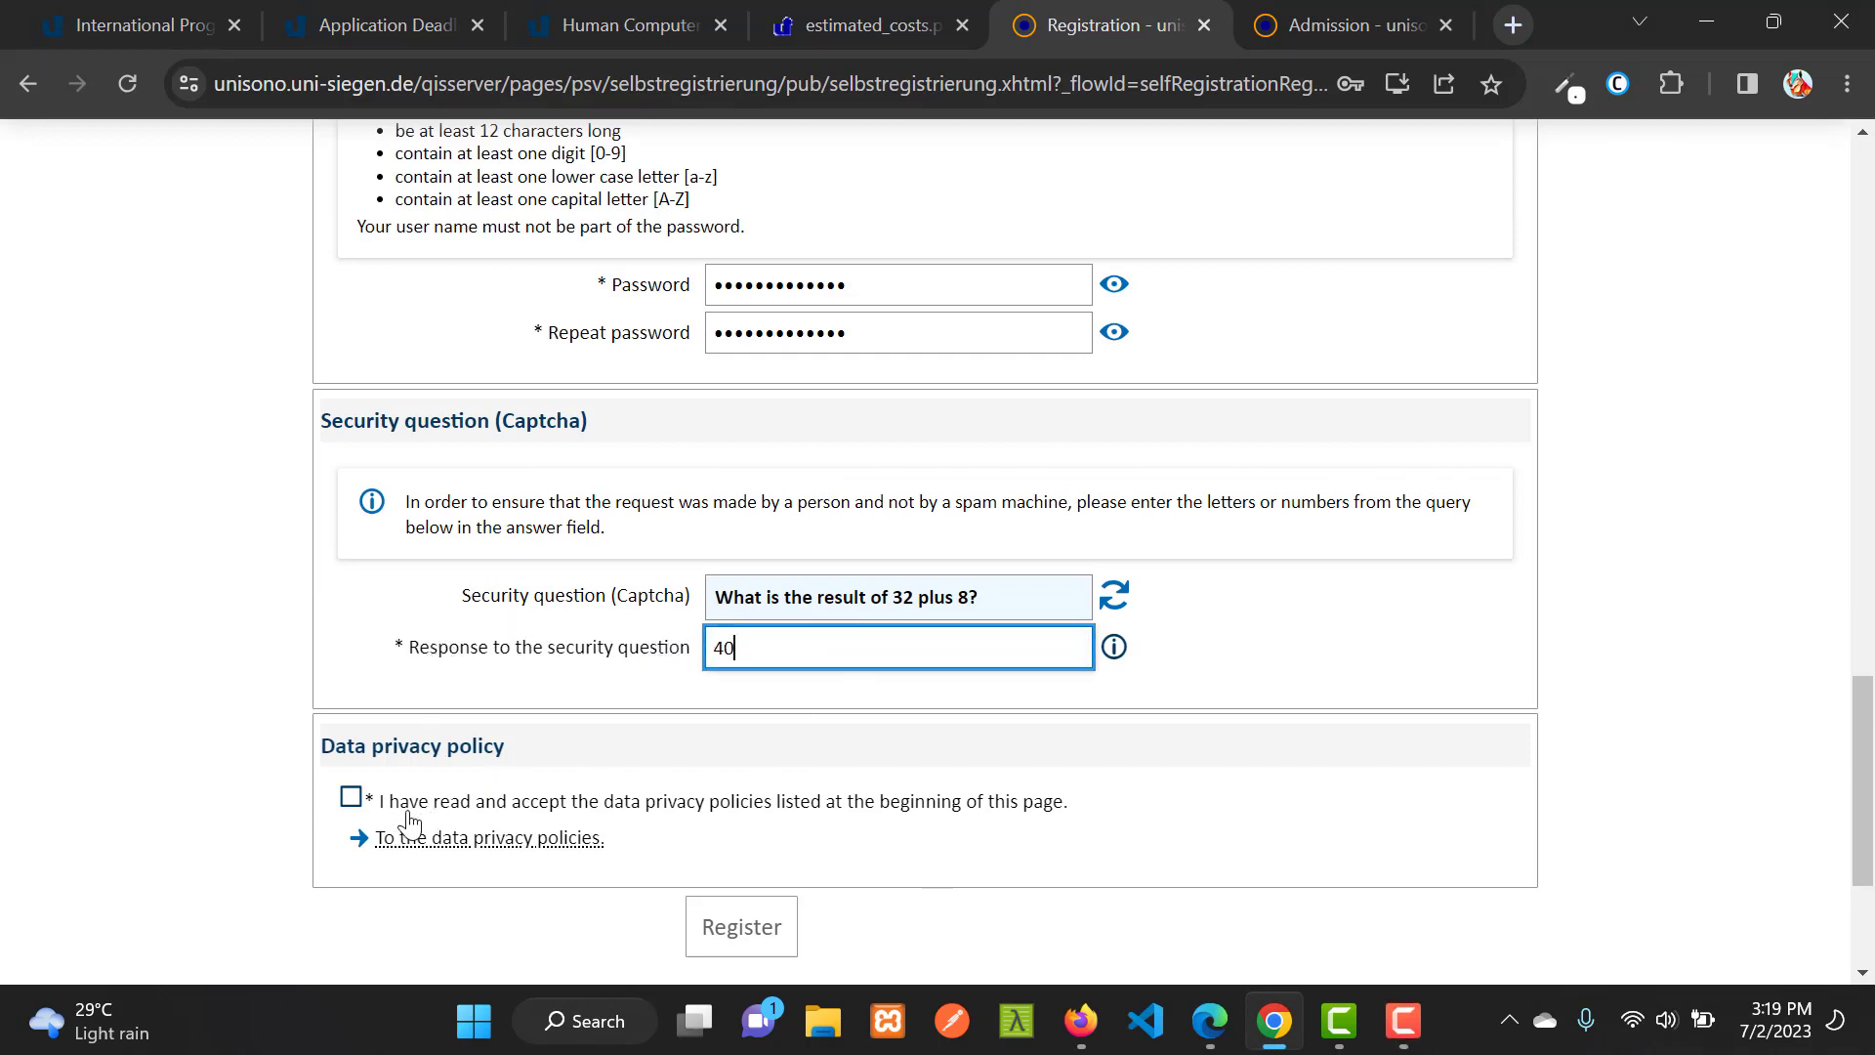
Accept the data privacy policies and submit the registration form.
left_click(350, 797)
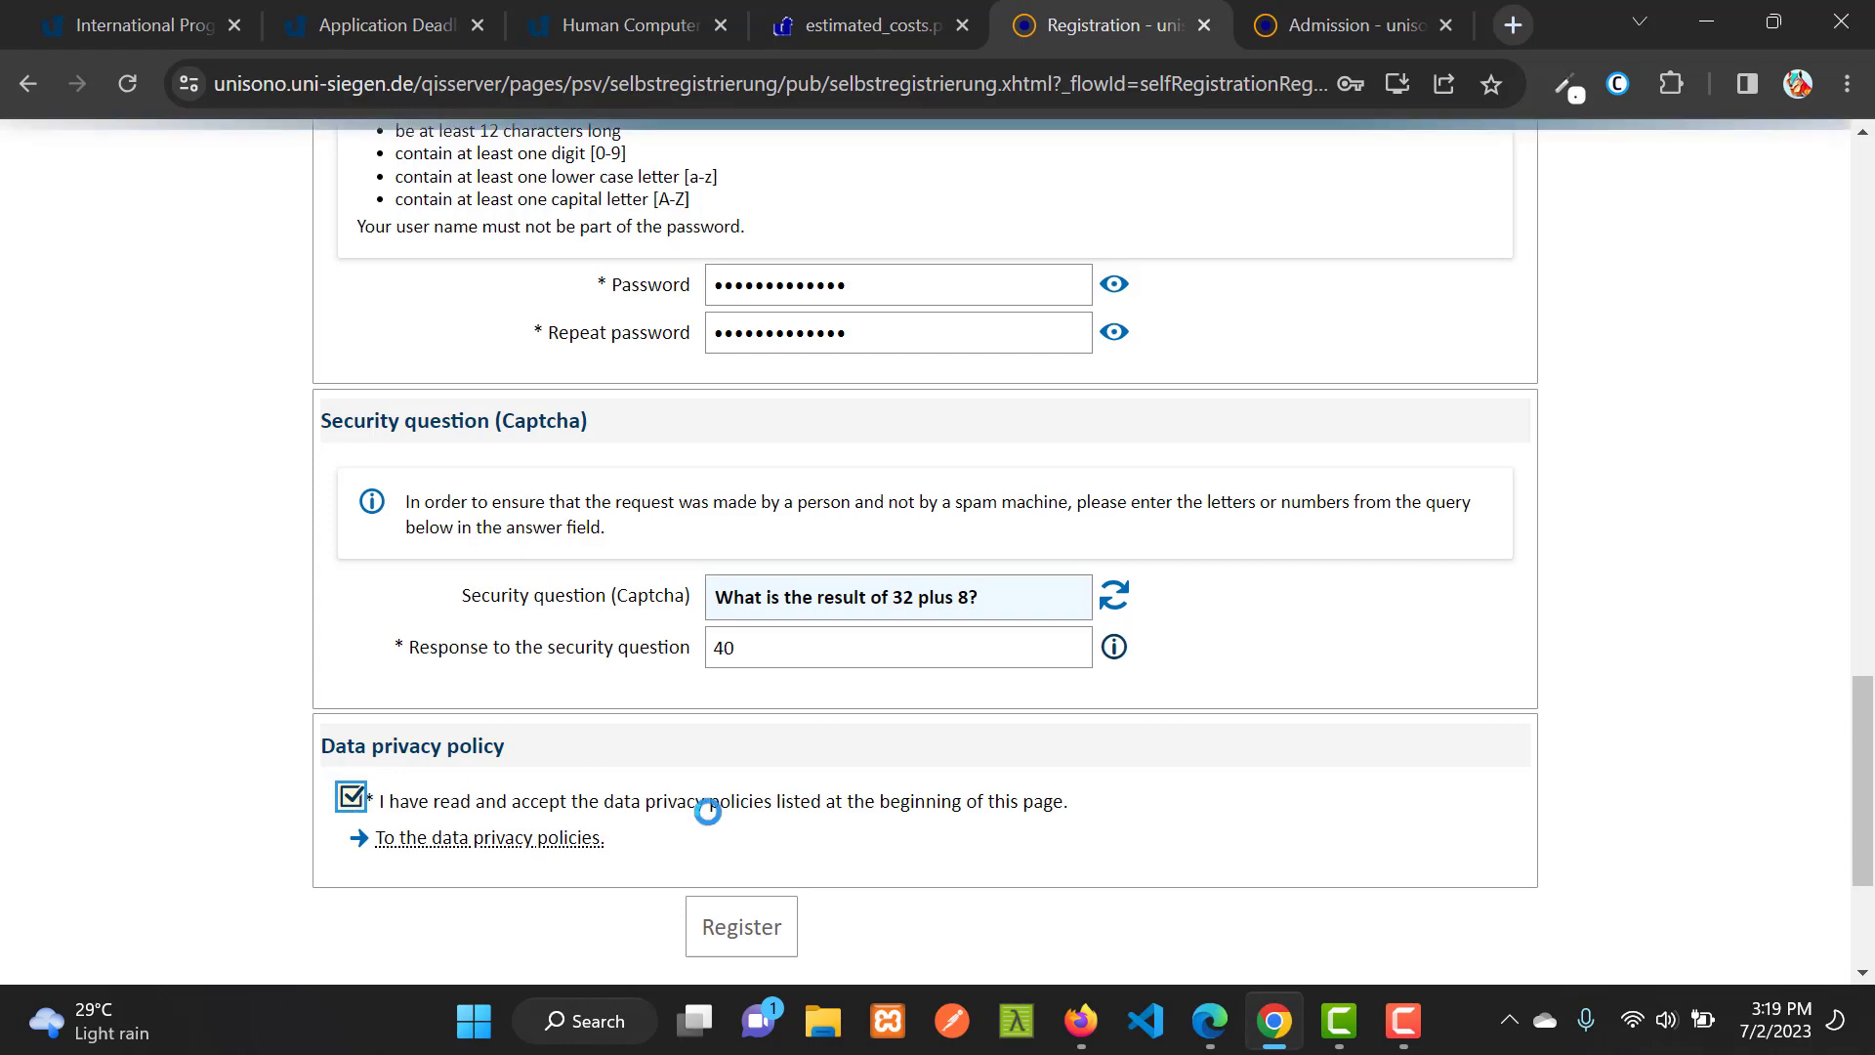
left_click(752, 933)
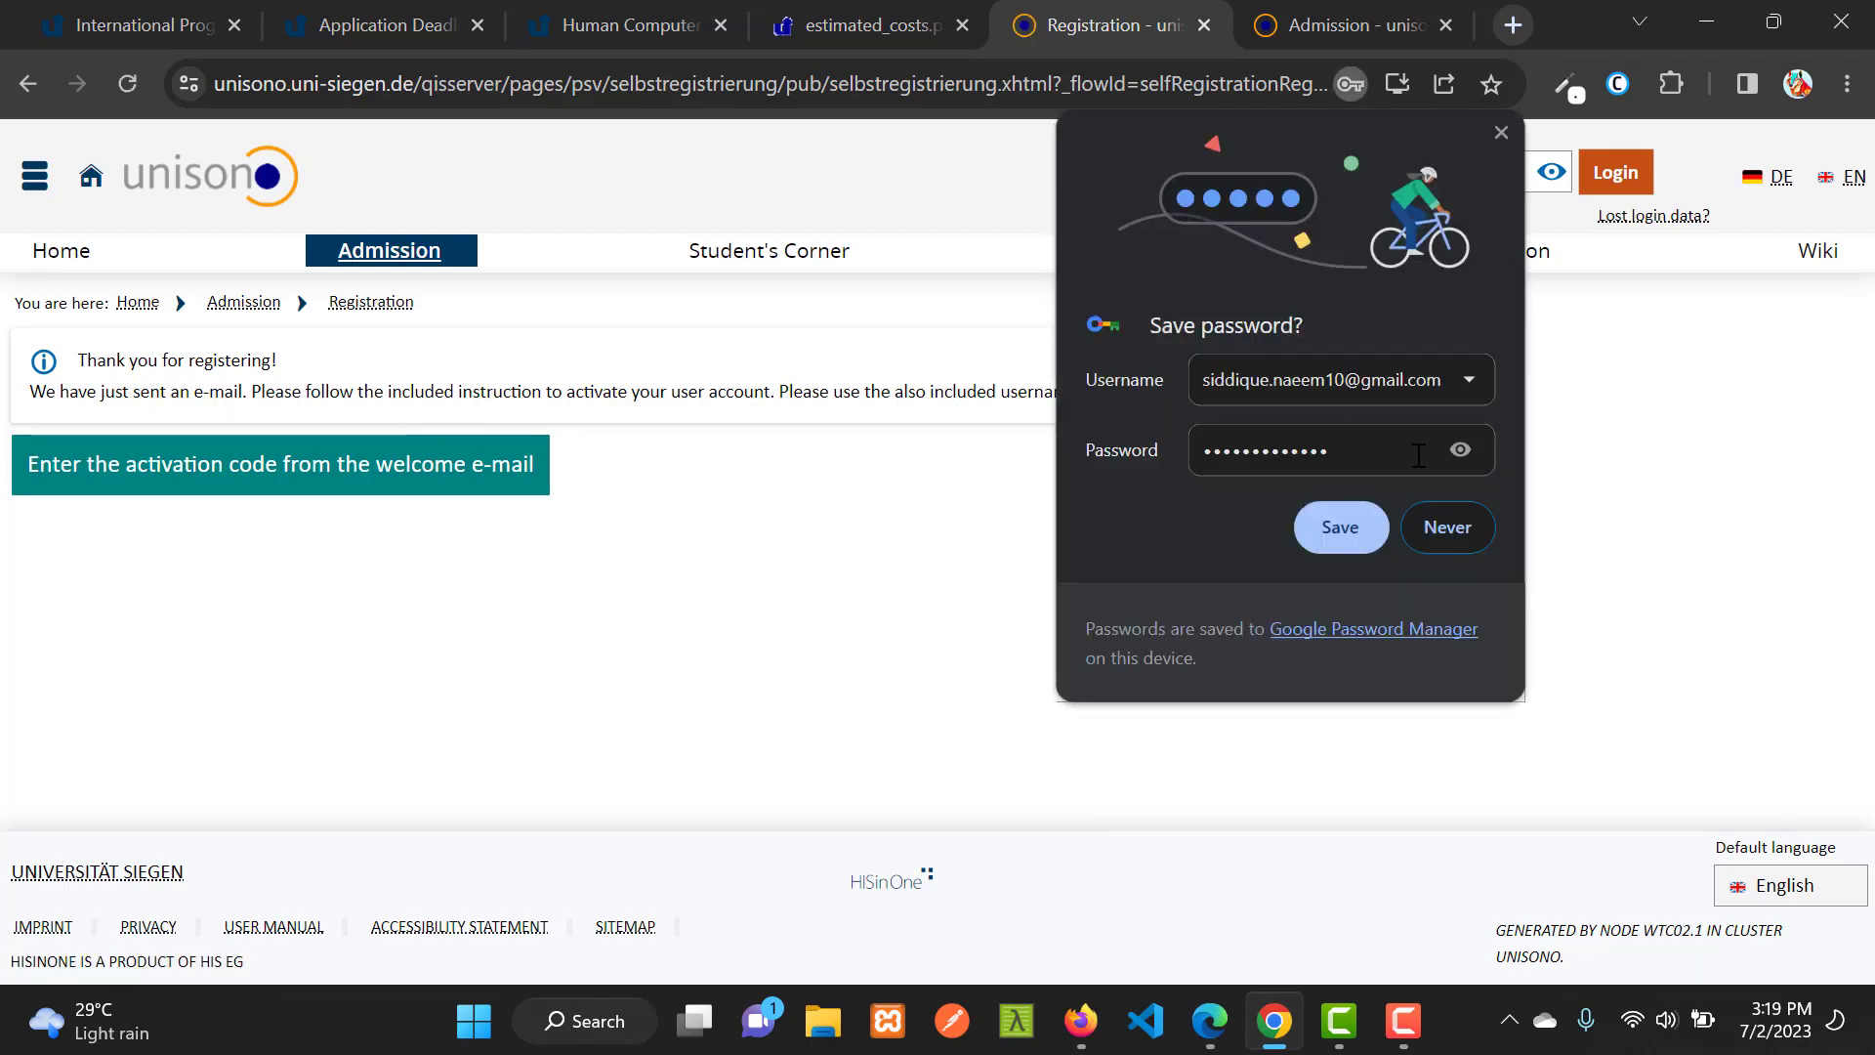
Decline the browser's offer to save the unisono account password.
left_click(1470, 529)
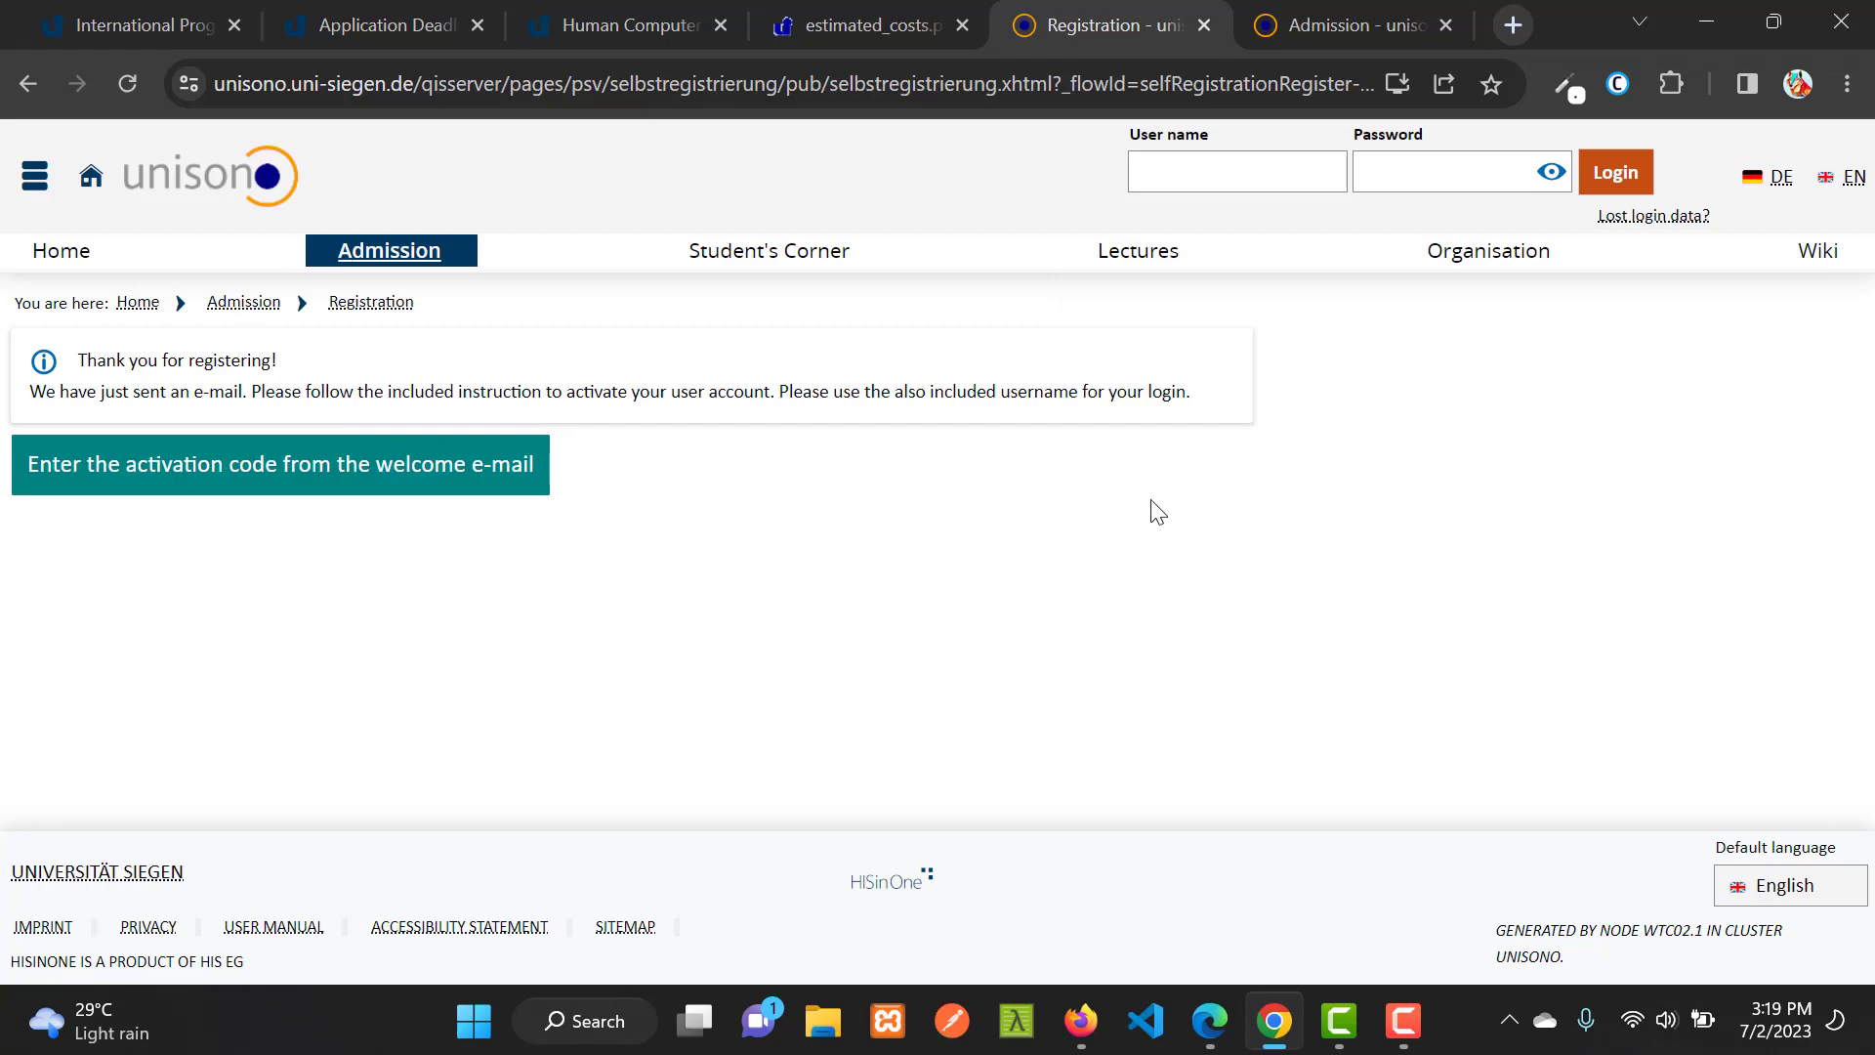
mouse_move(1395, 1024)
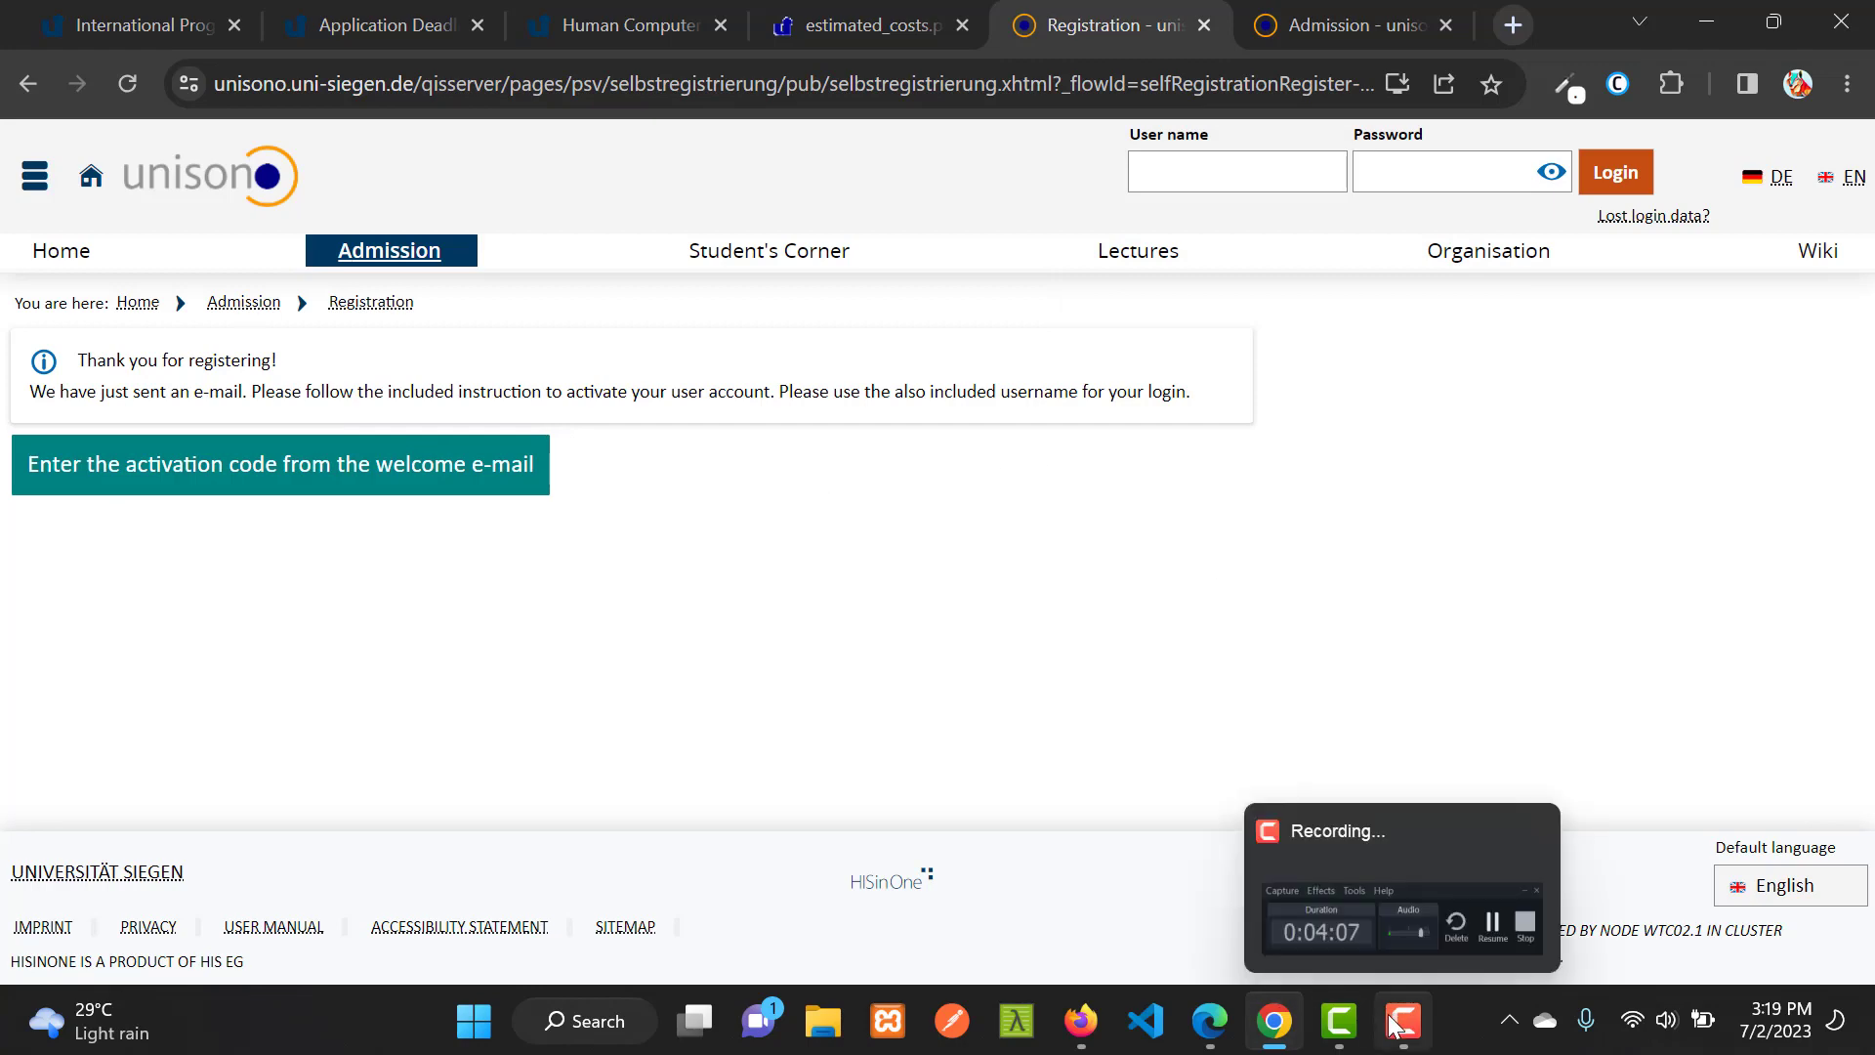
left_click(1503, 910)
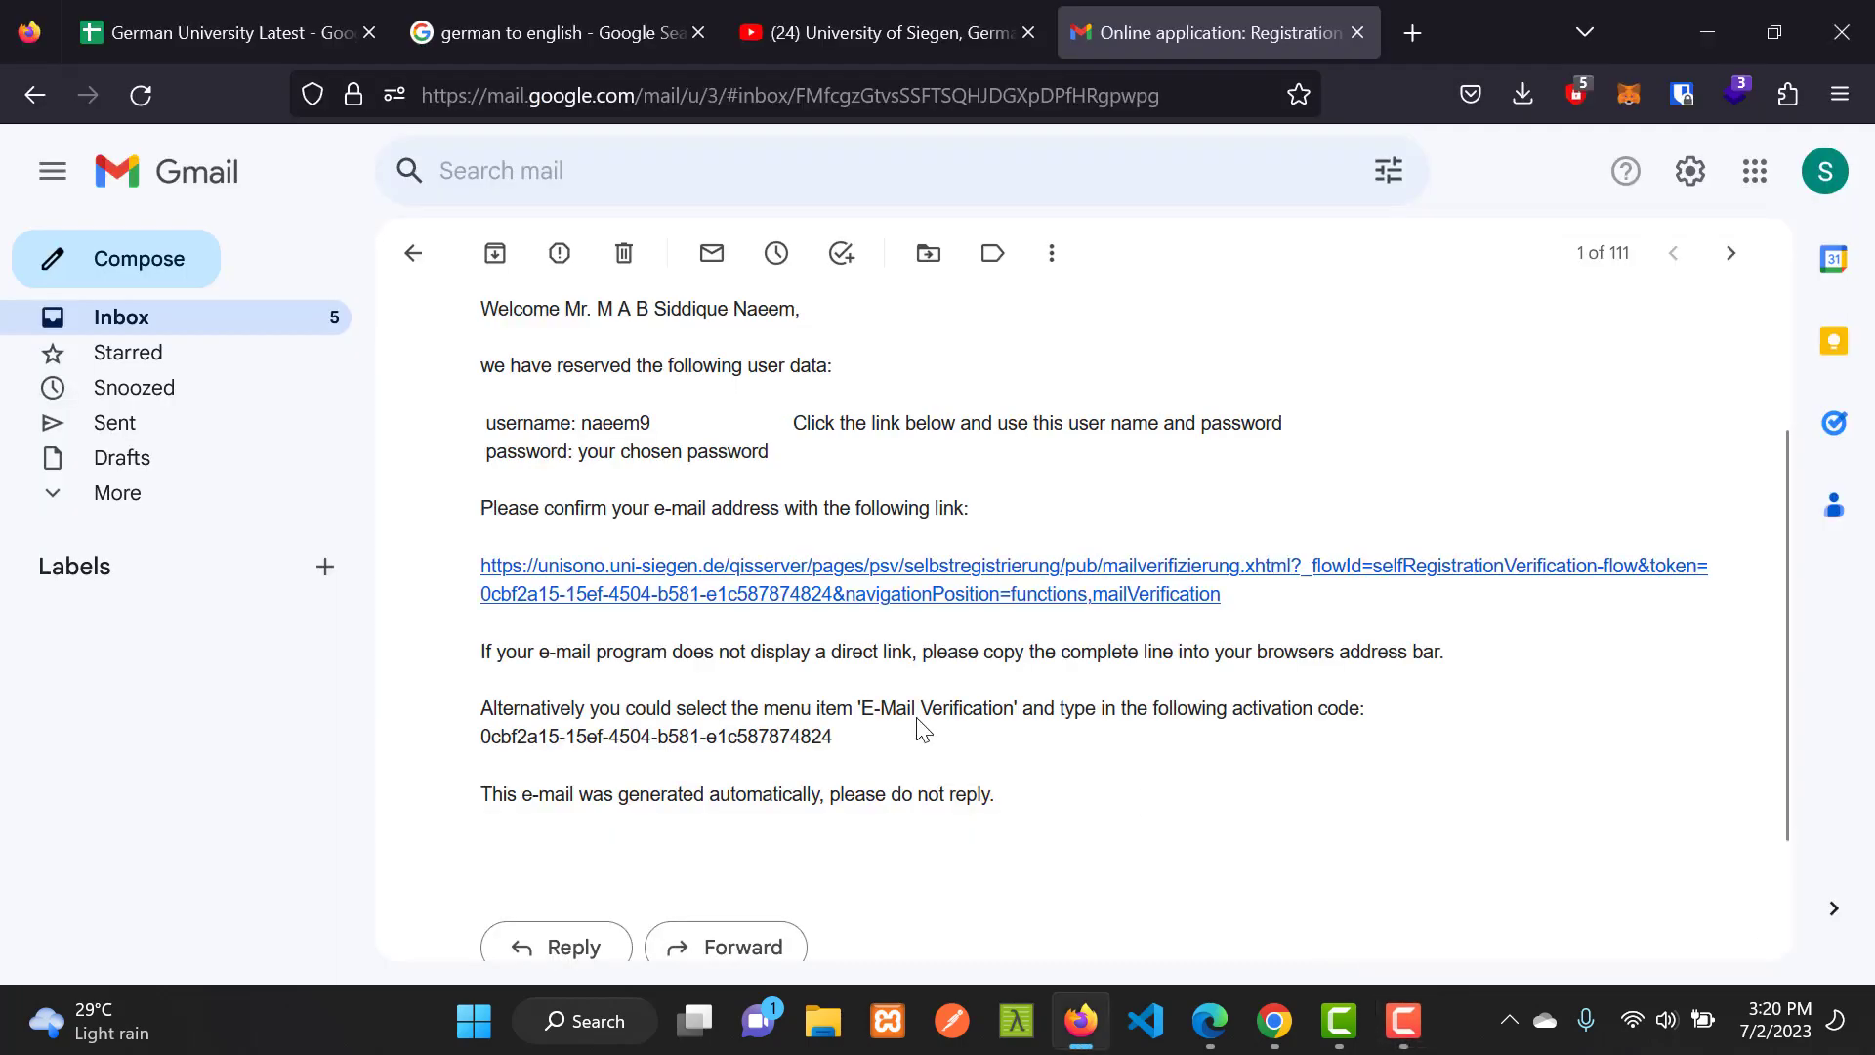
Copy the e-mail verification link with its token from the registration e-mail and open it in a new Chrome tab.
scroll(922, 723, "up", 3)
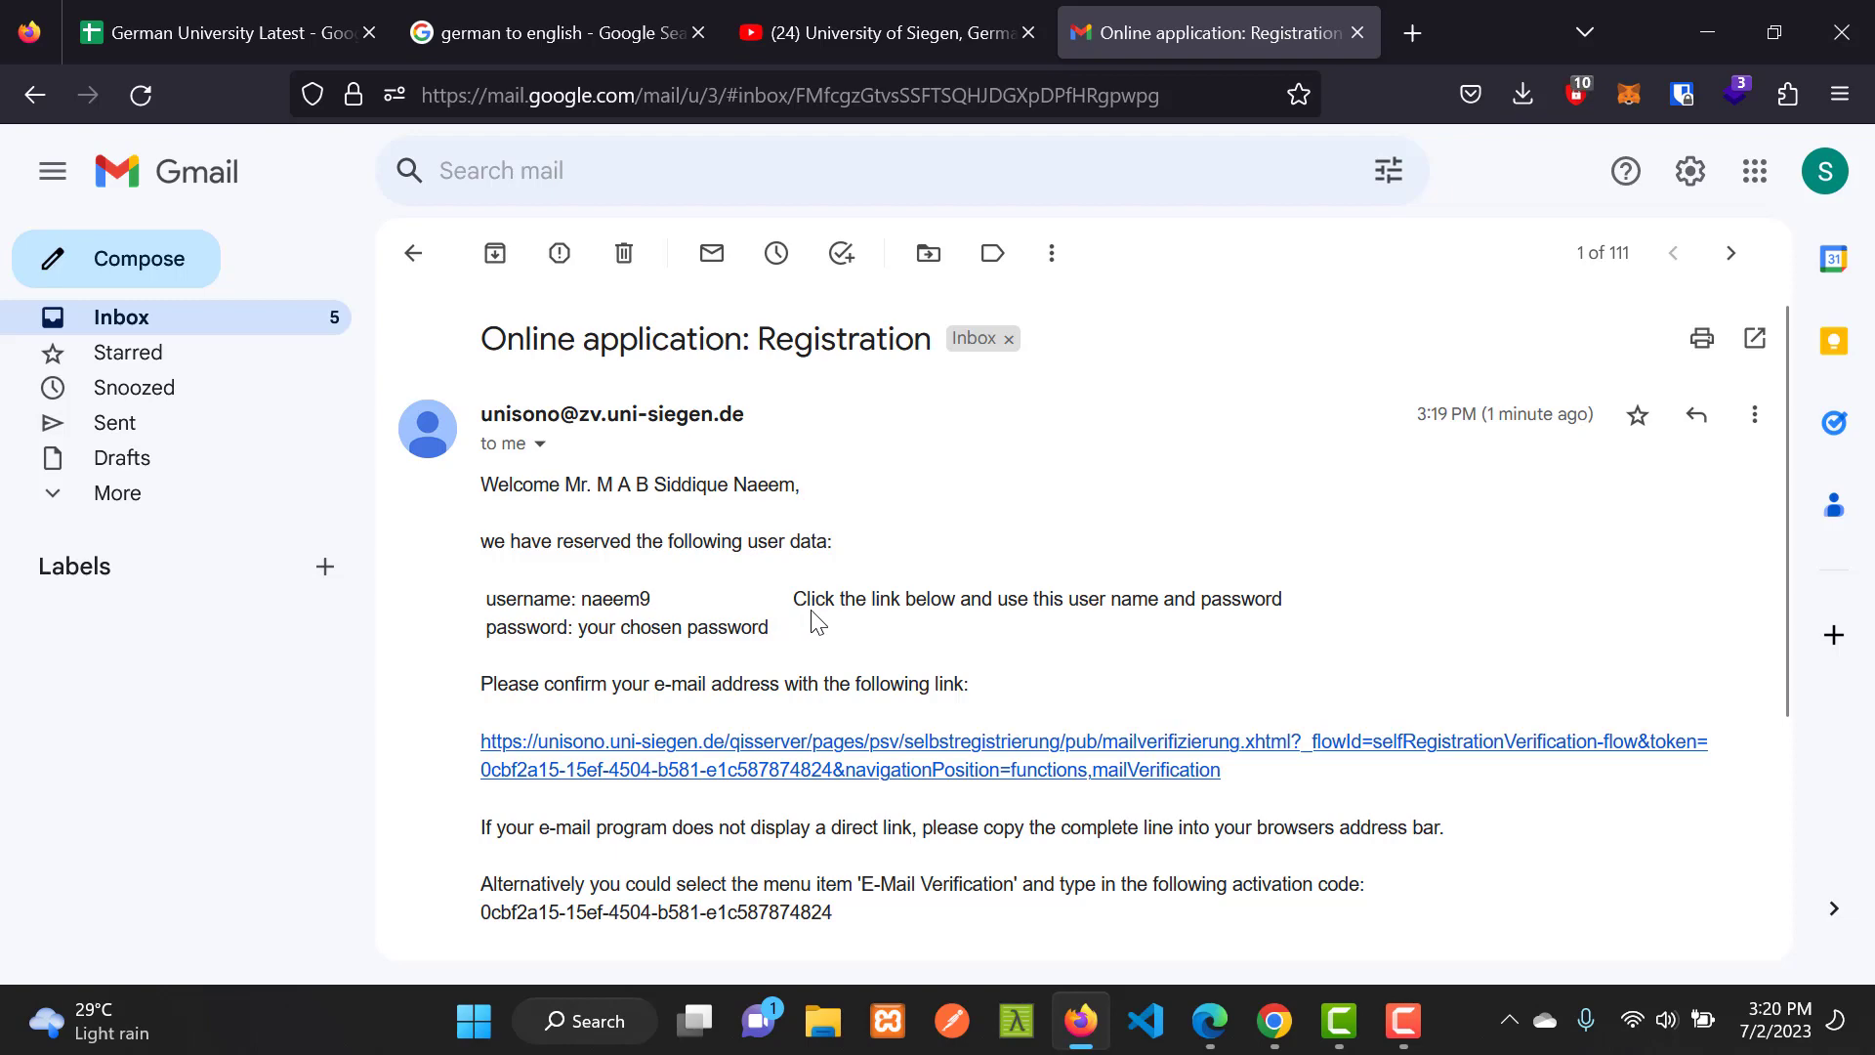
scroll(816, 621, "down", 2)
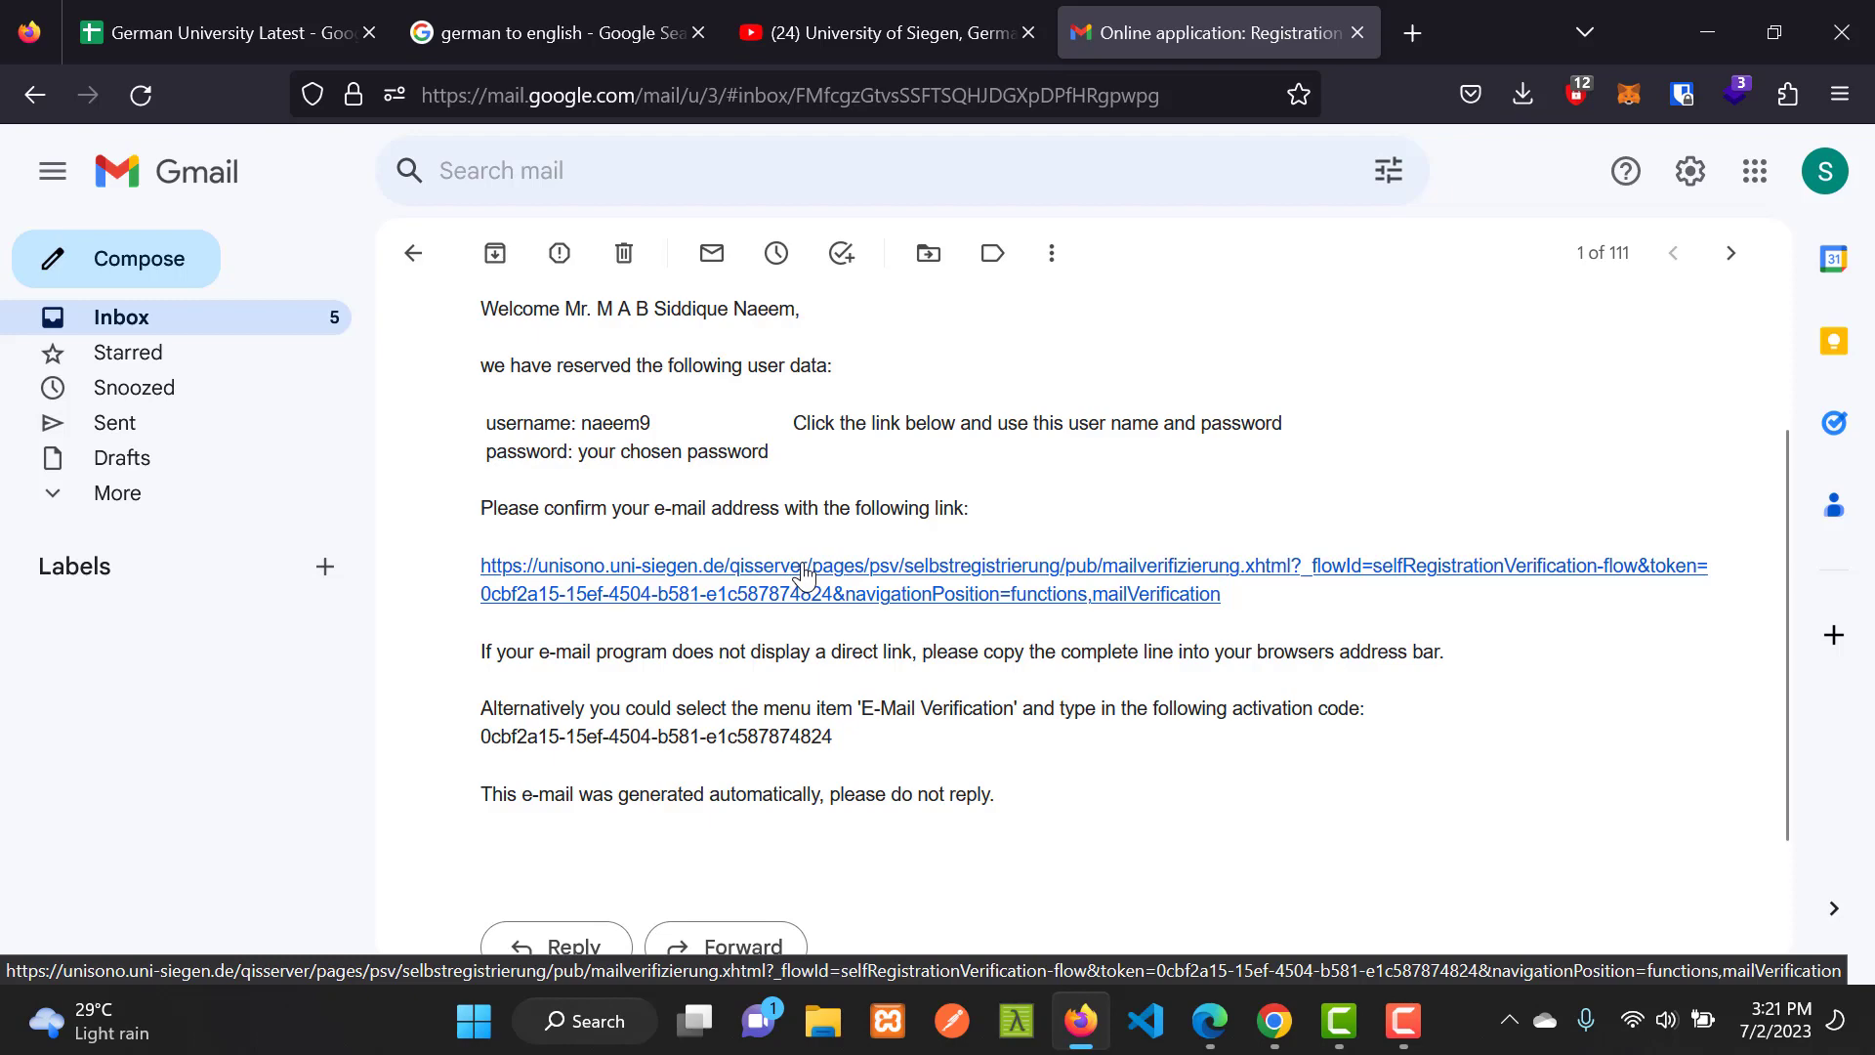
right_click(804, 575)
left_click(862, 300)
left_click(1274, 1021)
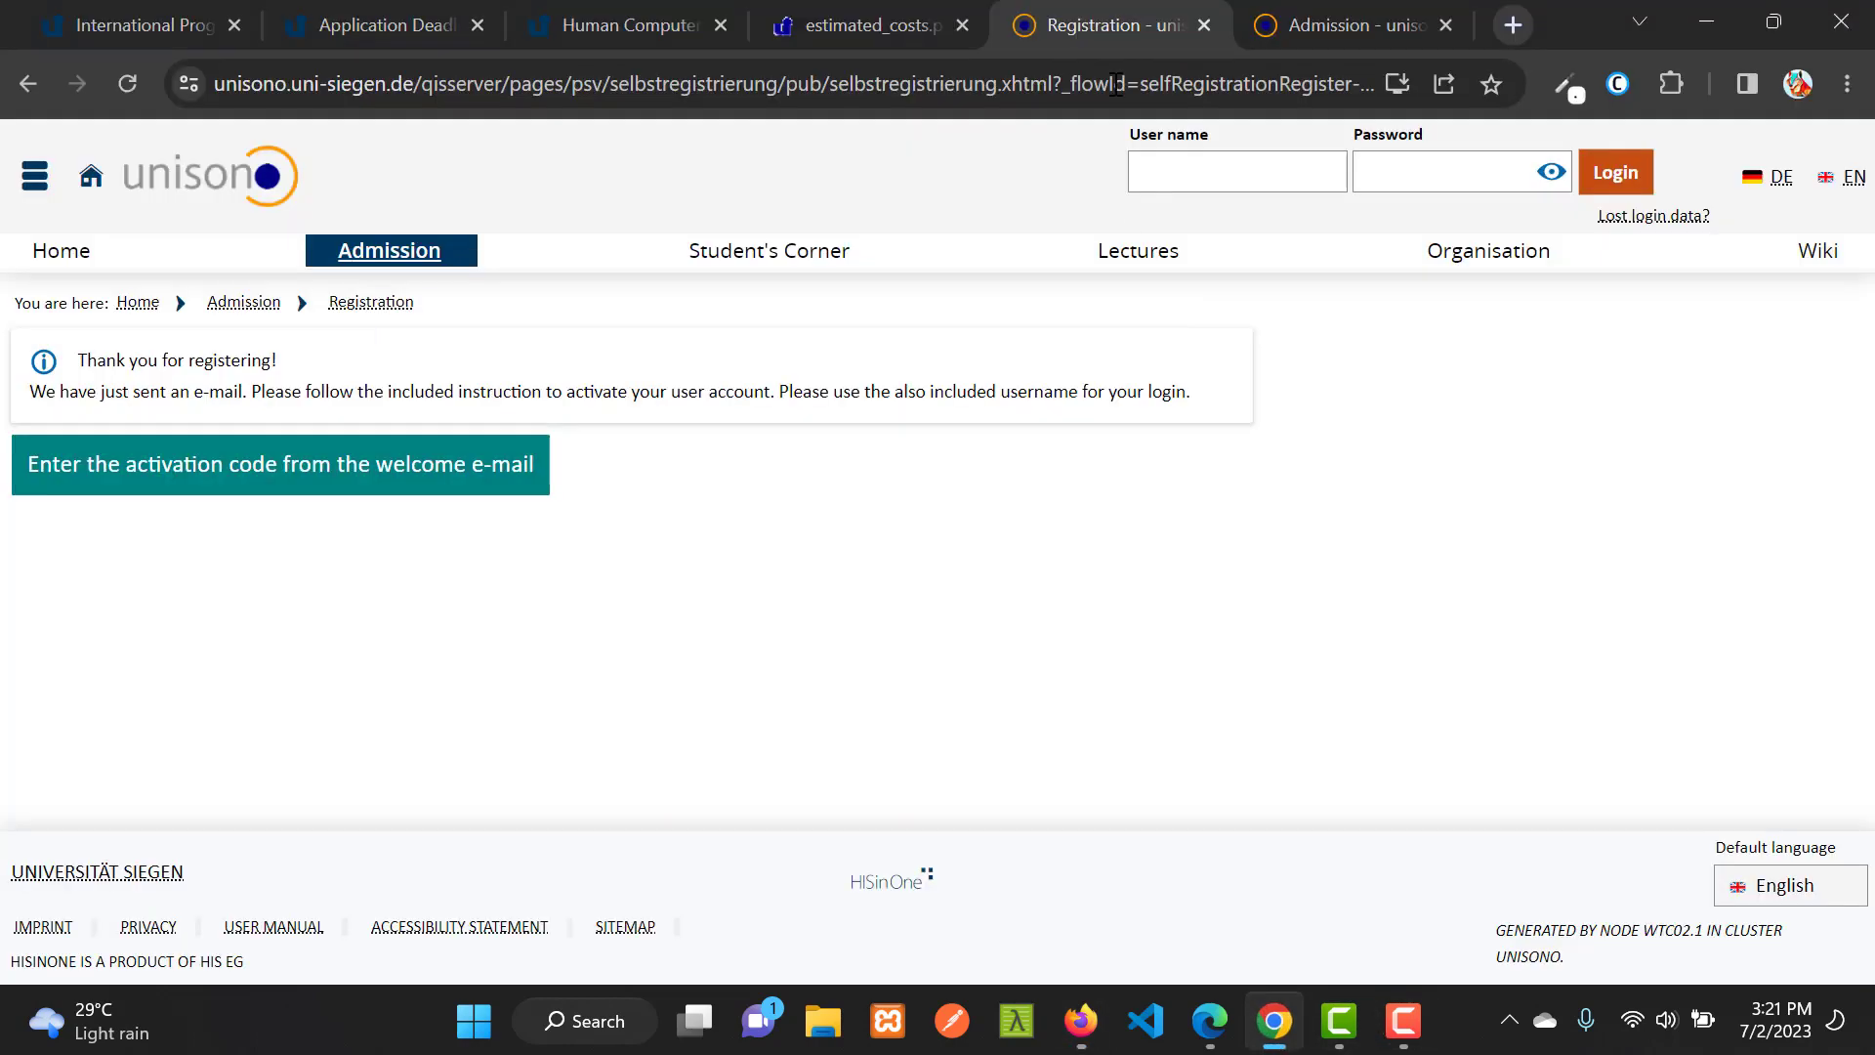
left_click(1509, 24)
key("ctrl+v")
key("Return")
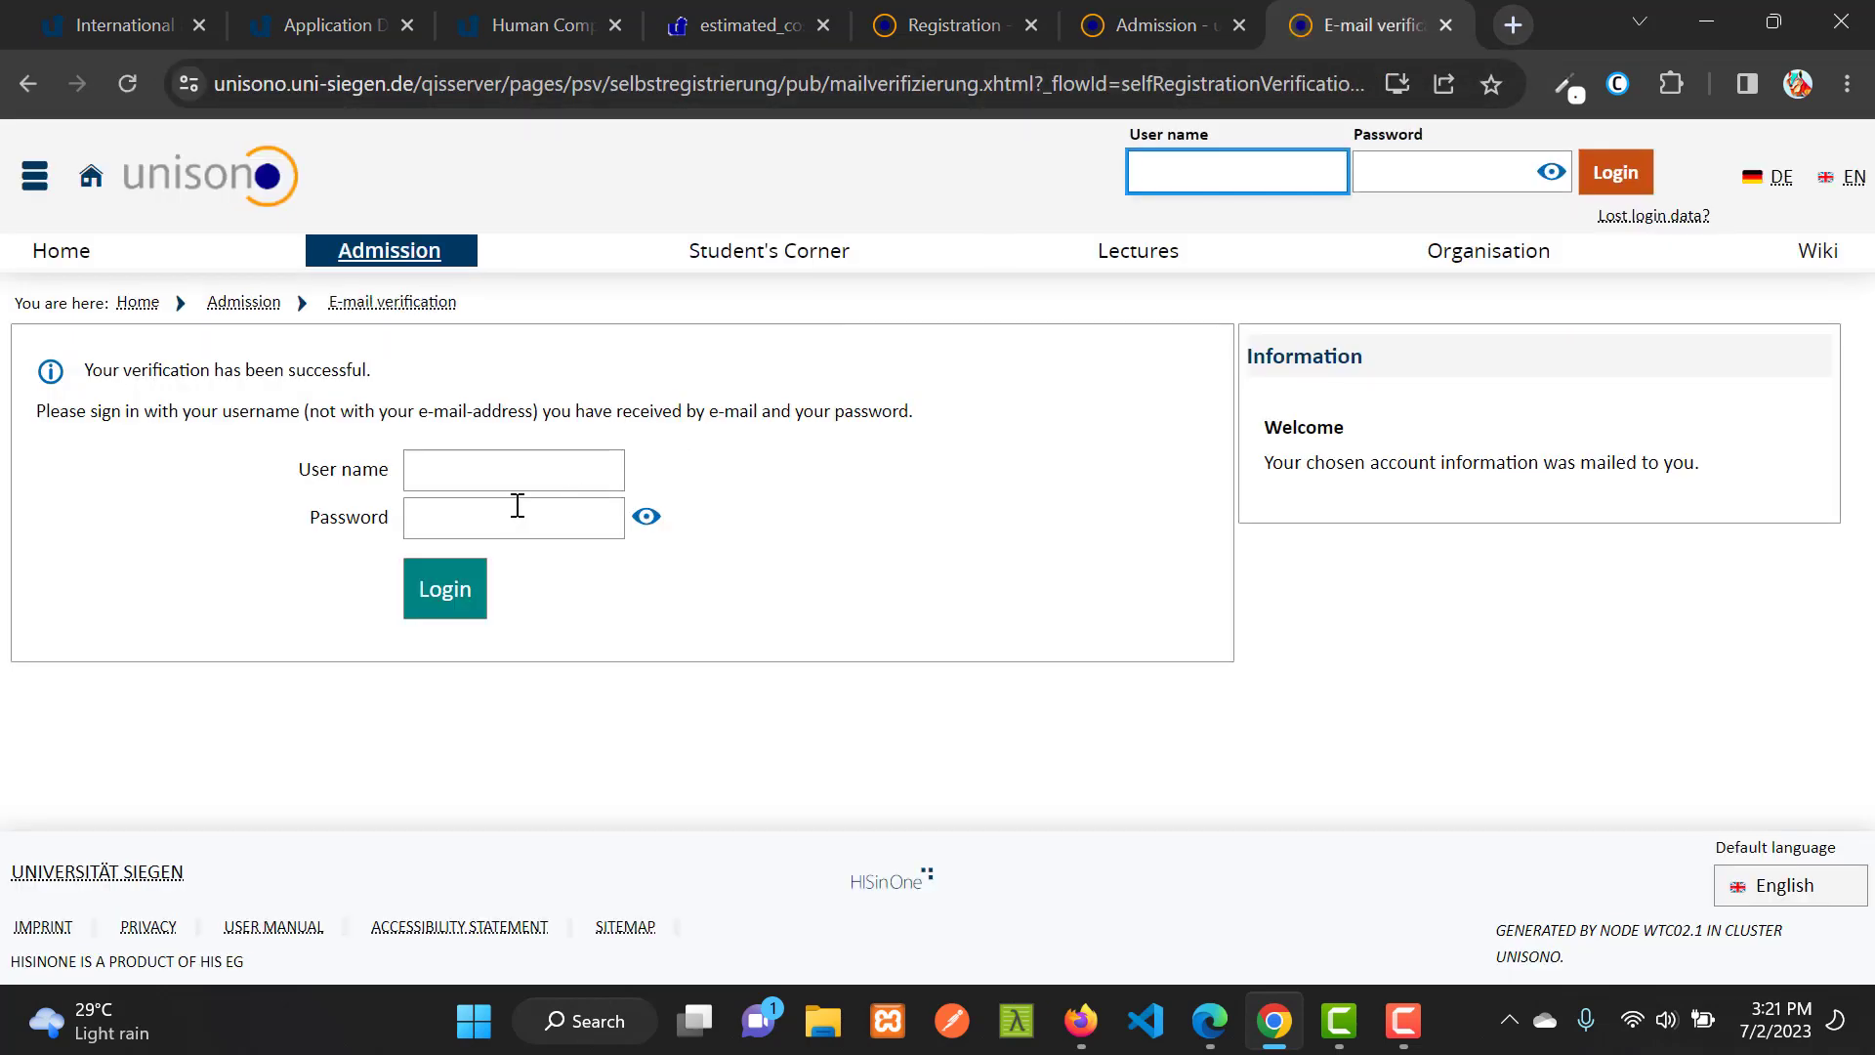
Copy the assigned user name from the registration e-mail into the user name field of the verification page's login form.
left_click(491, 467)
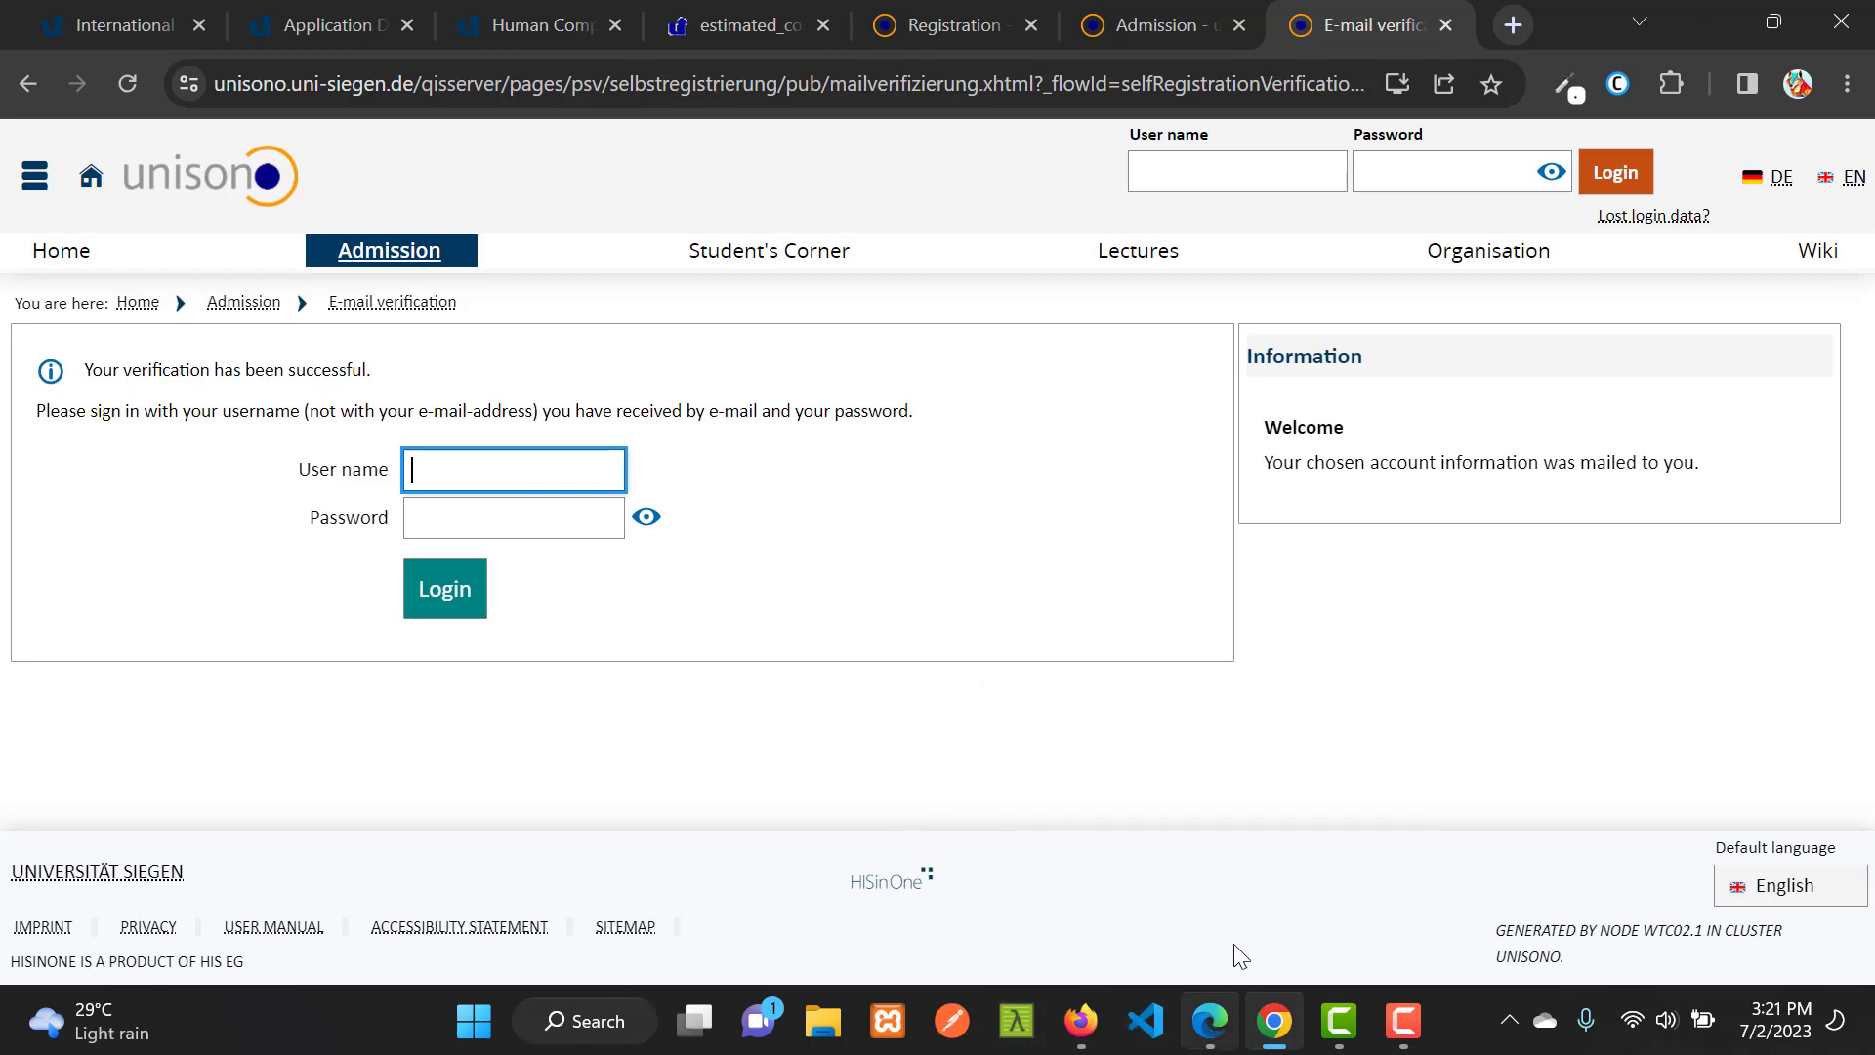
left_click(1080, 1020)
double_click(621, 422)
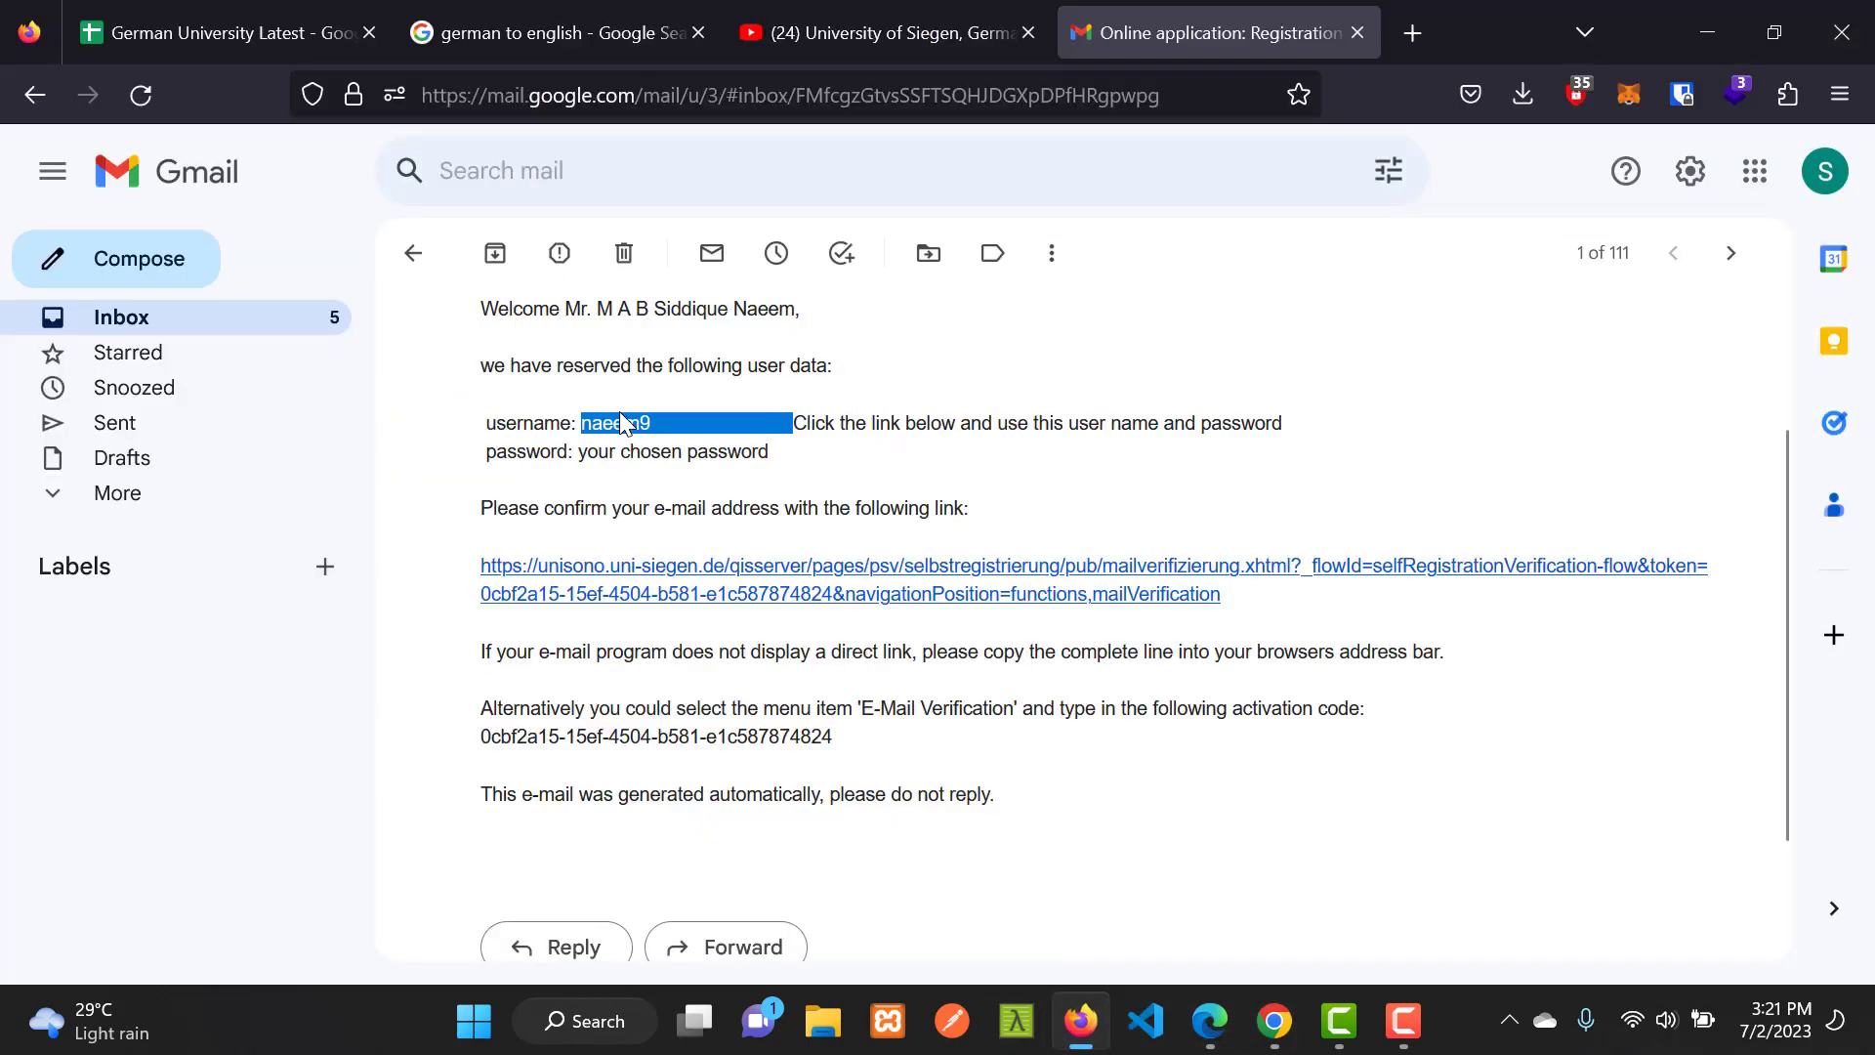
left_click(1210, 1020)
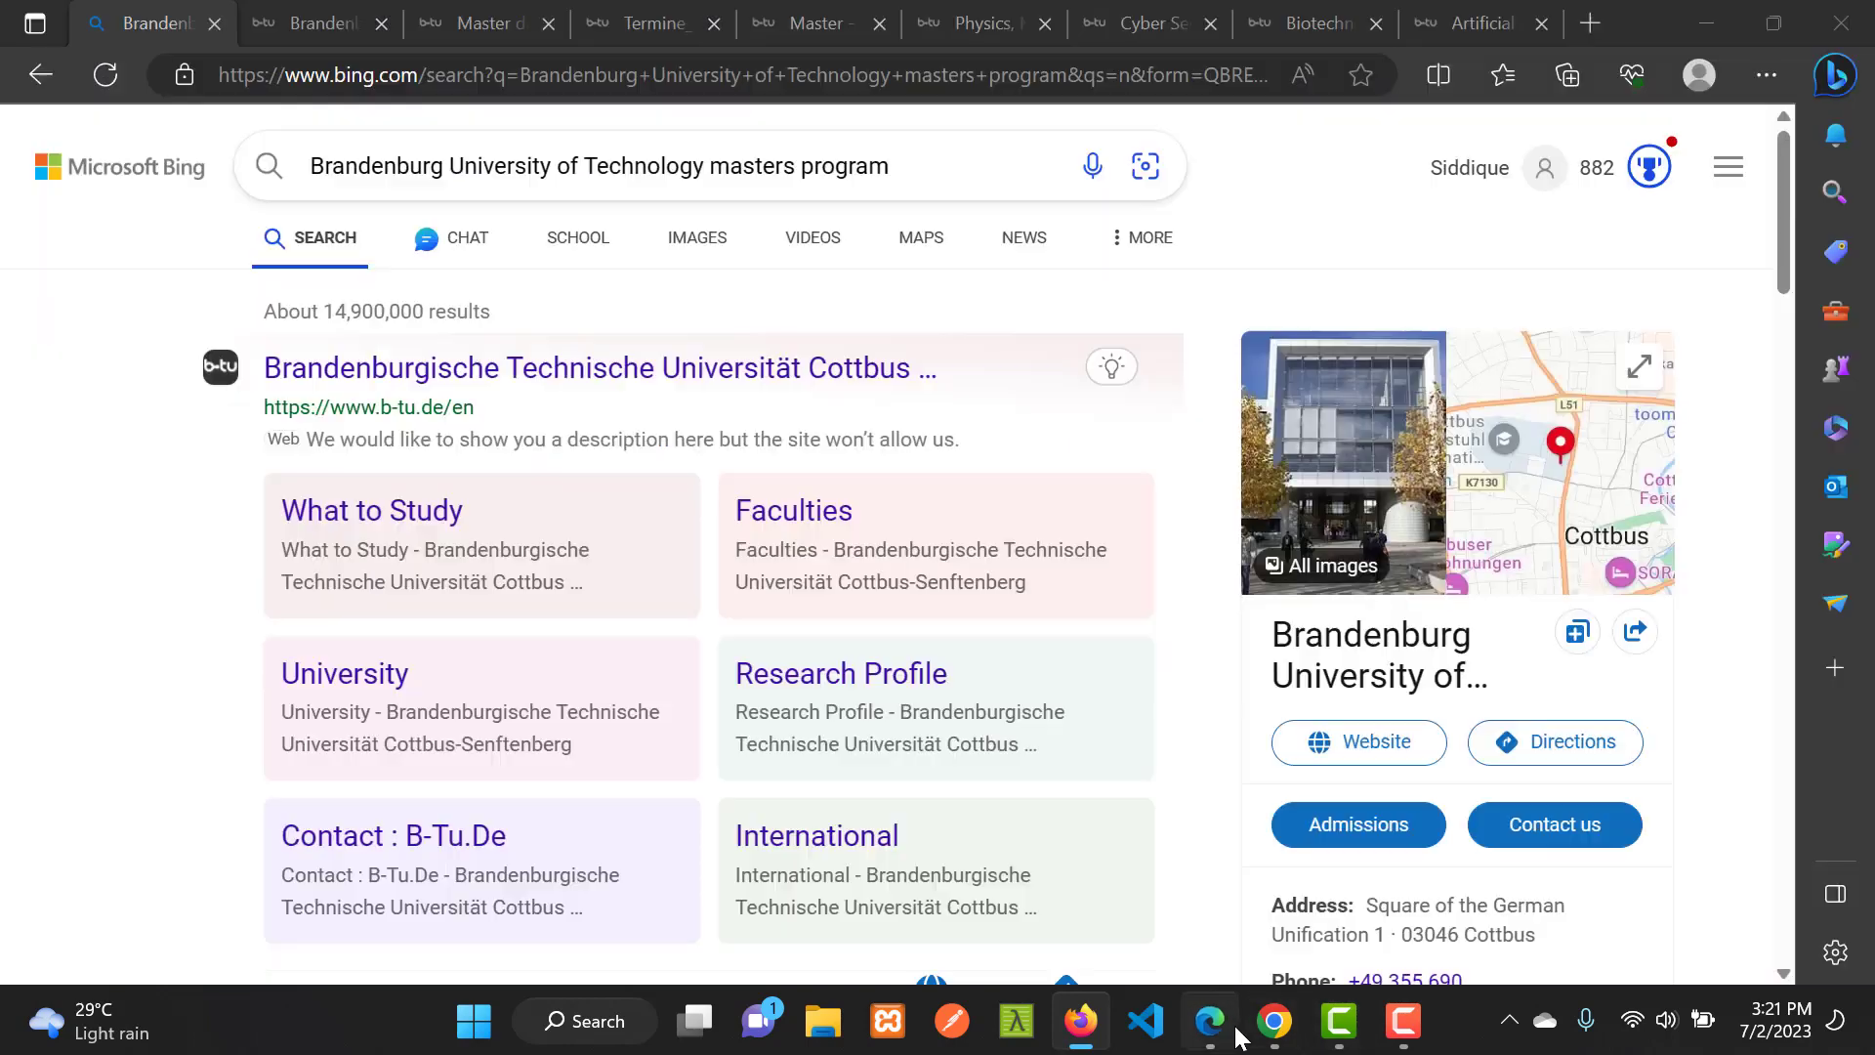
left_click(1273, 1020)
left_click(489, 463)
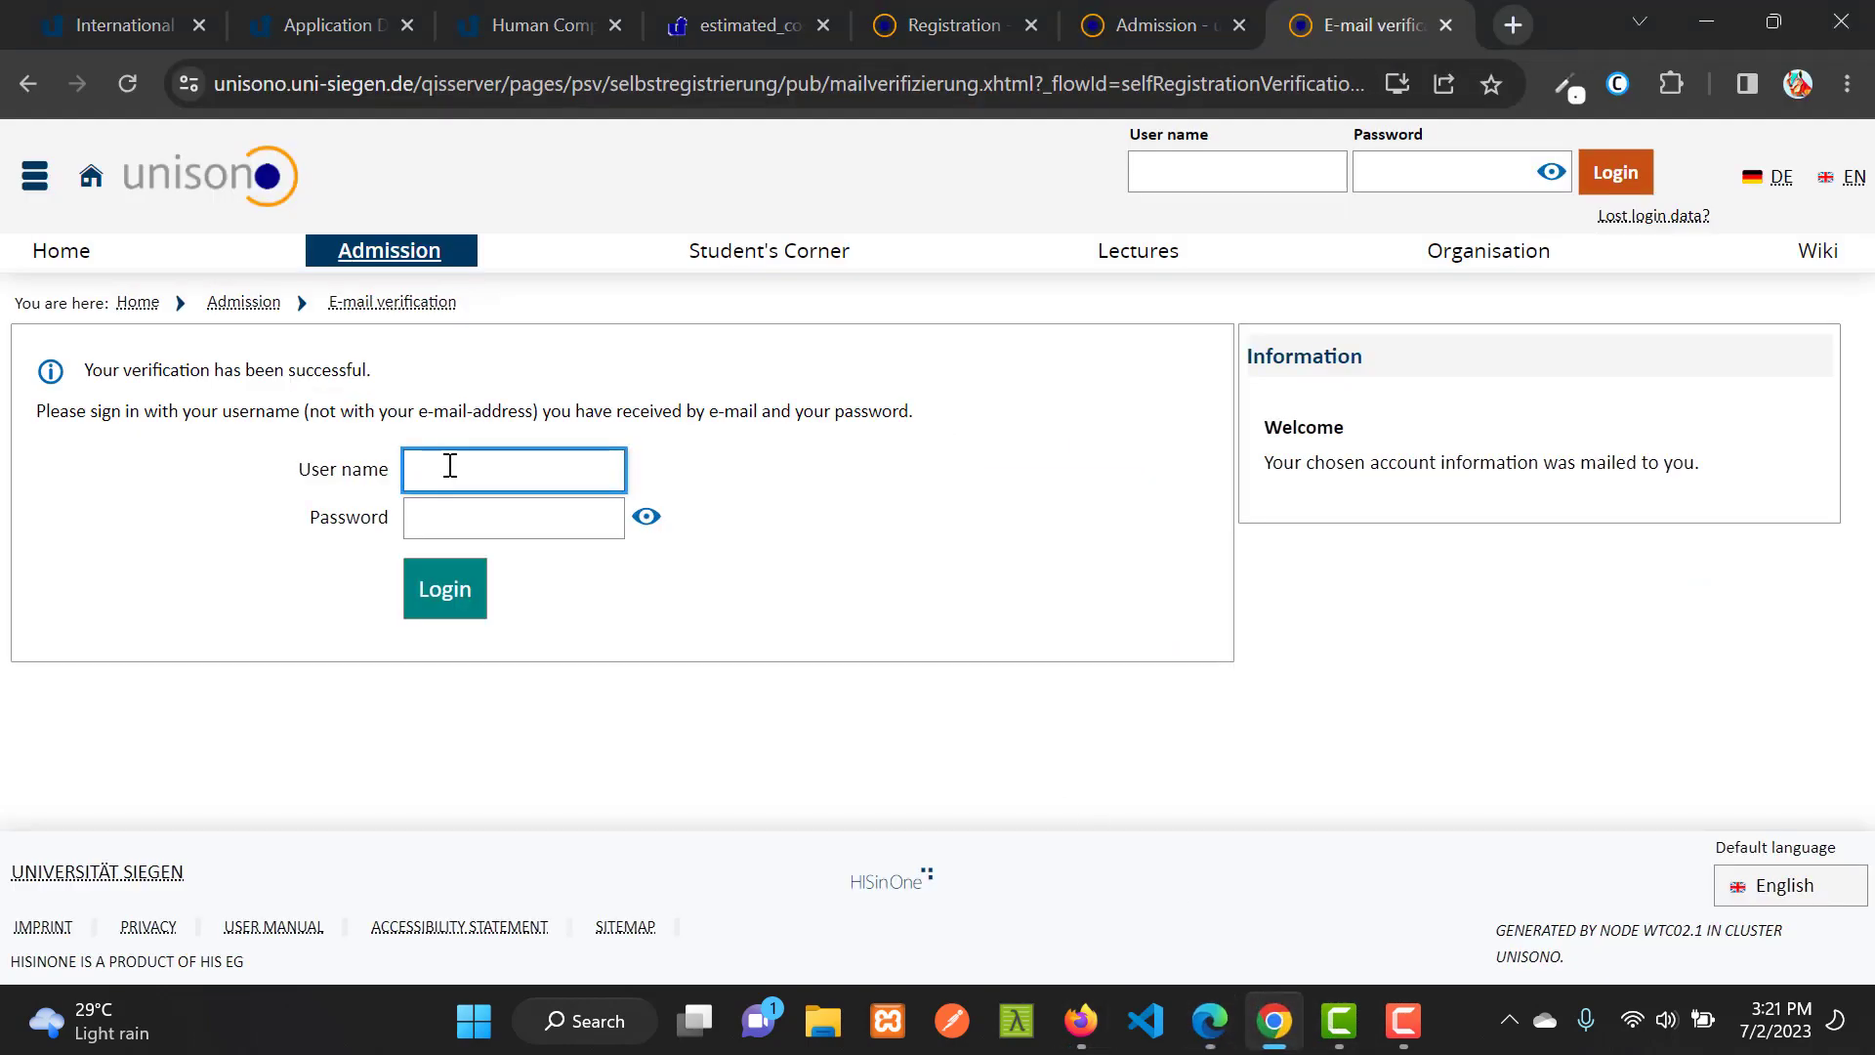
key("ctrl+v")
Enter the account password in the login form and log in to unisono.
left_click(470, 512)
key("ctrl+v")
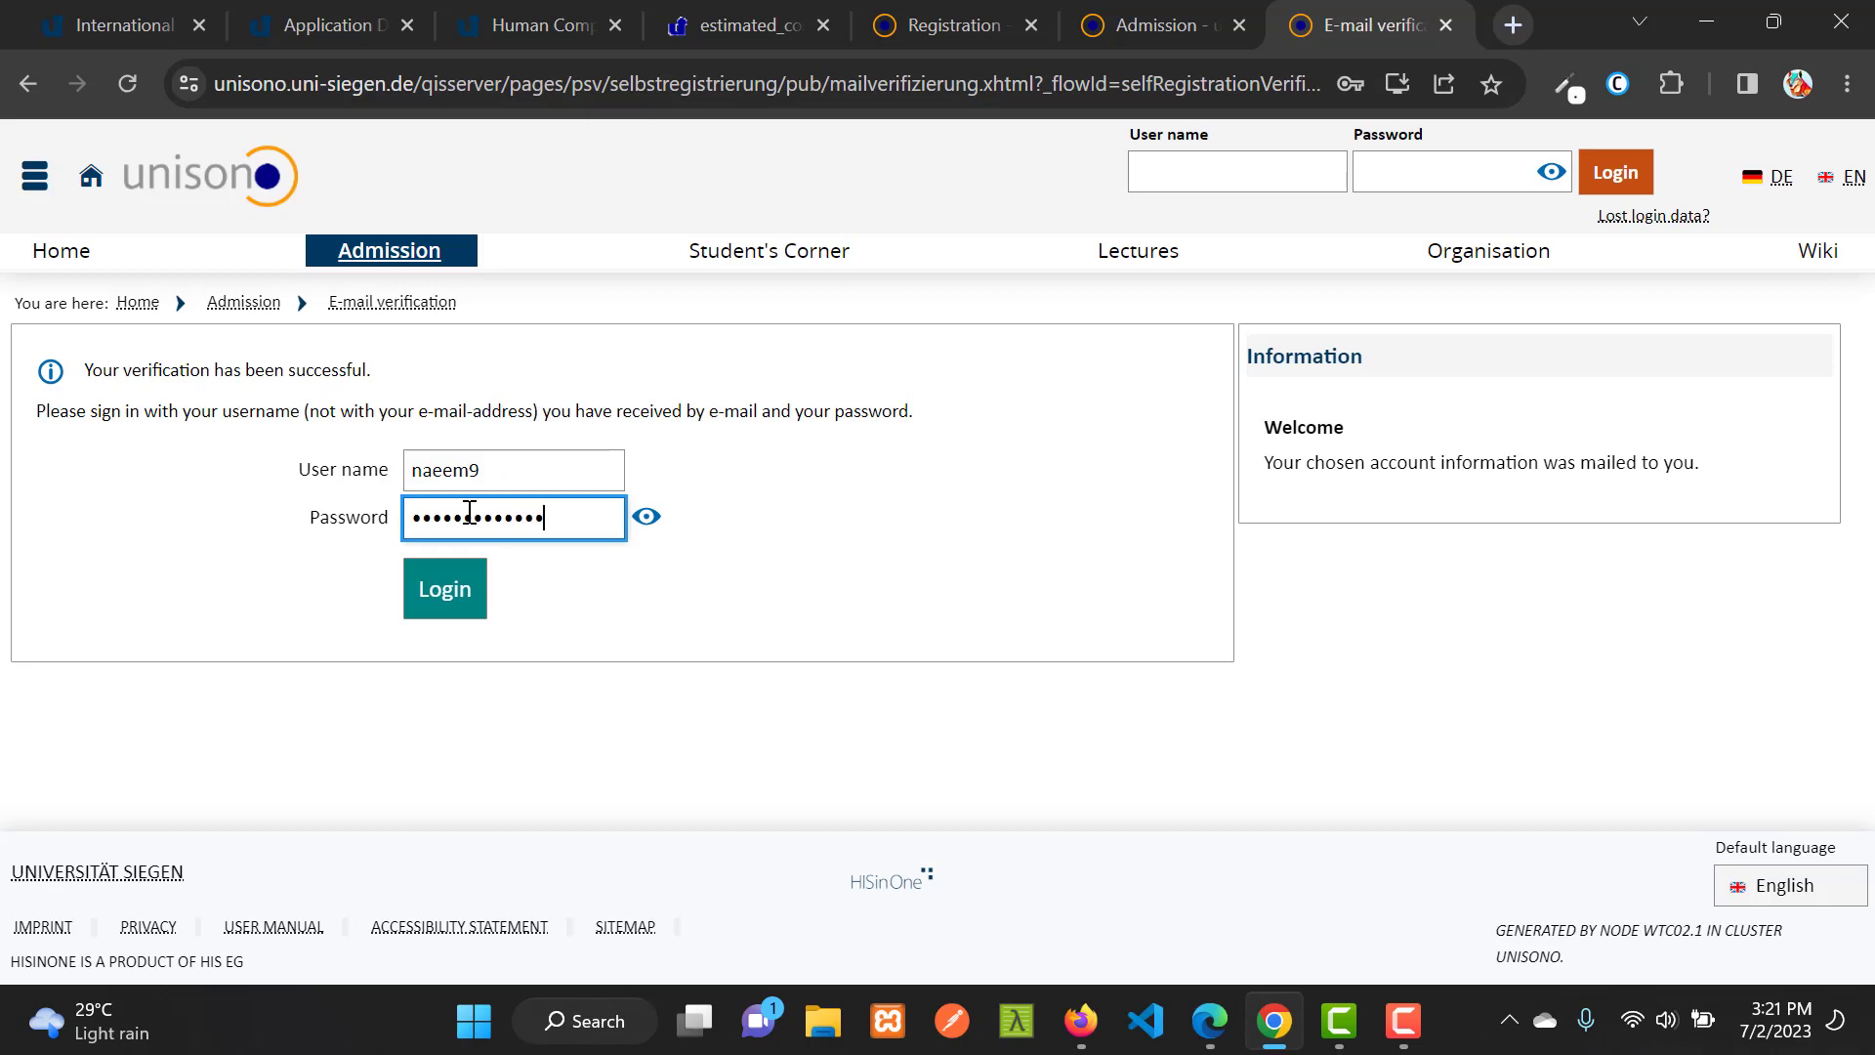
left_click(449, 589)
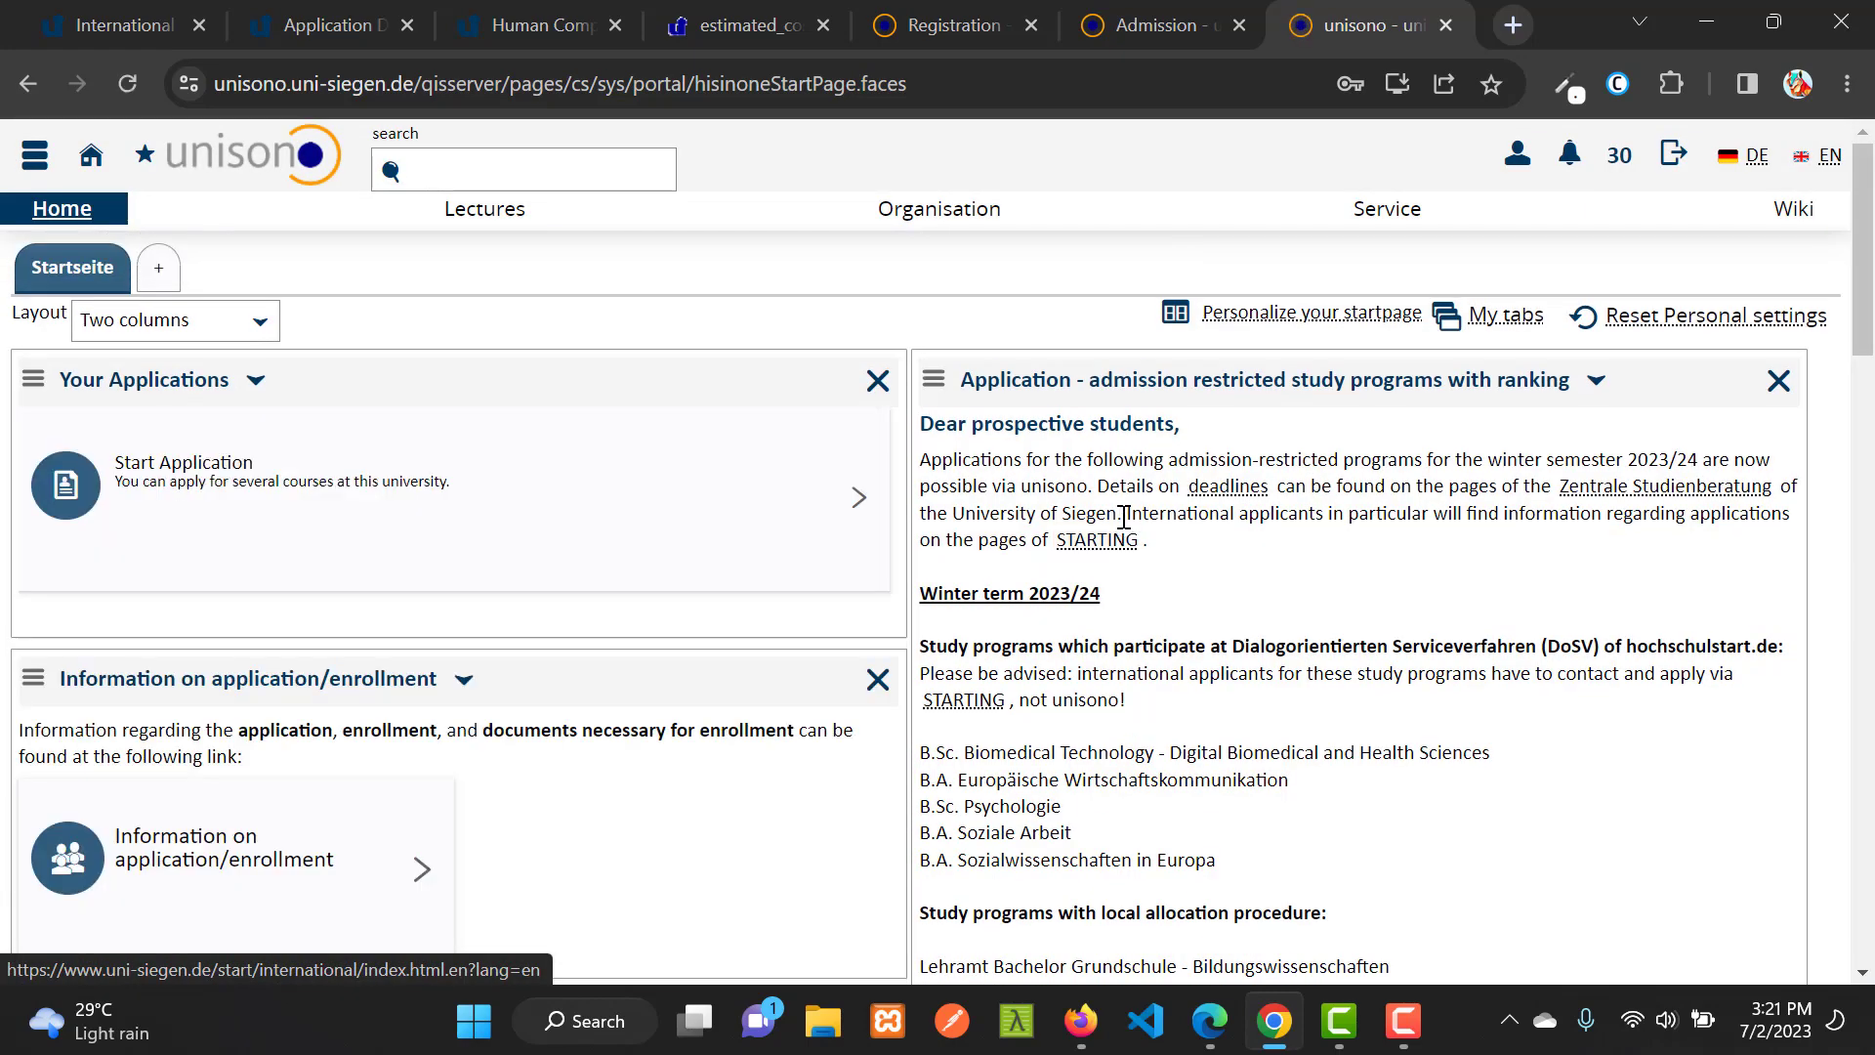
Start the online application and save the choice to enable e-mail notifications.
left_click(247, 479)
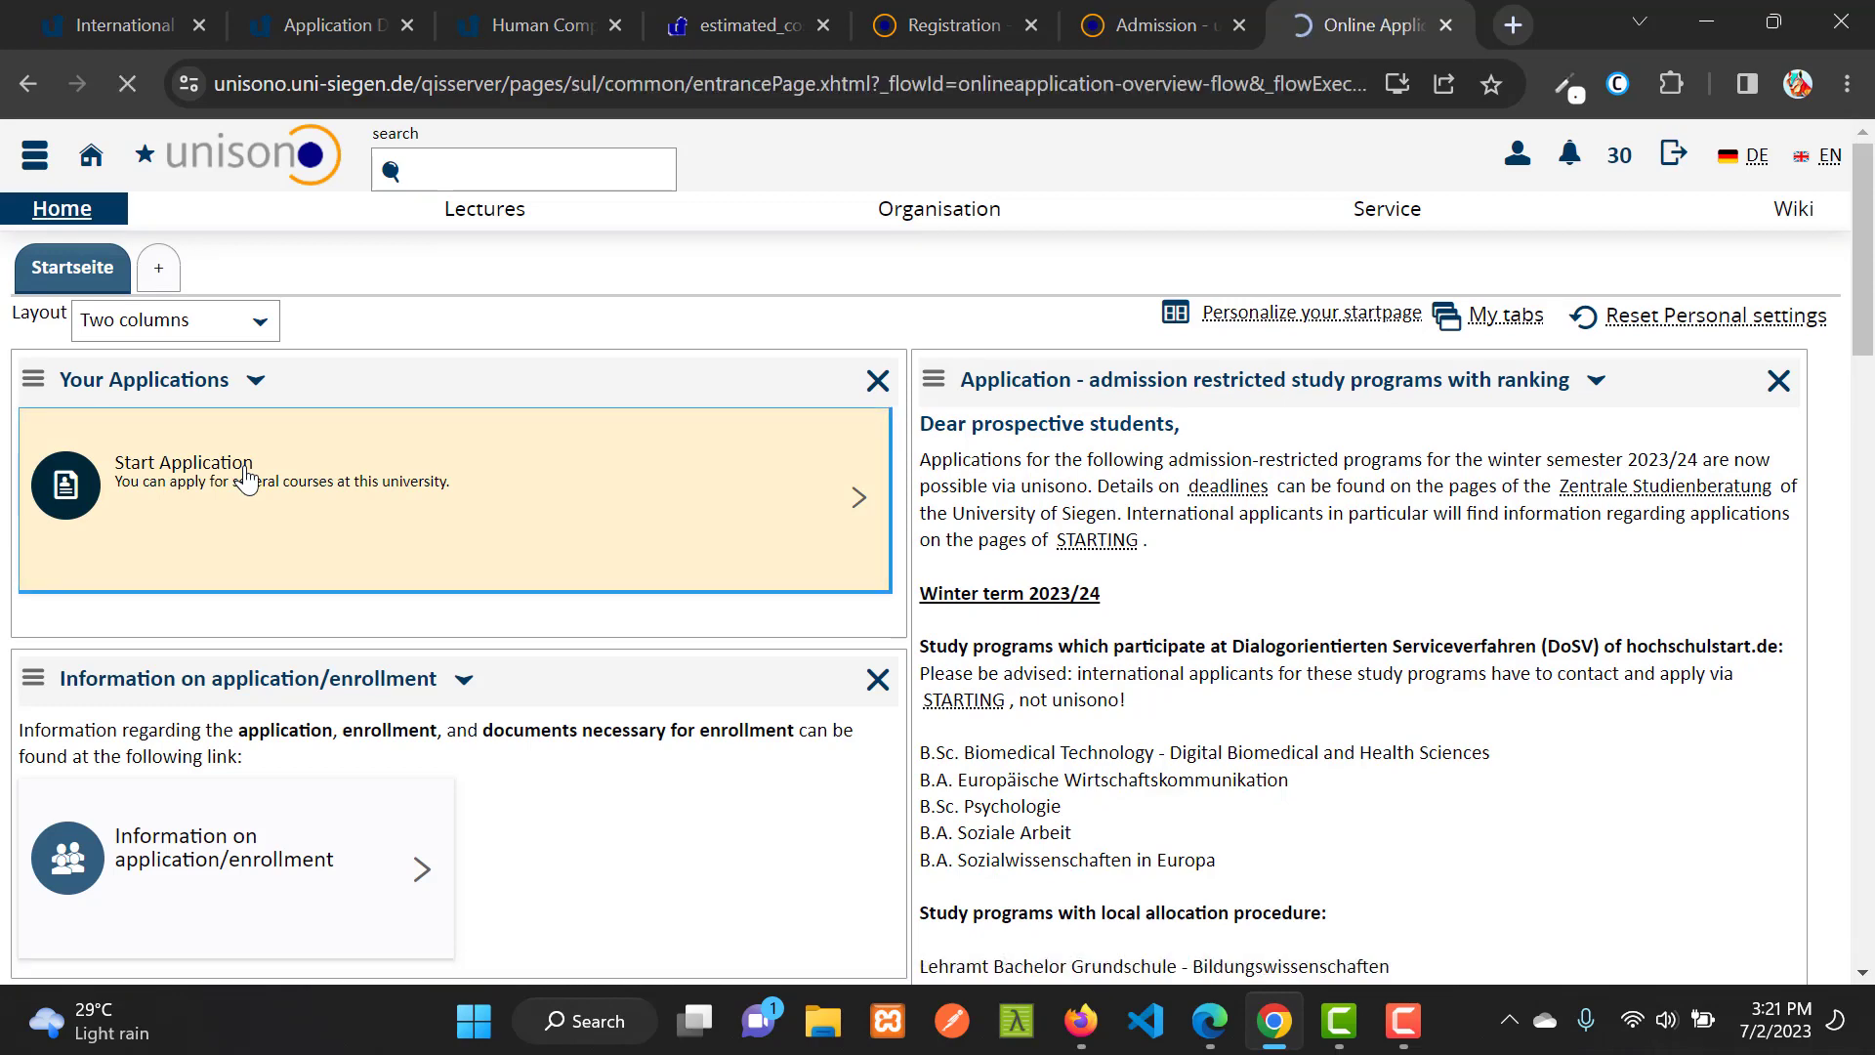
left_click(168, 542)
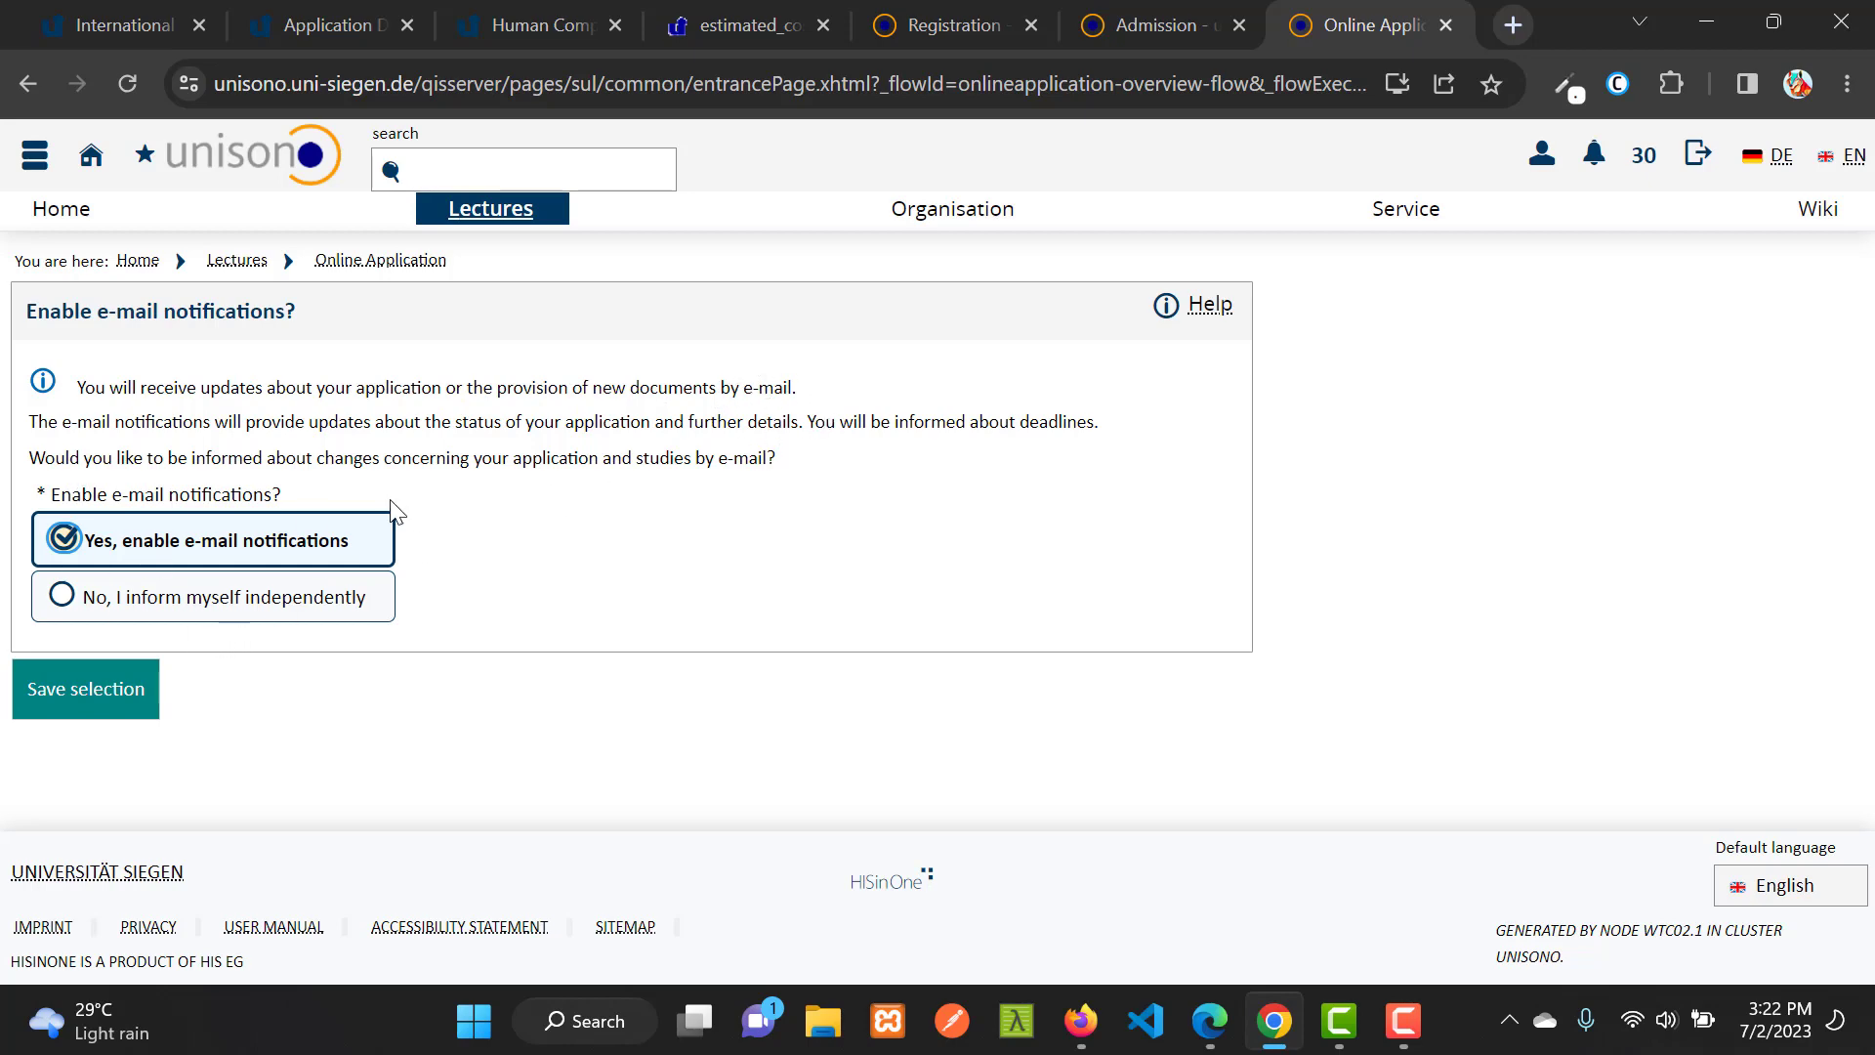
left_click(54, 691)
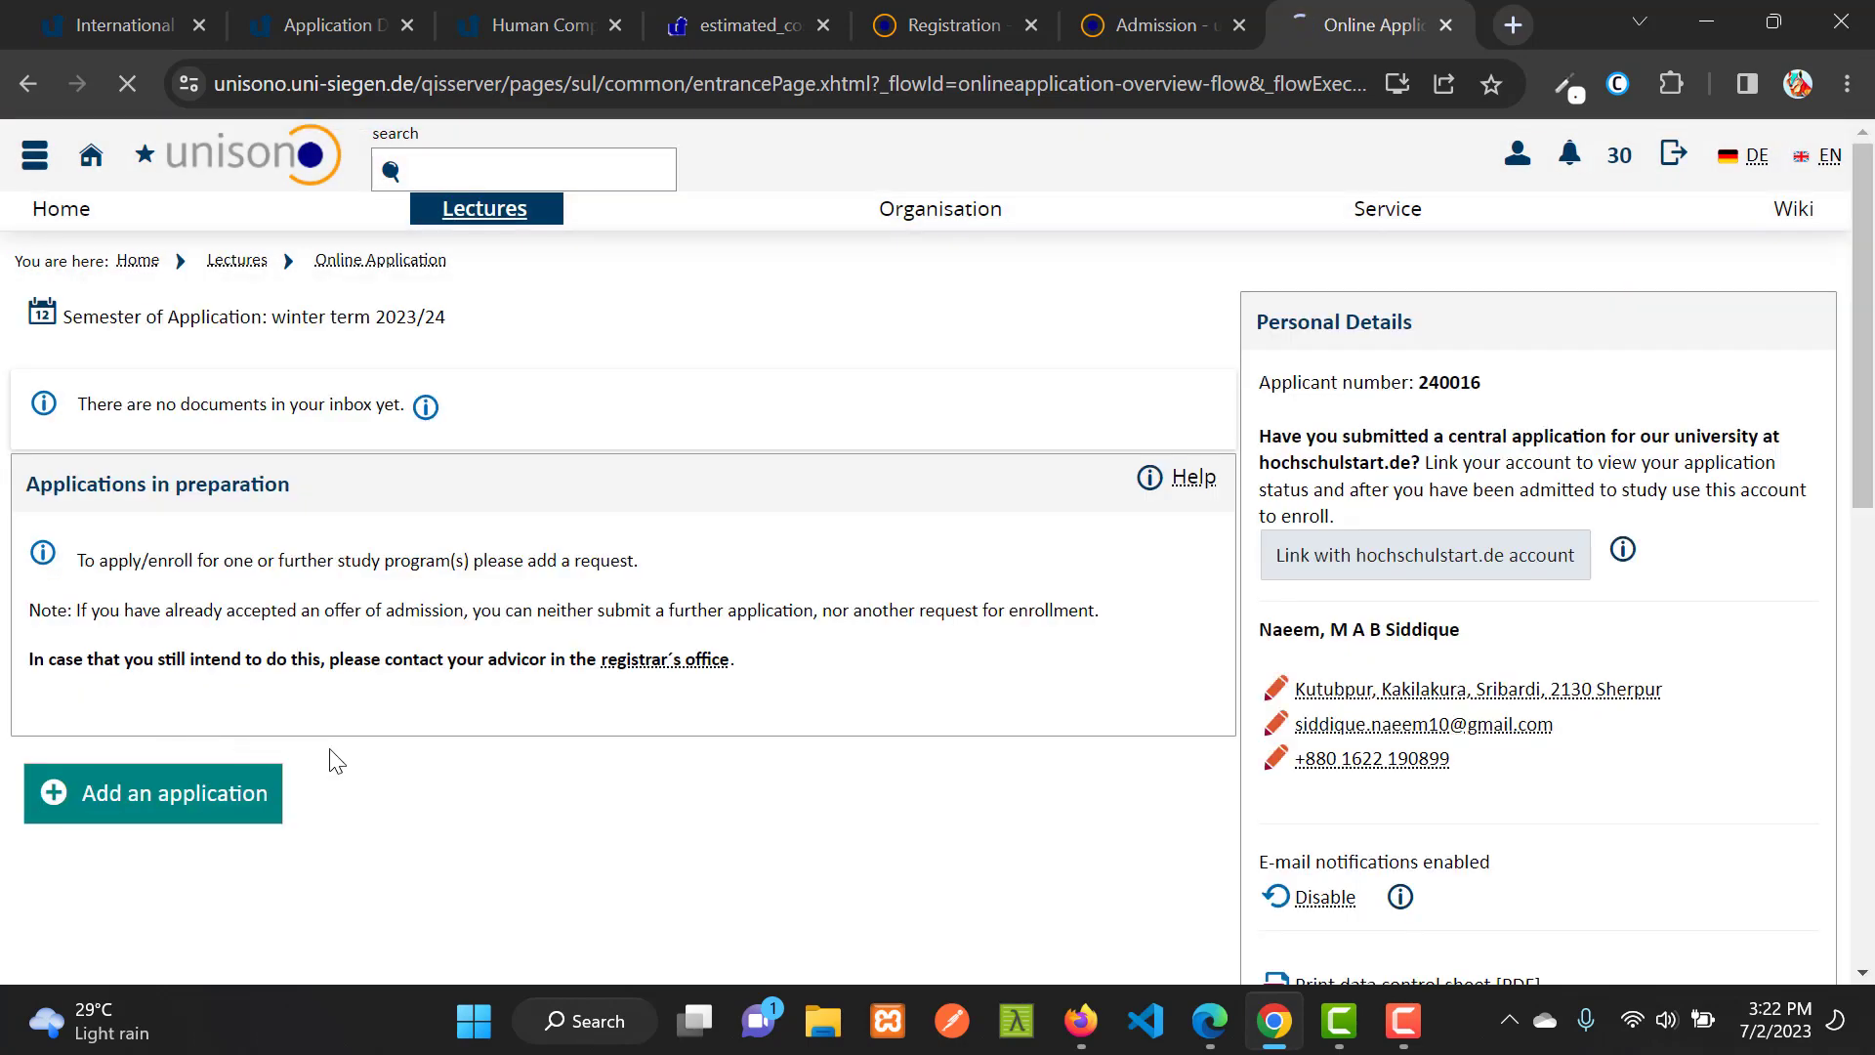
Add an application for winter term 2023/24 and choose Master as the degree.
left_click(209, 799)
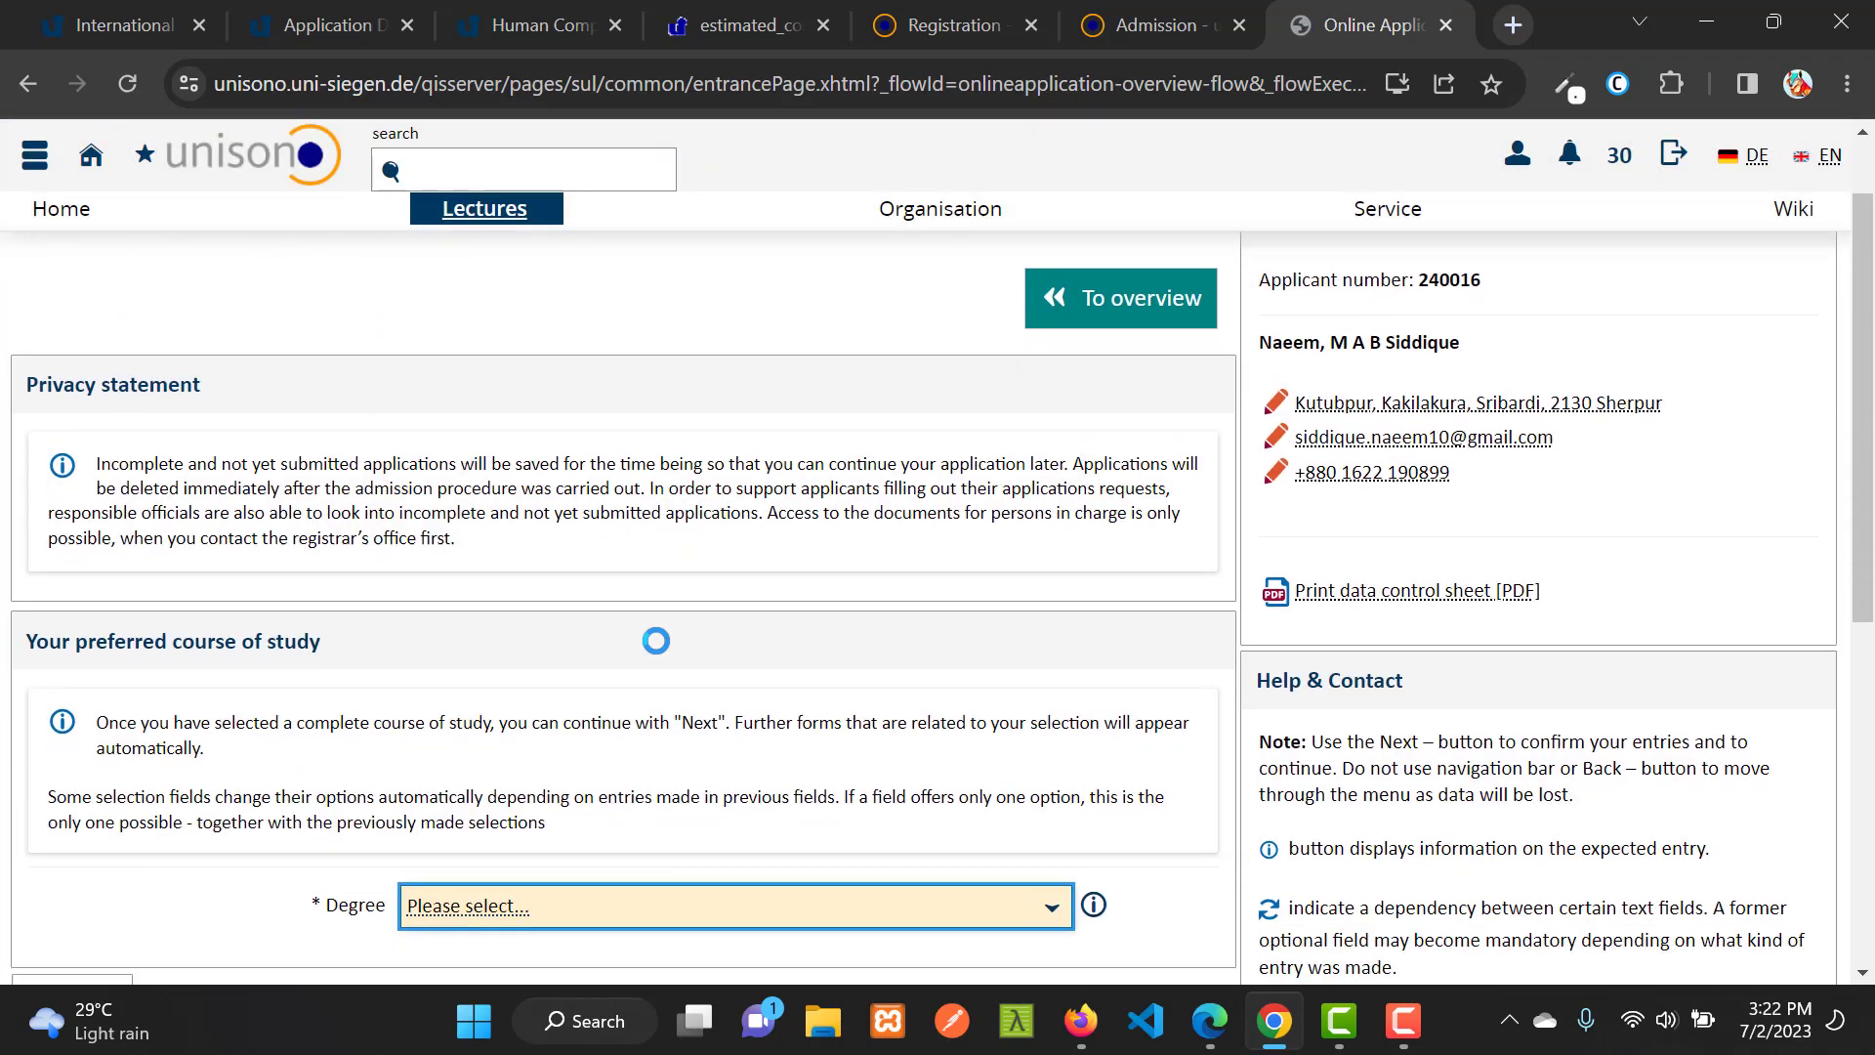
scroll(652, 635, "down", 8)
left_click(591, 228)
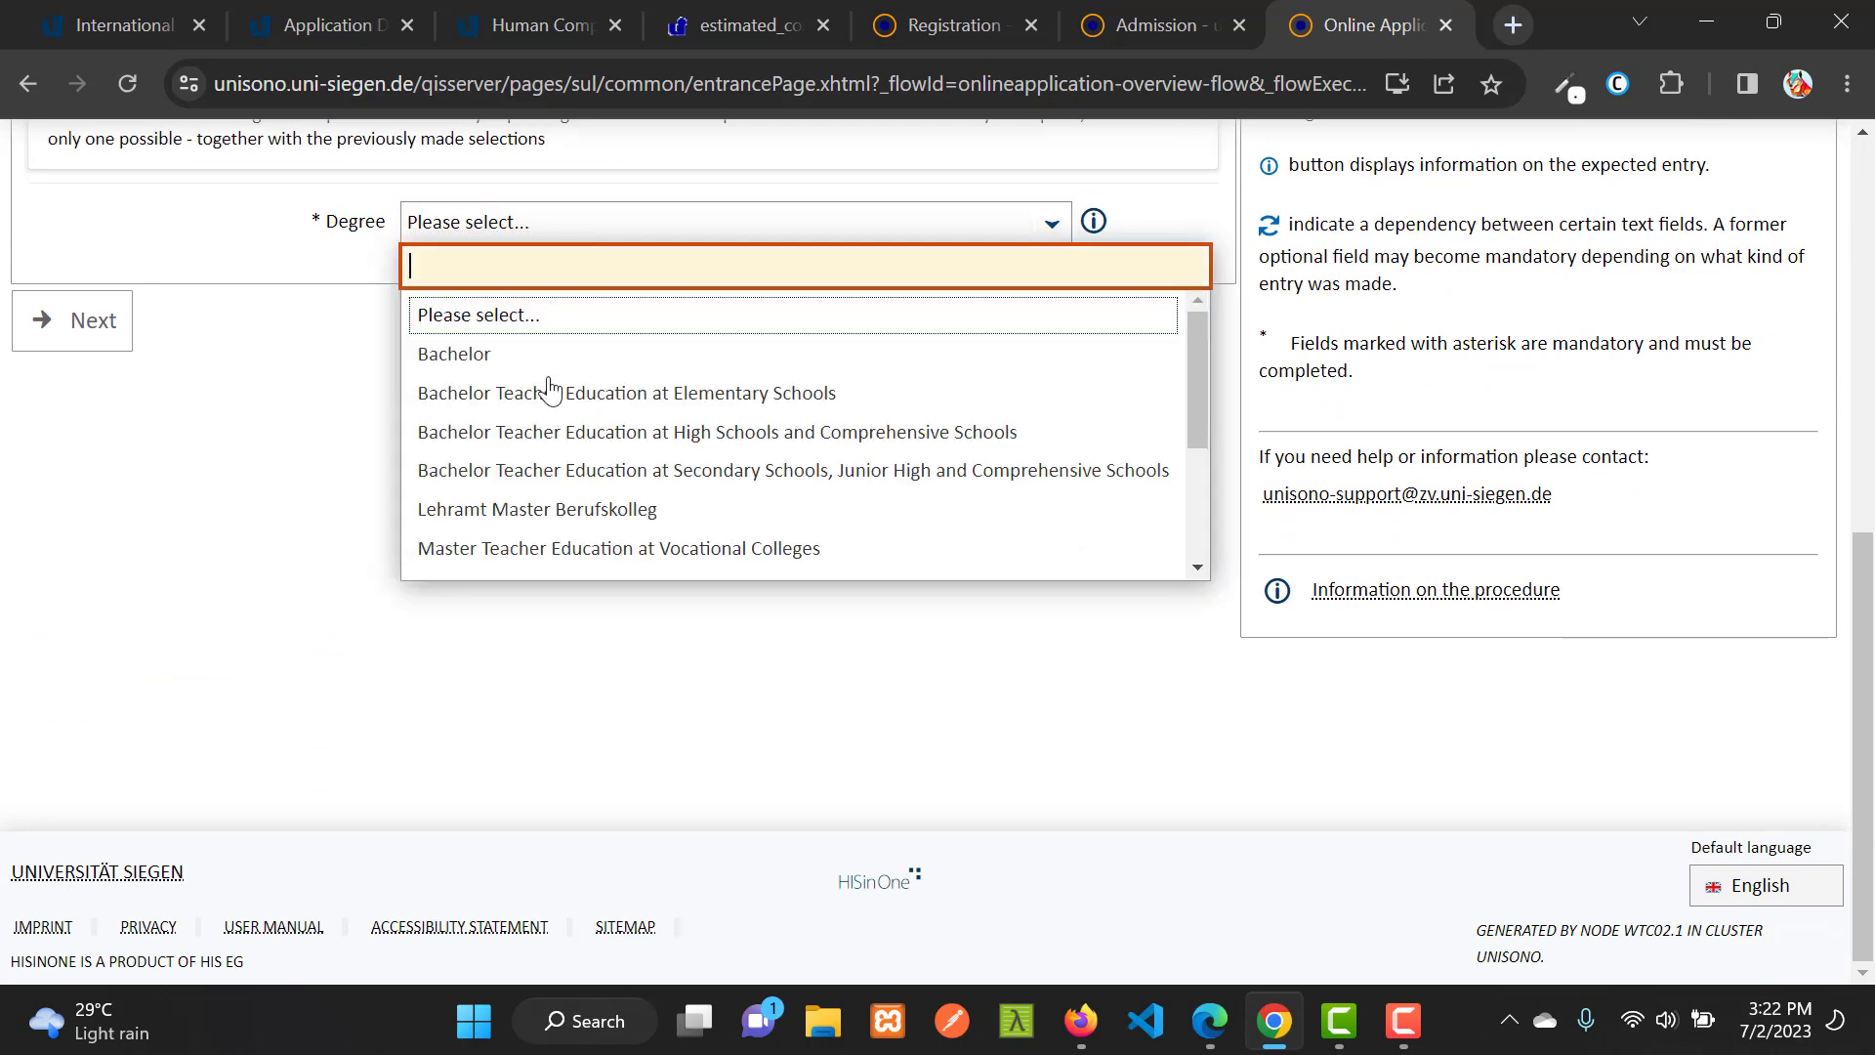
left_click(509, 564)
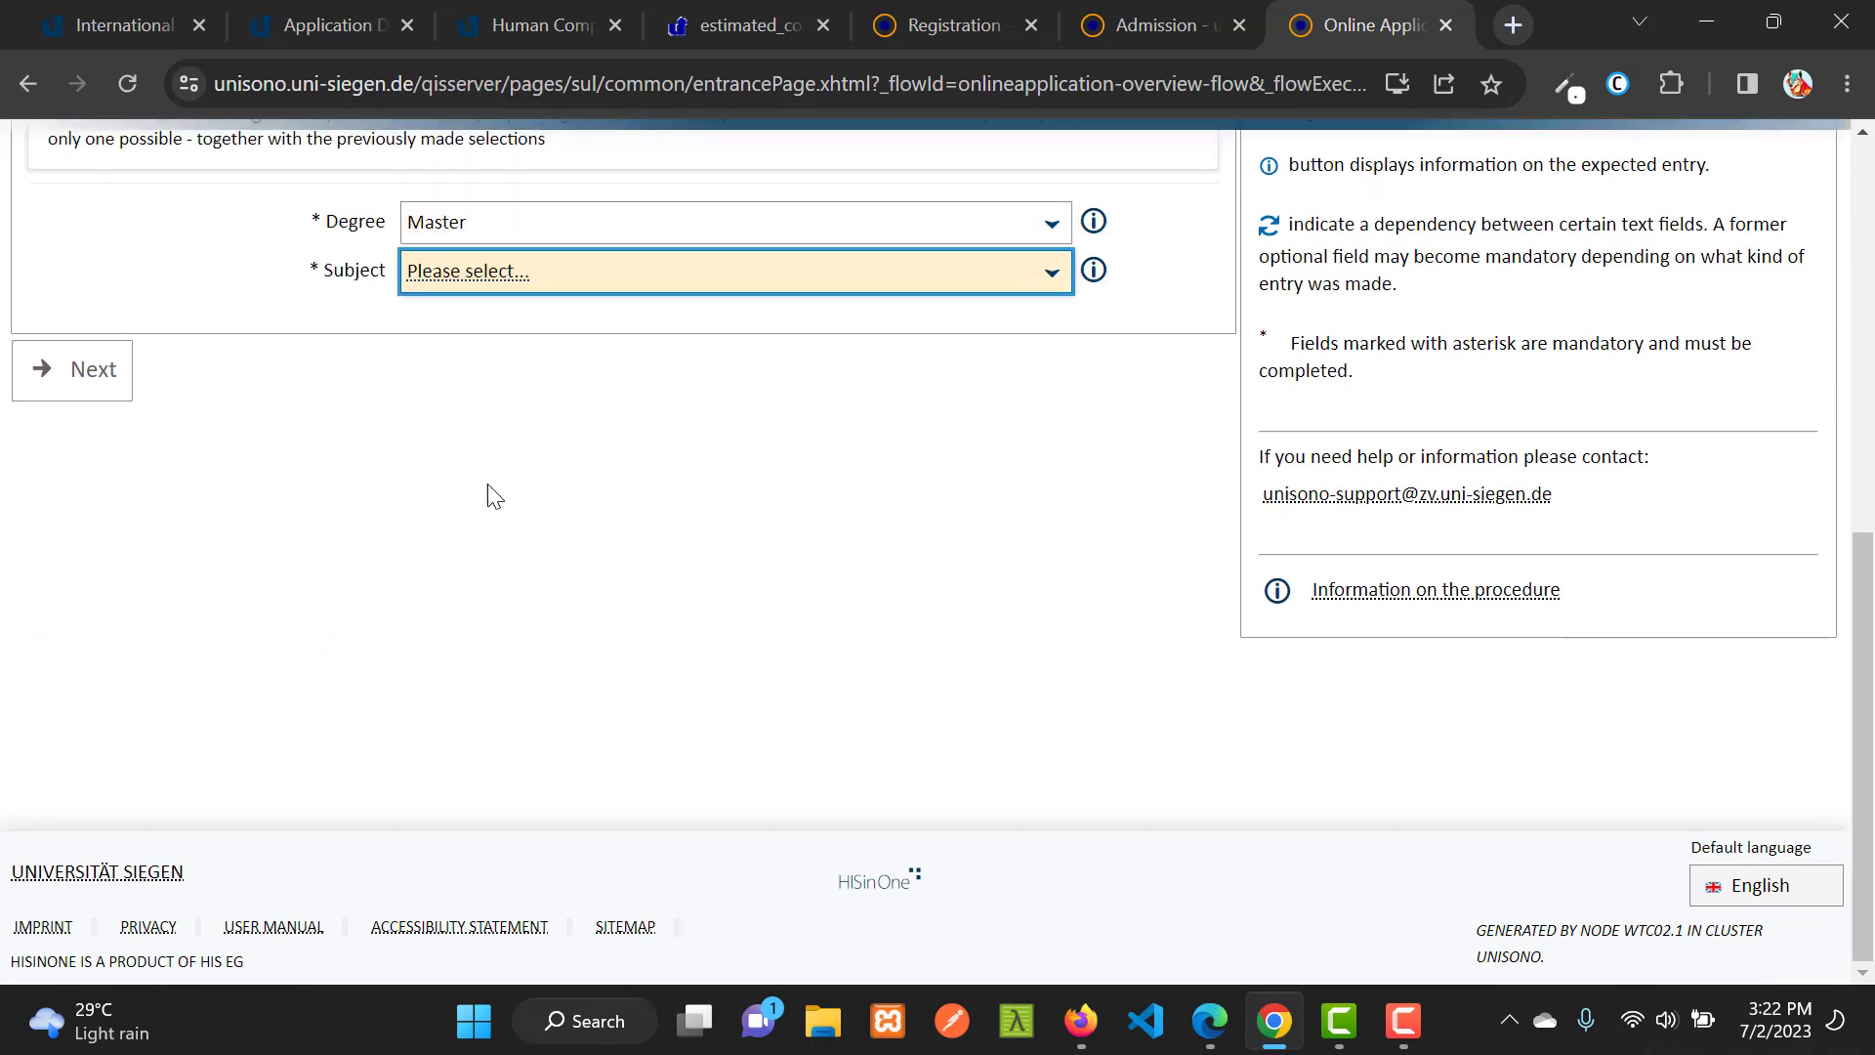
Select Human Computer Interaction as the subject and continue to the next form.
left_click(510, 282)
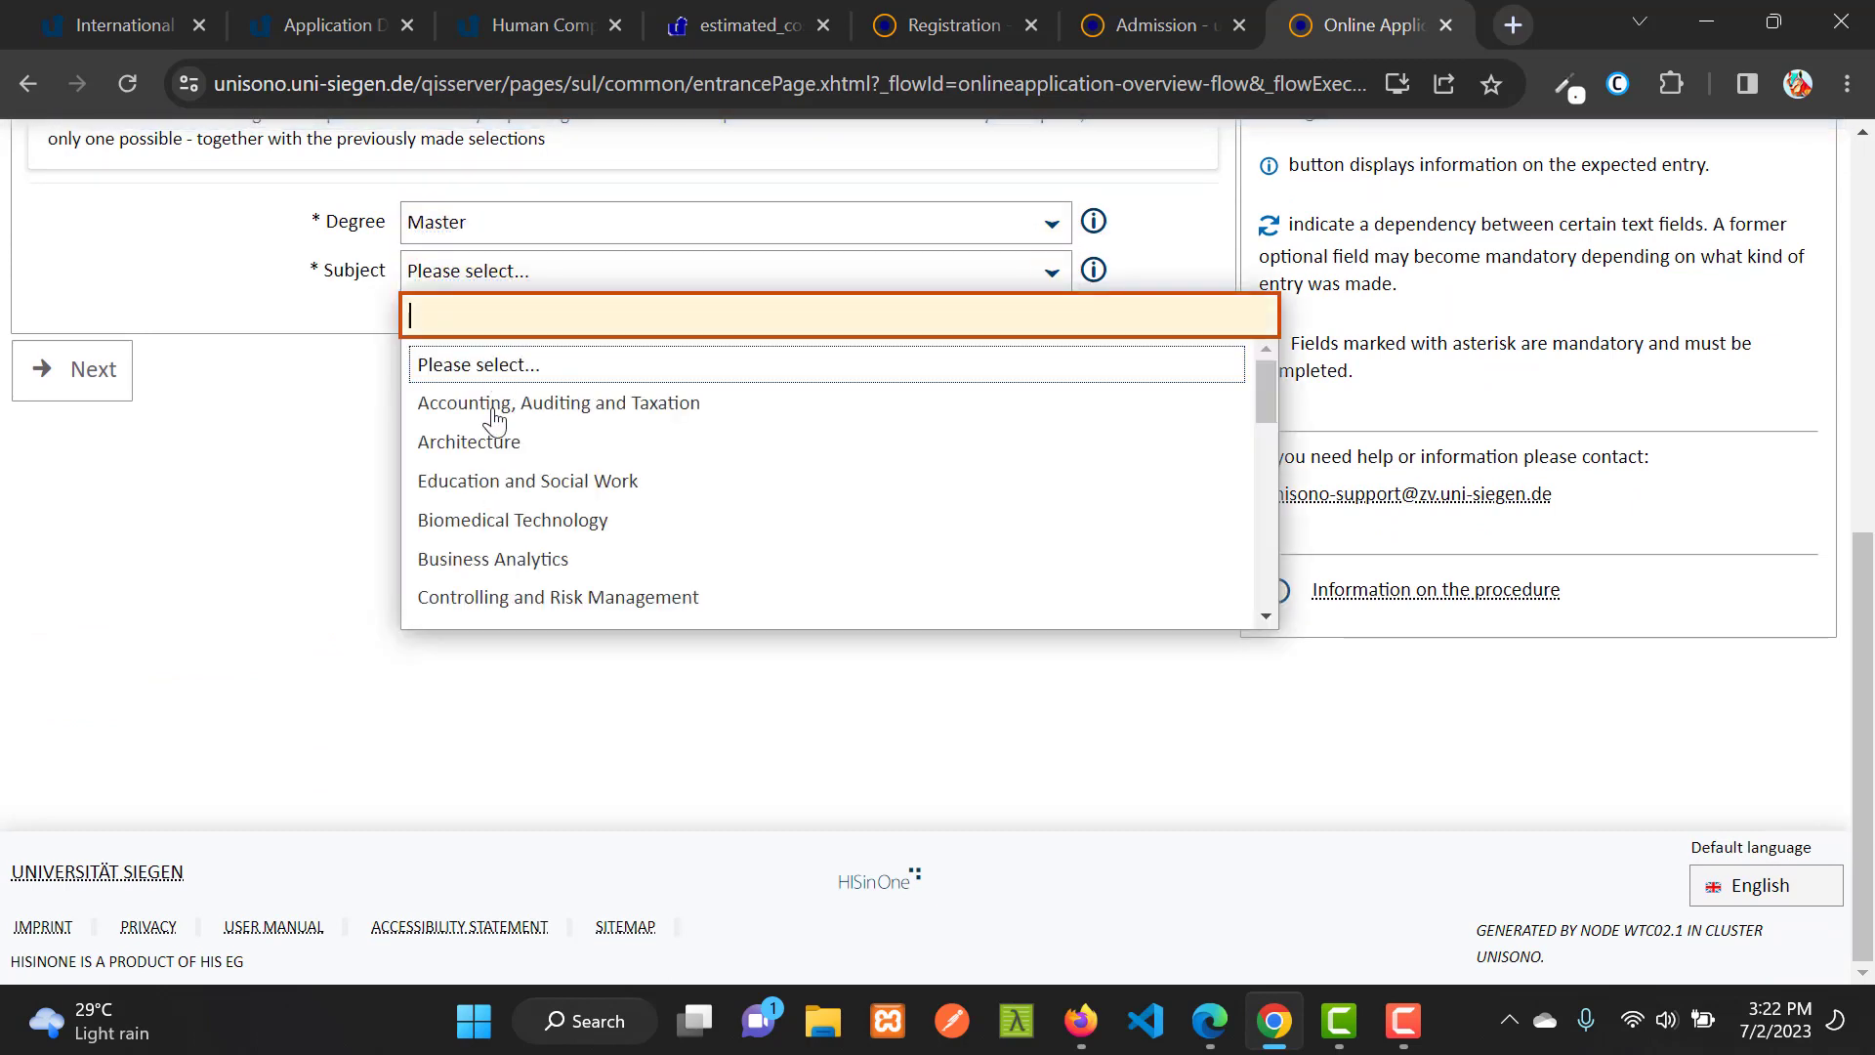
scroll(615, 473, "down", 3)
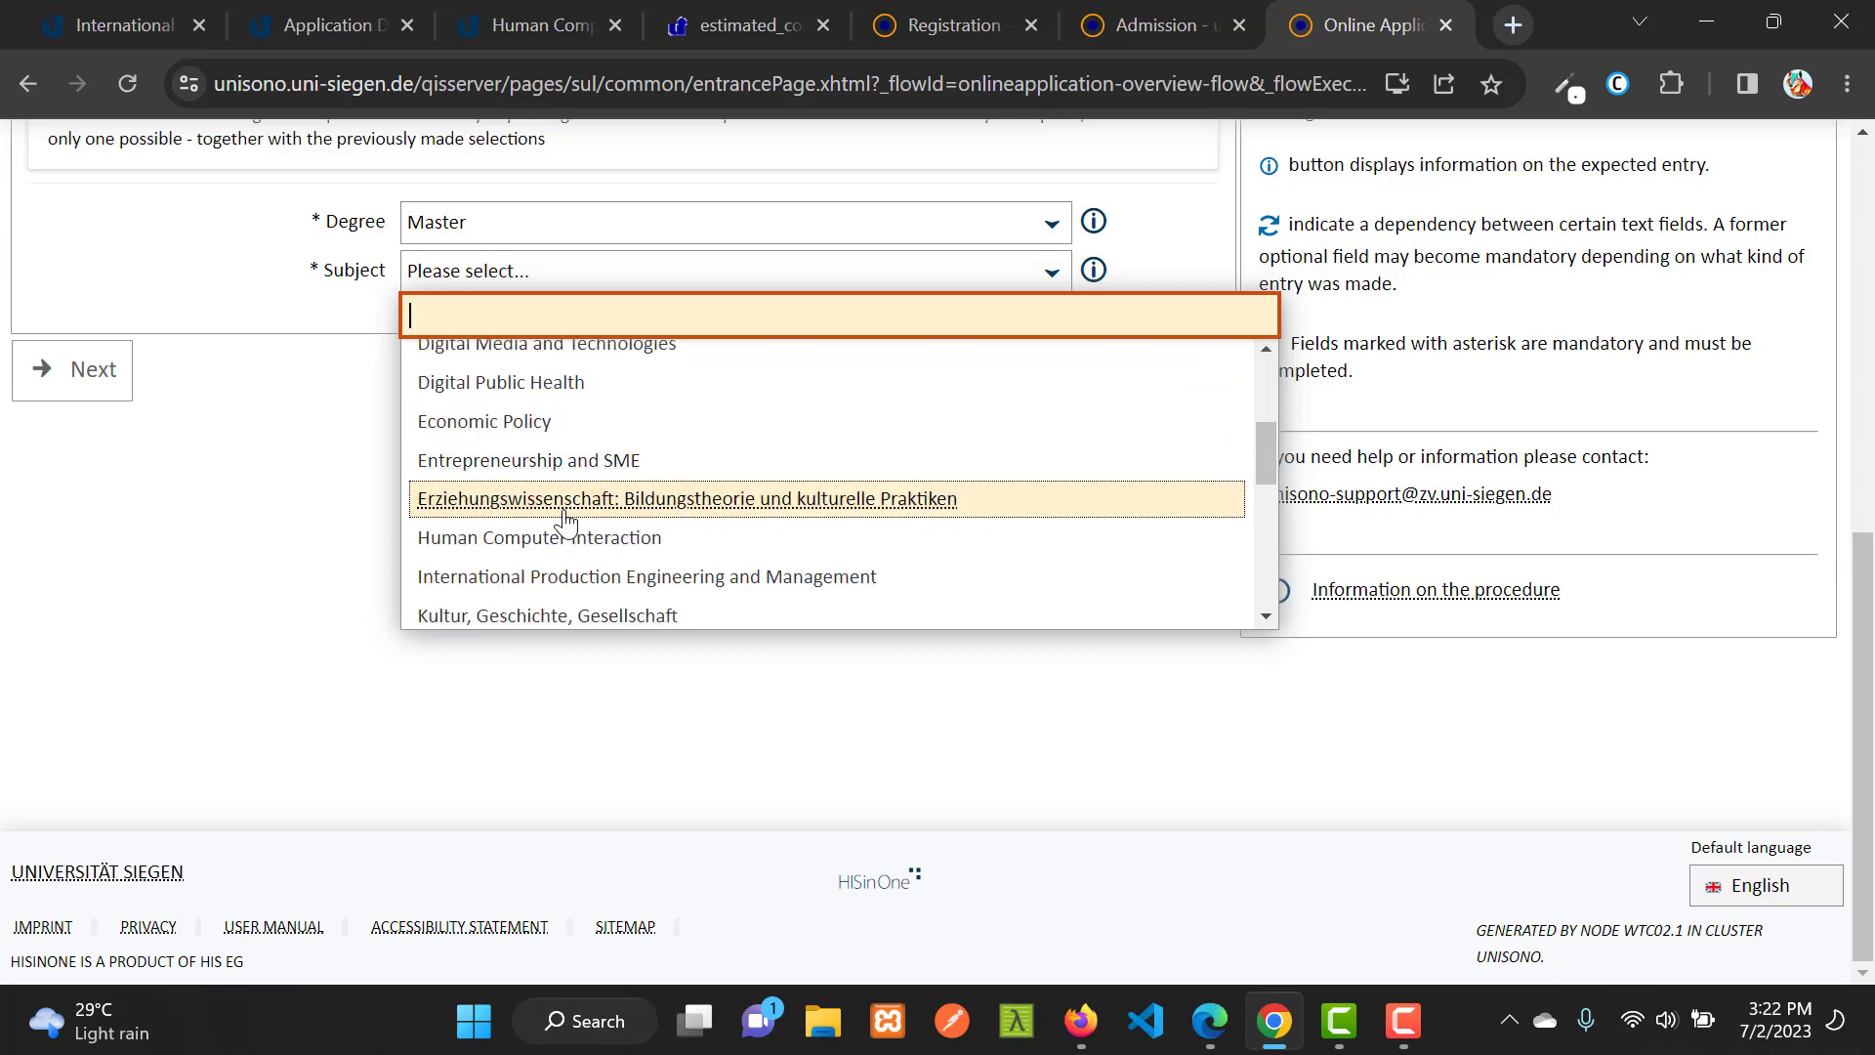
scroll(562, 518, "down", 2)
left_click(568, 402)
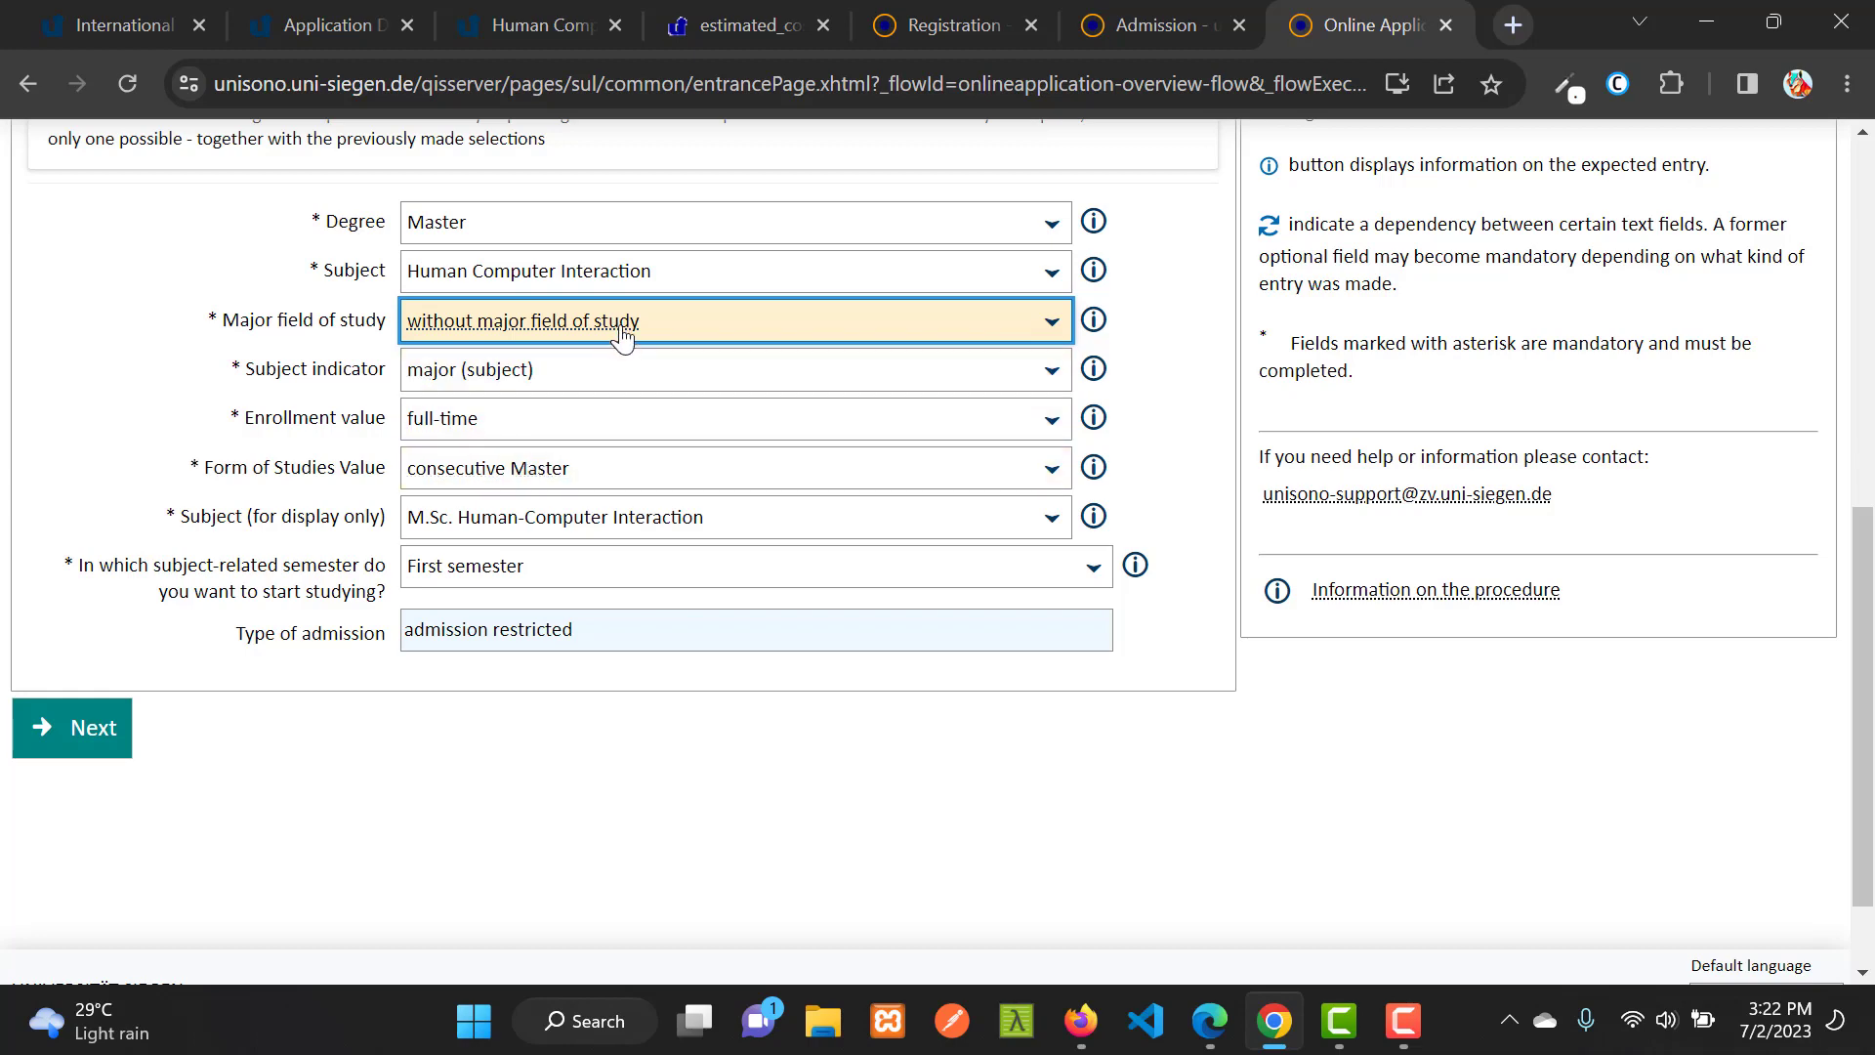
scroll(625, 337, "up", 2)
left_click(59, 893)
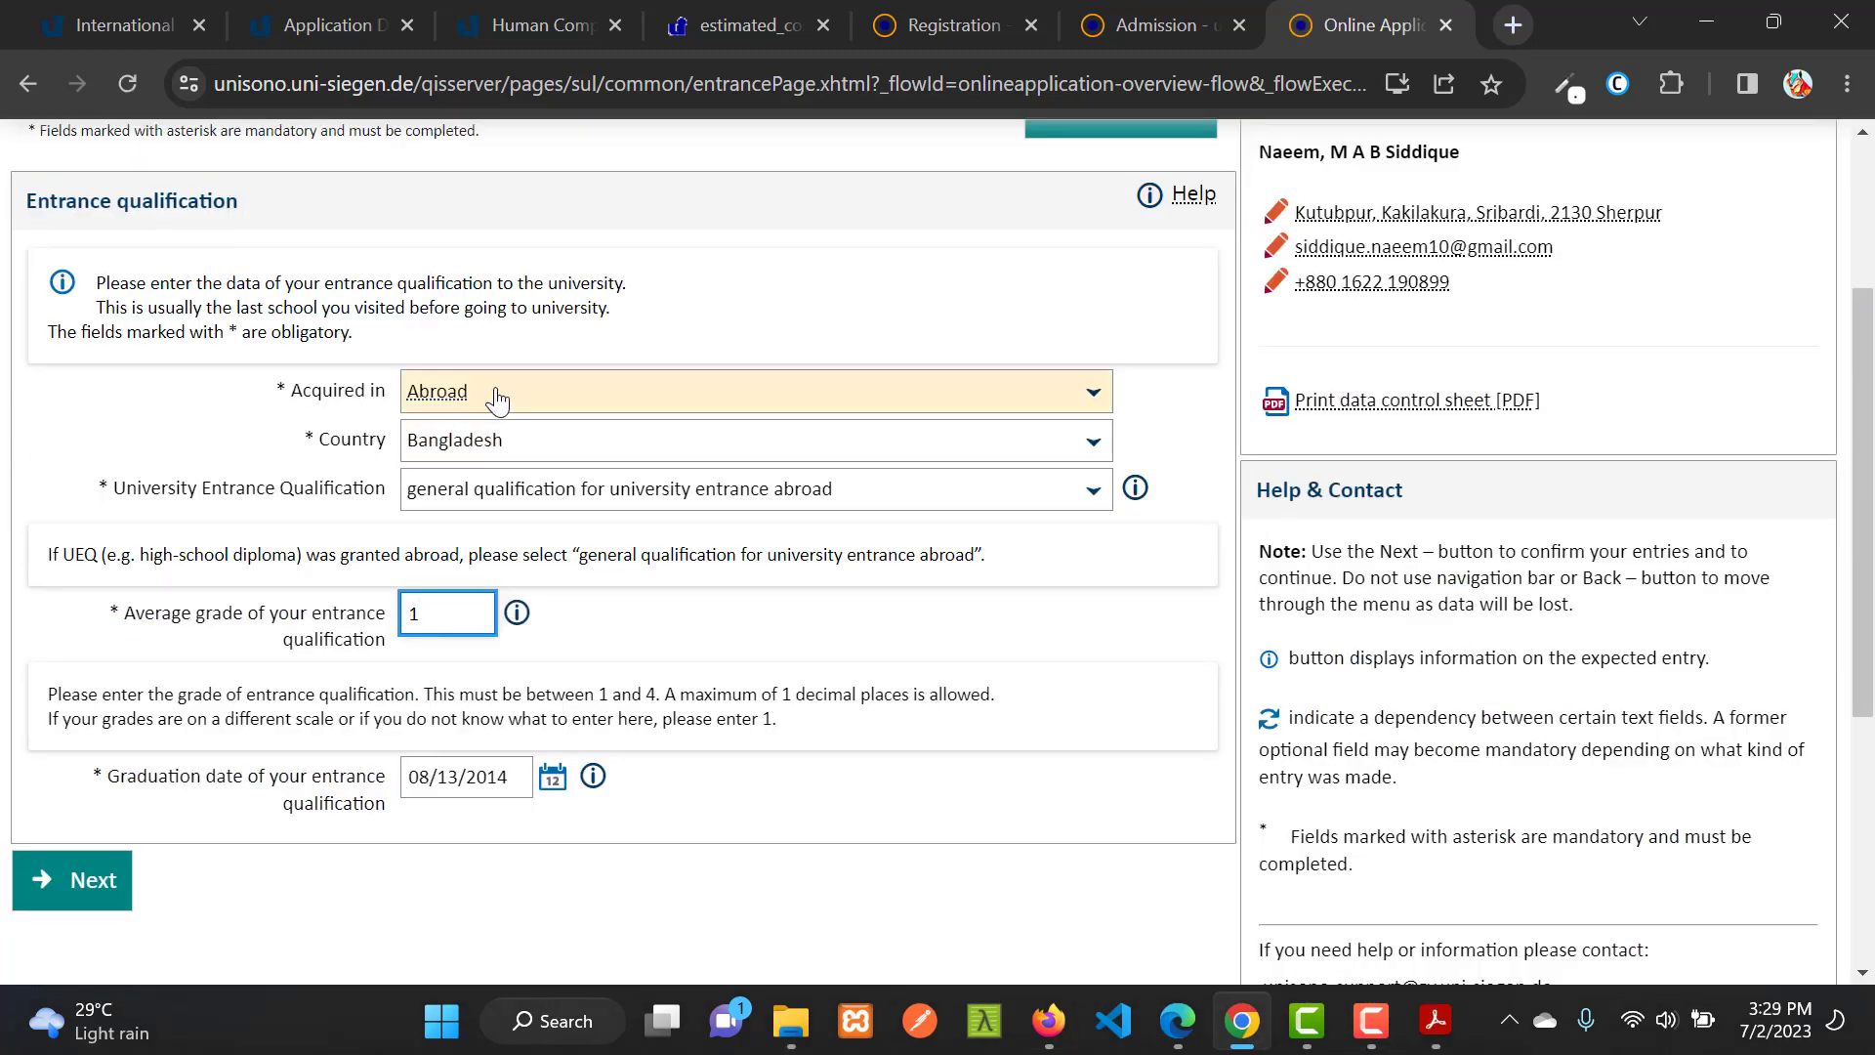
Check the options for where and in which country the entrance qualification was acquired.
left_click(558, 400)
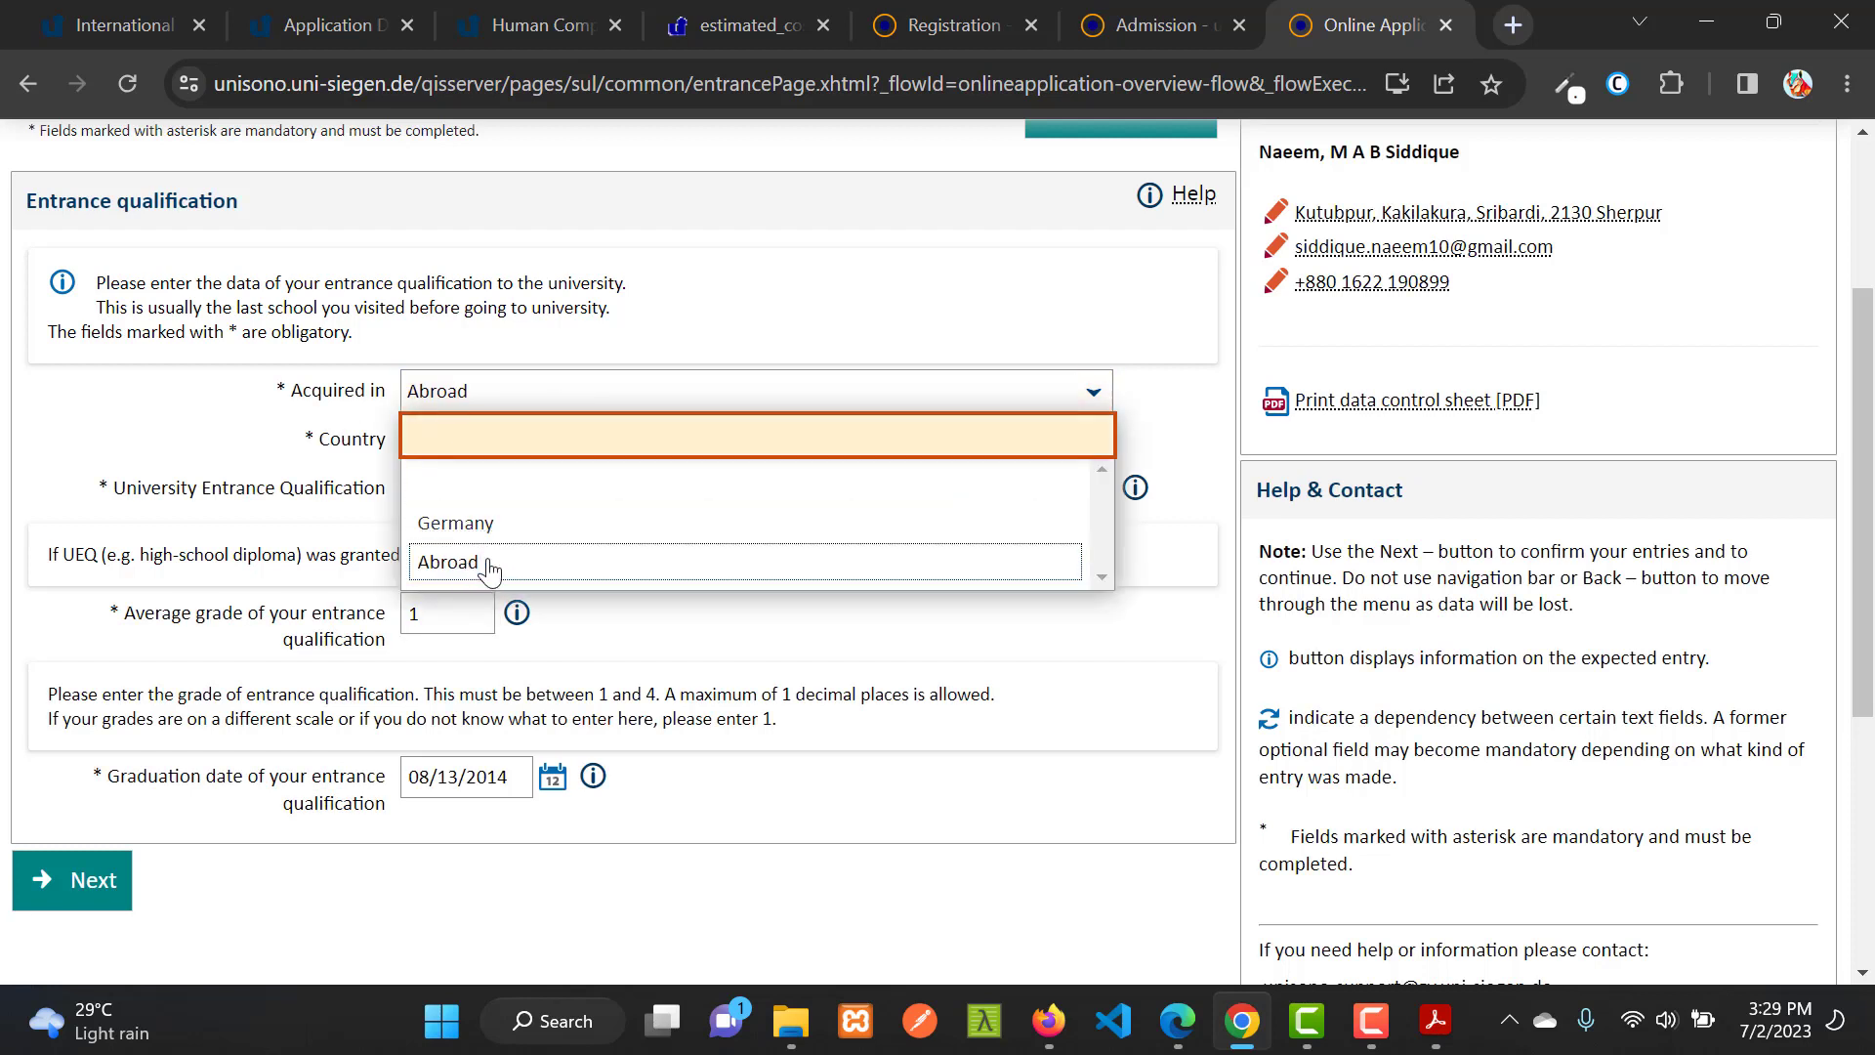
left_click(343, 438)
left_click(627, 439)
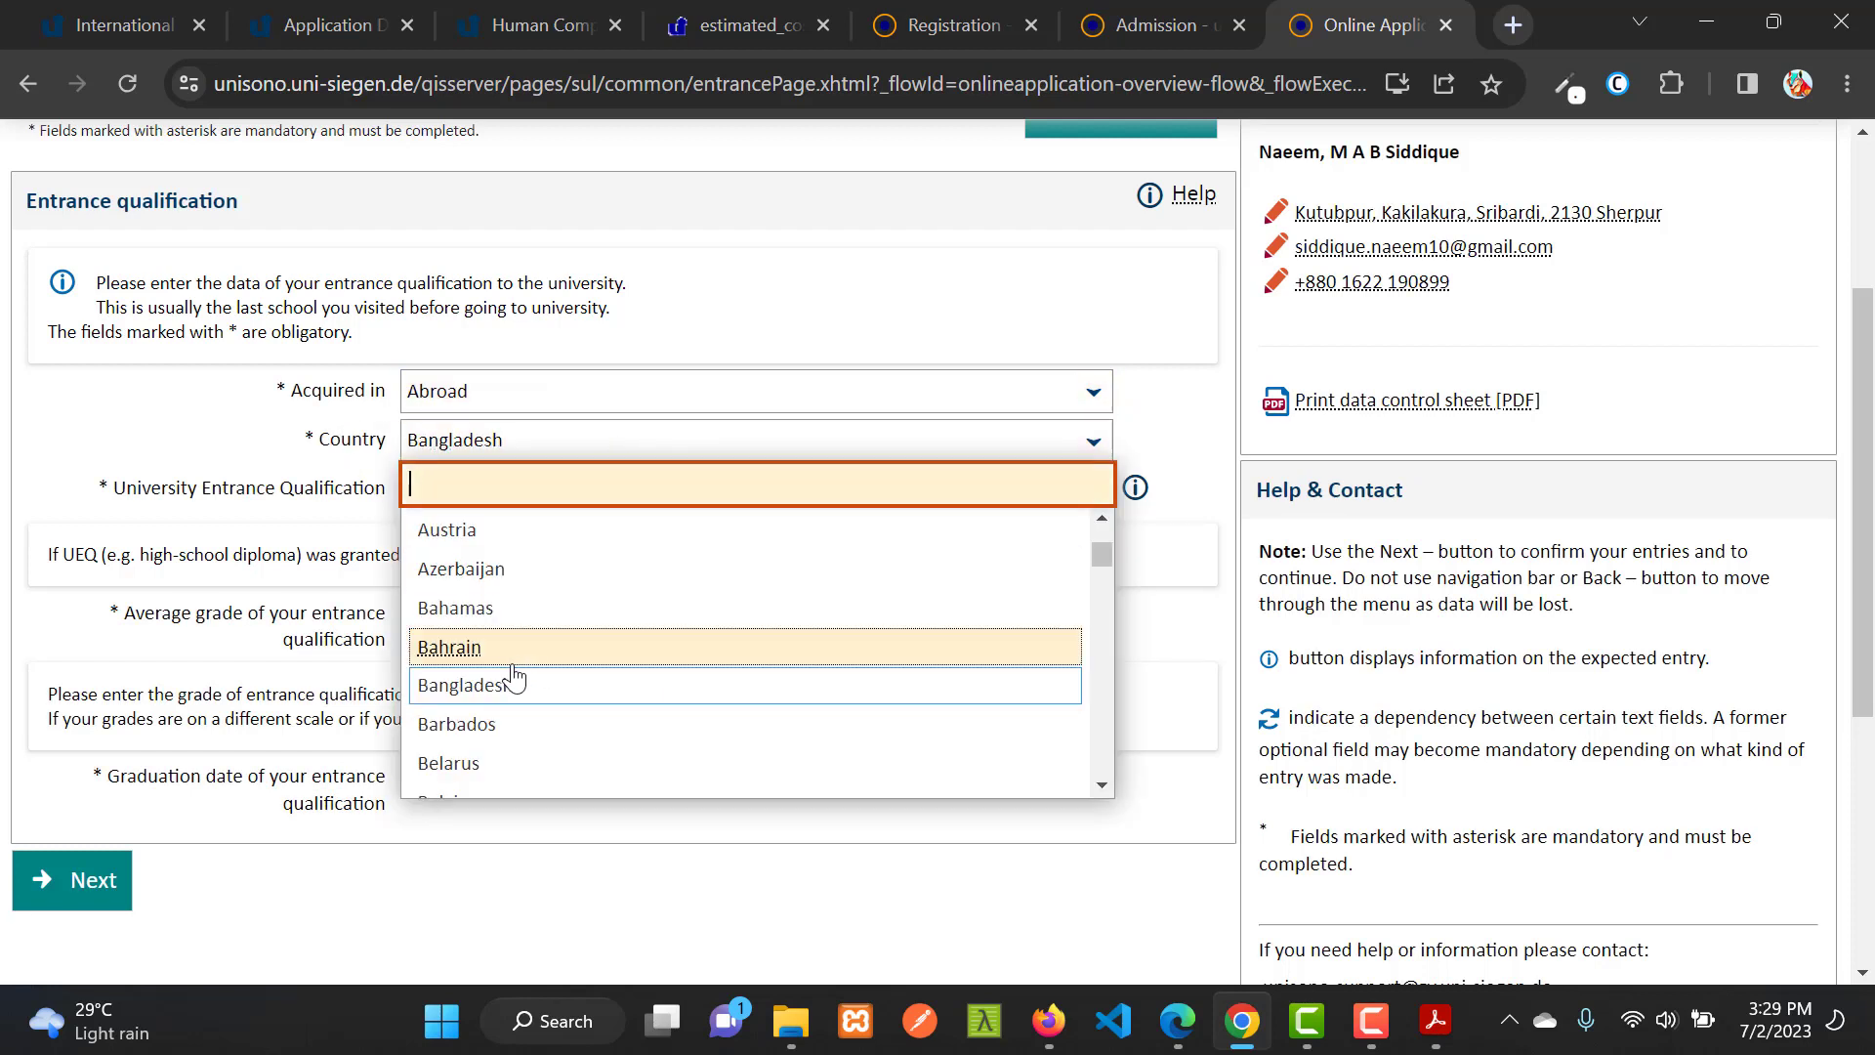
left_click(363, 449)
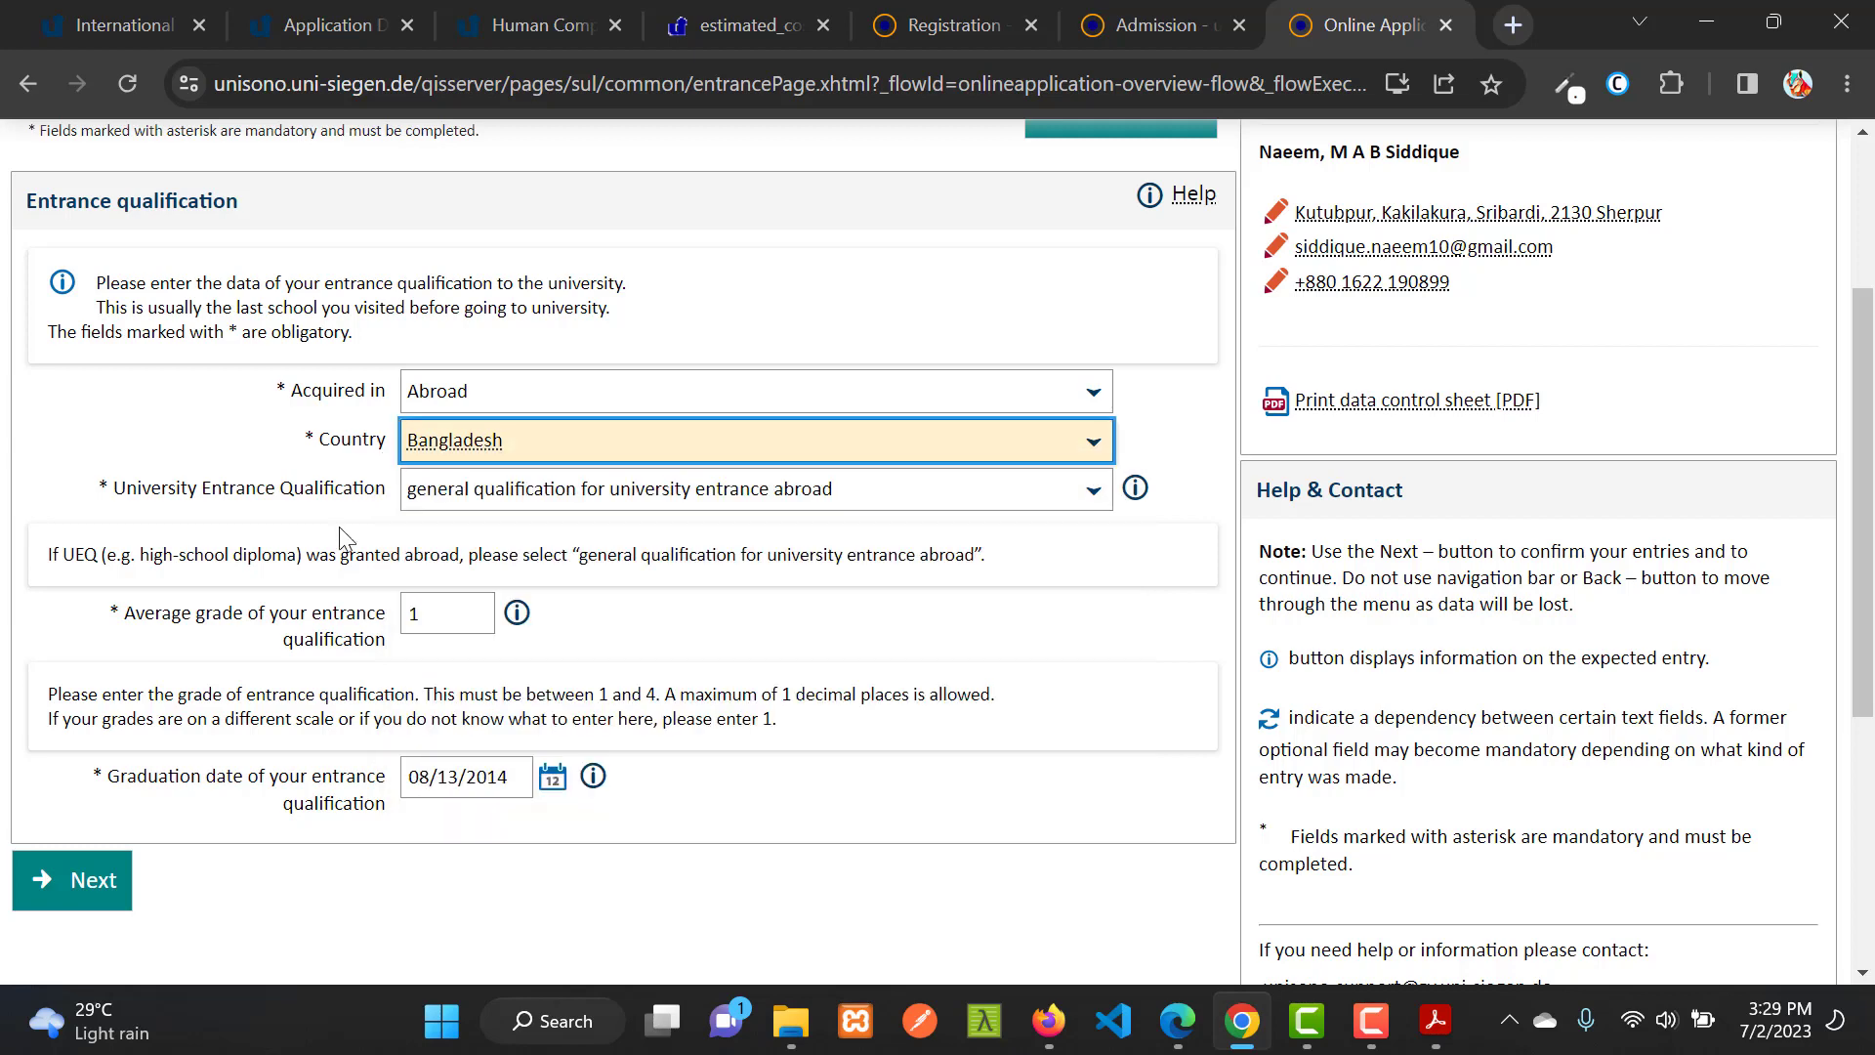
Select general qualification for university entrance abroad, check the average grade field and continue to the next form.
left_click(230, 507)
left_click(625, 498)
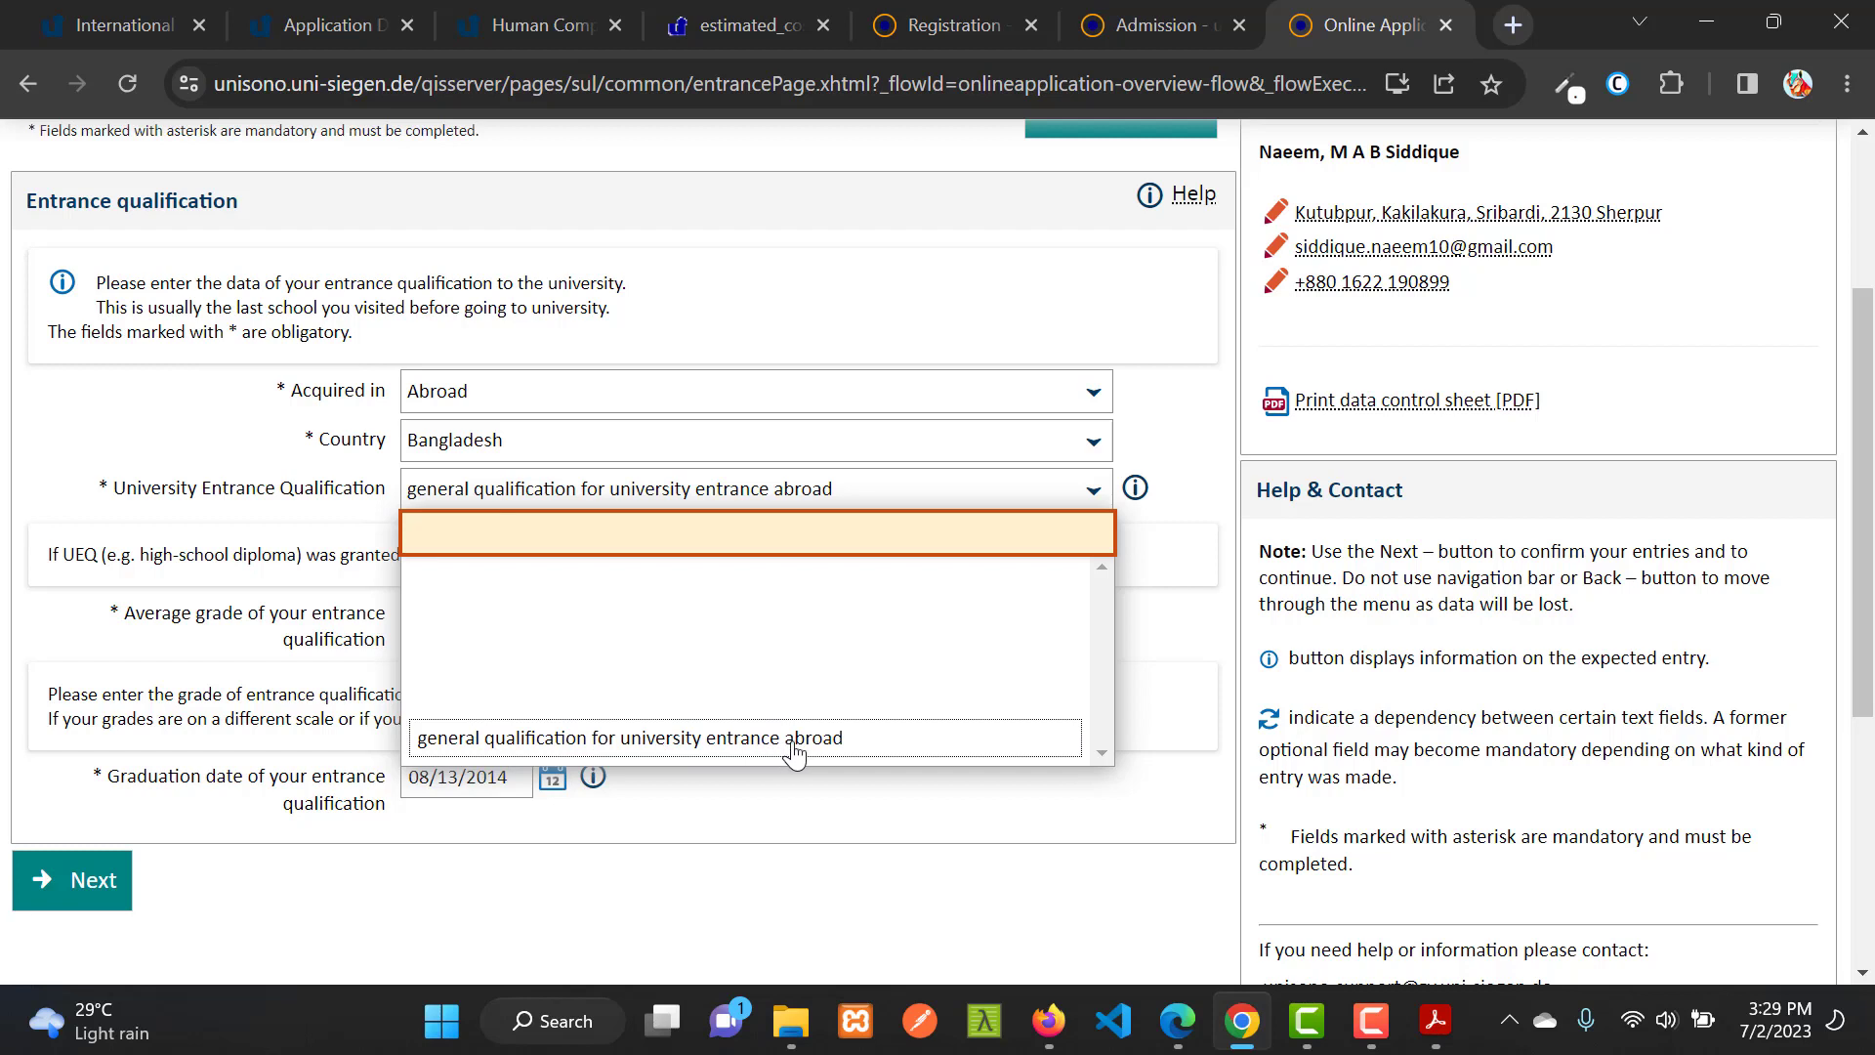
left_click(875, 753)
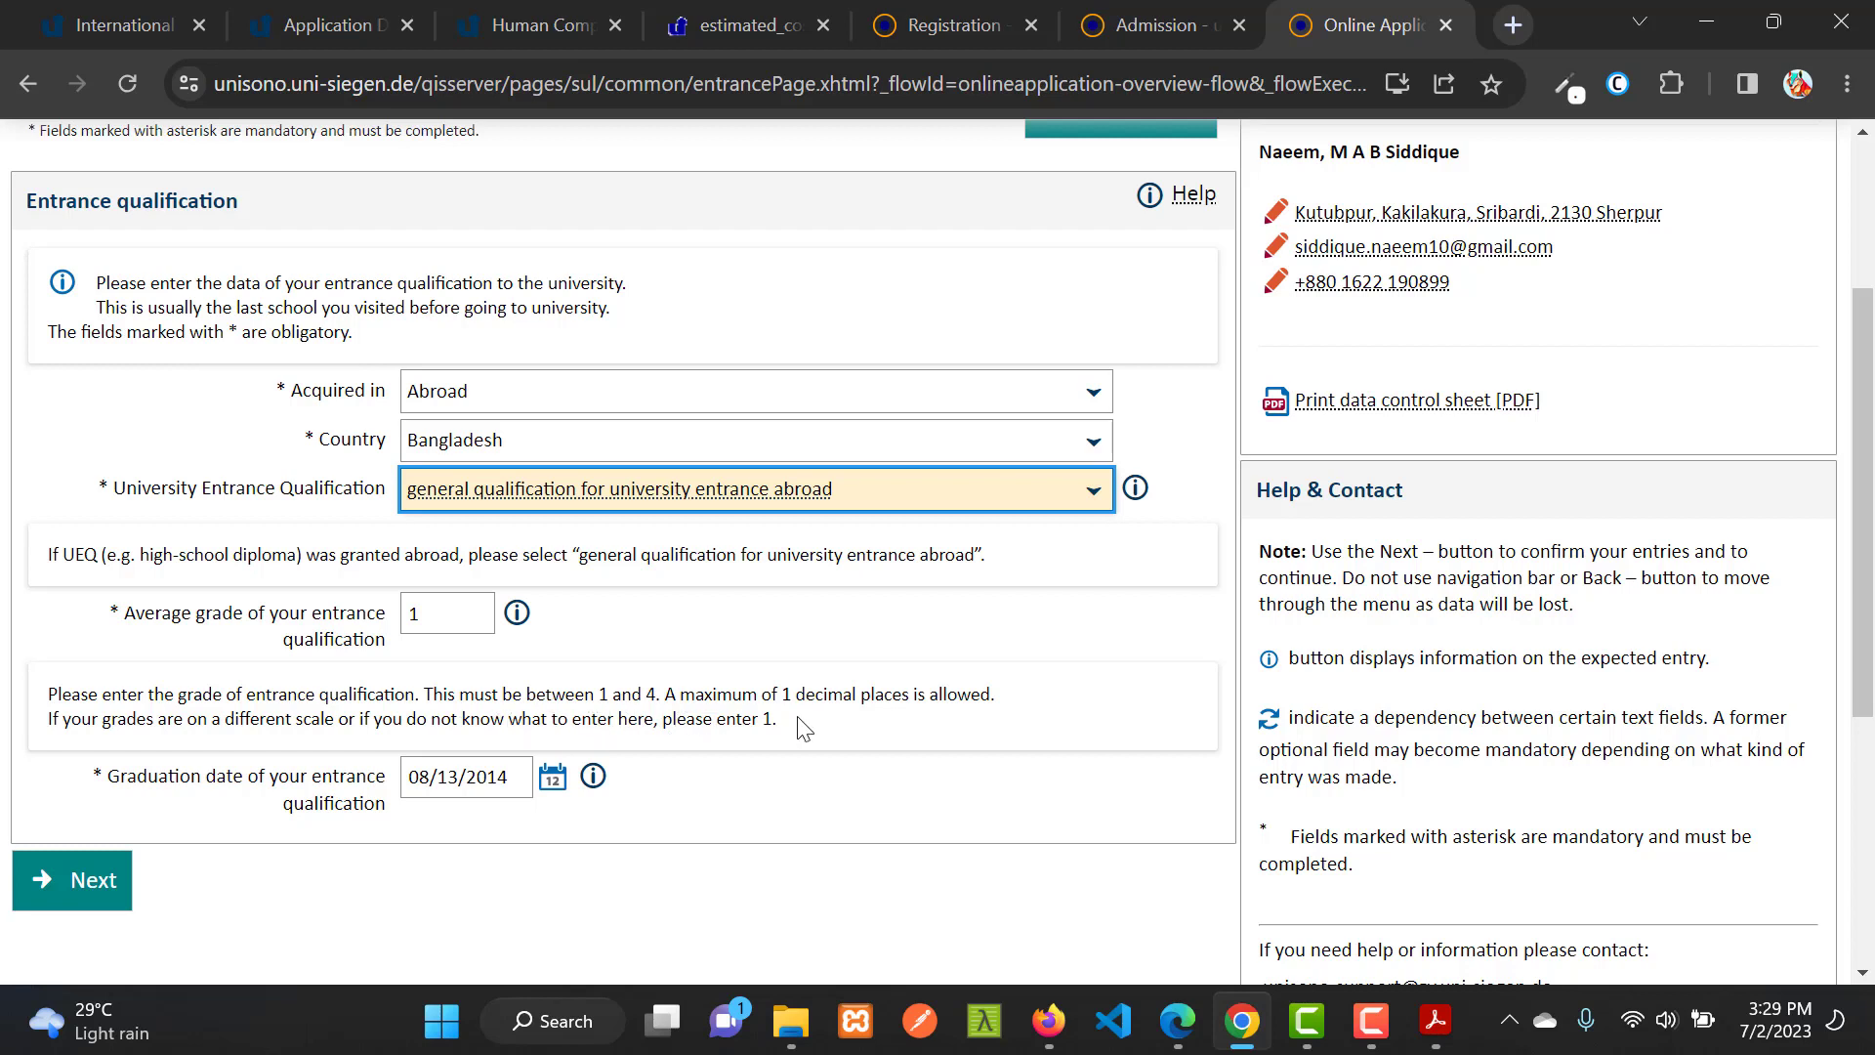
left_click(445, 614)
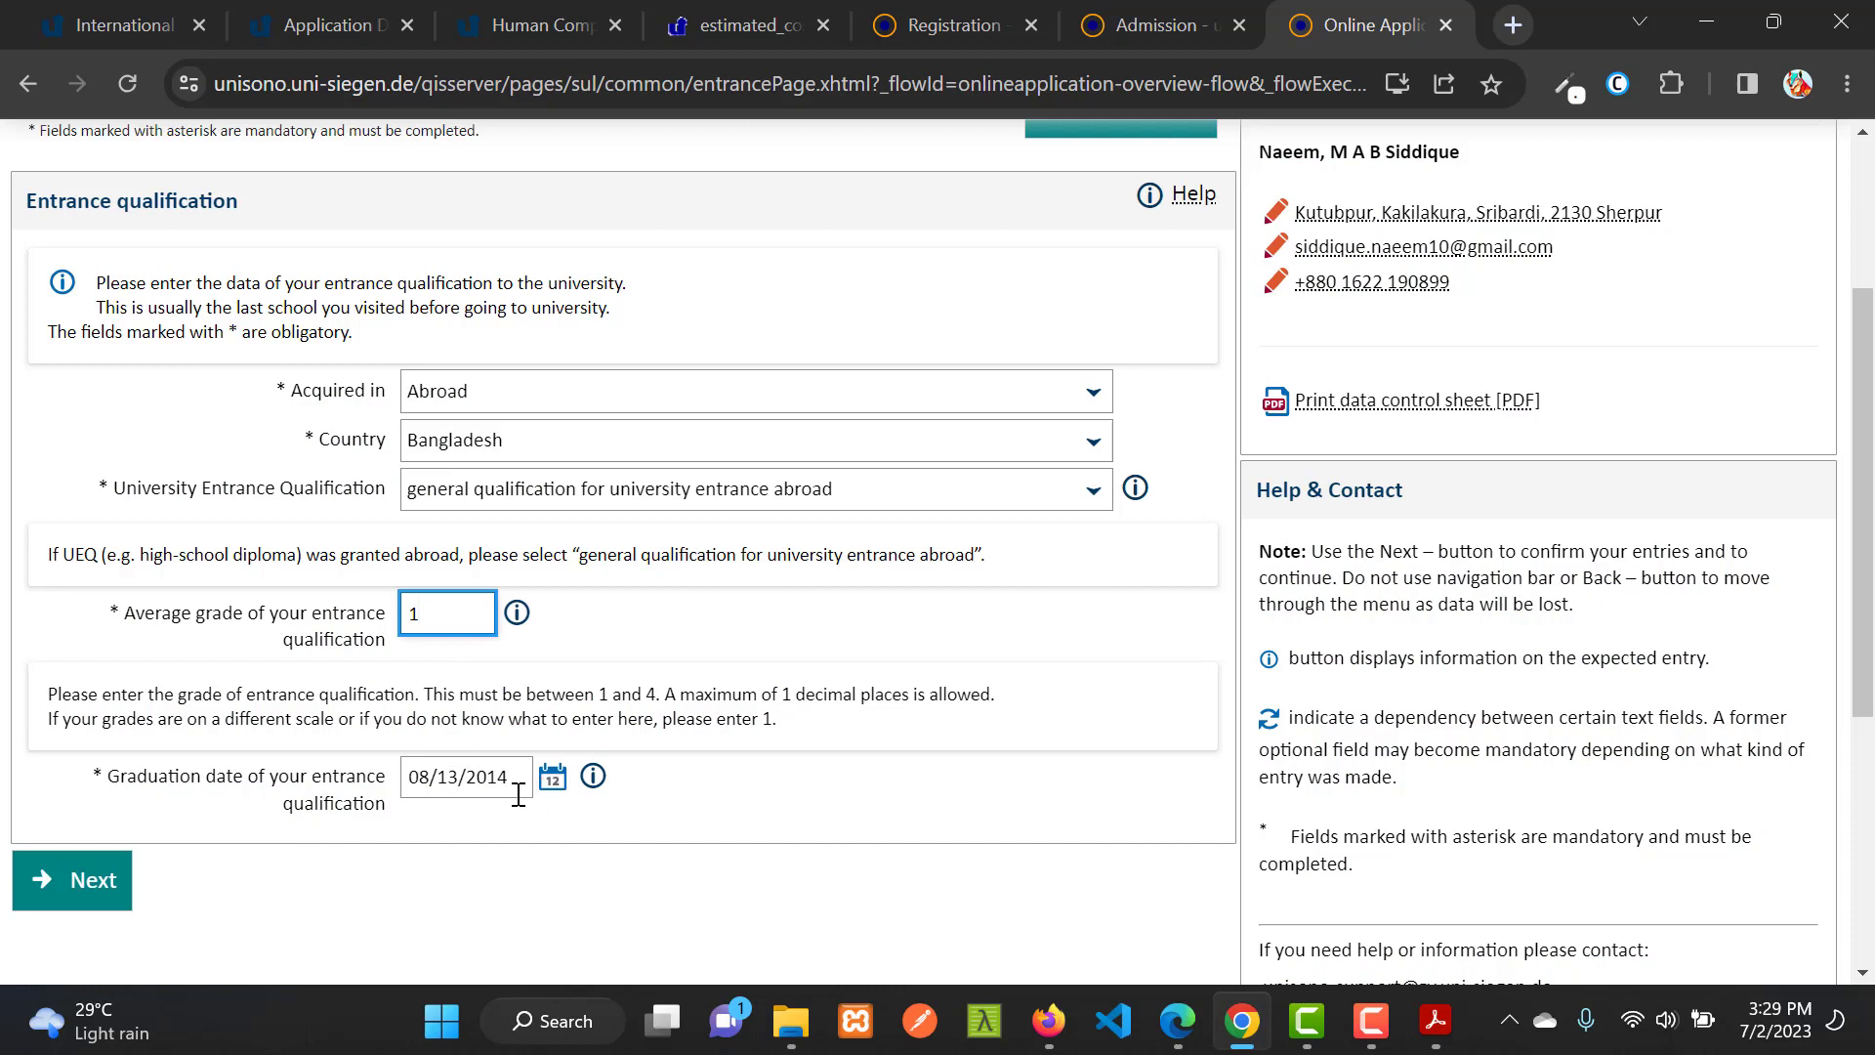
left_click(82, 878)
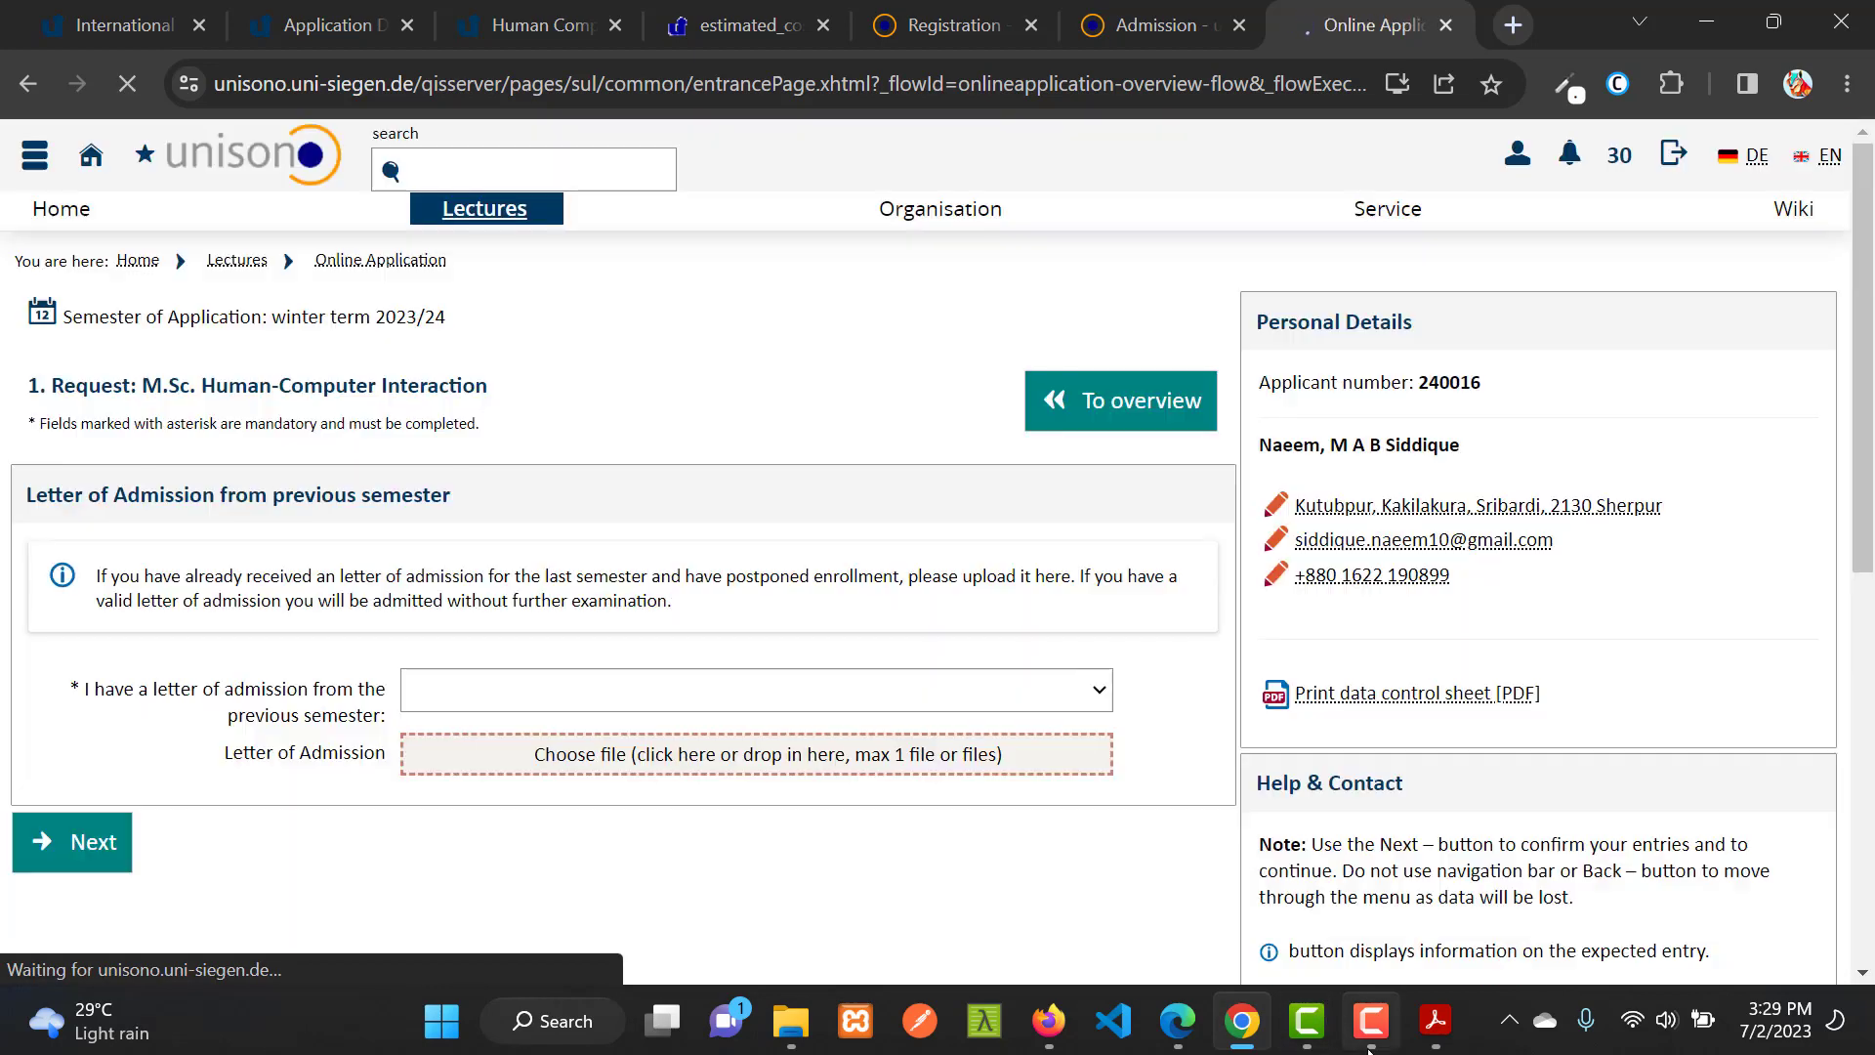
Answer no to having a letter of admission from the previous semester and continue to the next form.
mouse_move(1402, 1036)
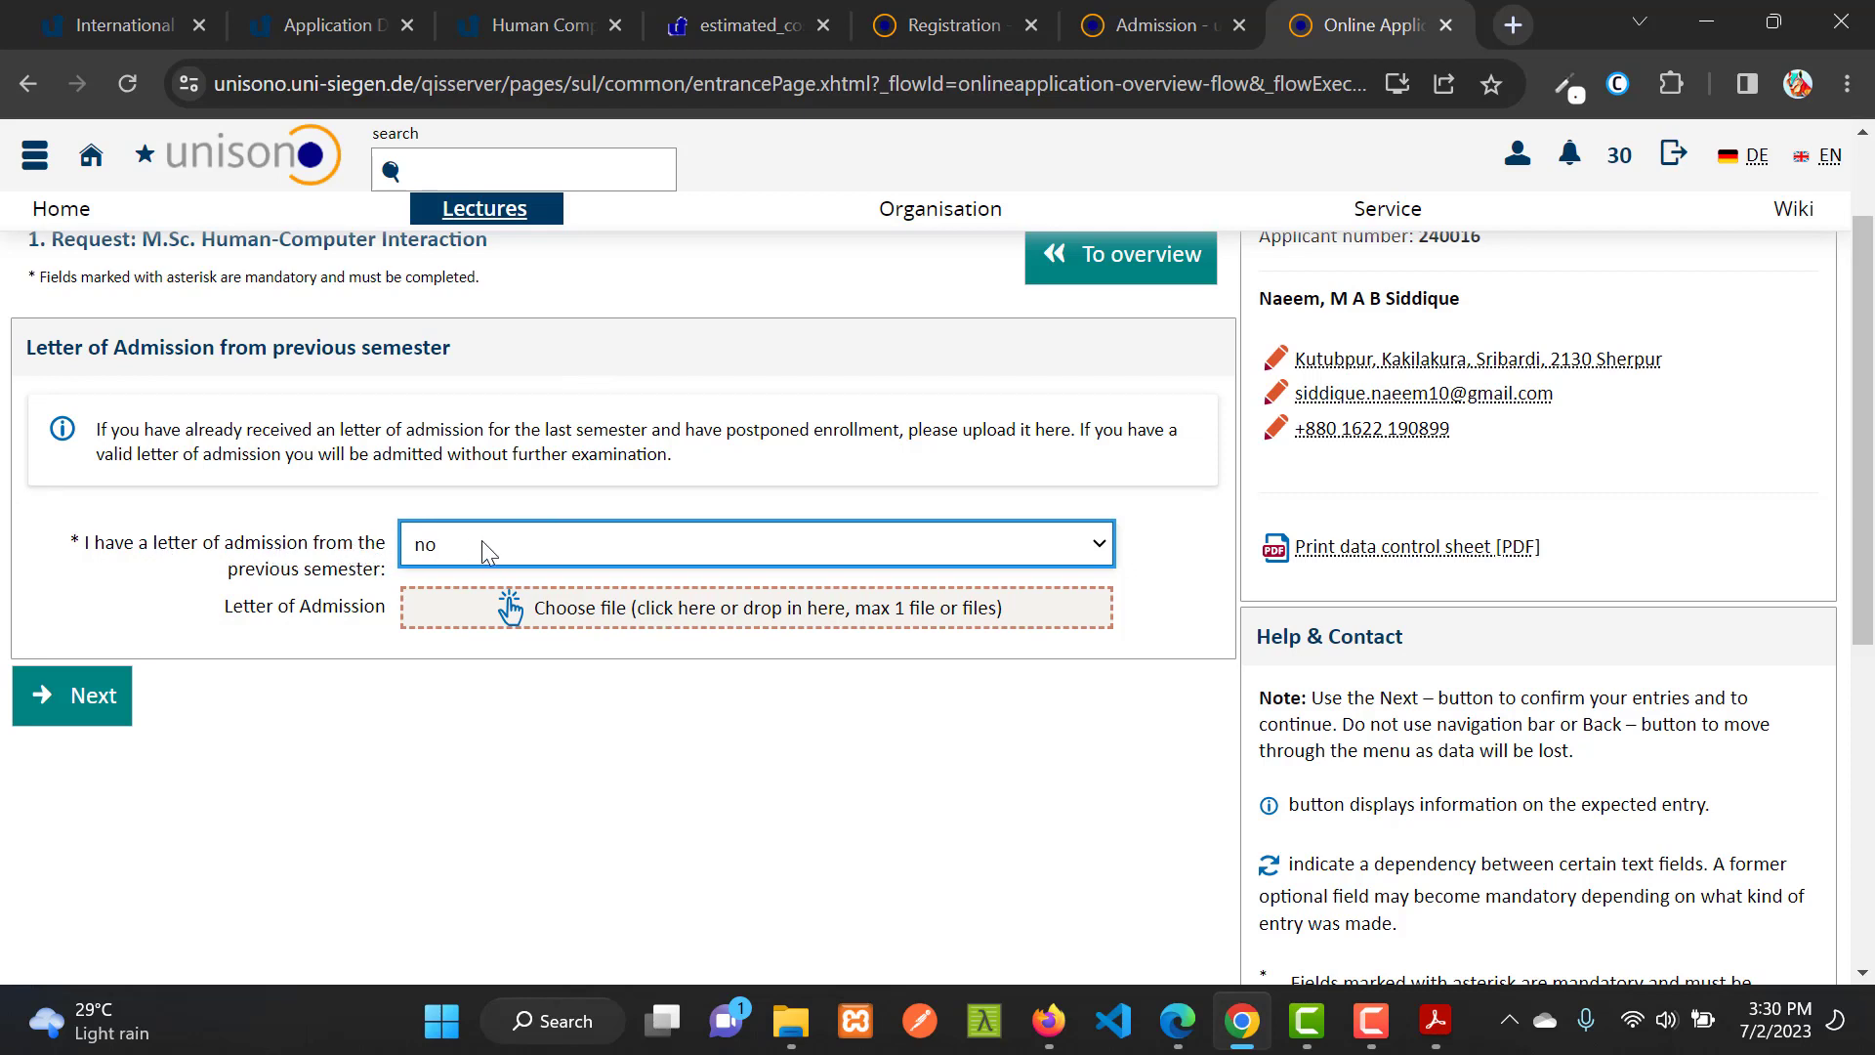
left_click(586, 543)
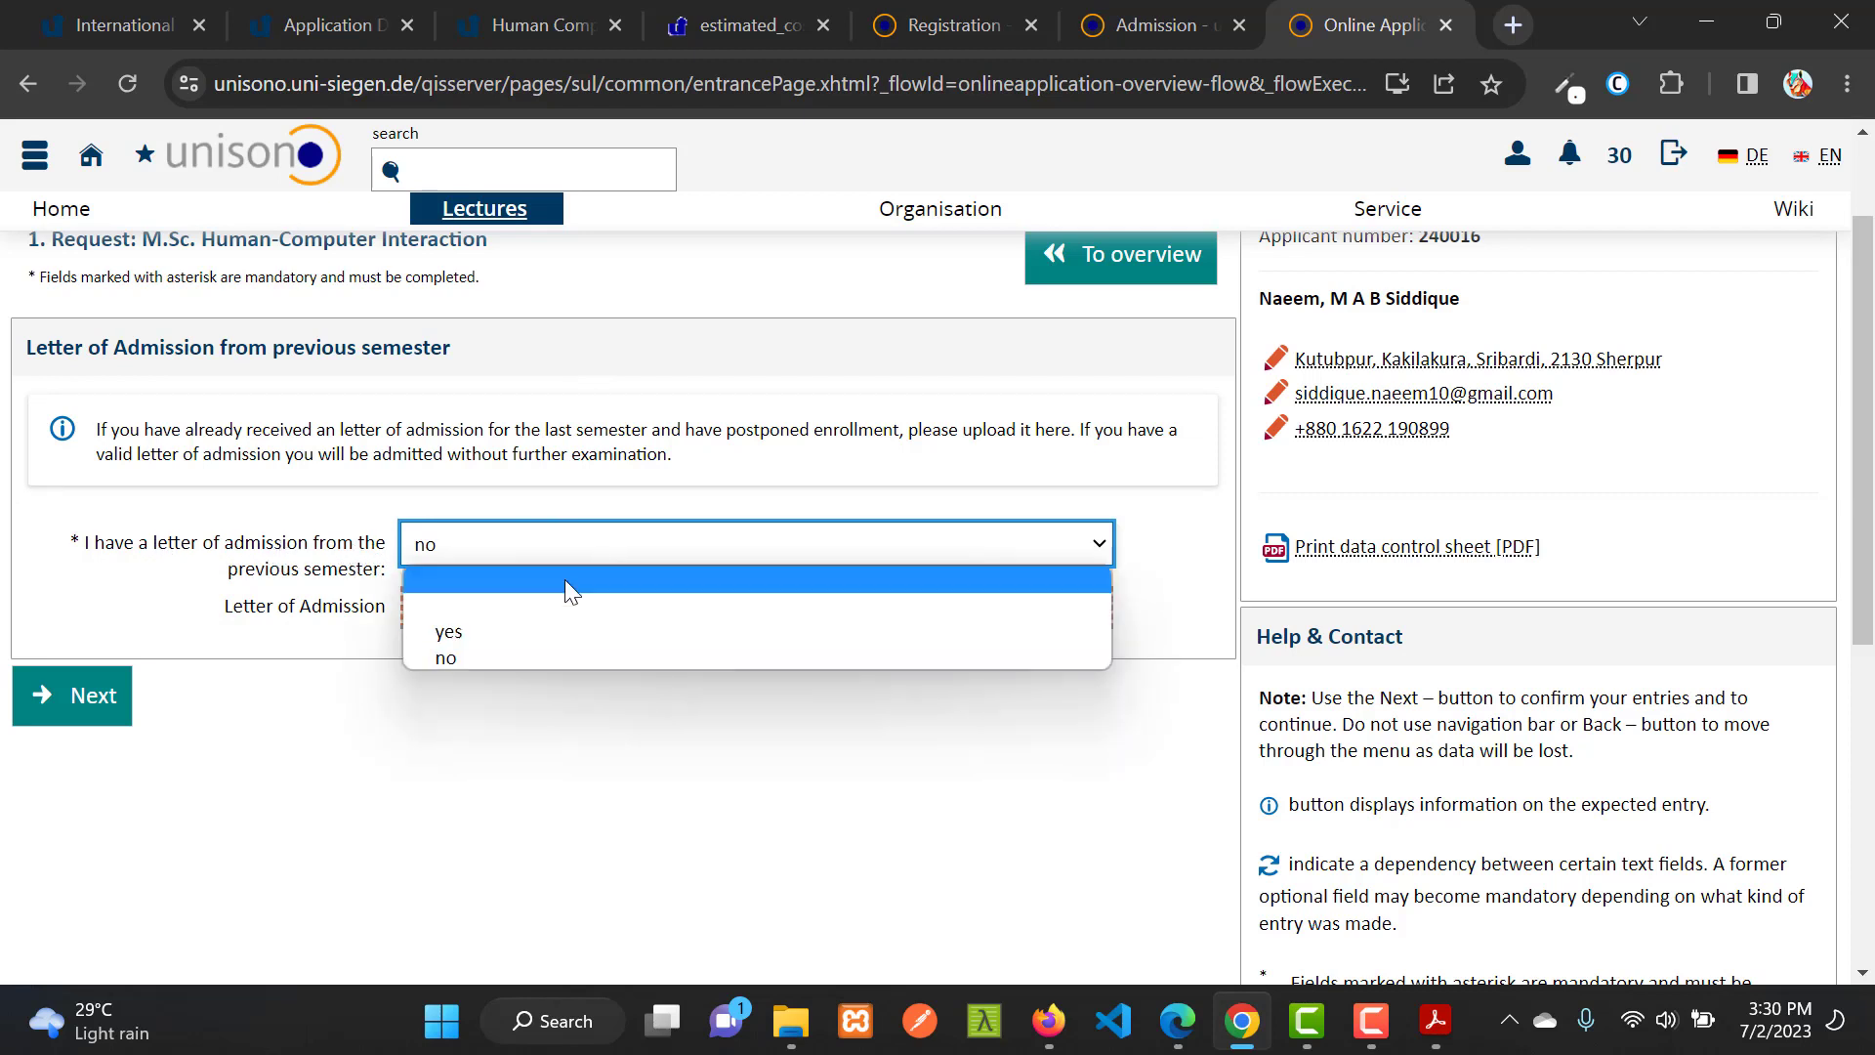
left_click(444, 656)
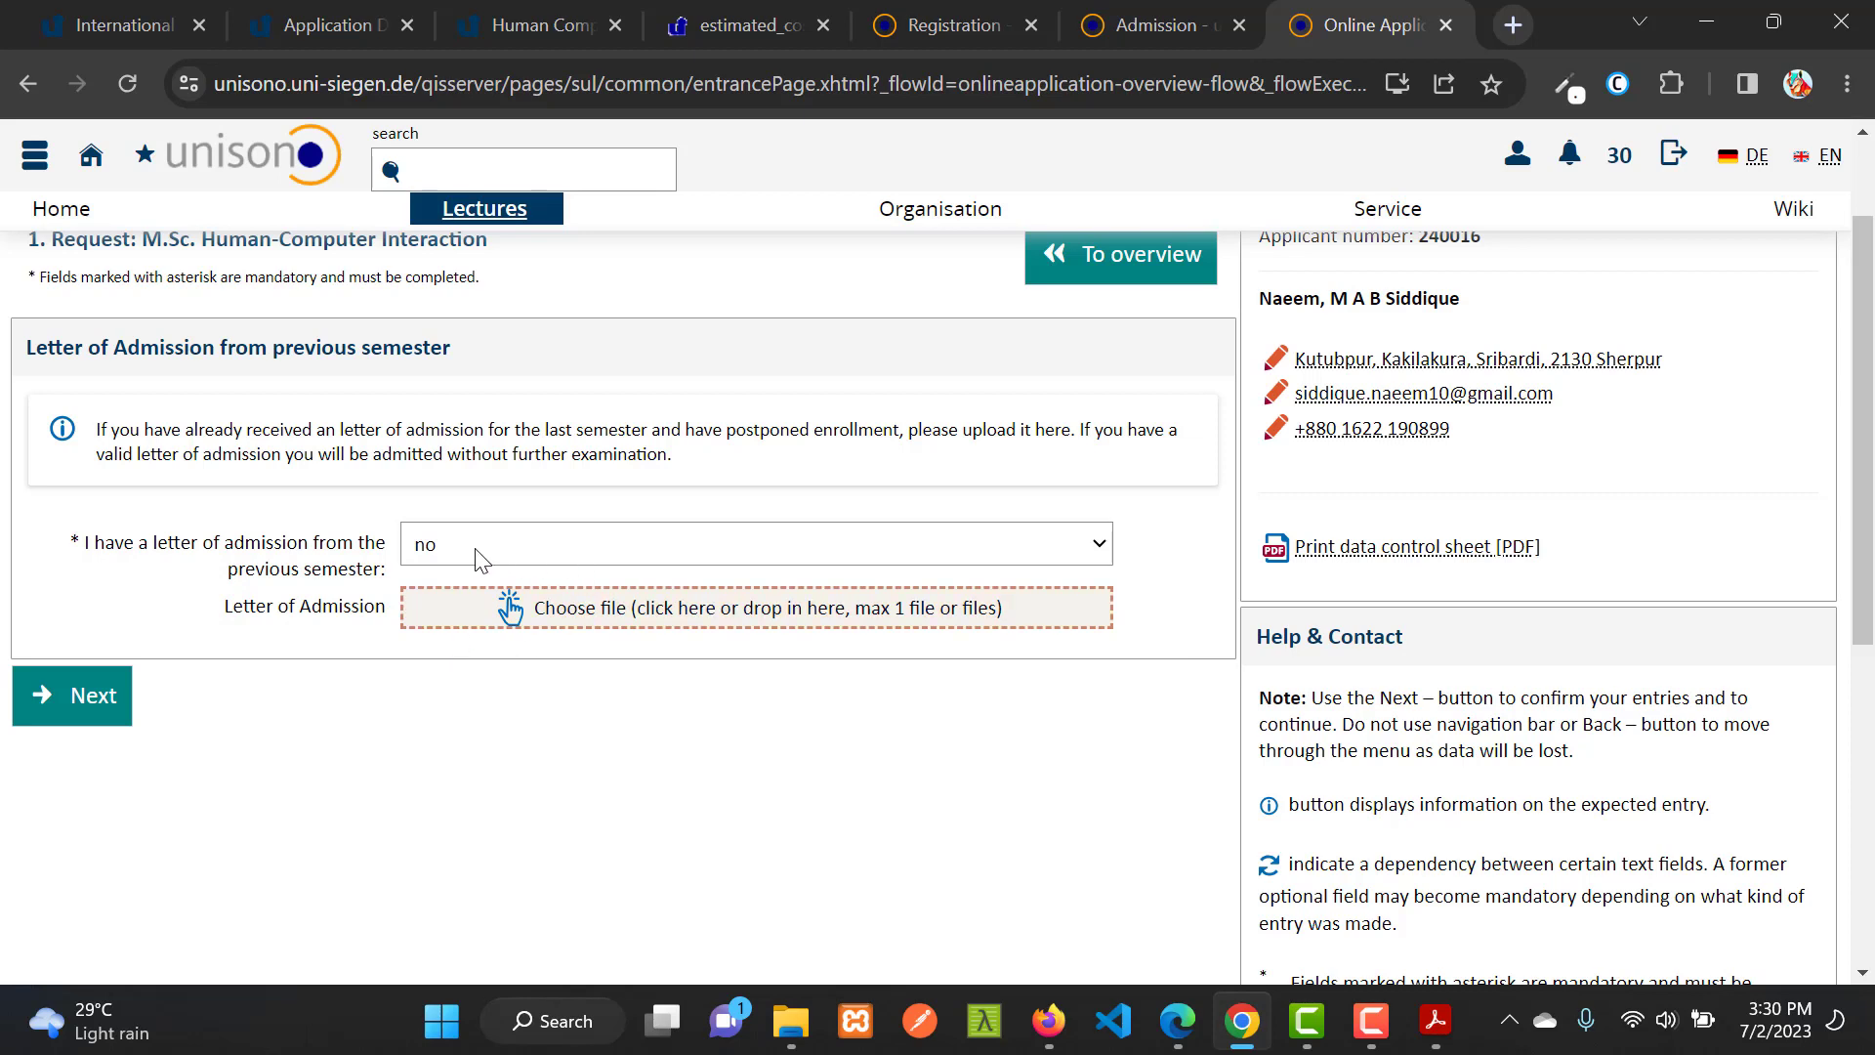
left_click(580, 557)
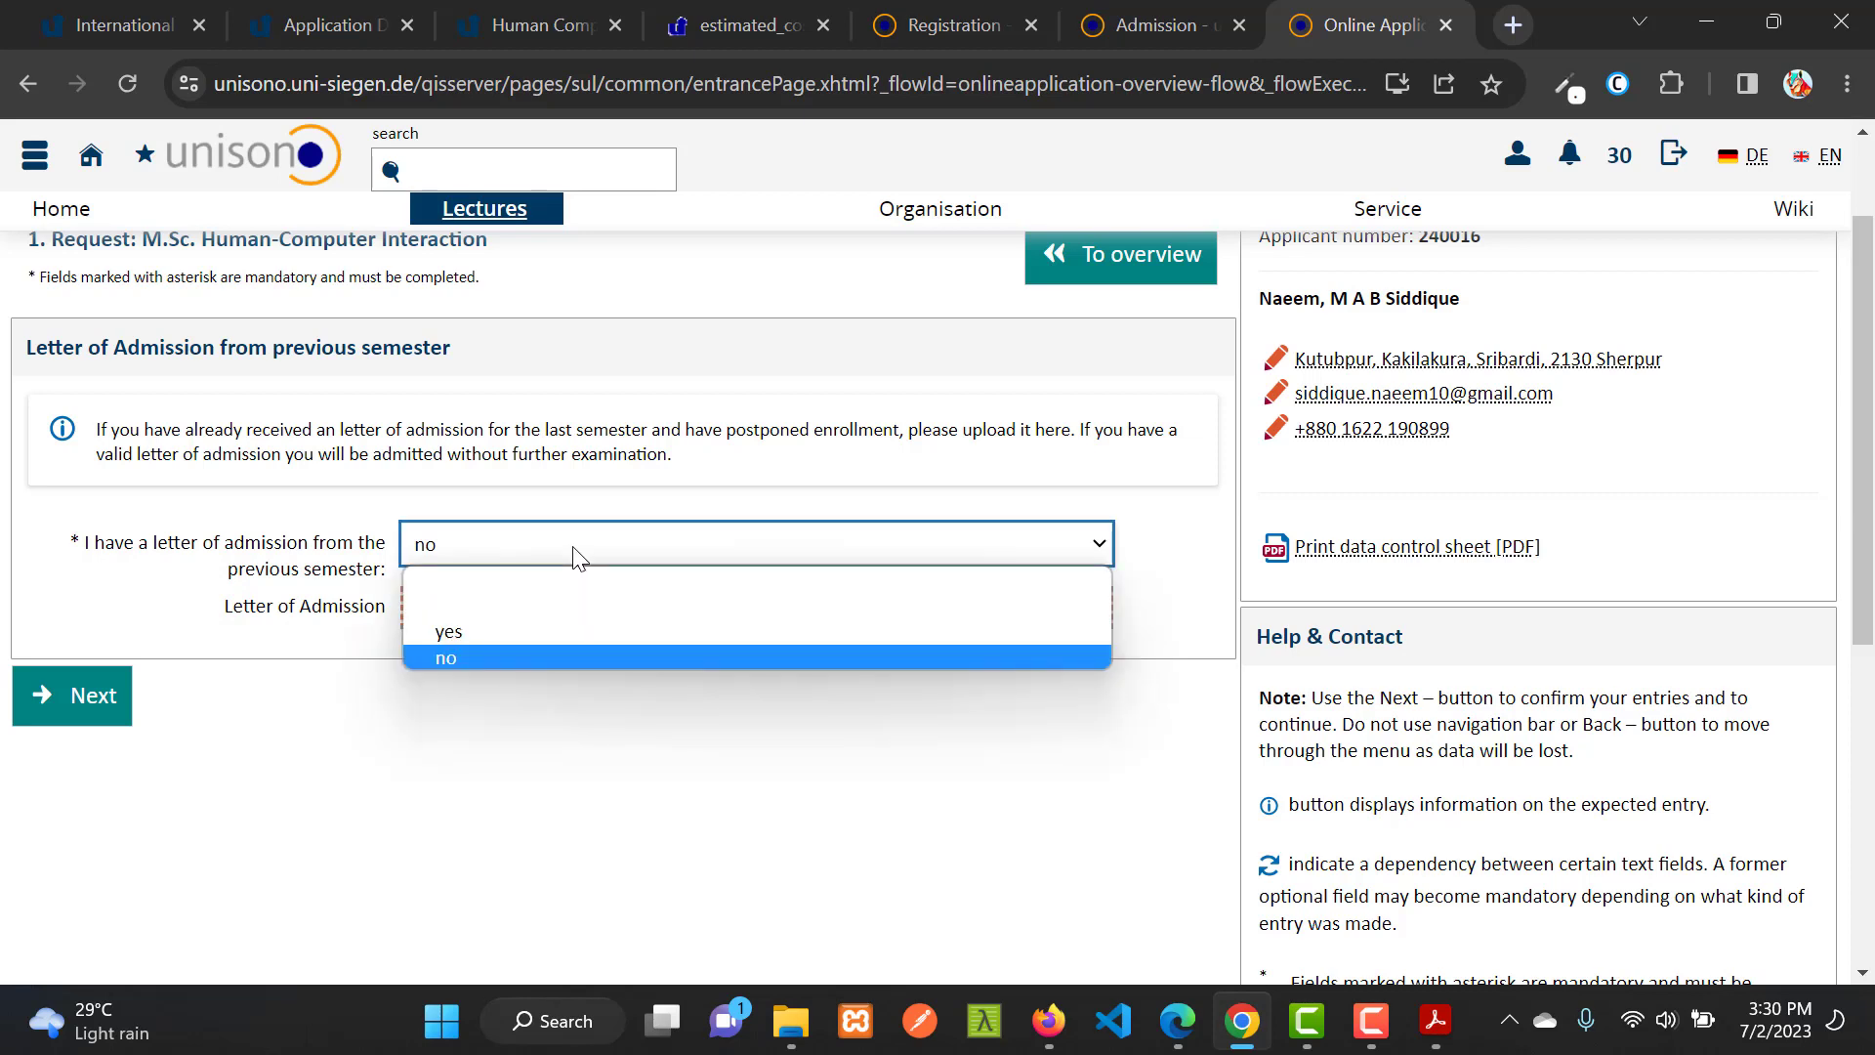
left_click(576, 548)
left_click(51, 699)
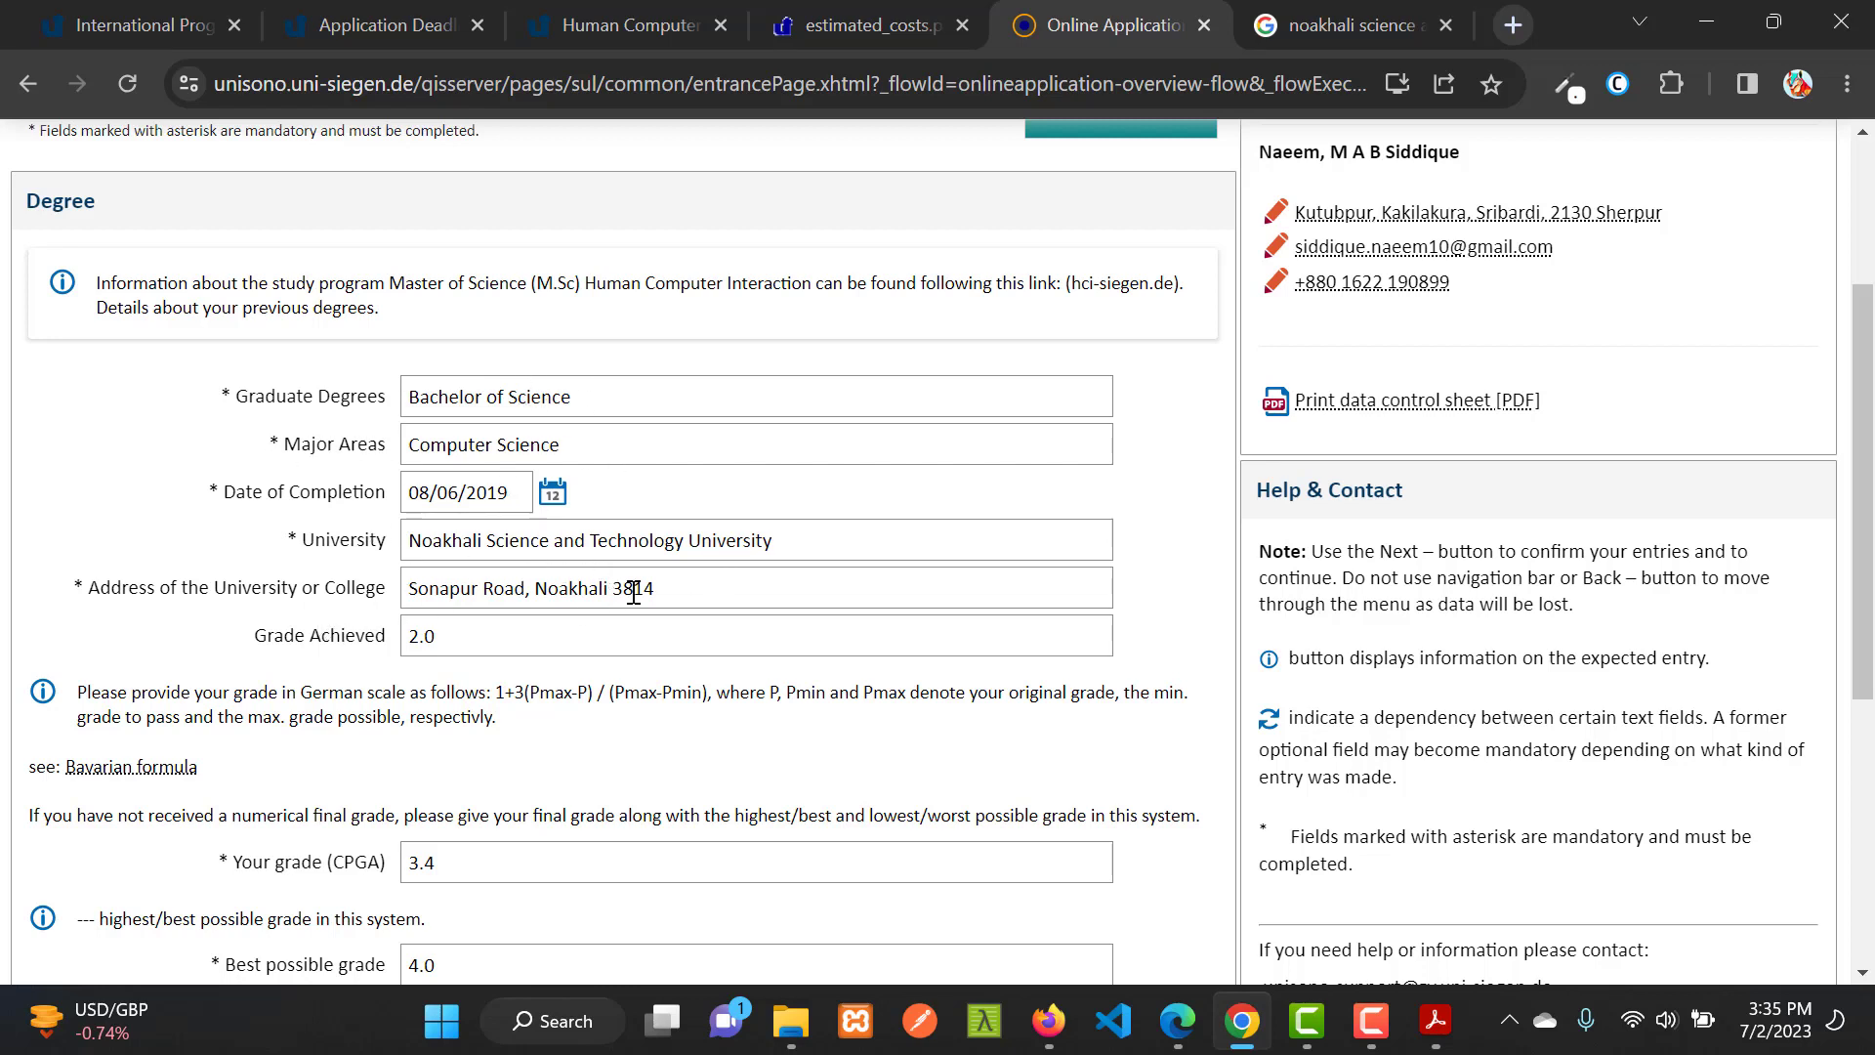
Check the achieved grade, CGPA, best possible grade and lowest passing grade in the Degree form, and continue to the next form.
scroll(498, 528, "down", 1)
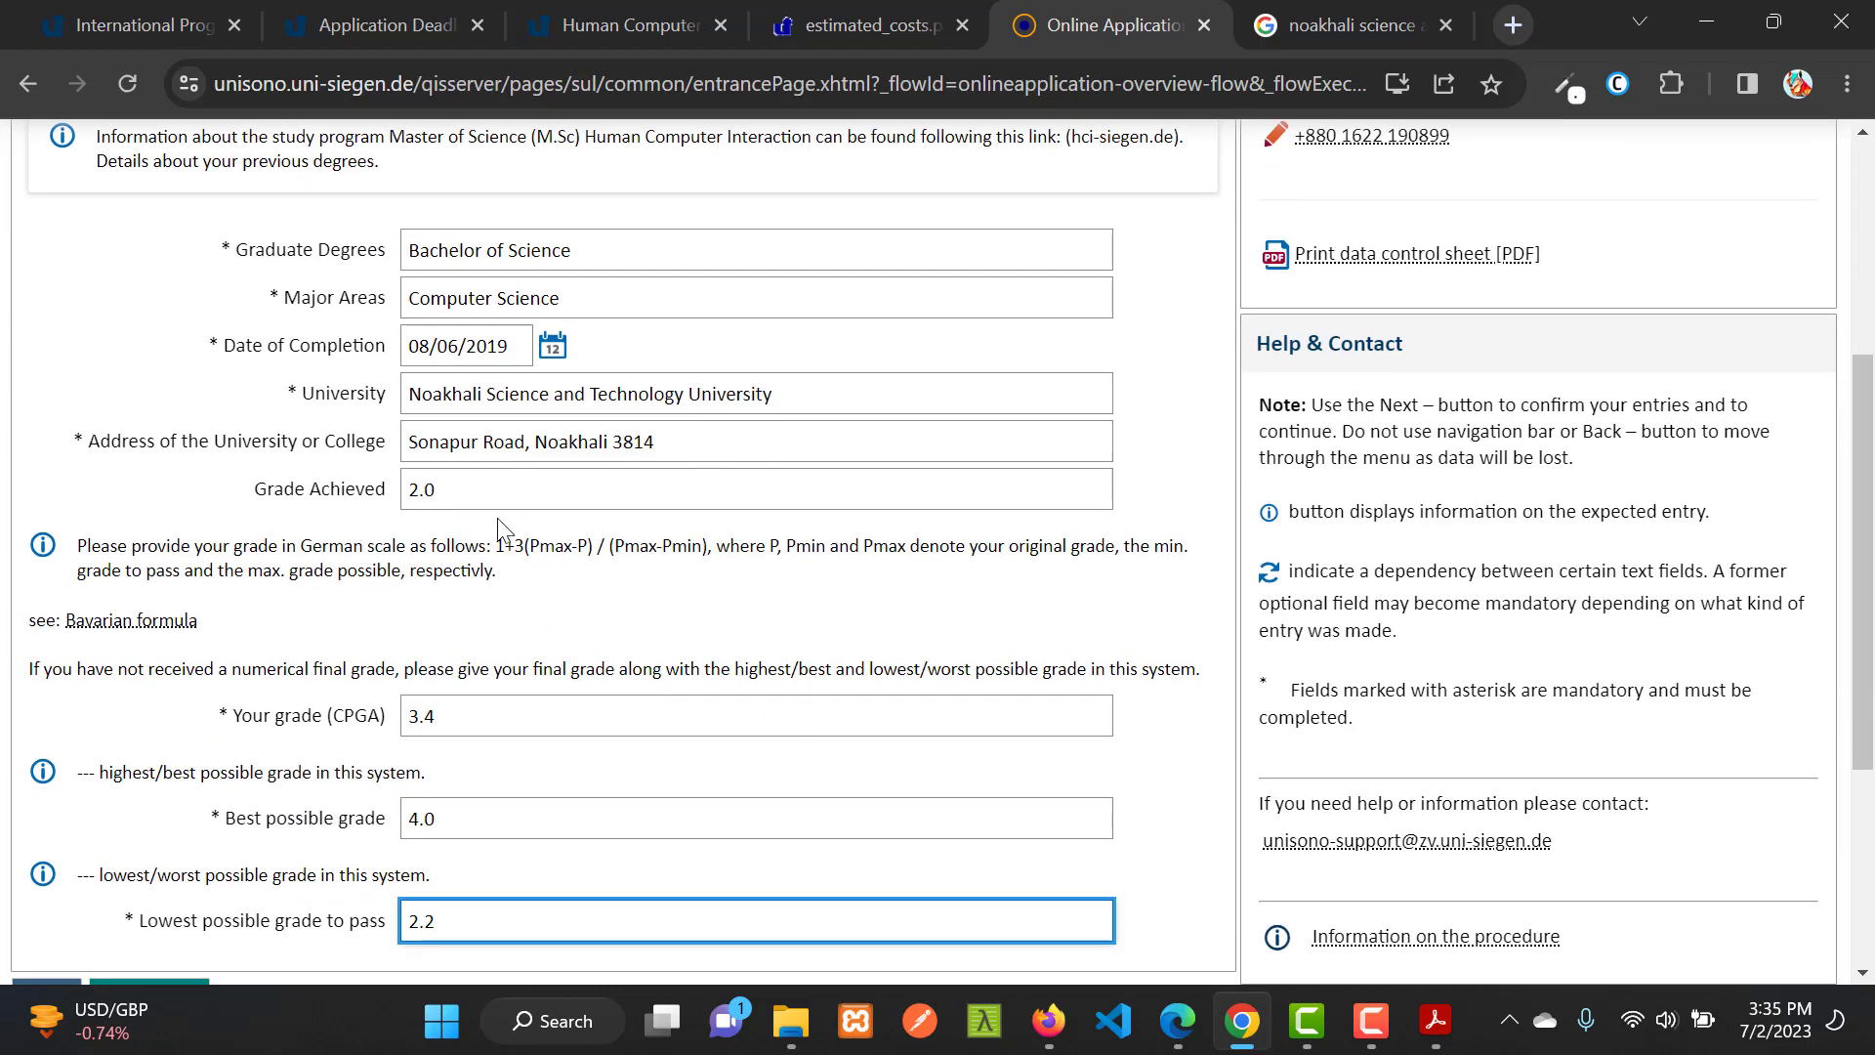
double_click(487, 491)
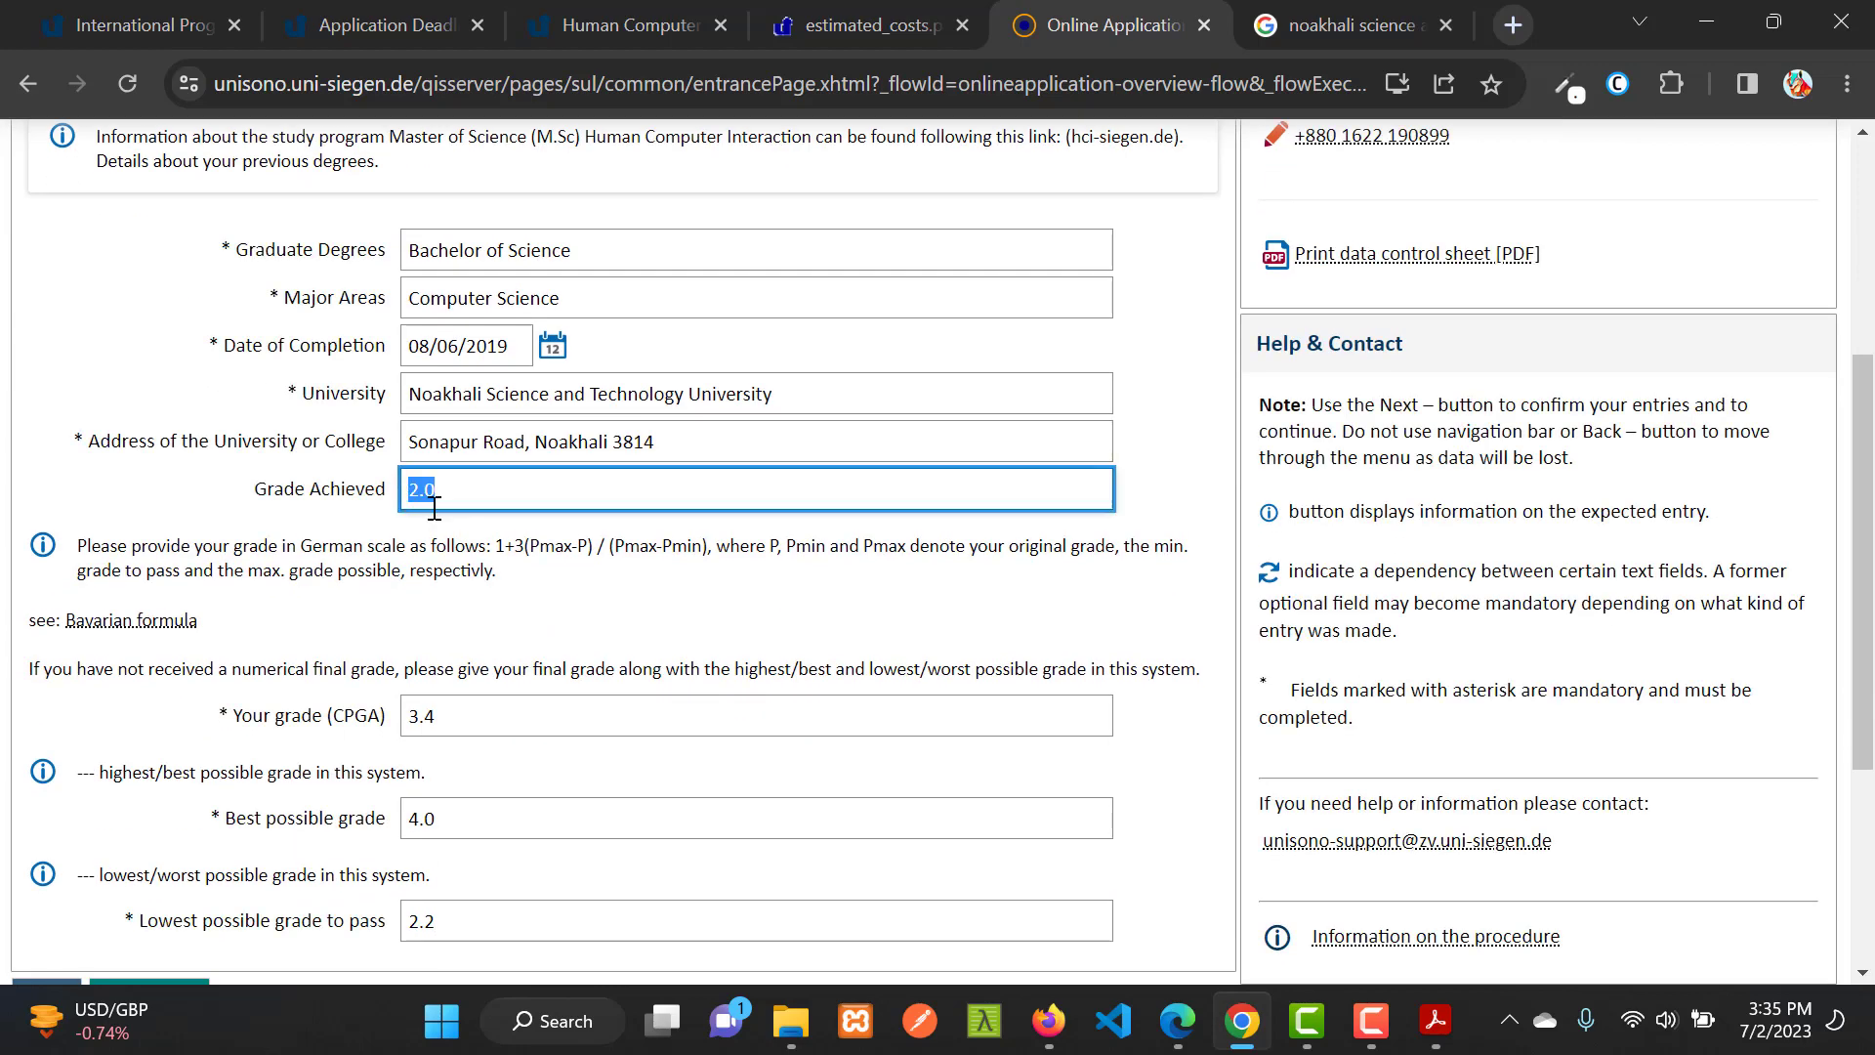
scroll(465, 561, "down", 1)
double_click(420, 570)
left_click(496, 572)
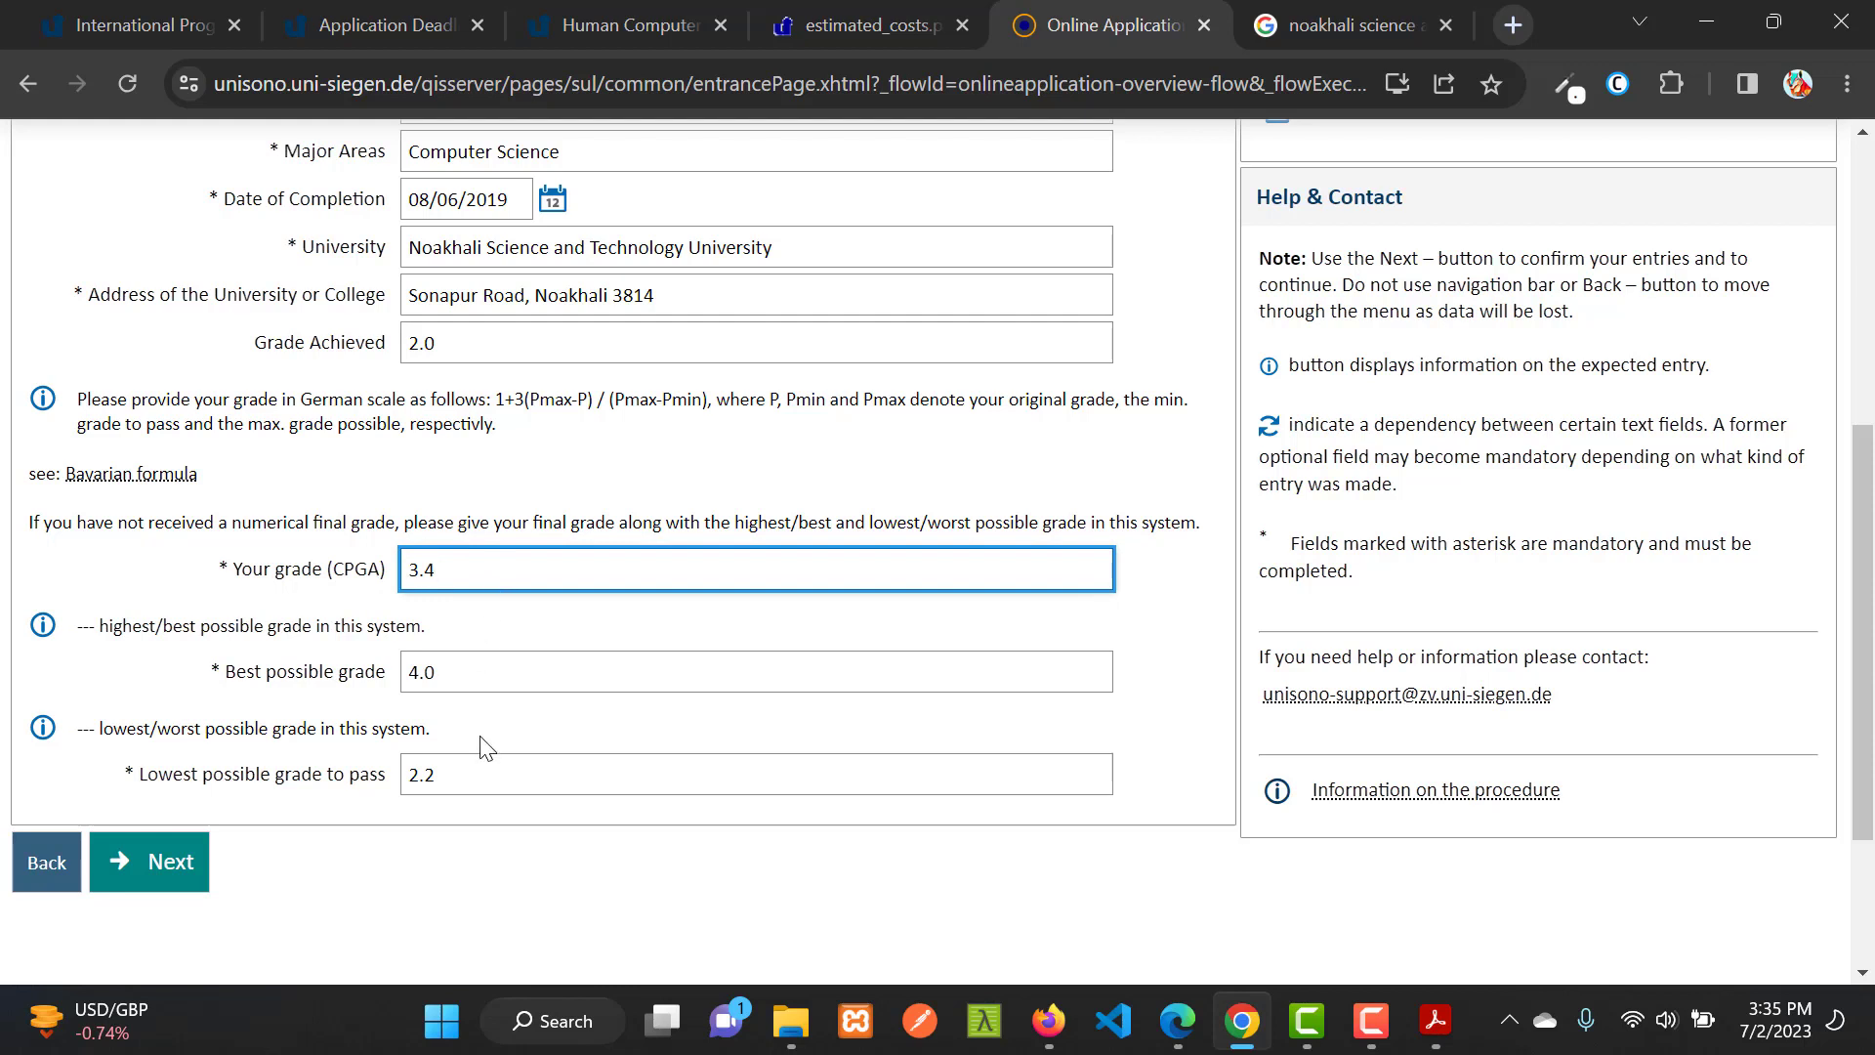
left_click(480, 680)
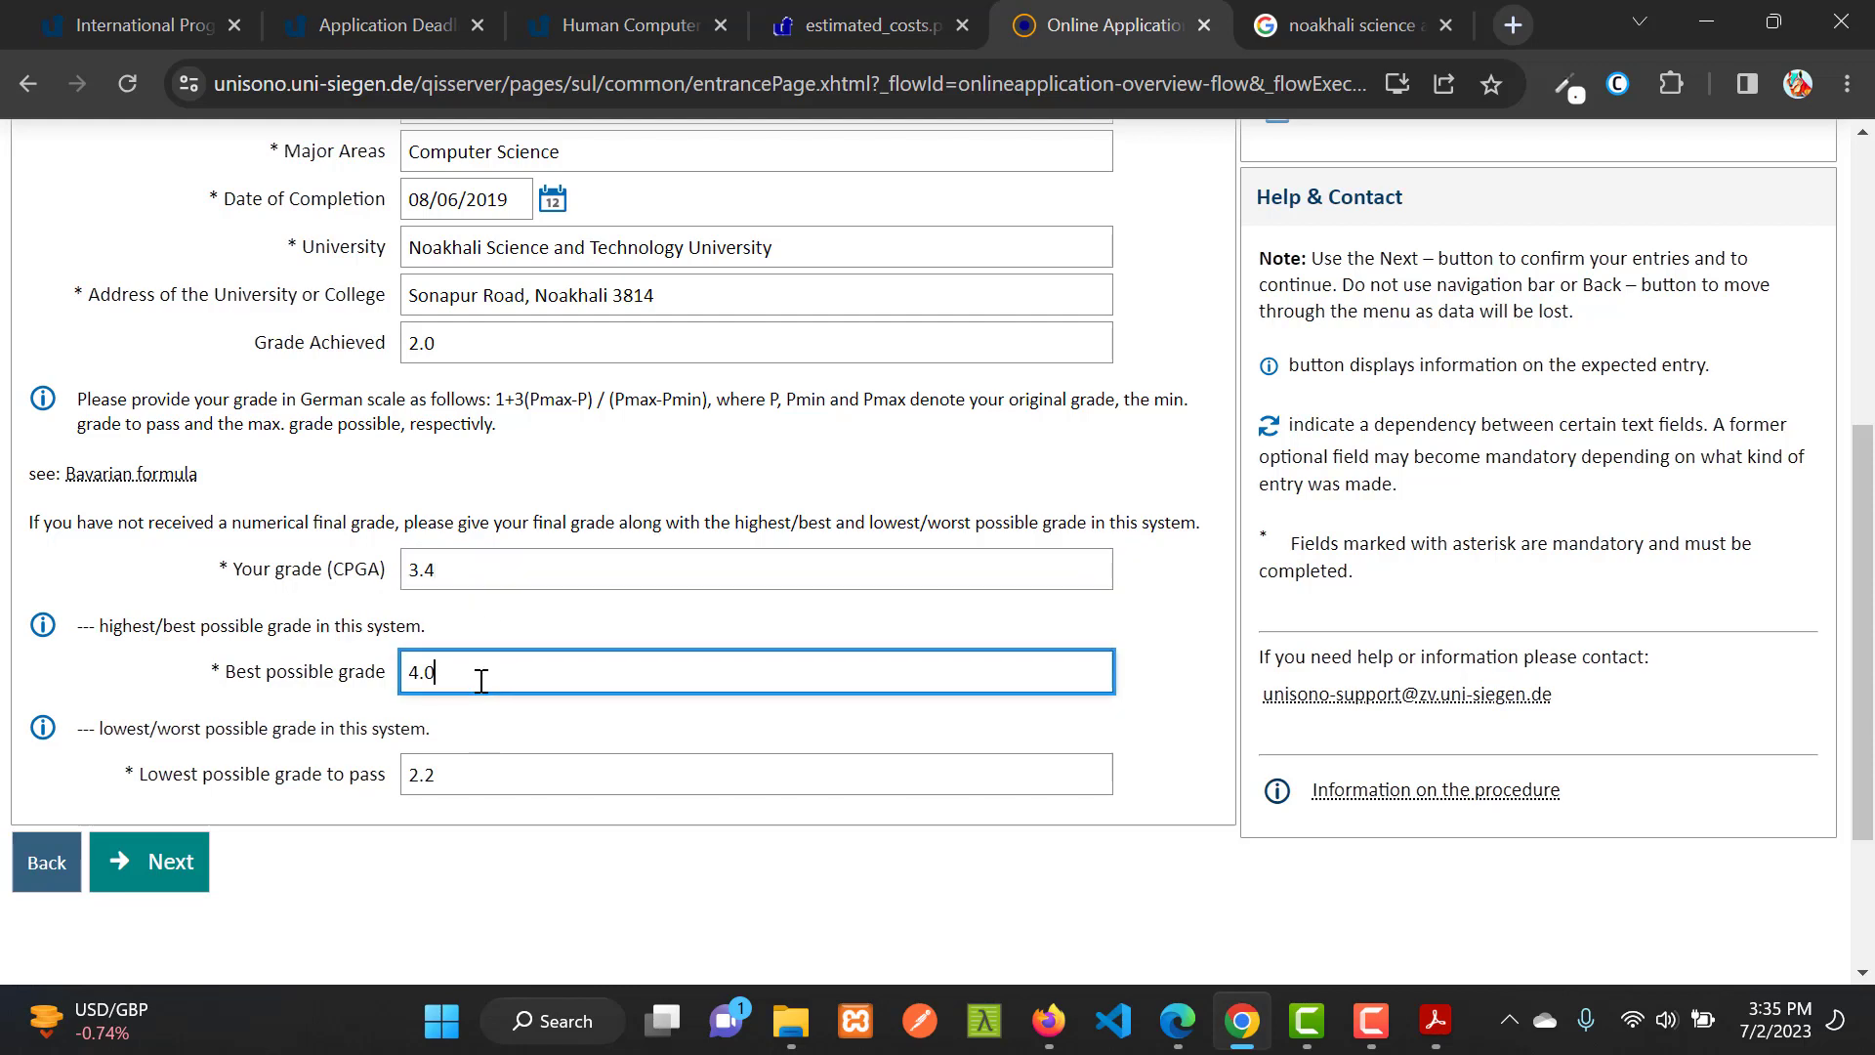
left_click(490, 773)
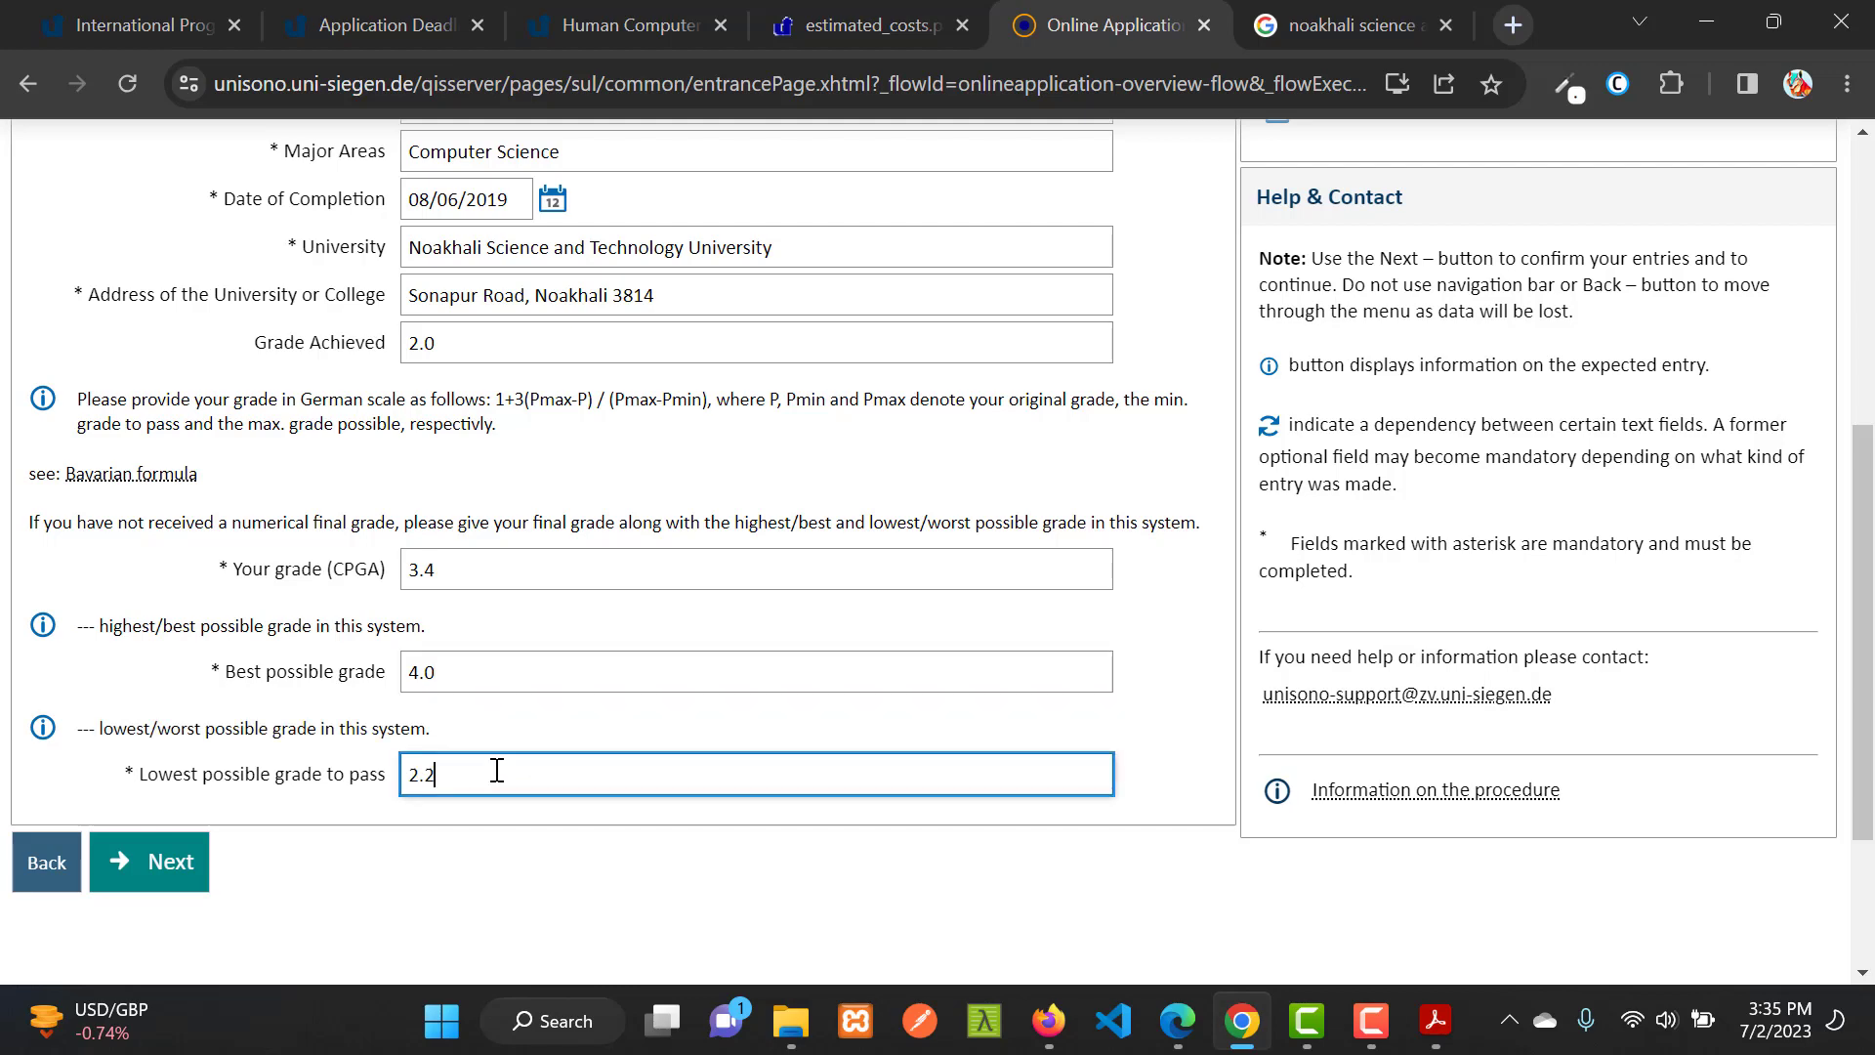
left_click(156, 862)
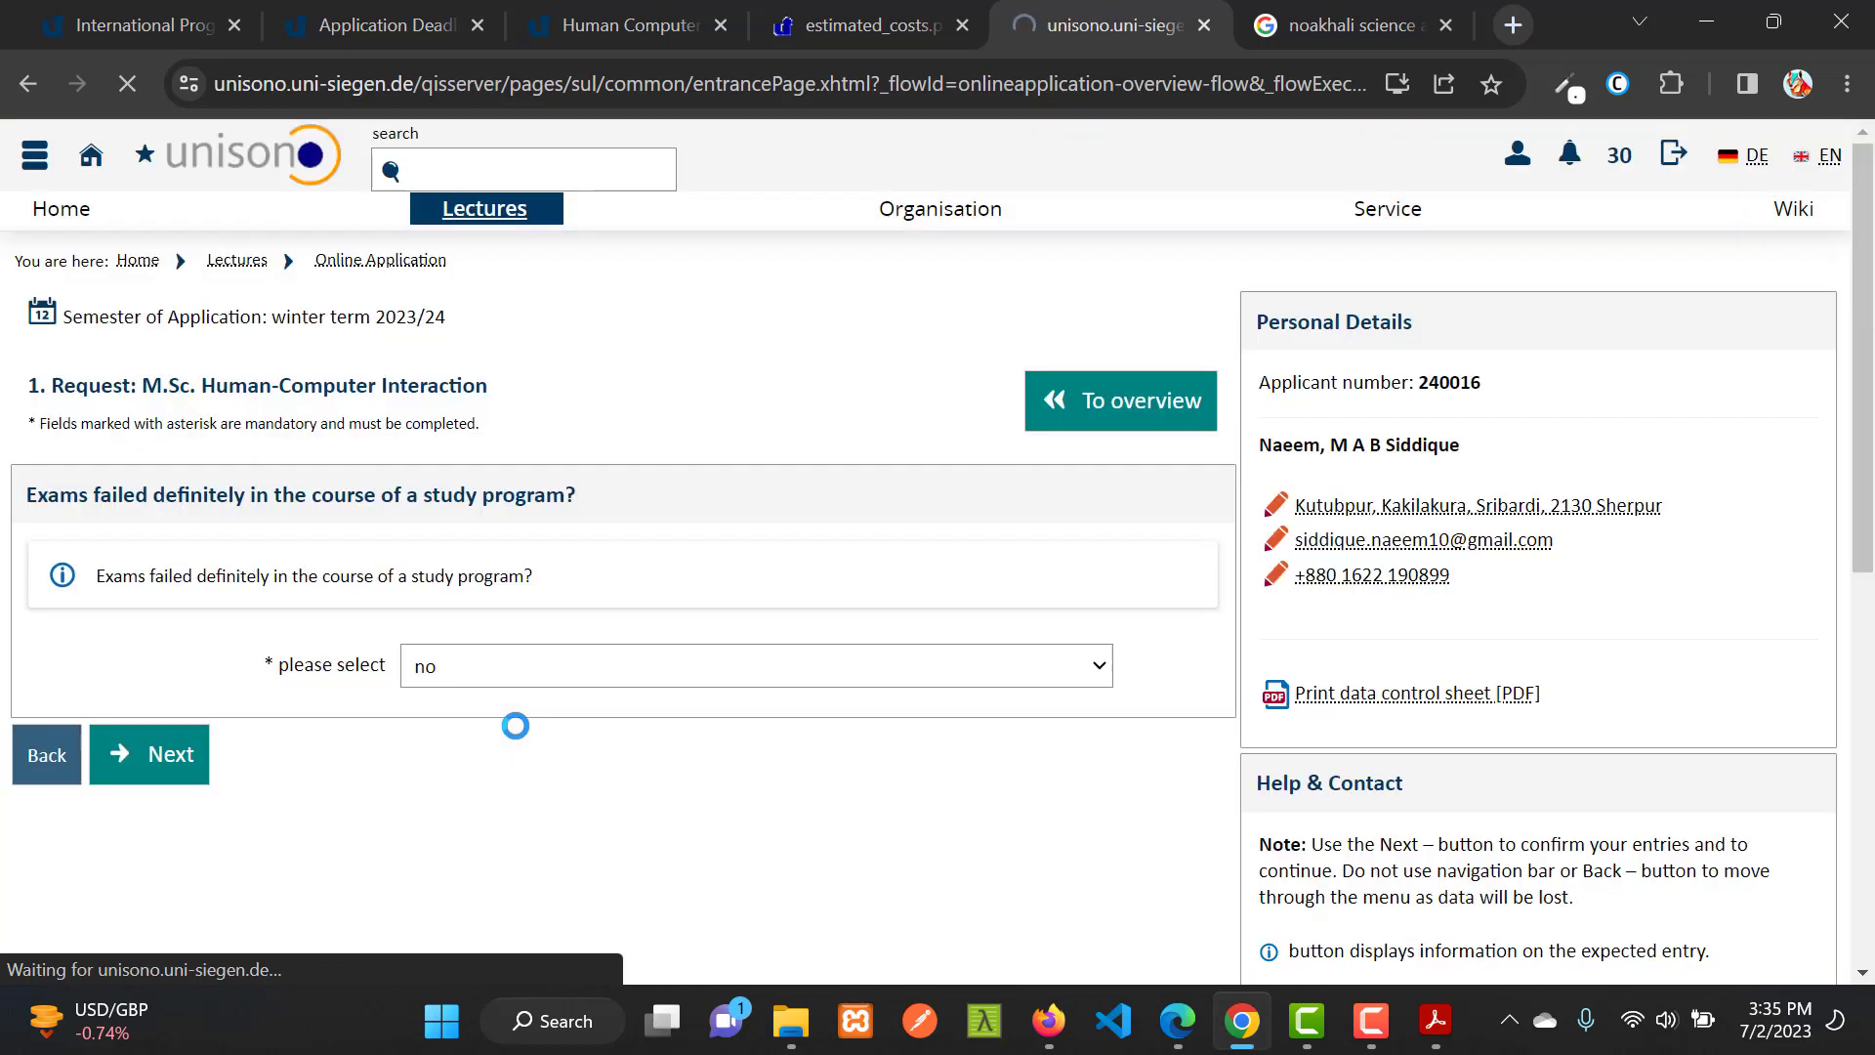
Keep the answer no for exams failed definitely in the course of a study program and continue to the next form.
left_click(656, 664)
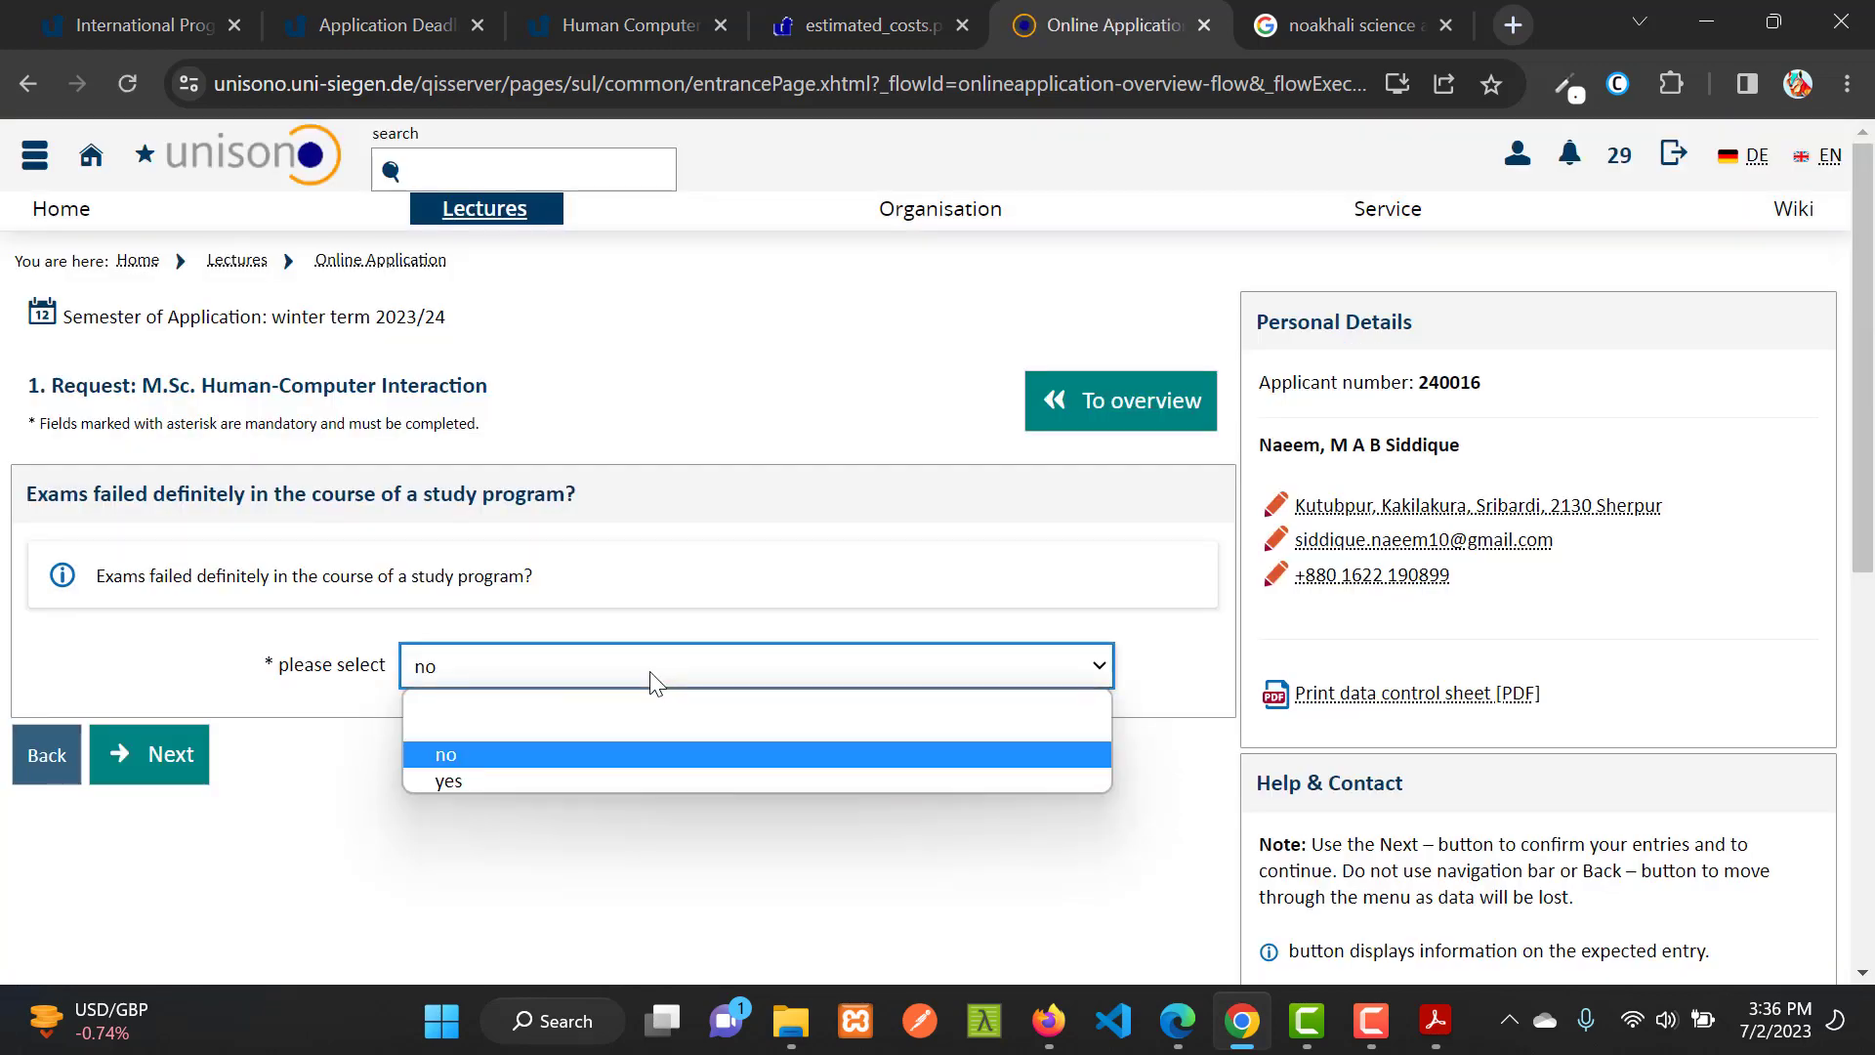
left_click(651, 680)
left_click(156, 774)
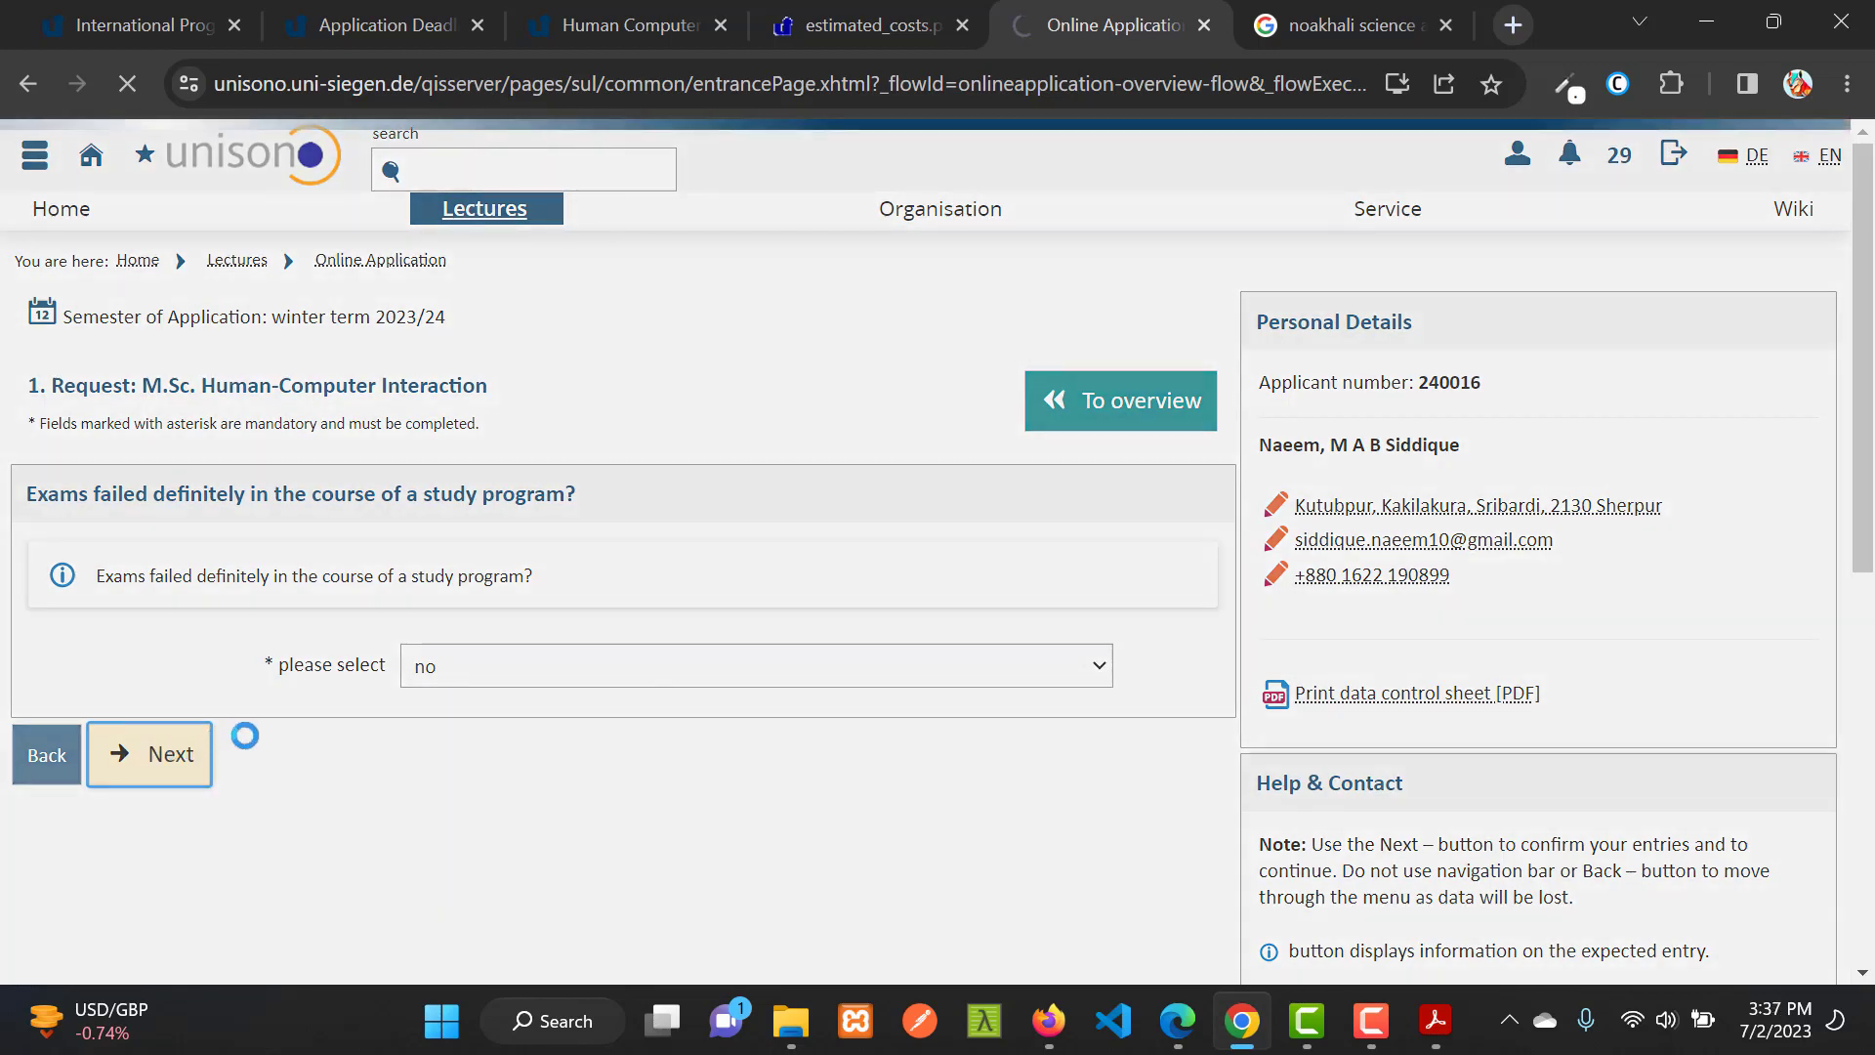
Choose (1) subject related academic degree of "Bachelor of Science" as the kind of entrance requirement and continue to the next form.
scroll(816, 693, "down", 5)
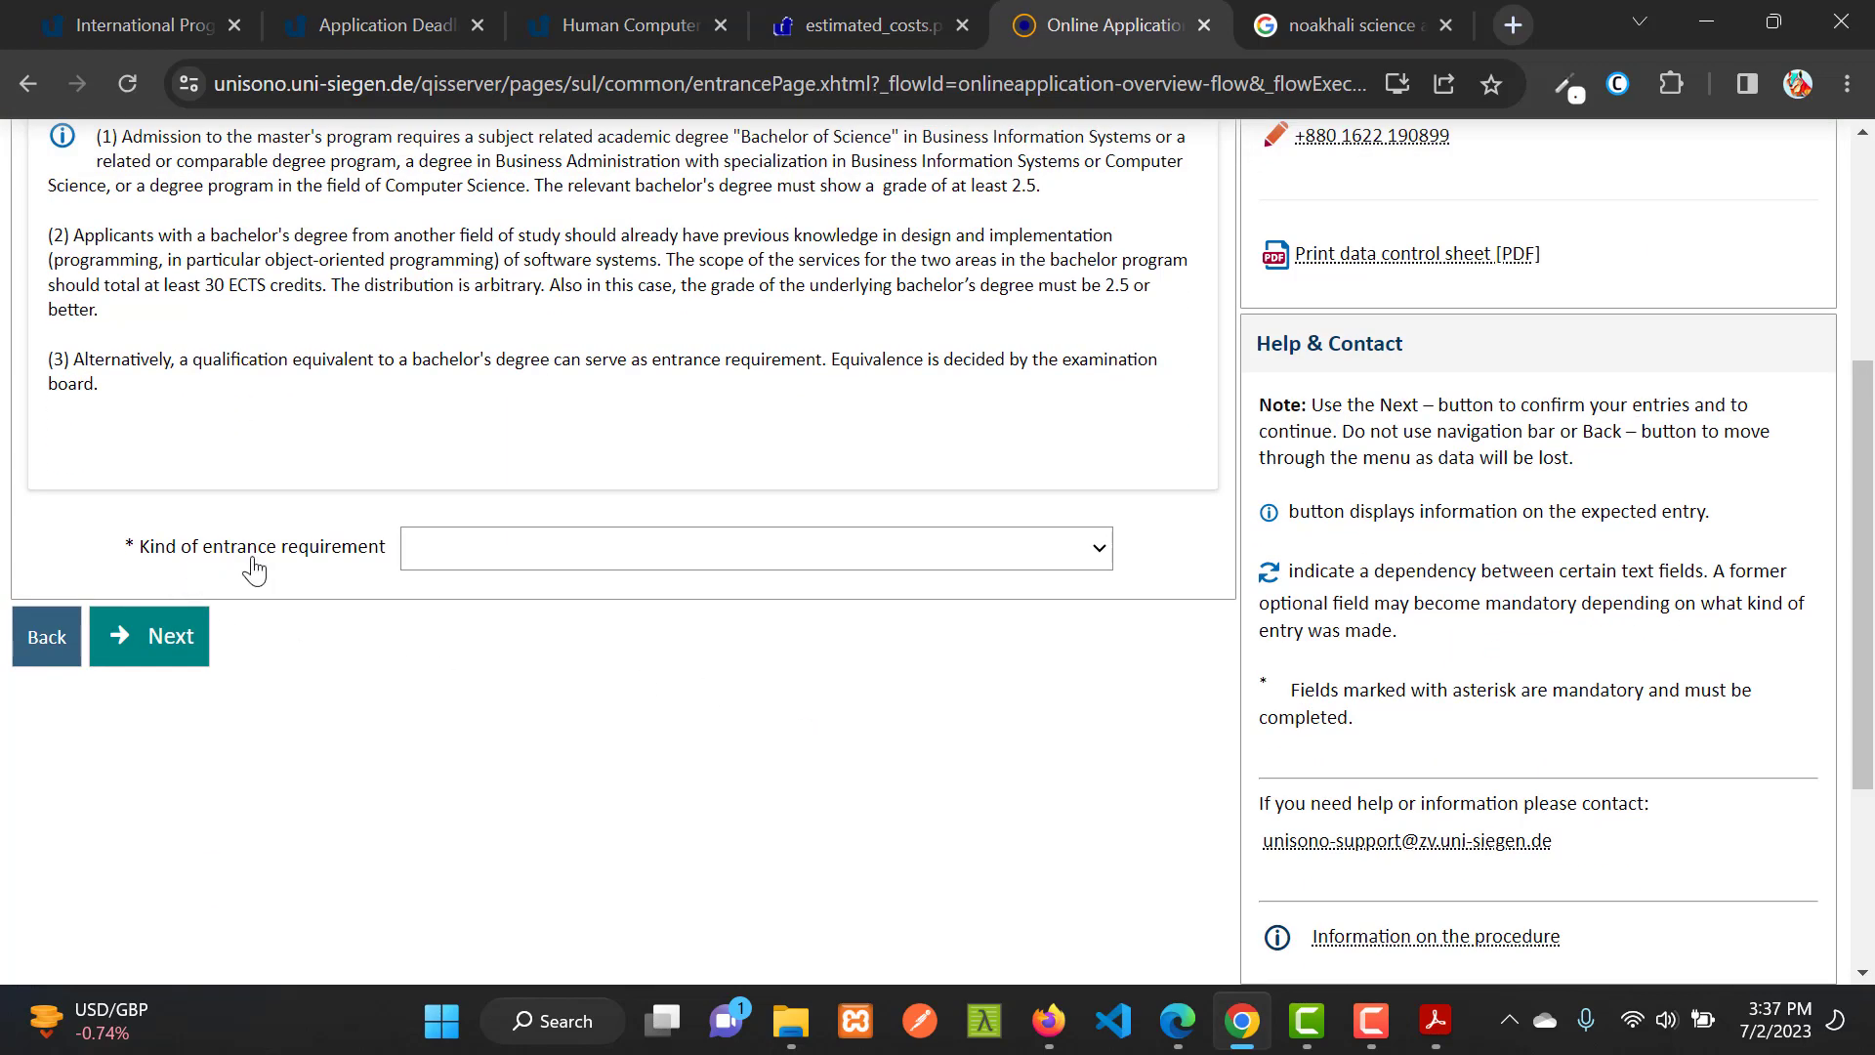
left_click(511, 552)
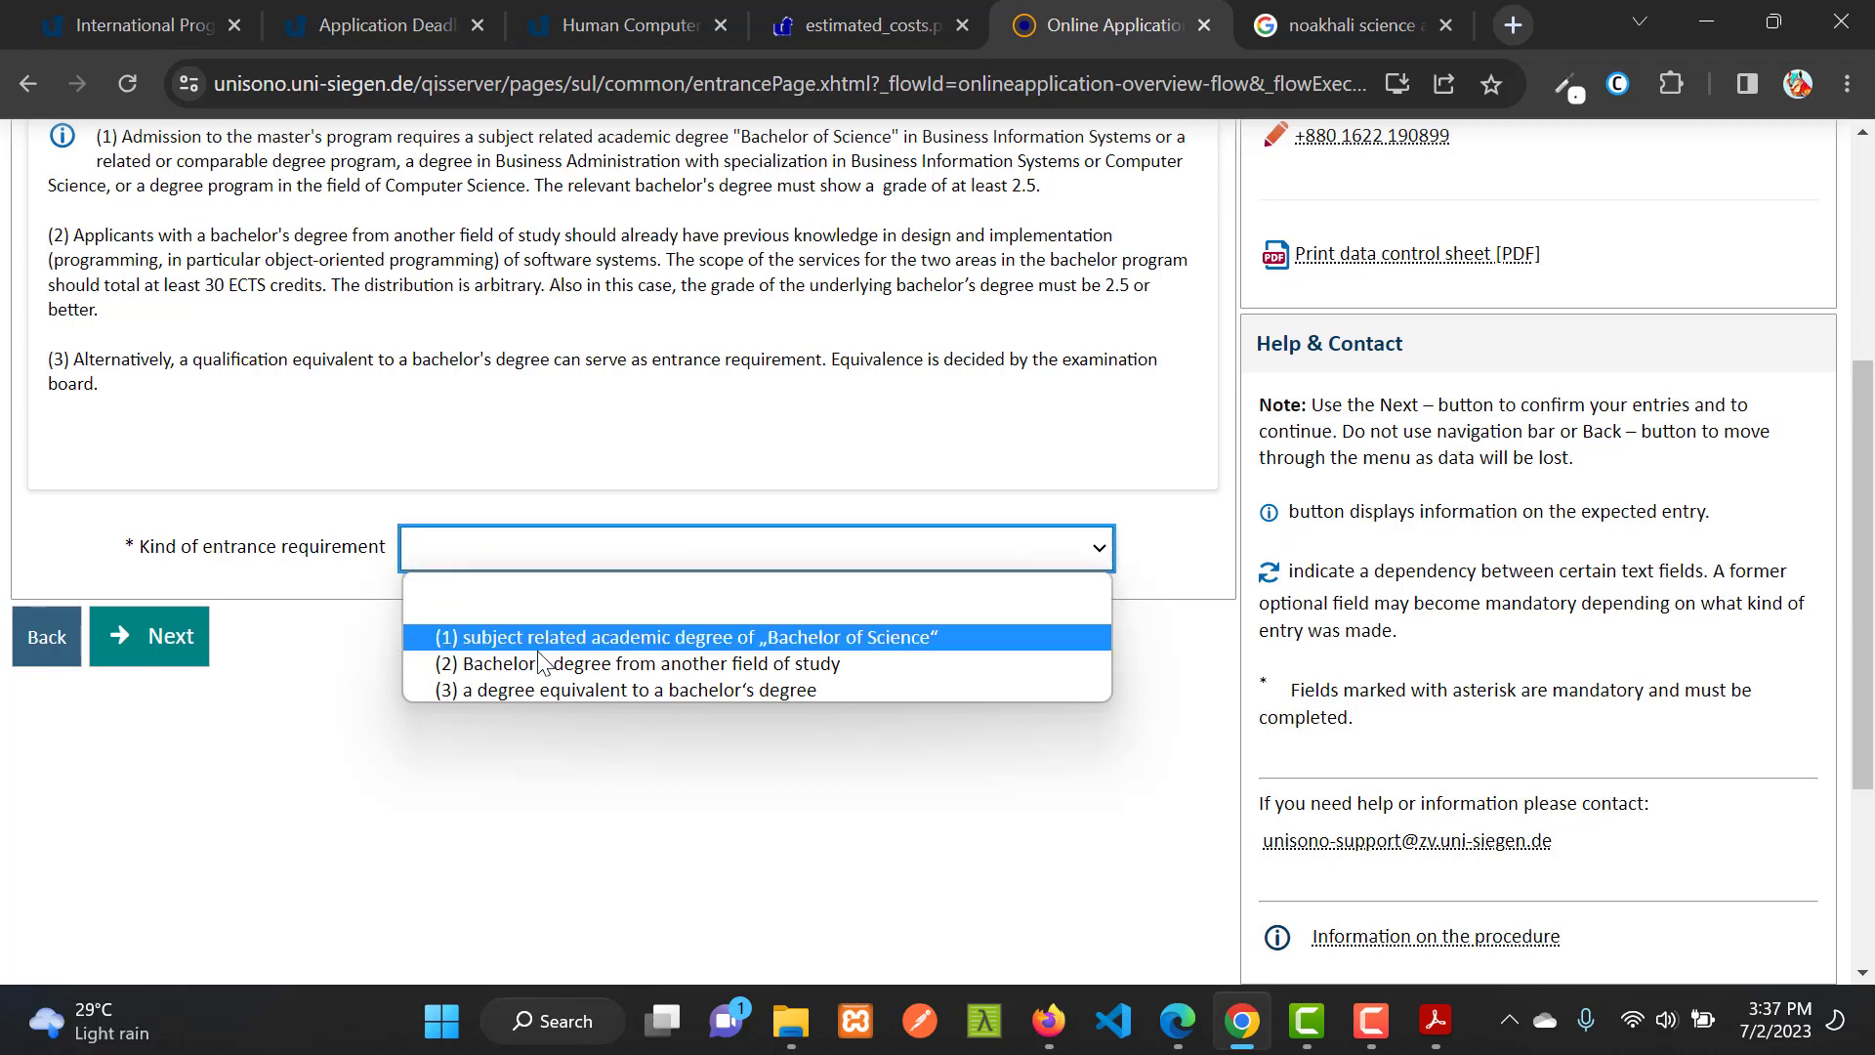
left_click(653, 641)
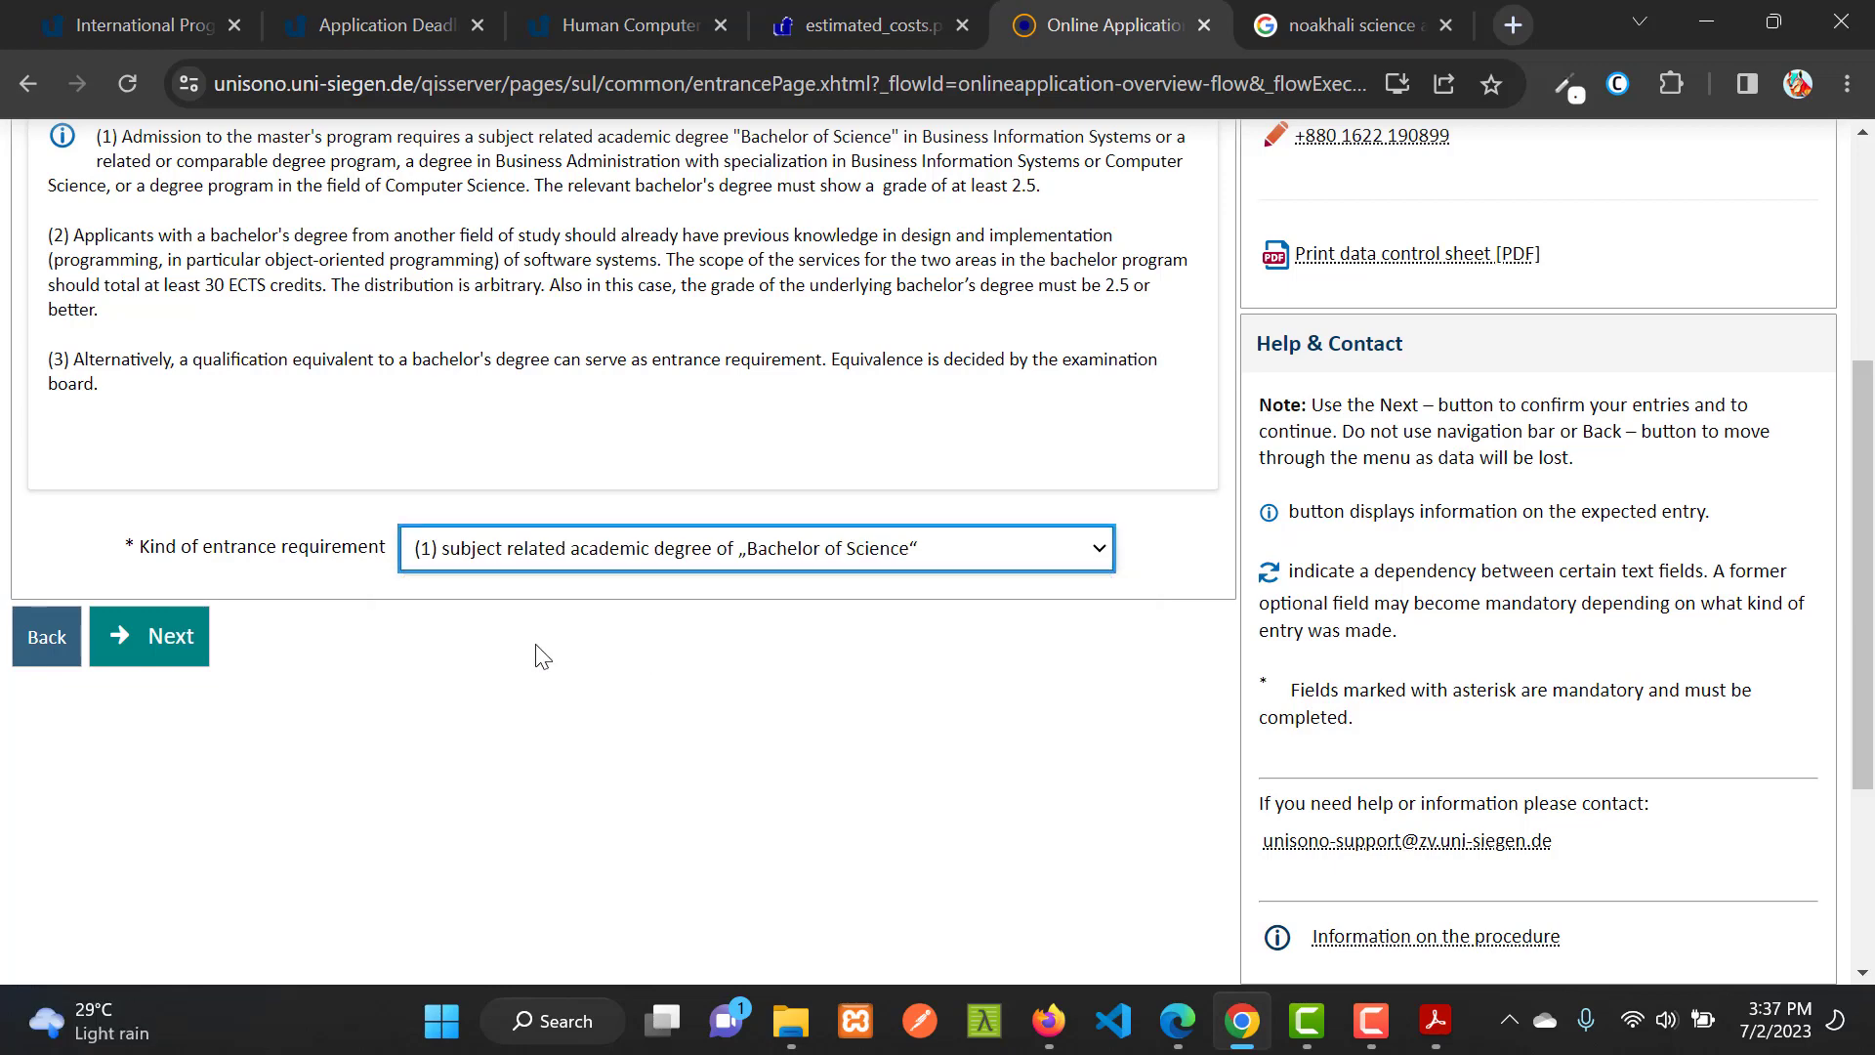
left_click(183, 630)
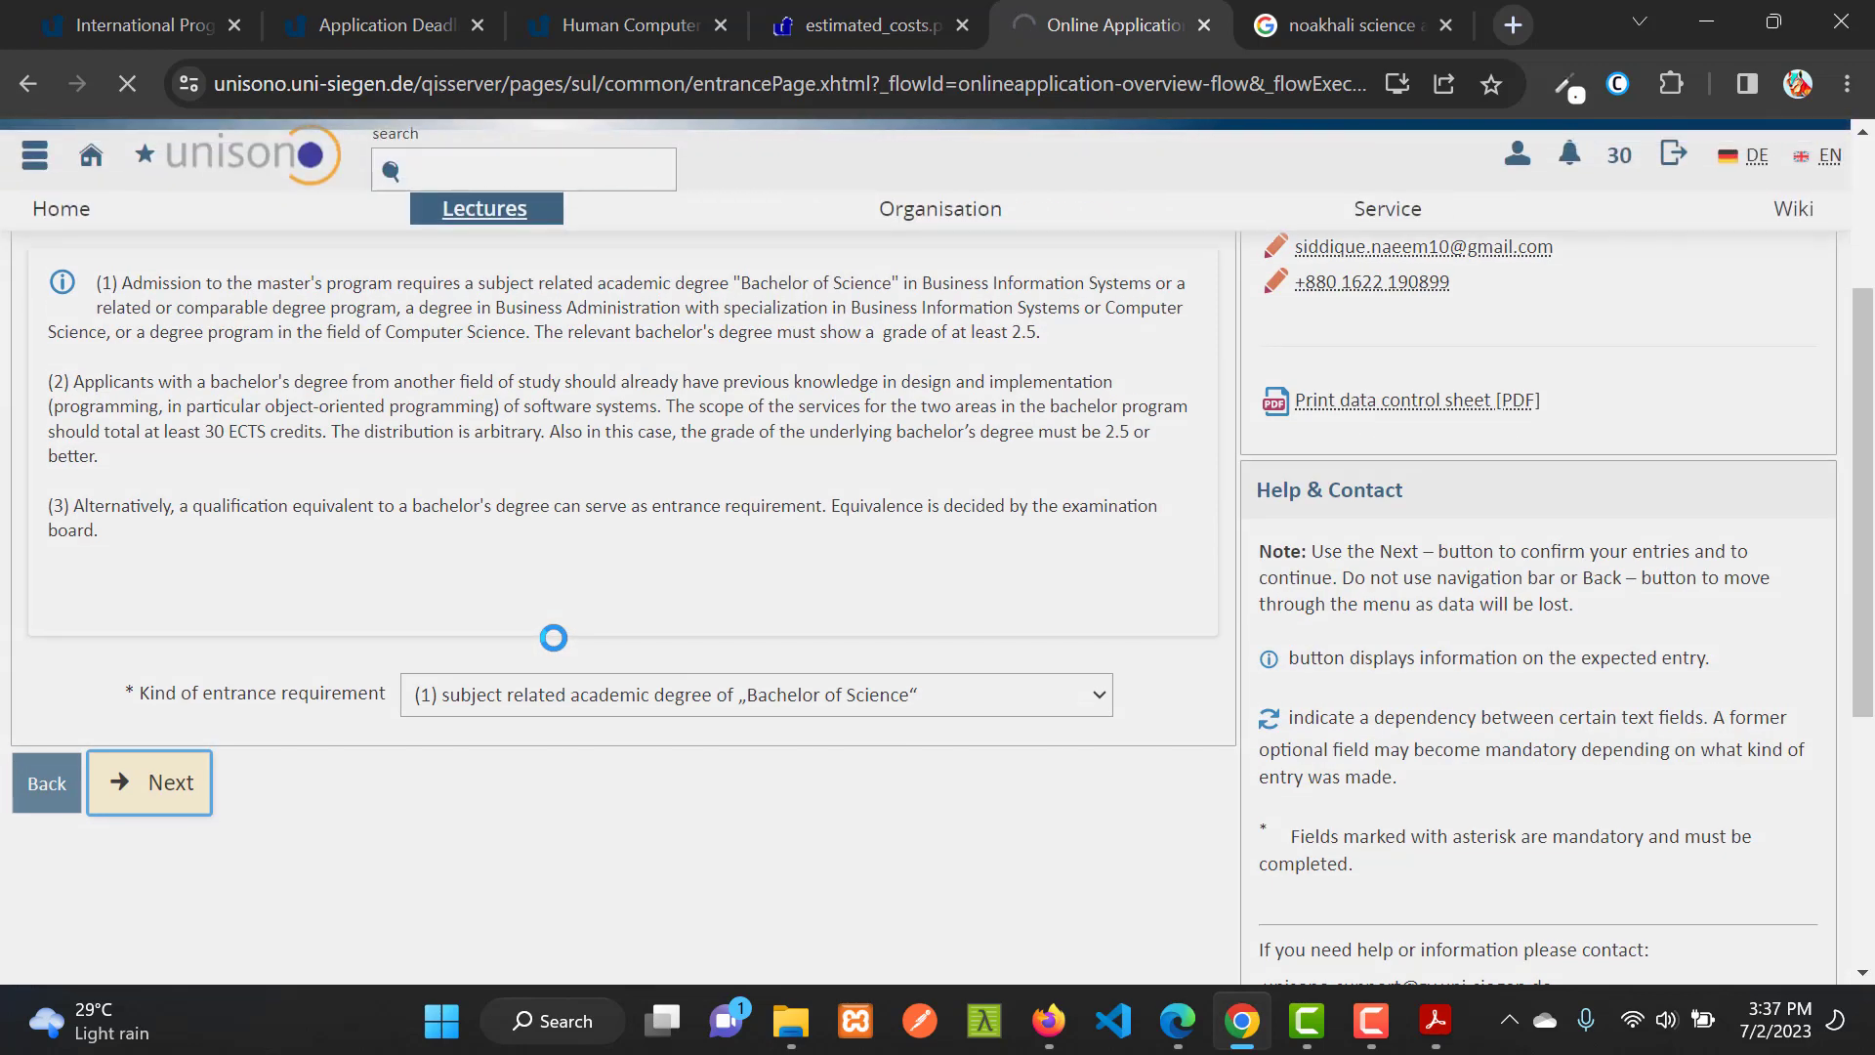
Set the degree program to Computer Science and the bachelor grade achieved to 2.0, and continue to the next form.
left_click(533, 569)
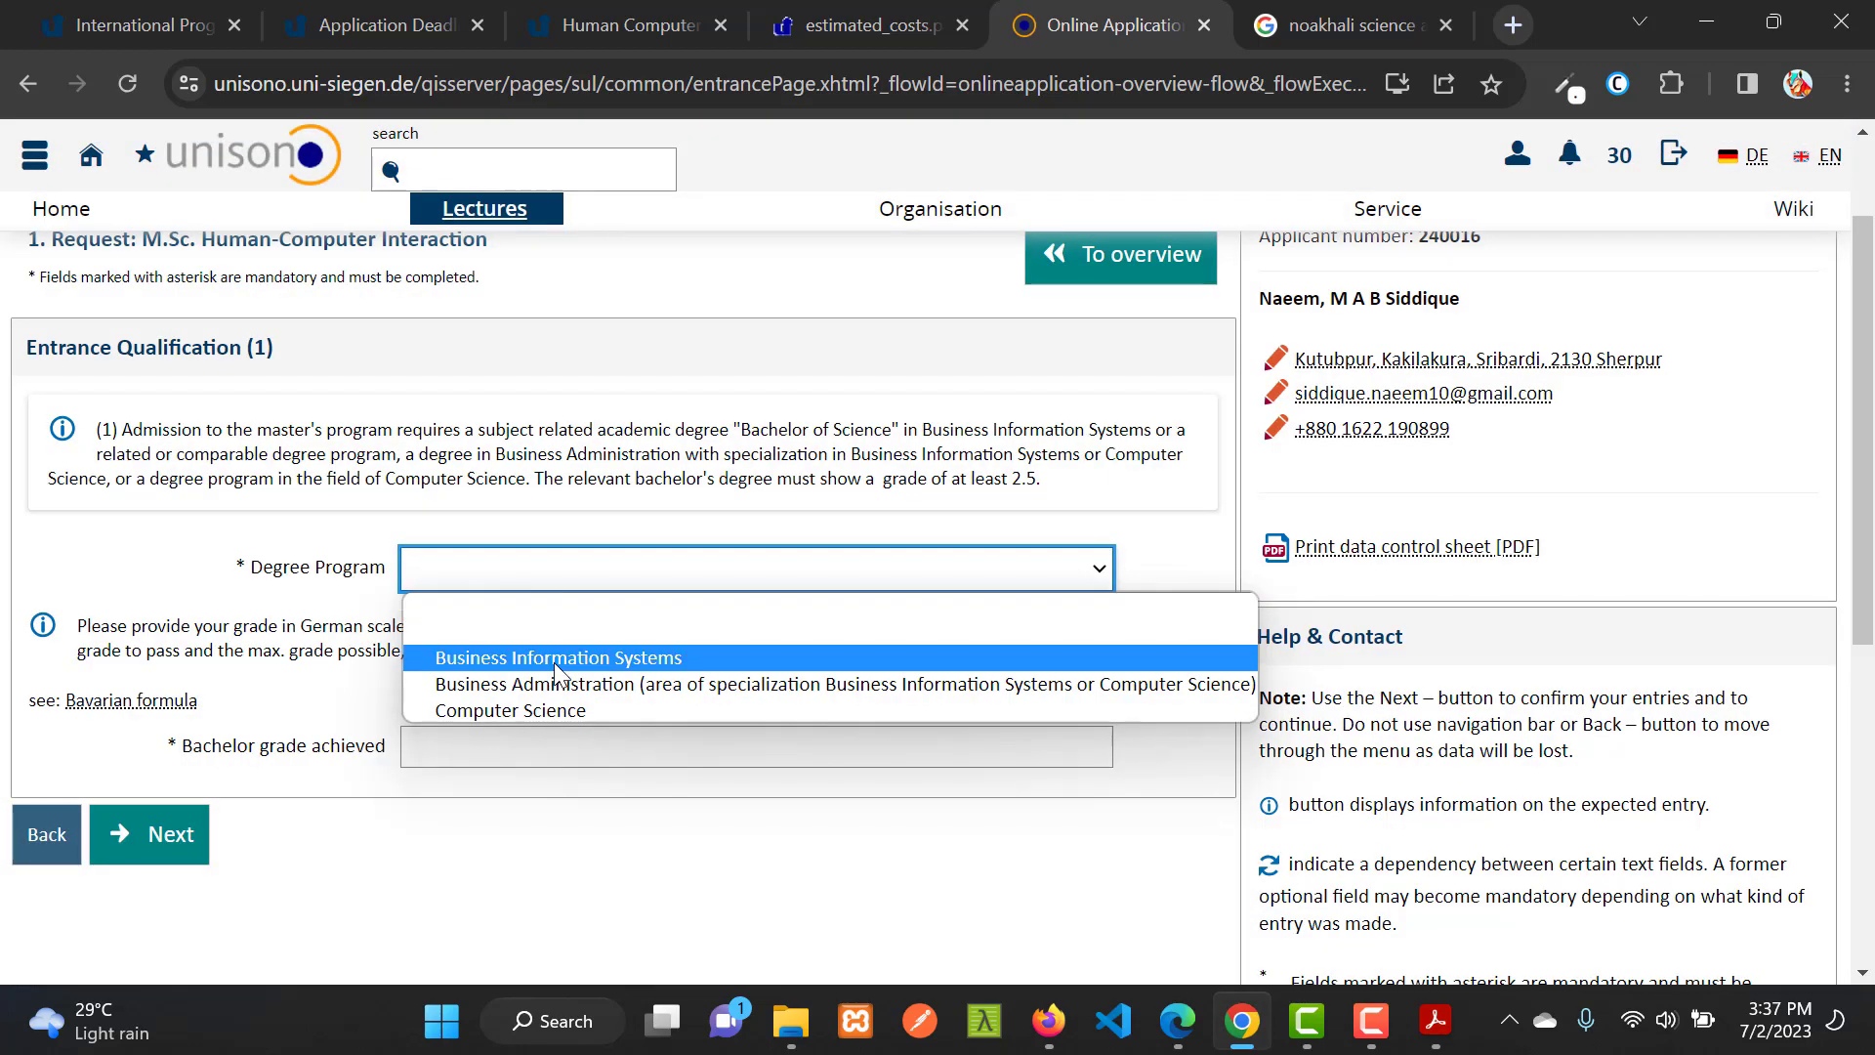
left_click(533, 708)
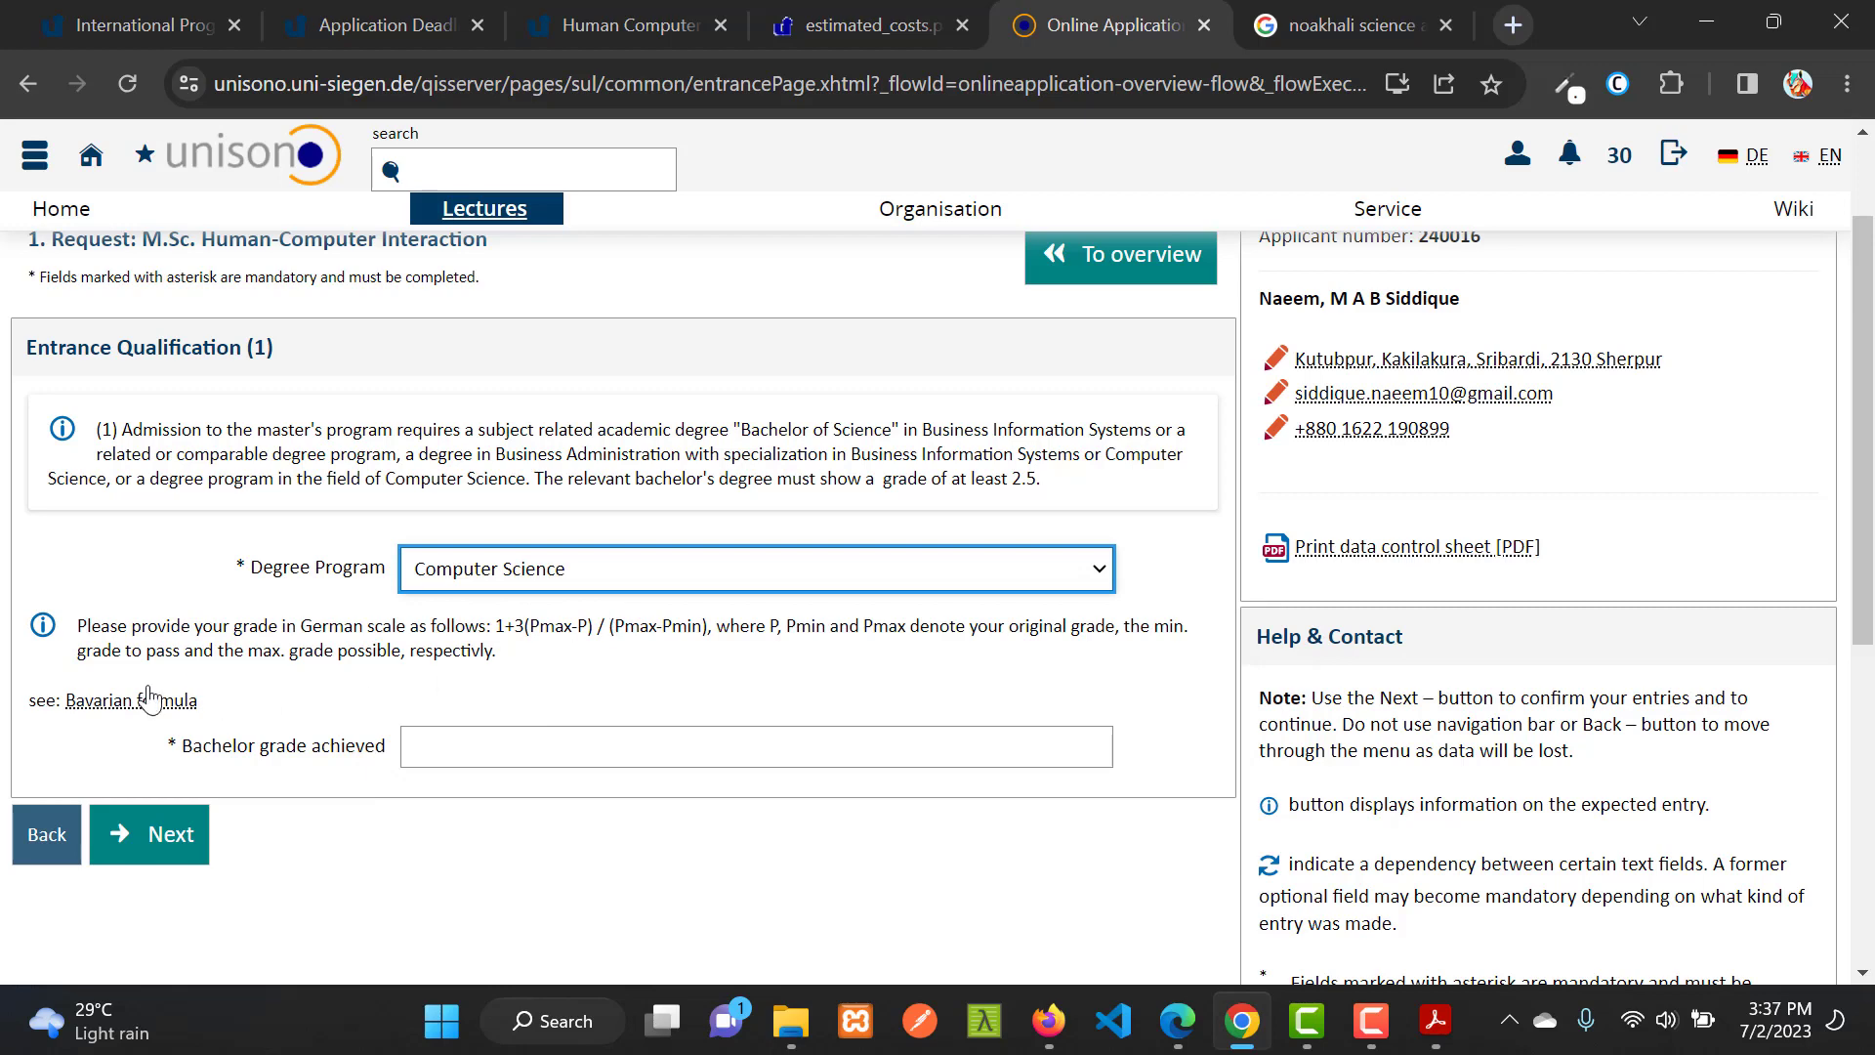
scroll(419, 688, "down", 3)
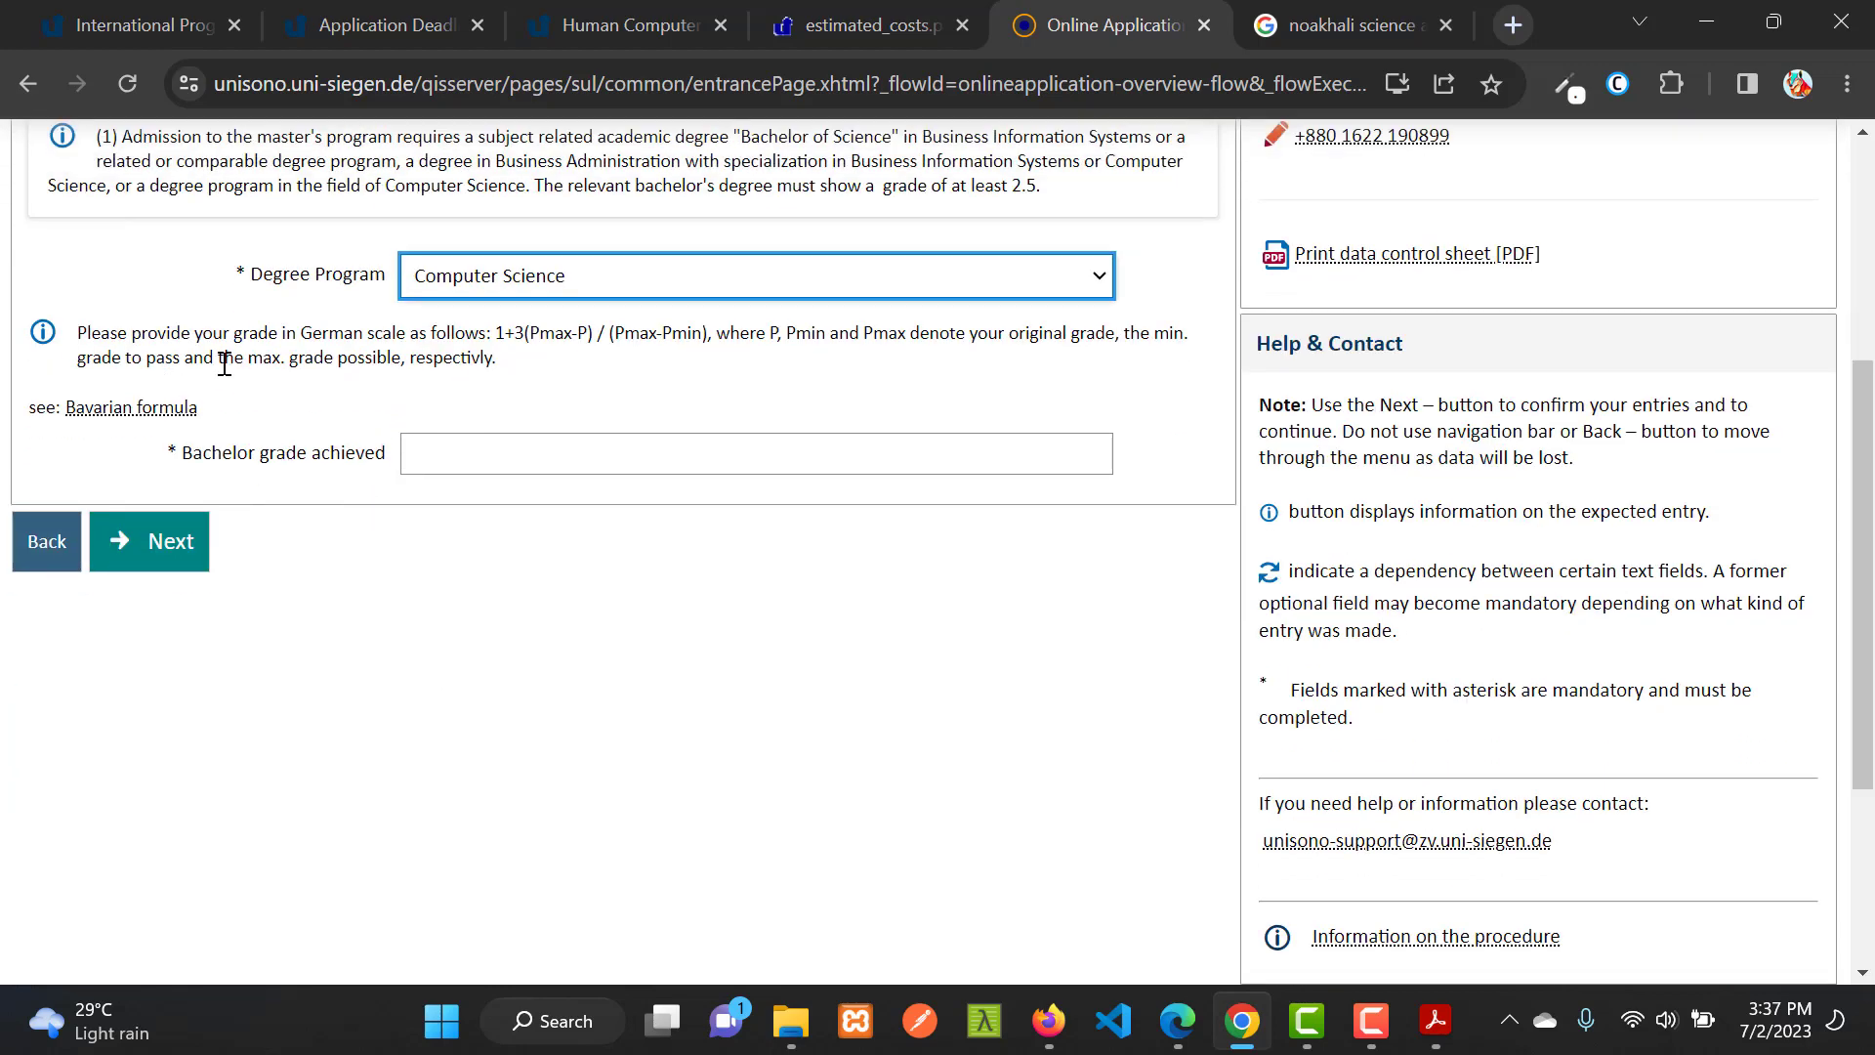
left_click(449, 457)
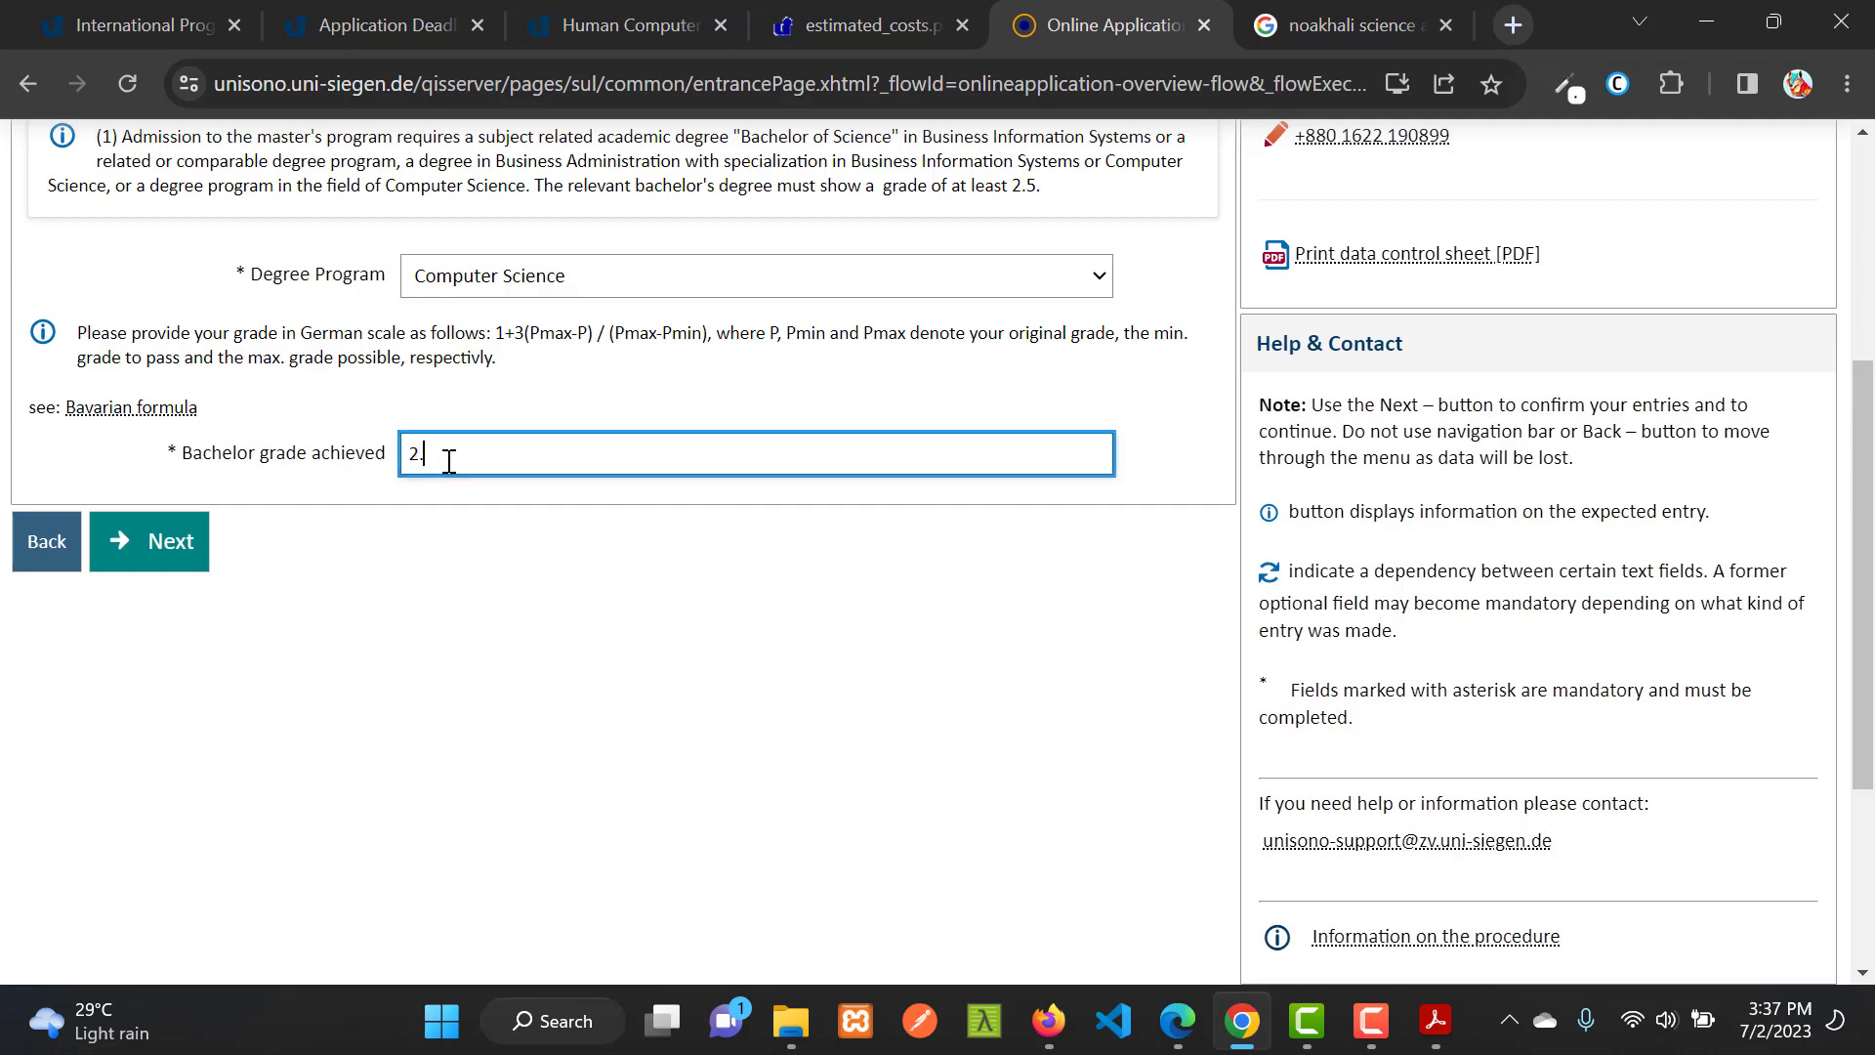
scroll(760, 555, "up", 2)
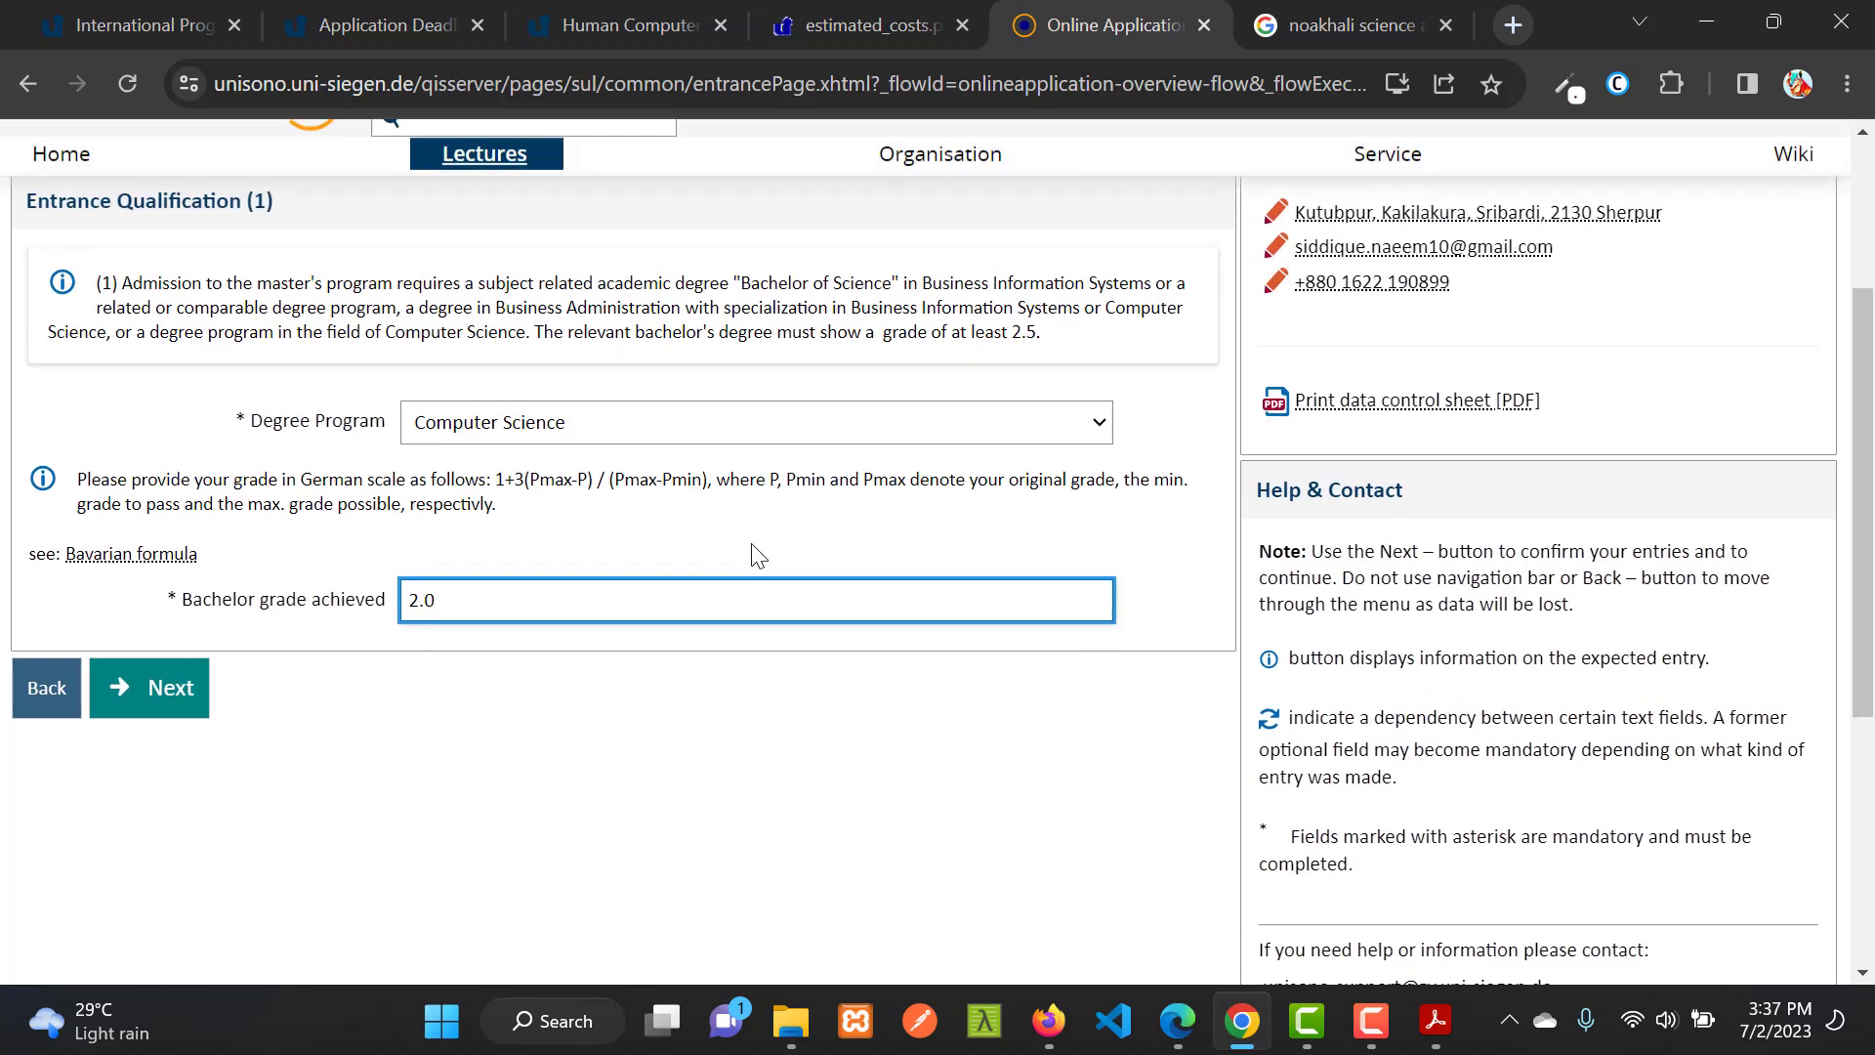
left_click(176, 696)
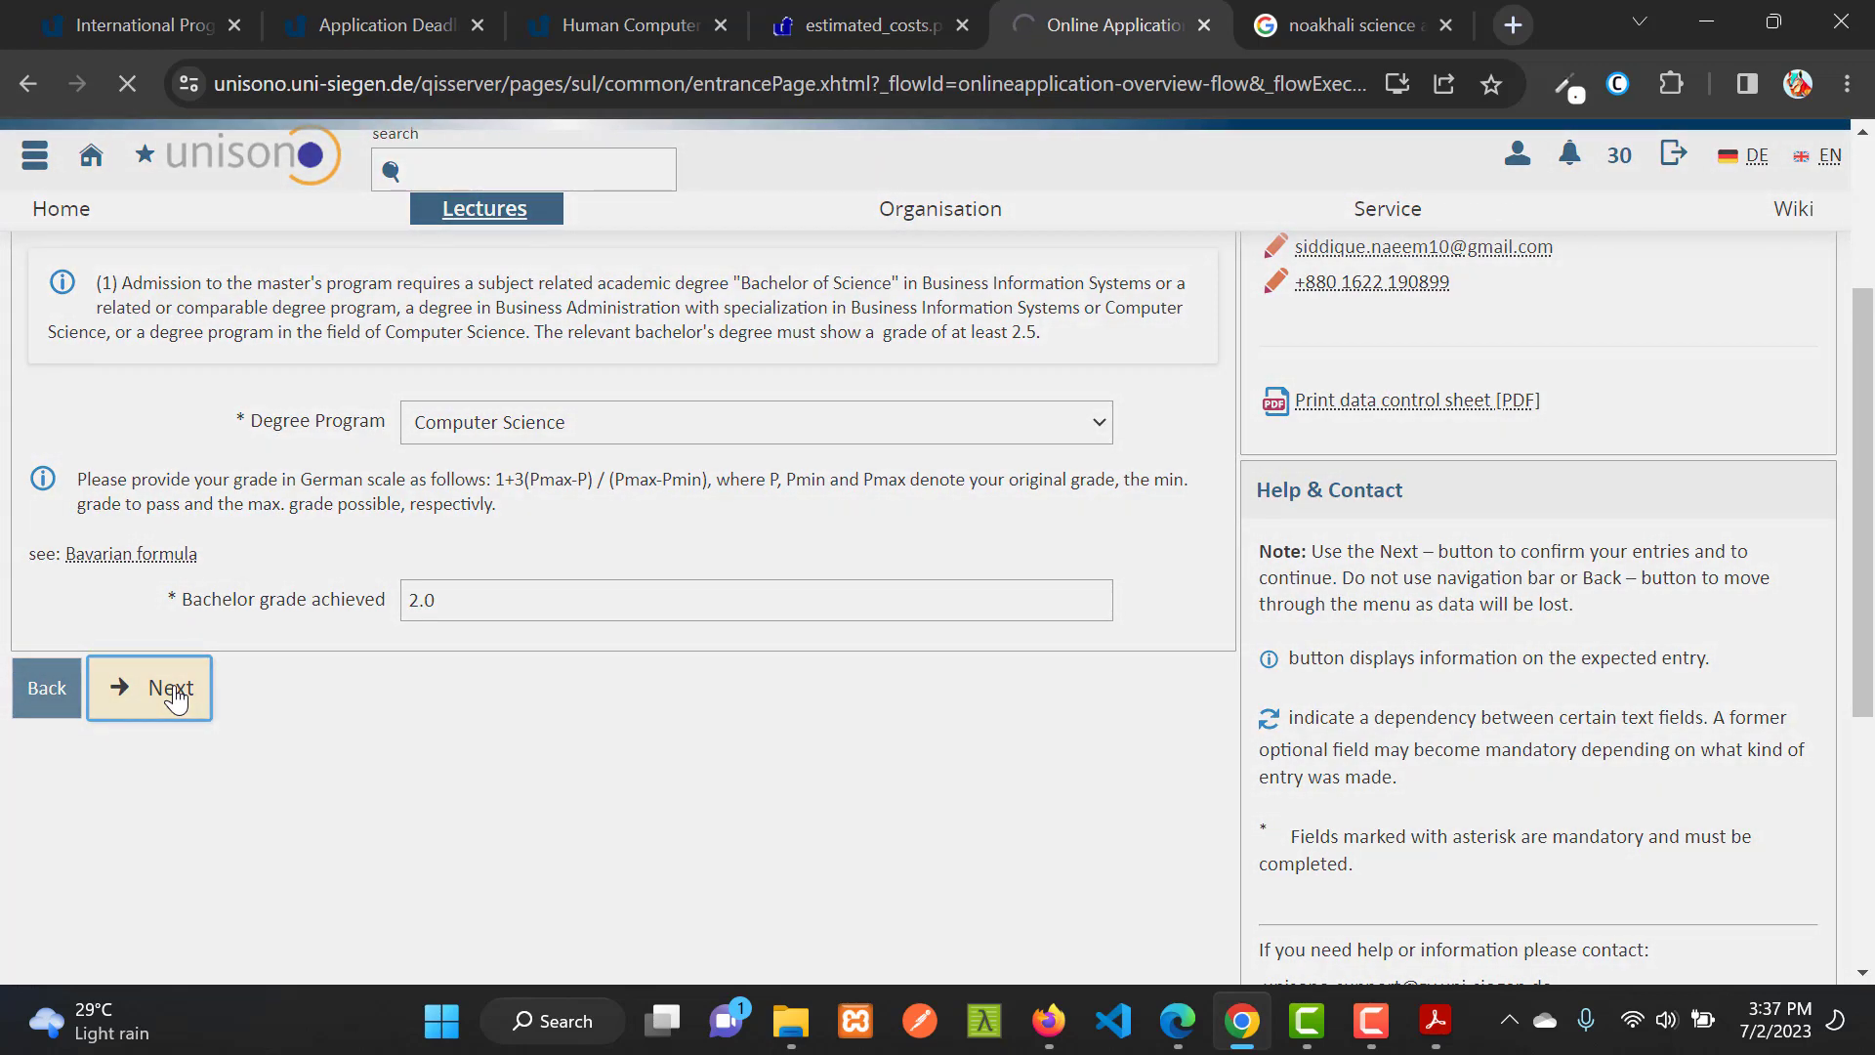
Enter IELTS as the English language proof with a result of 6.5, attach IELTS certificate.pdf and continue to the next form.
scroll(715, 605, "down", 1)
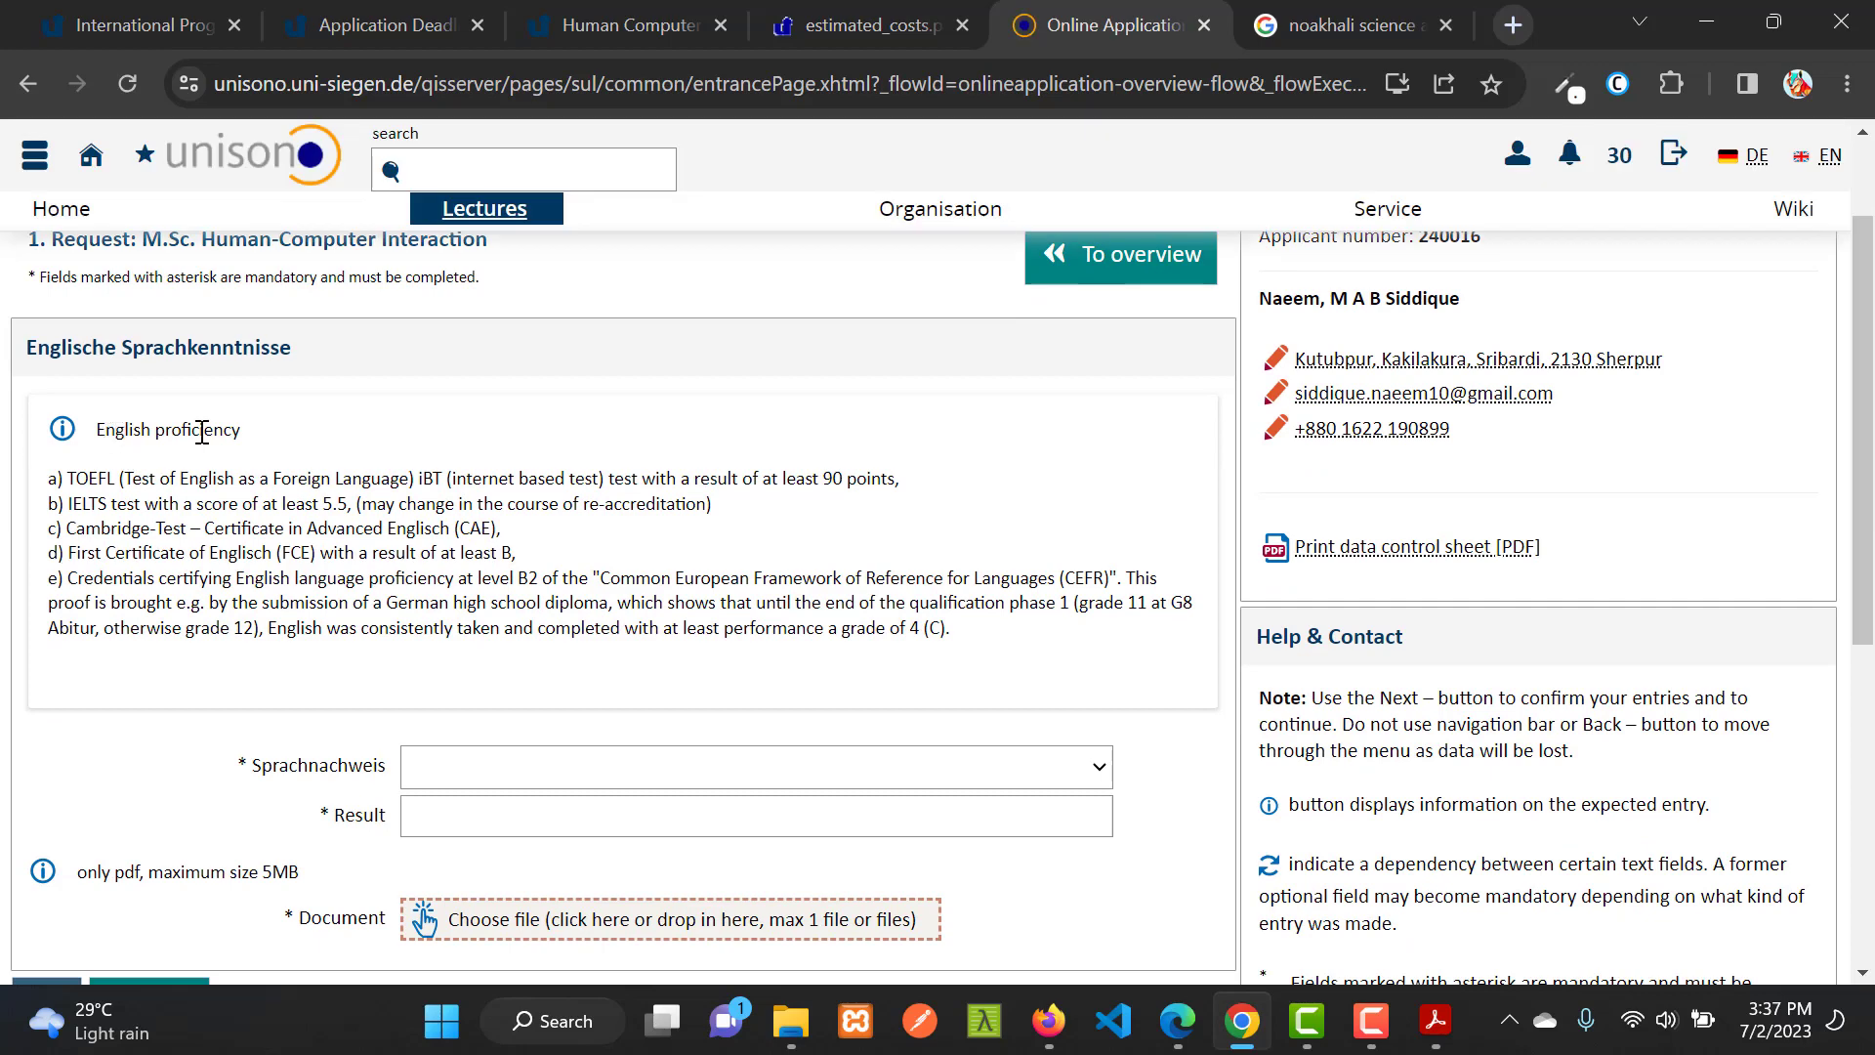
scroll(327, 451, "down", 1)
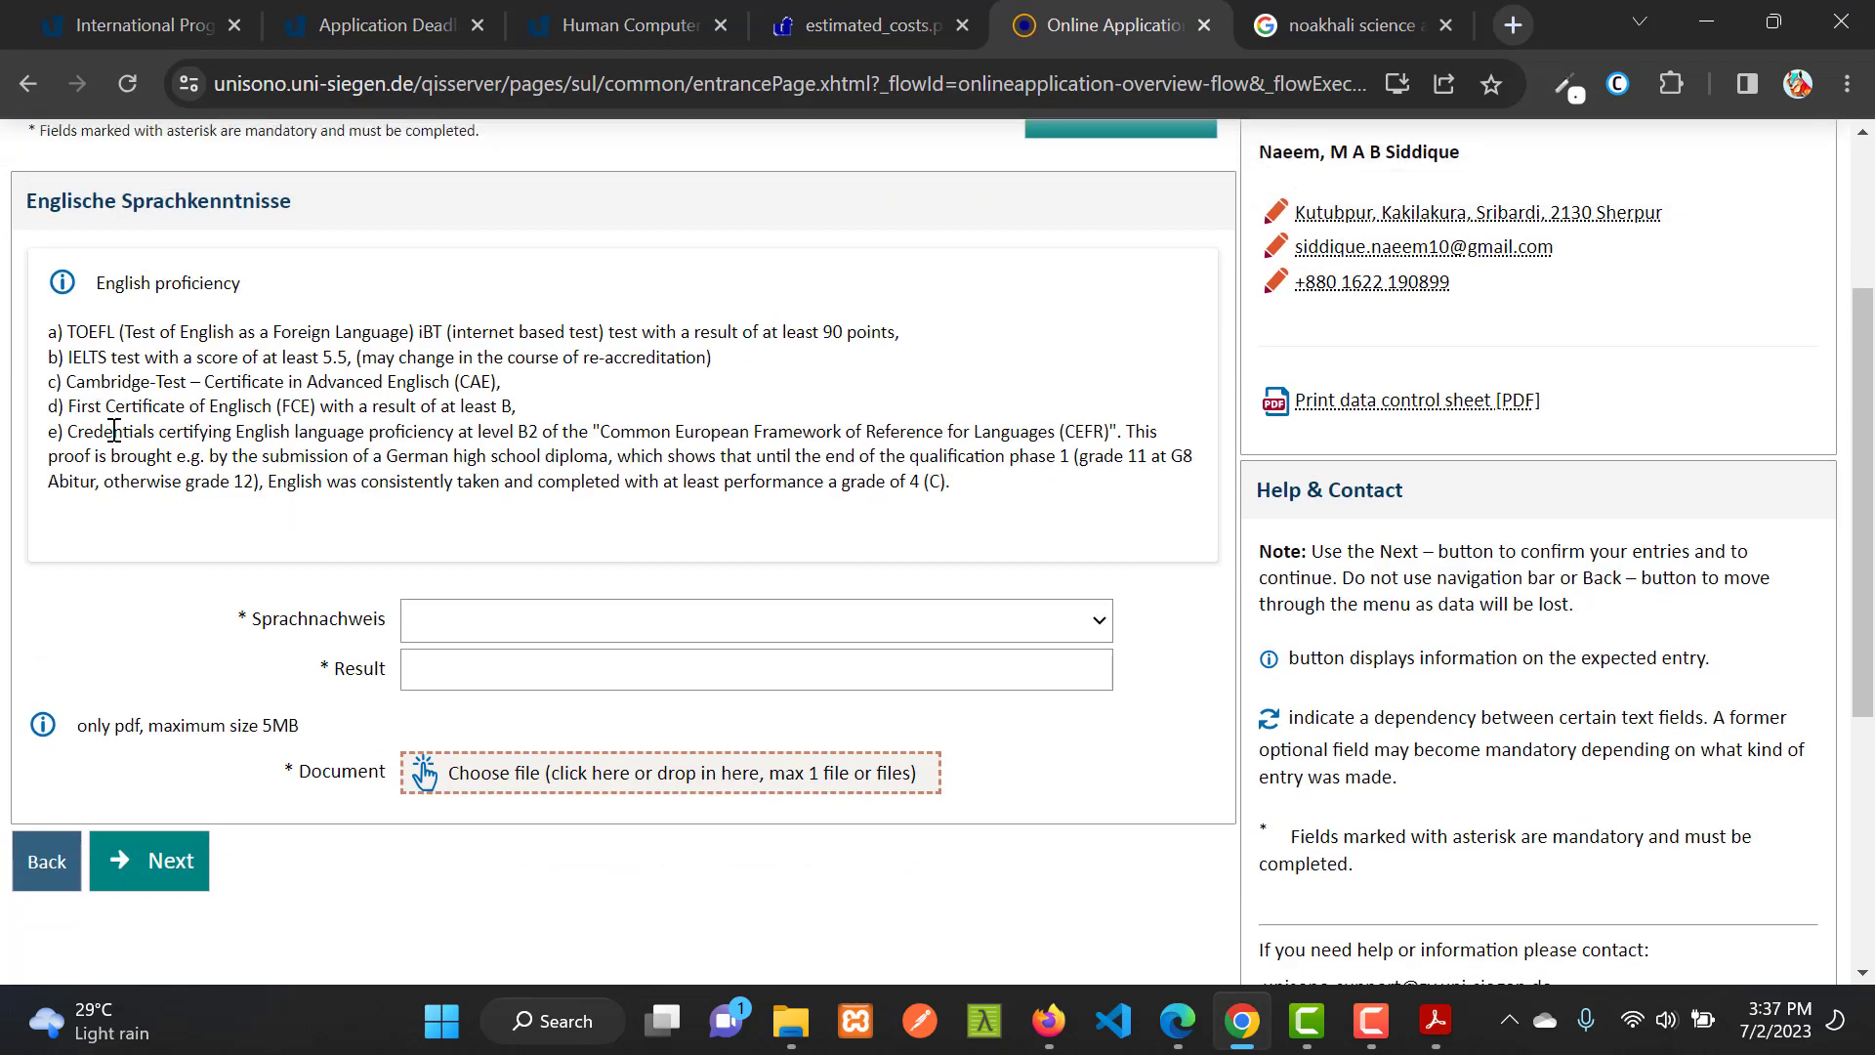
left_click(560, 620)
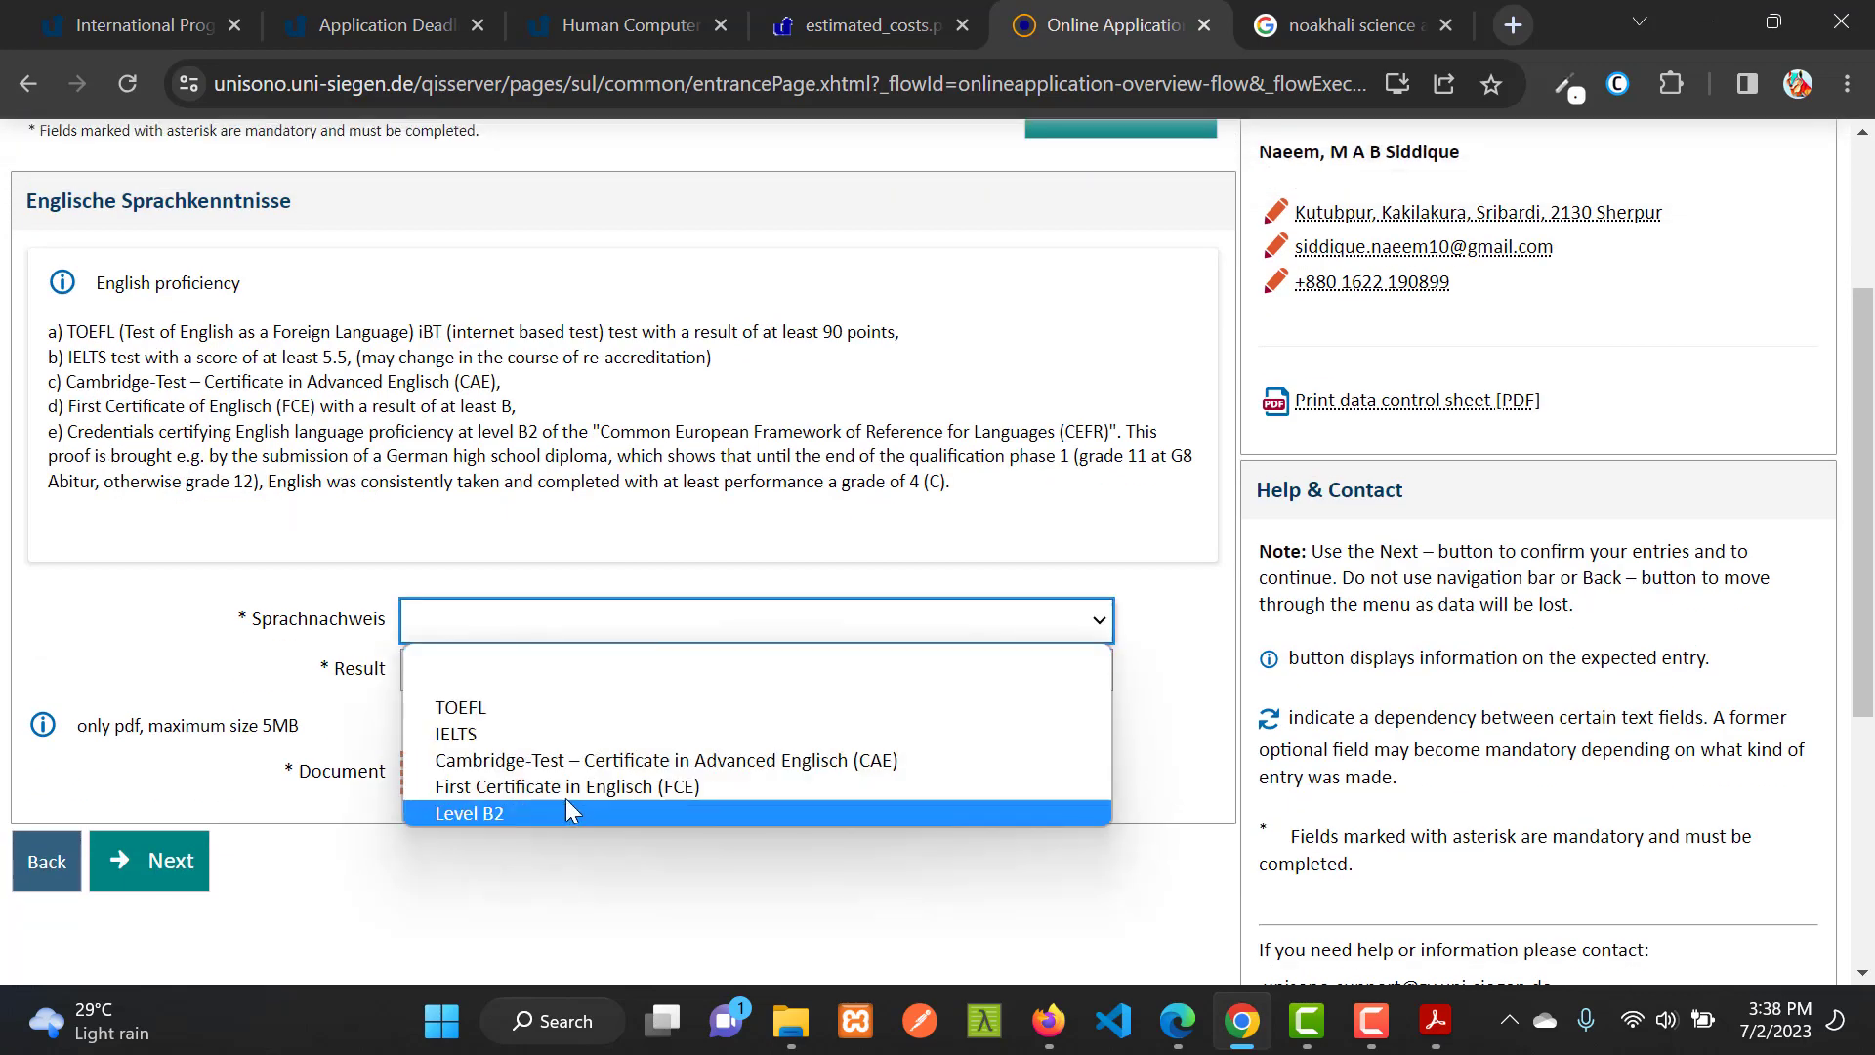
left_click(537, 735)
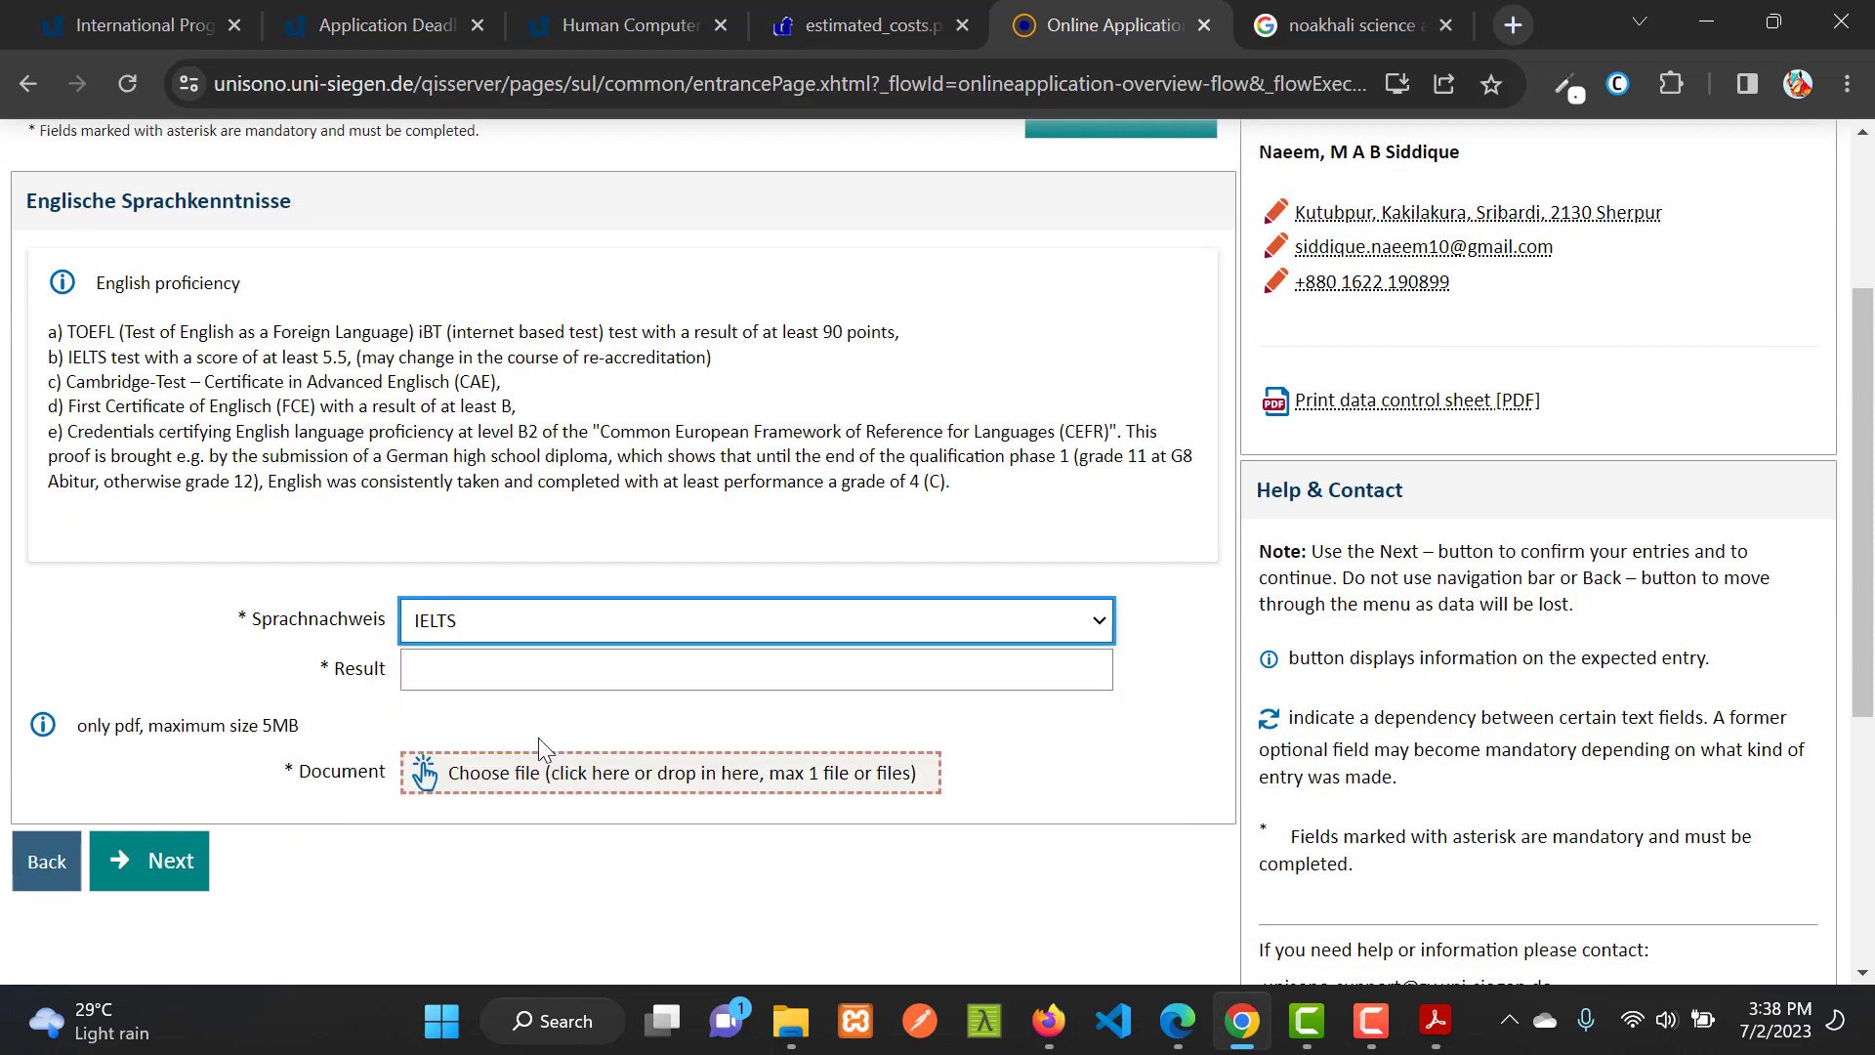
left_click(496, 674)
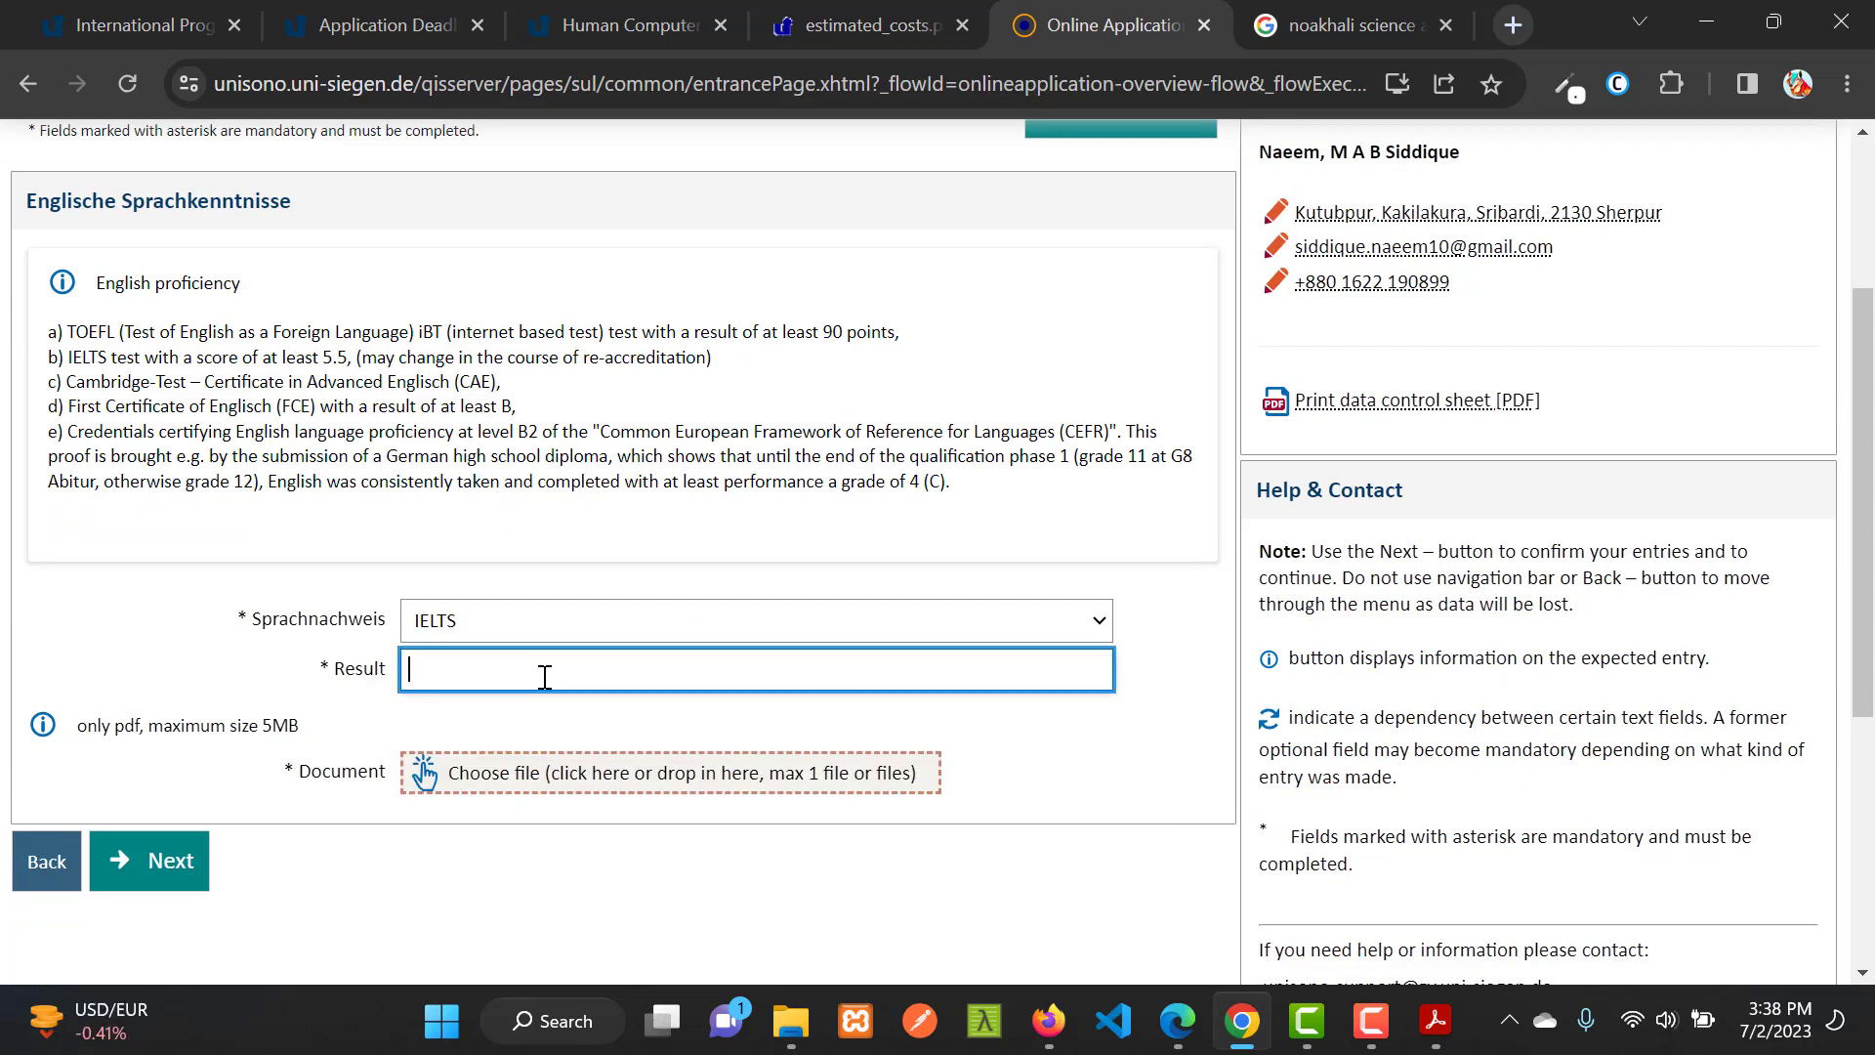
left_click(552, 786)
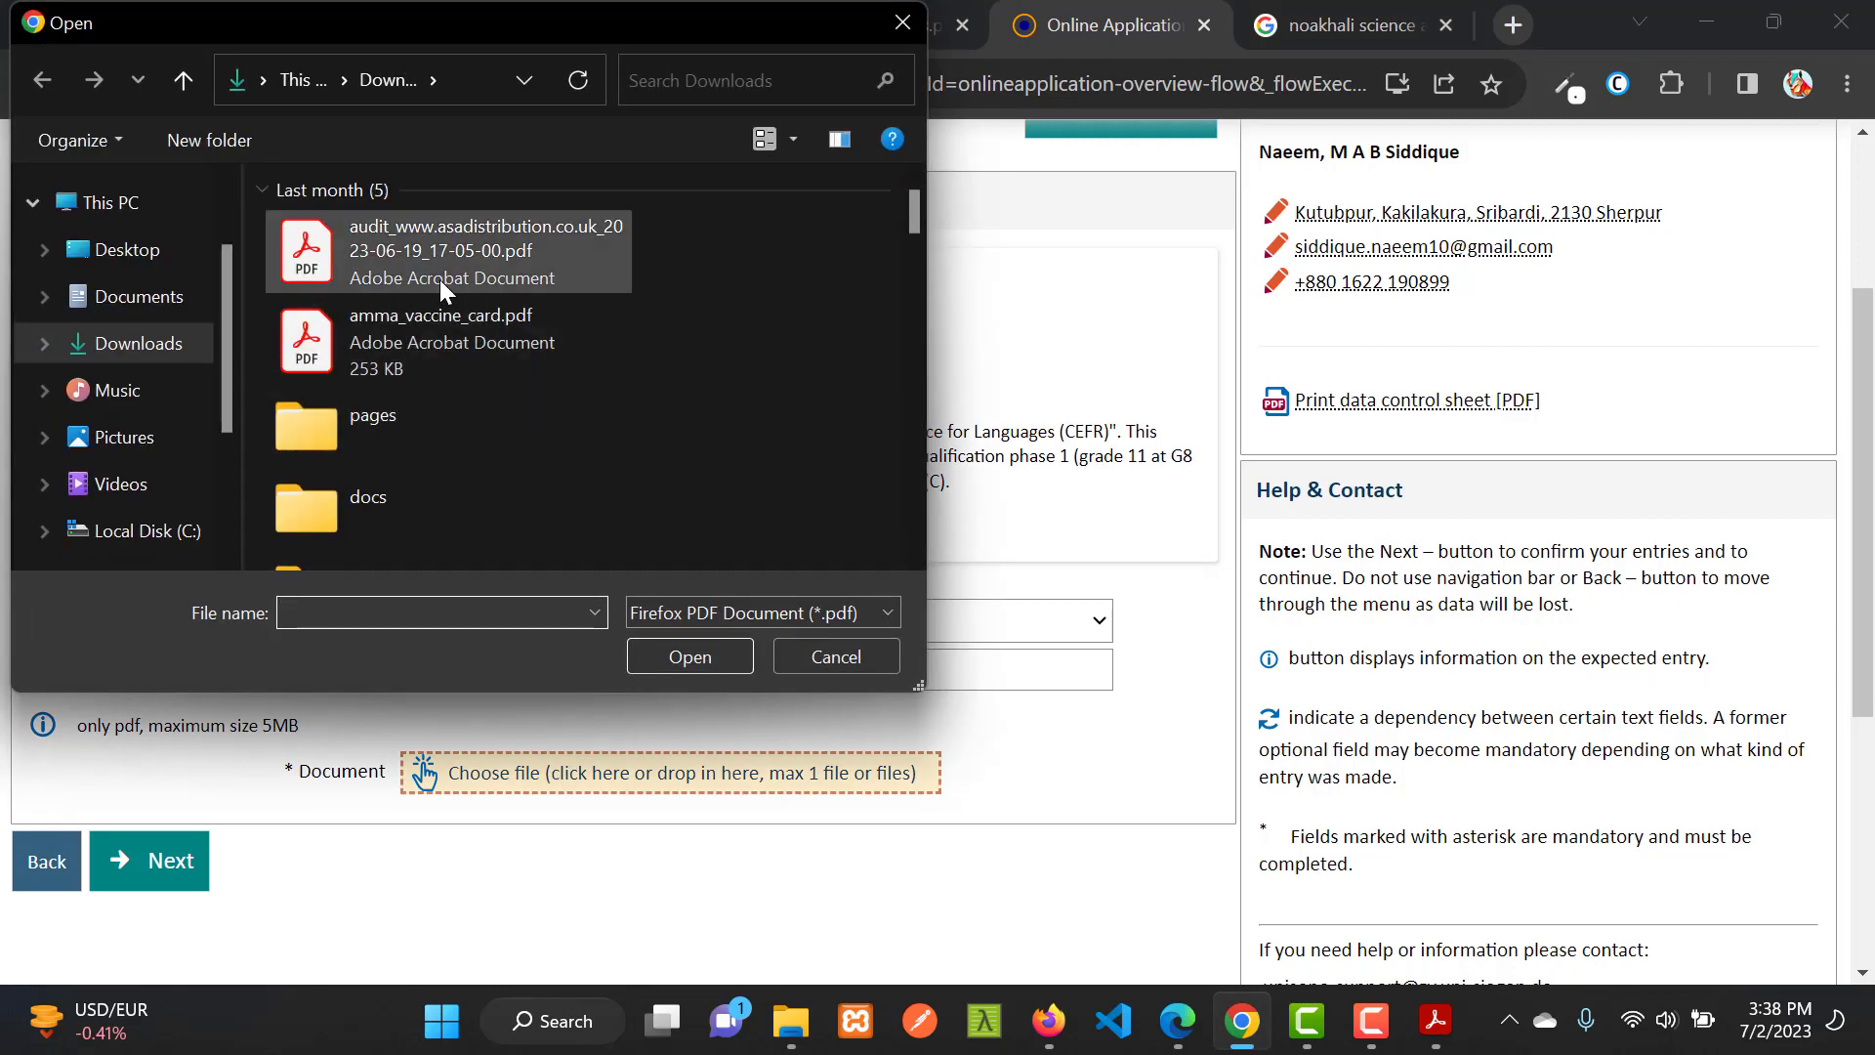
double_click(440, 279)
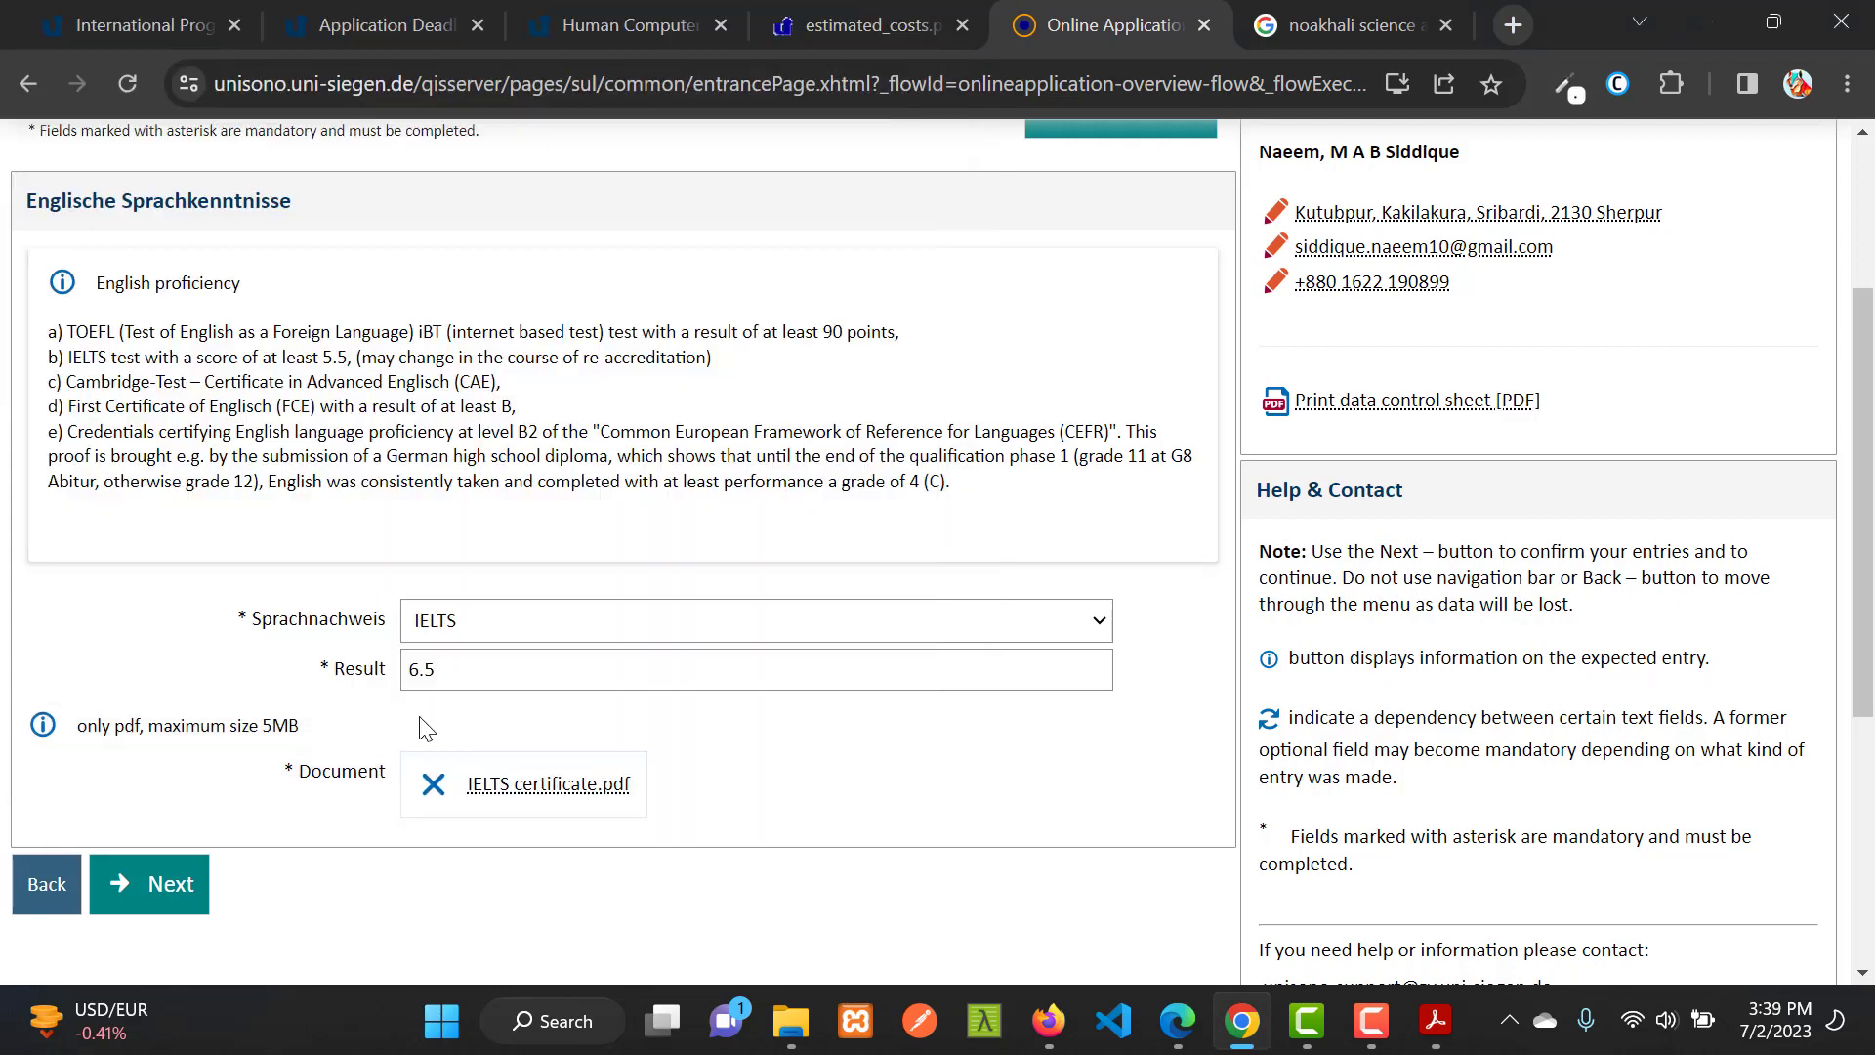
left_click(164, 892)
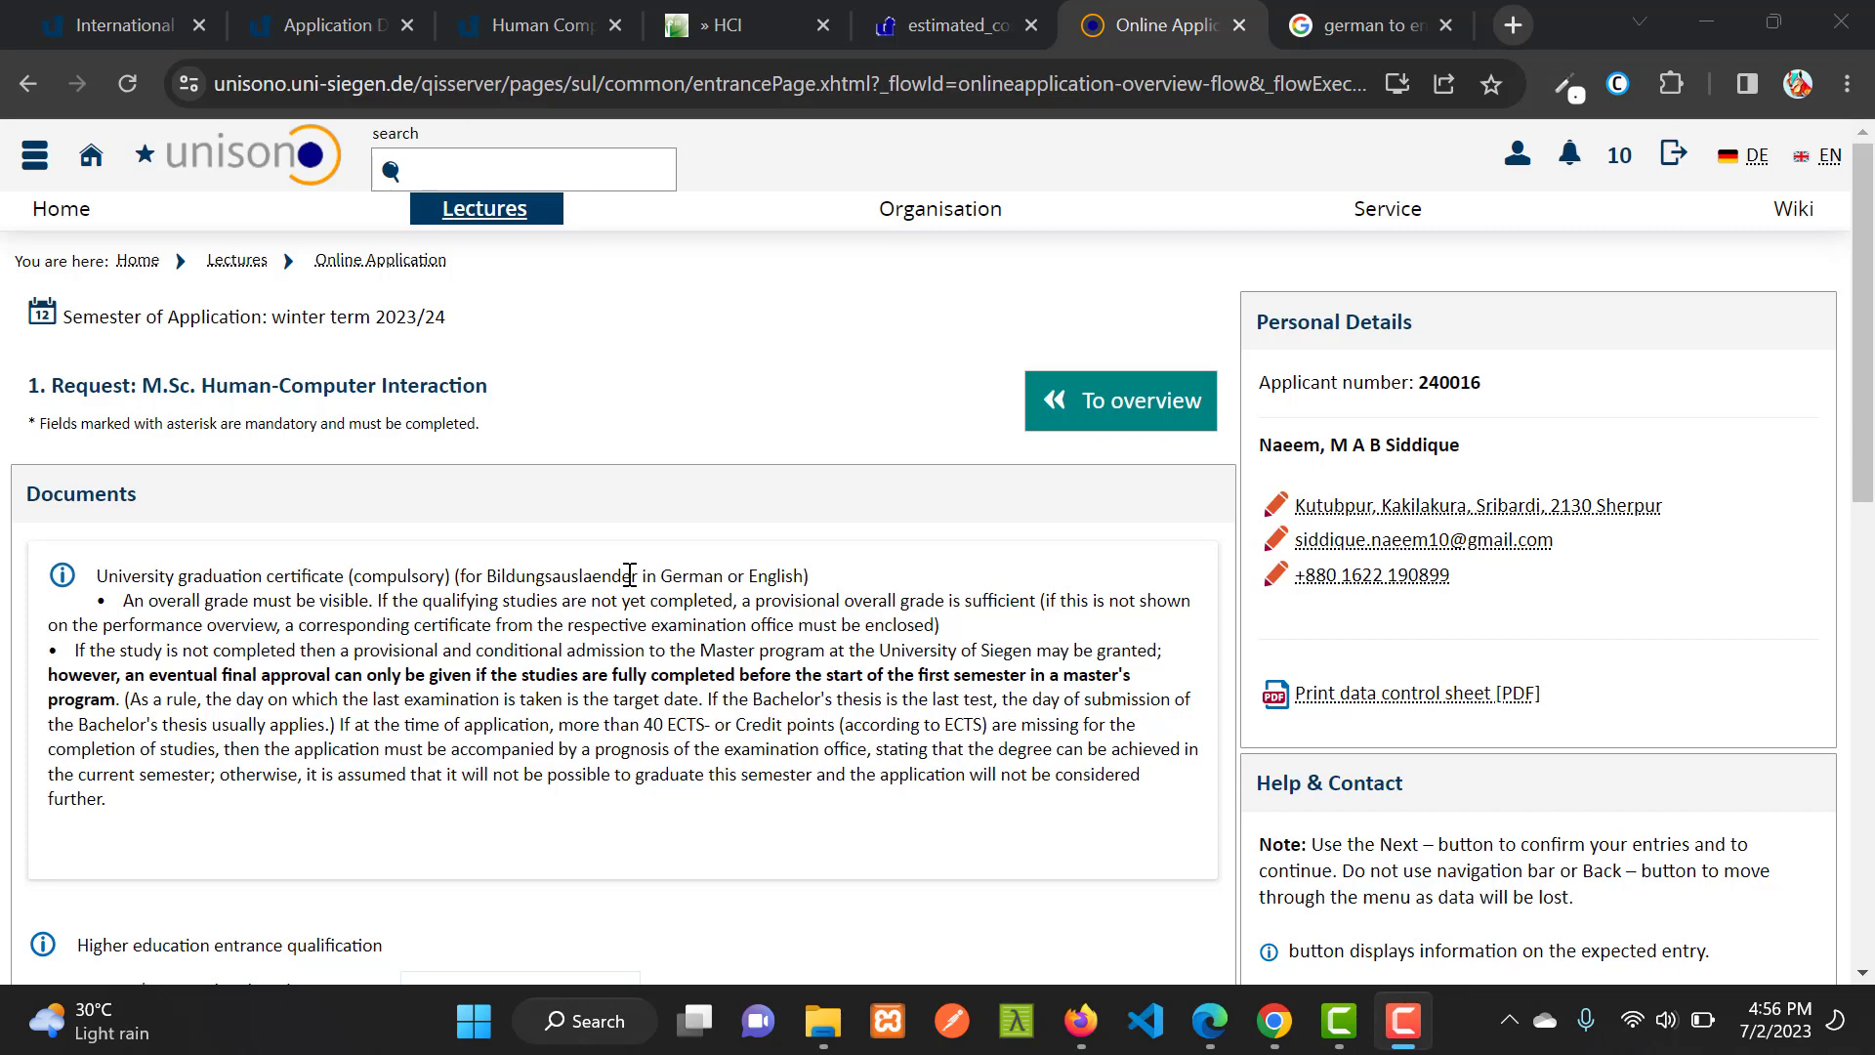
Review the uploaded certificates, transcript, motivational letter and resume in the Documents form, leave the portfolio and APS fields empty, and continue.
scroll(637, 576, "down", 4)
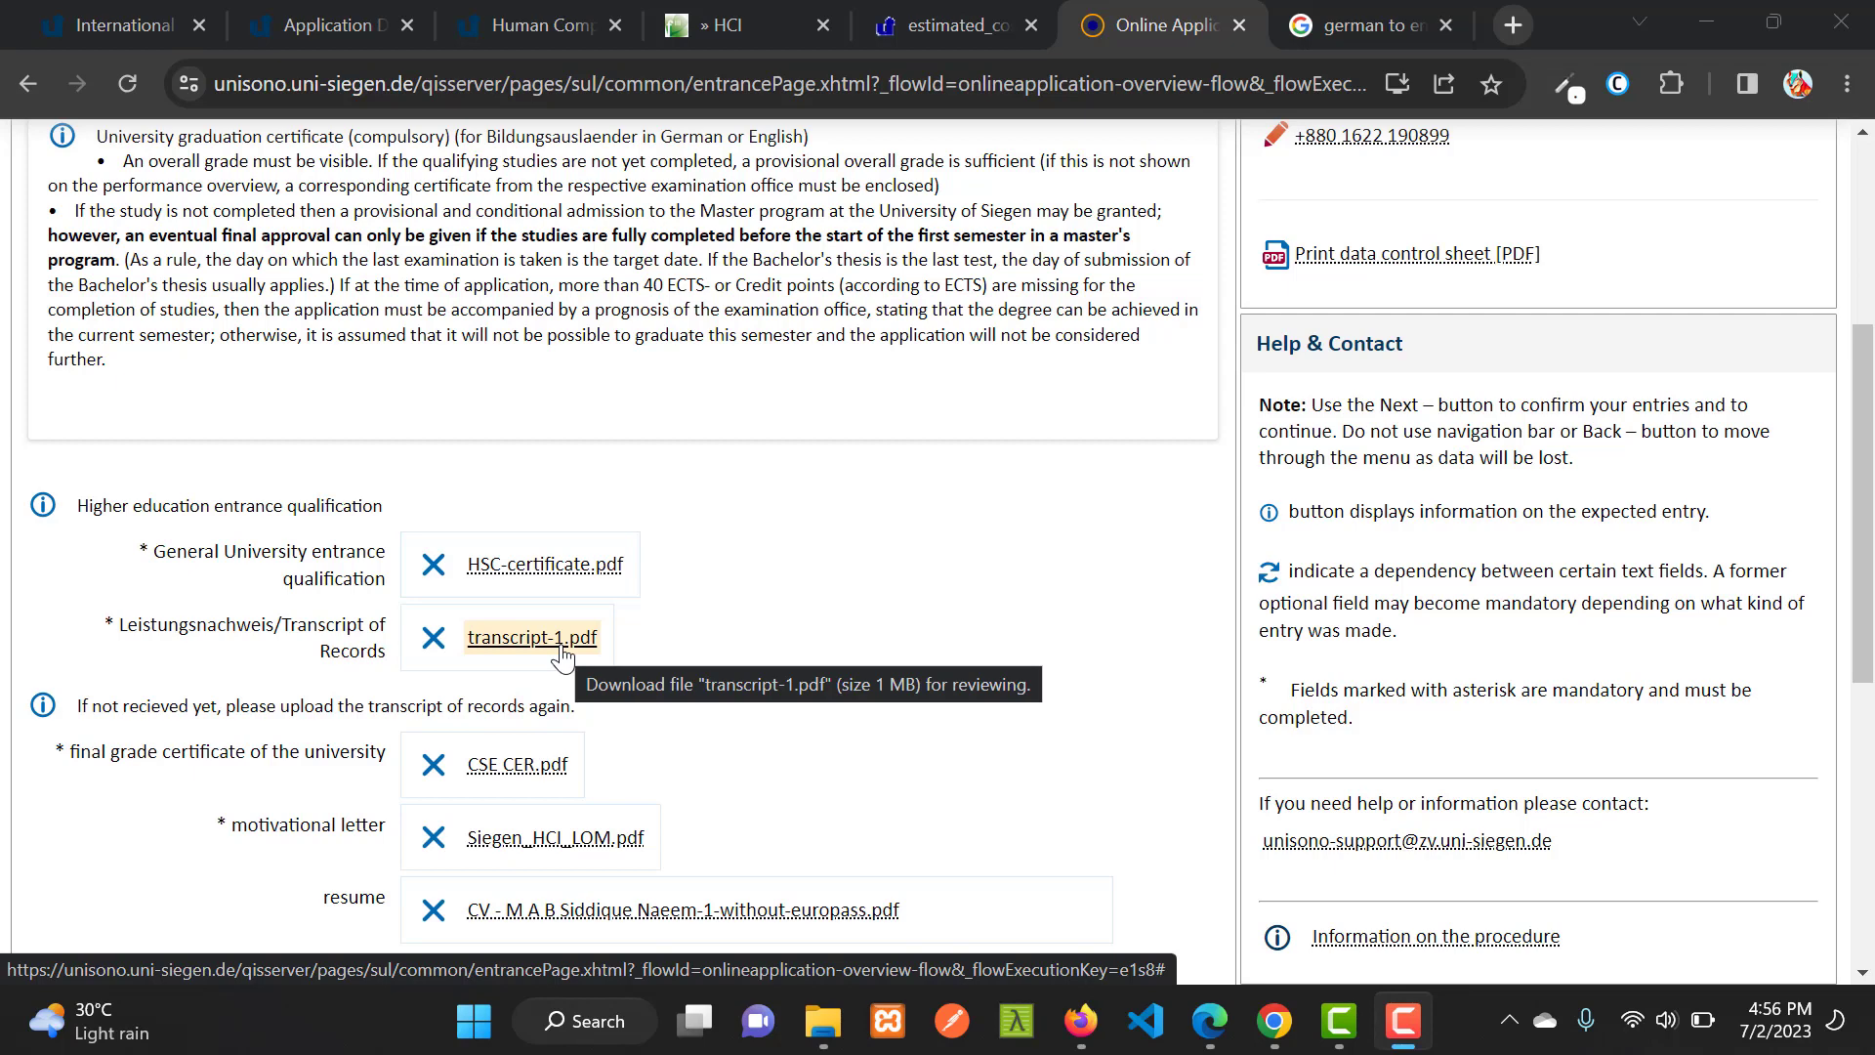
scroll(562, 656, "down", 1)
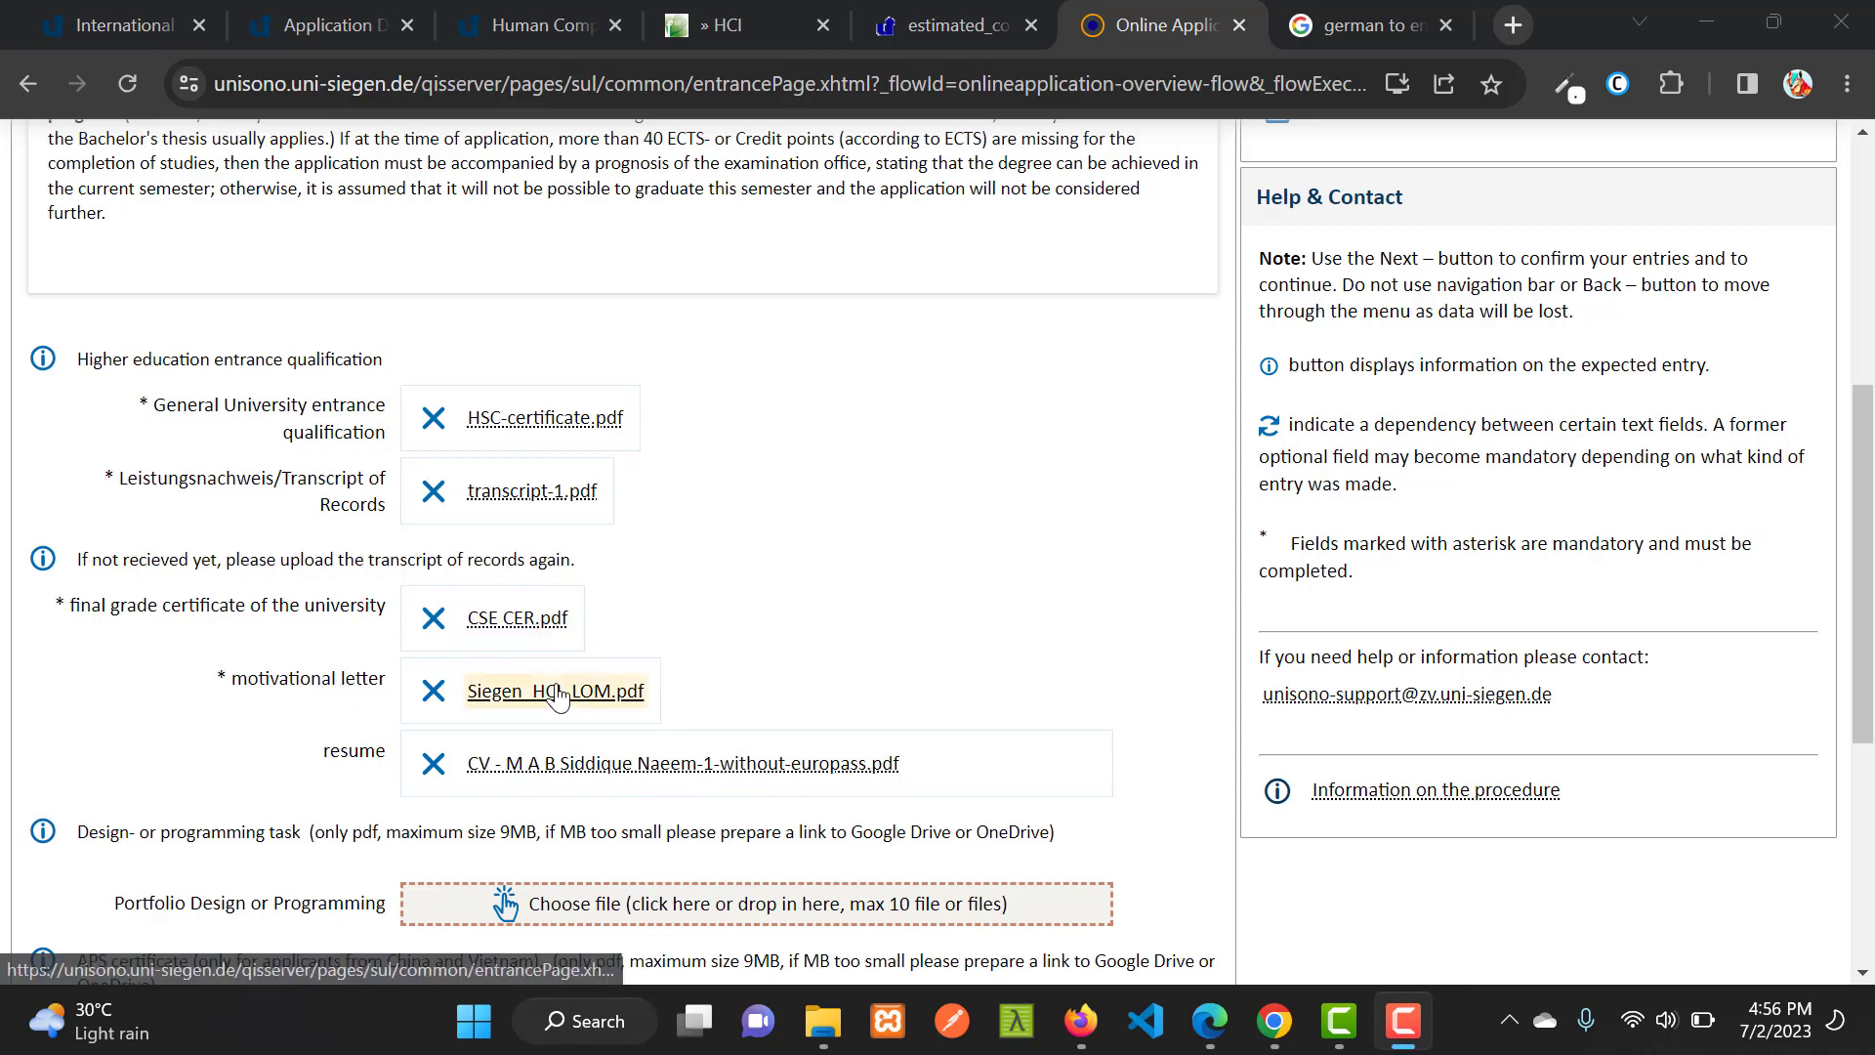
scroll(556, 693, "down", 1)
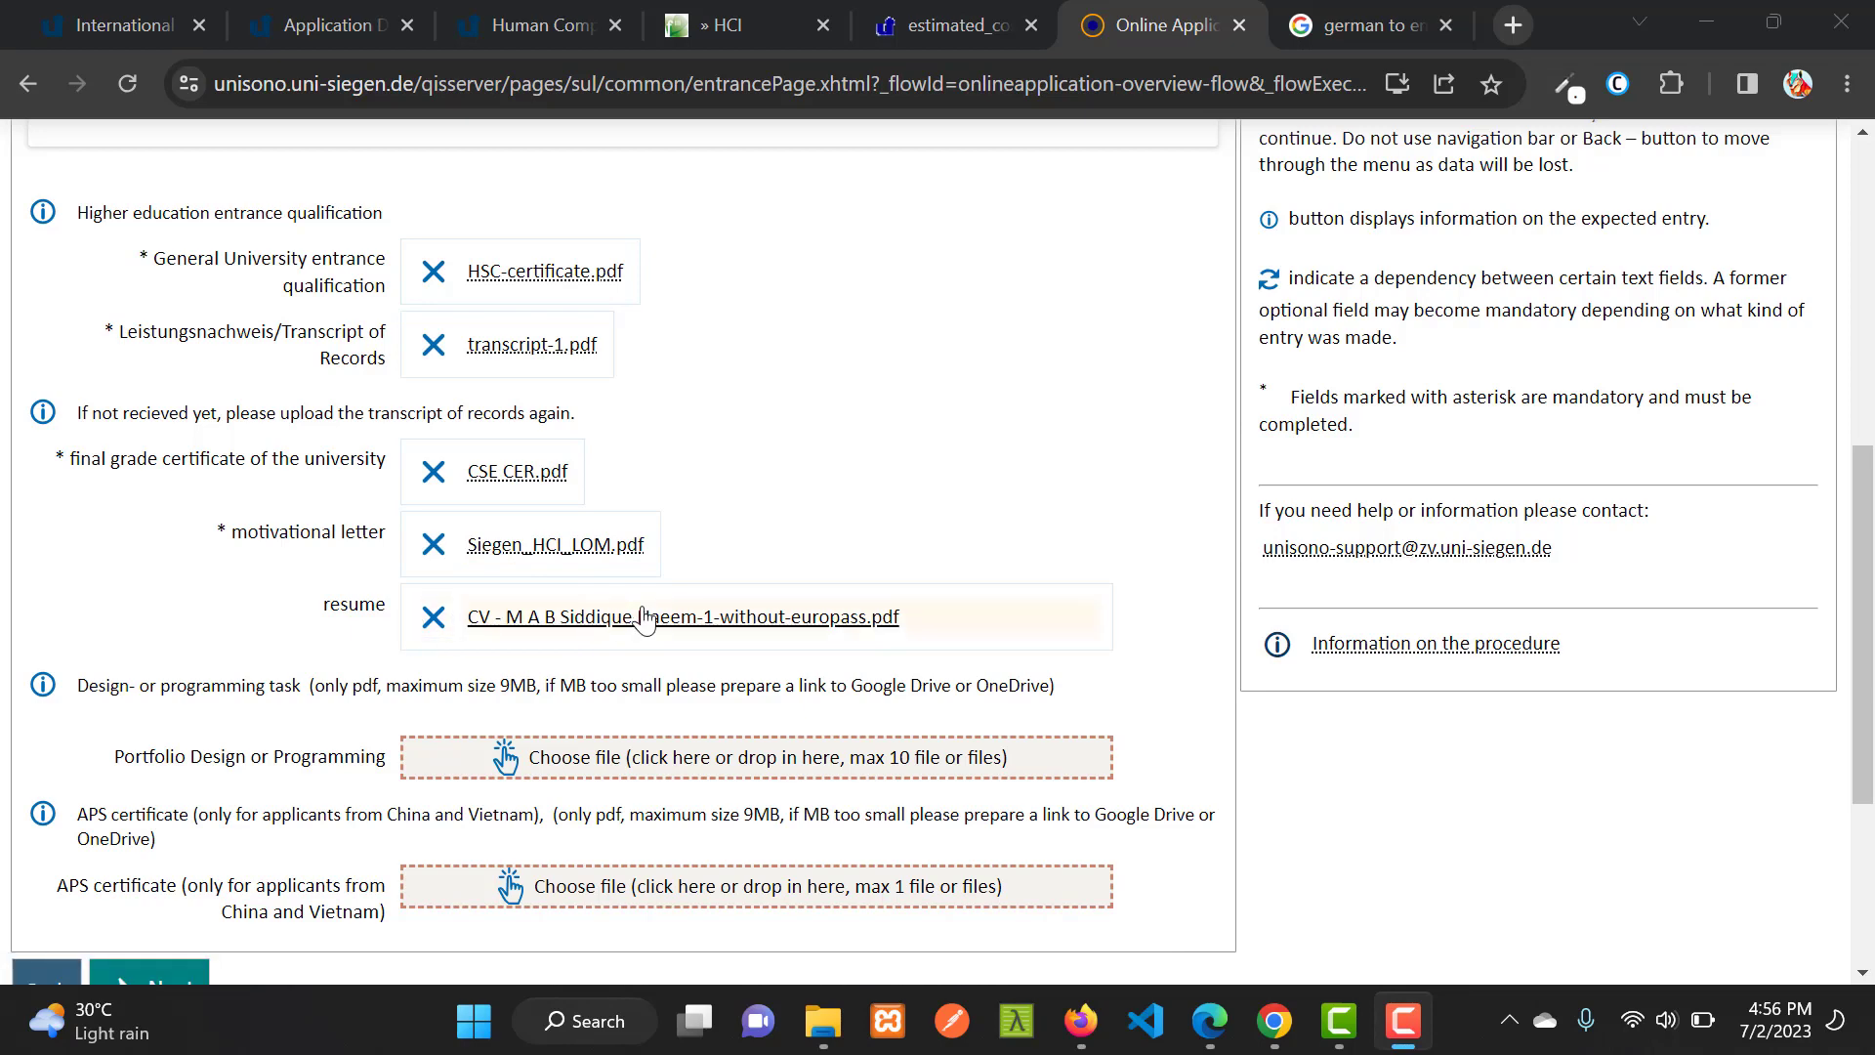
scroll(645, 619, "down", 1)
scroll(642, 619, "down", 2)
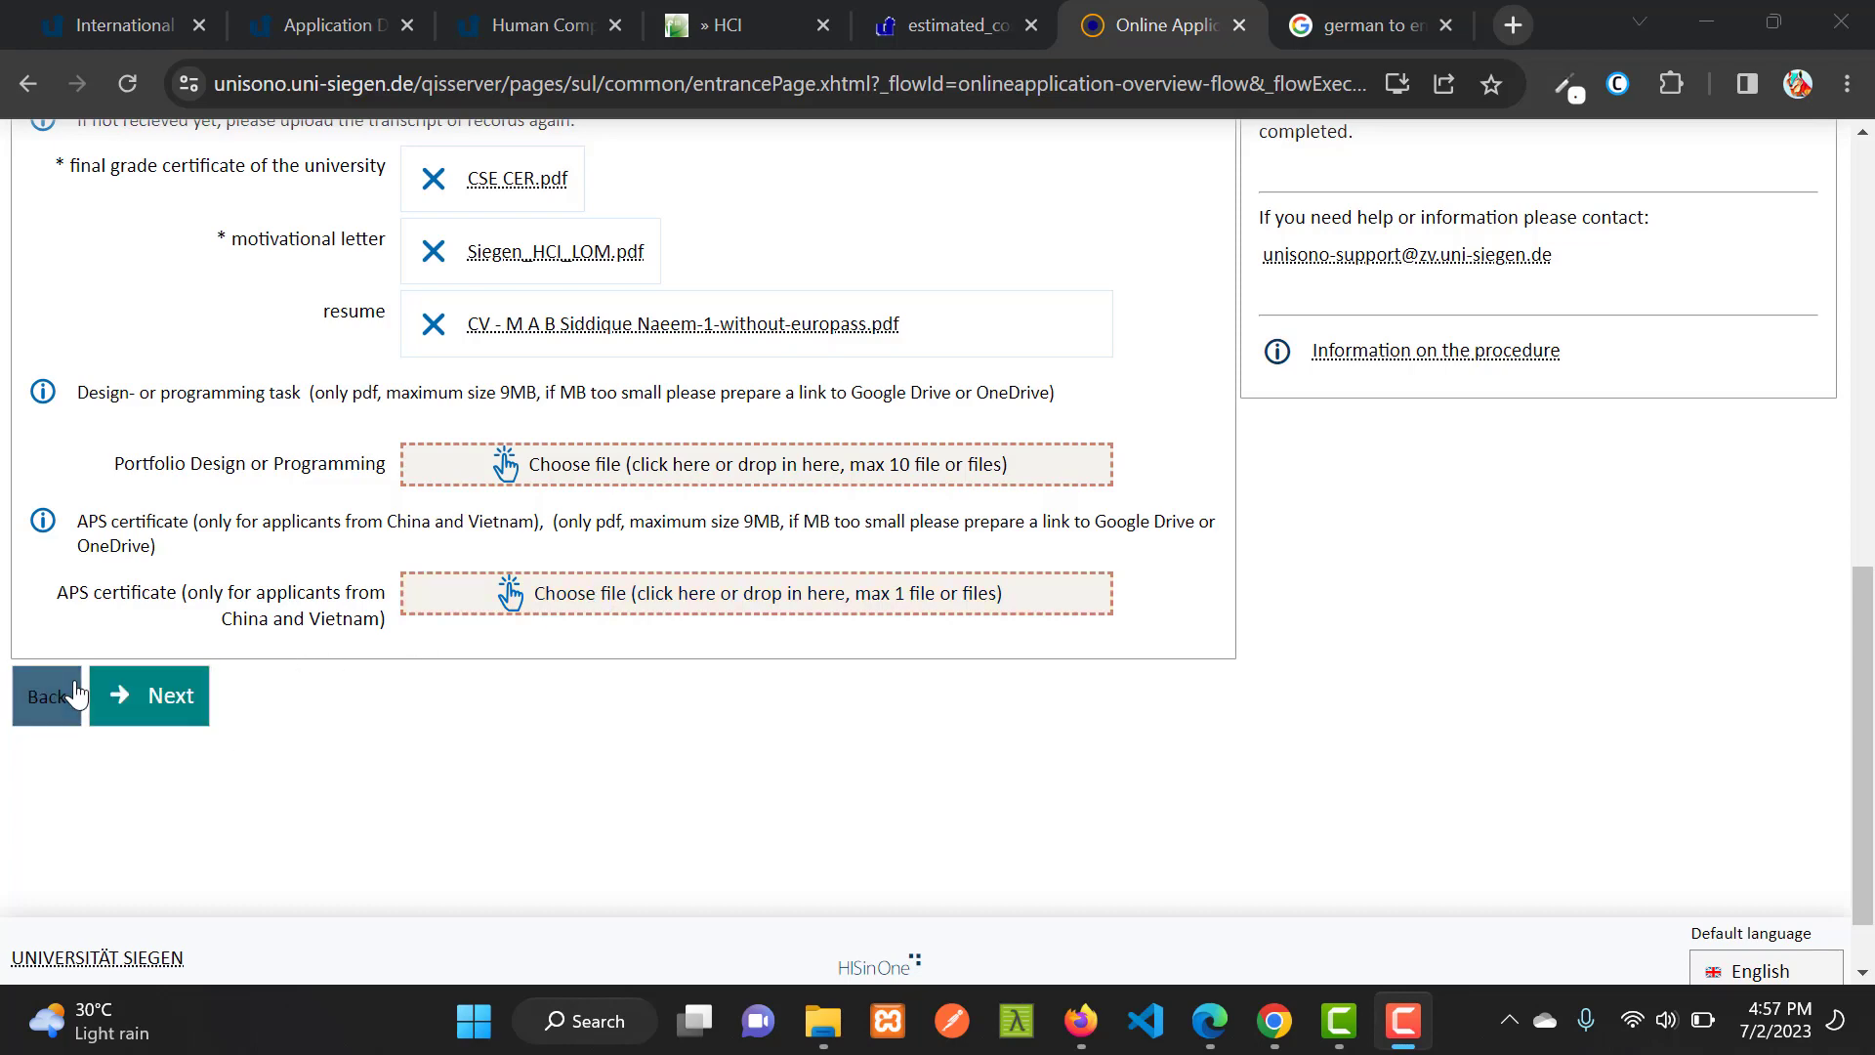
left_click(200, 699)
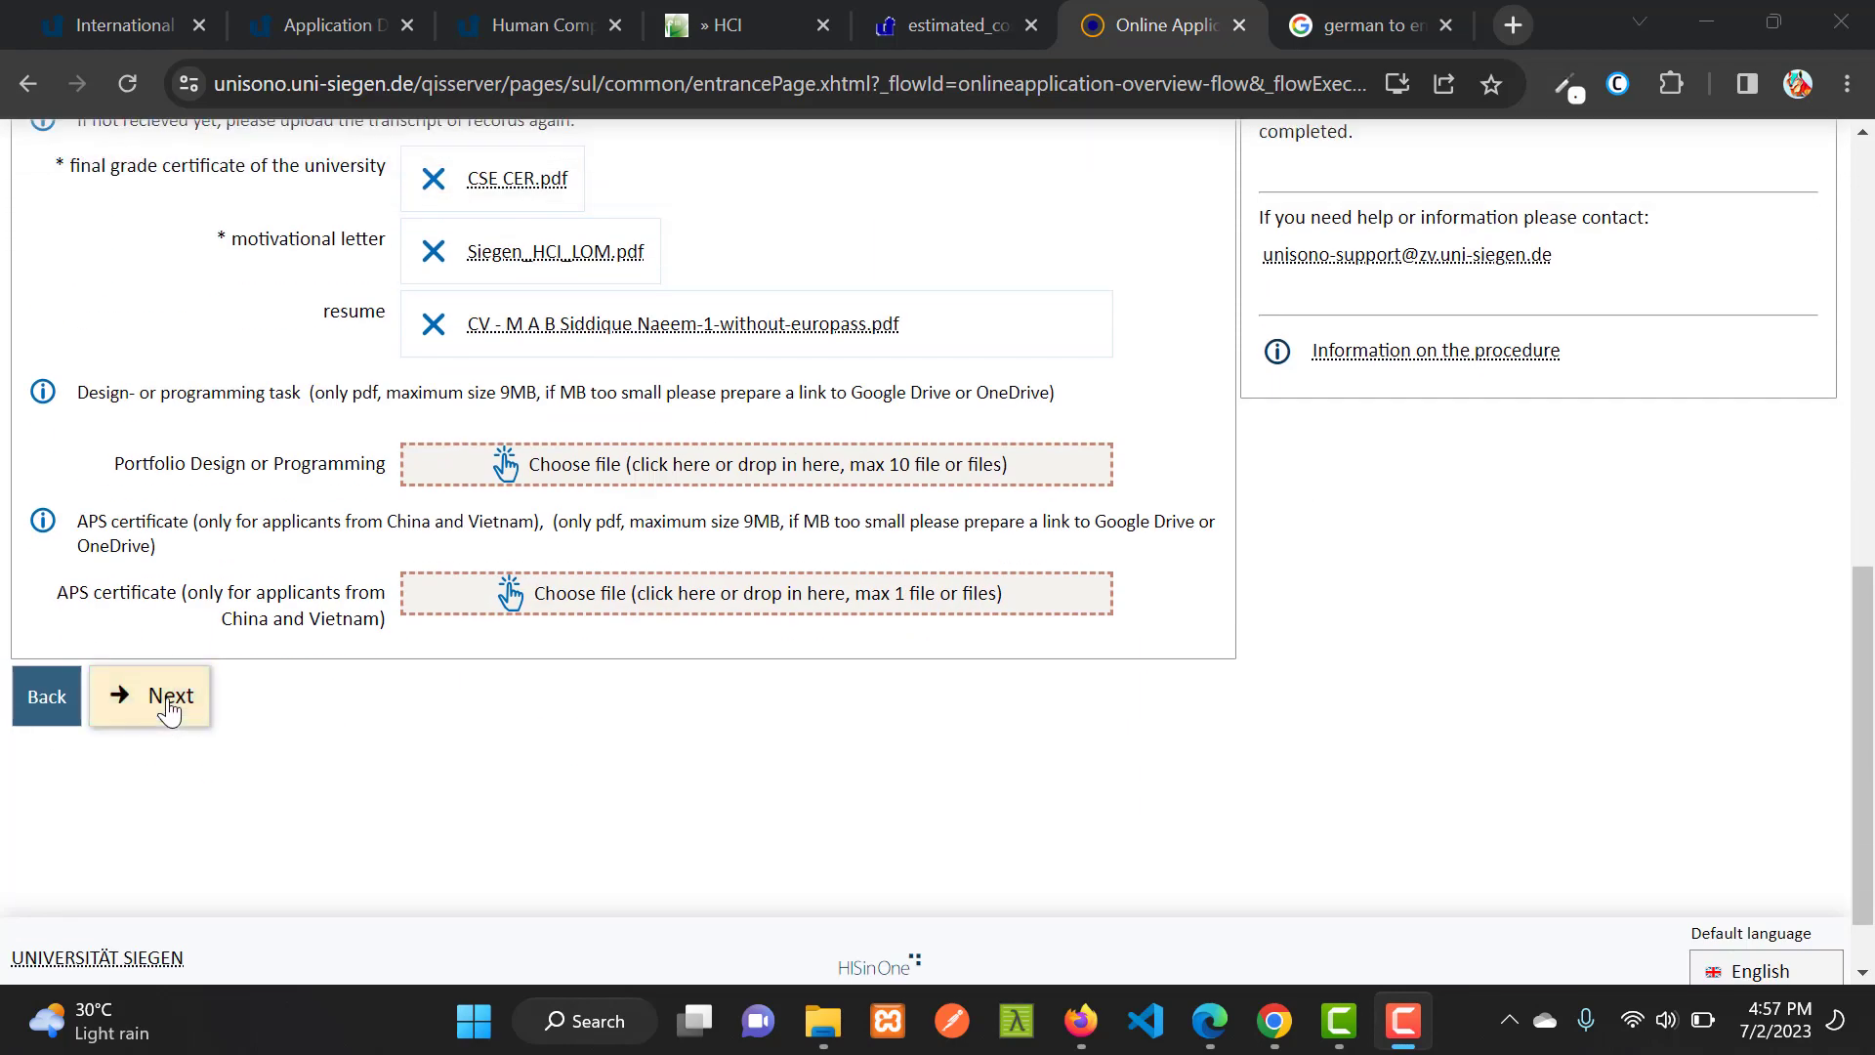
left_click(168, 710)
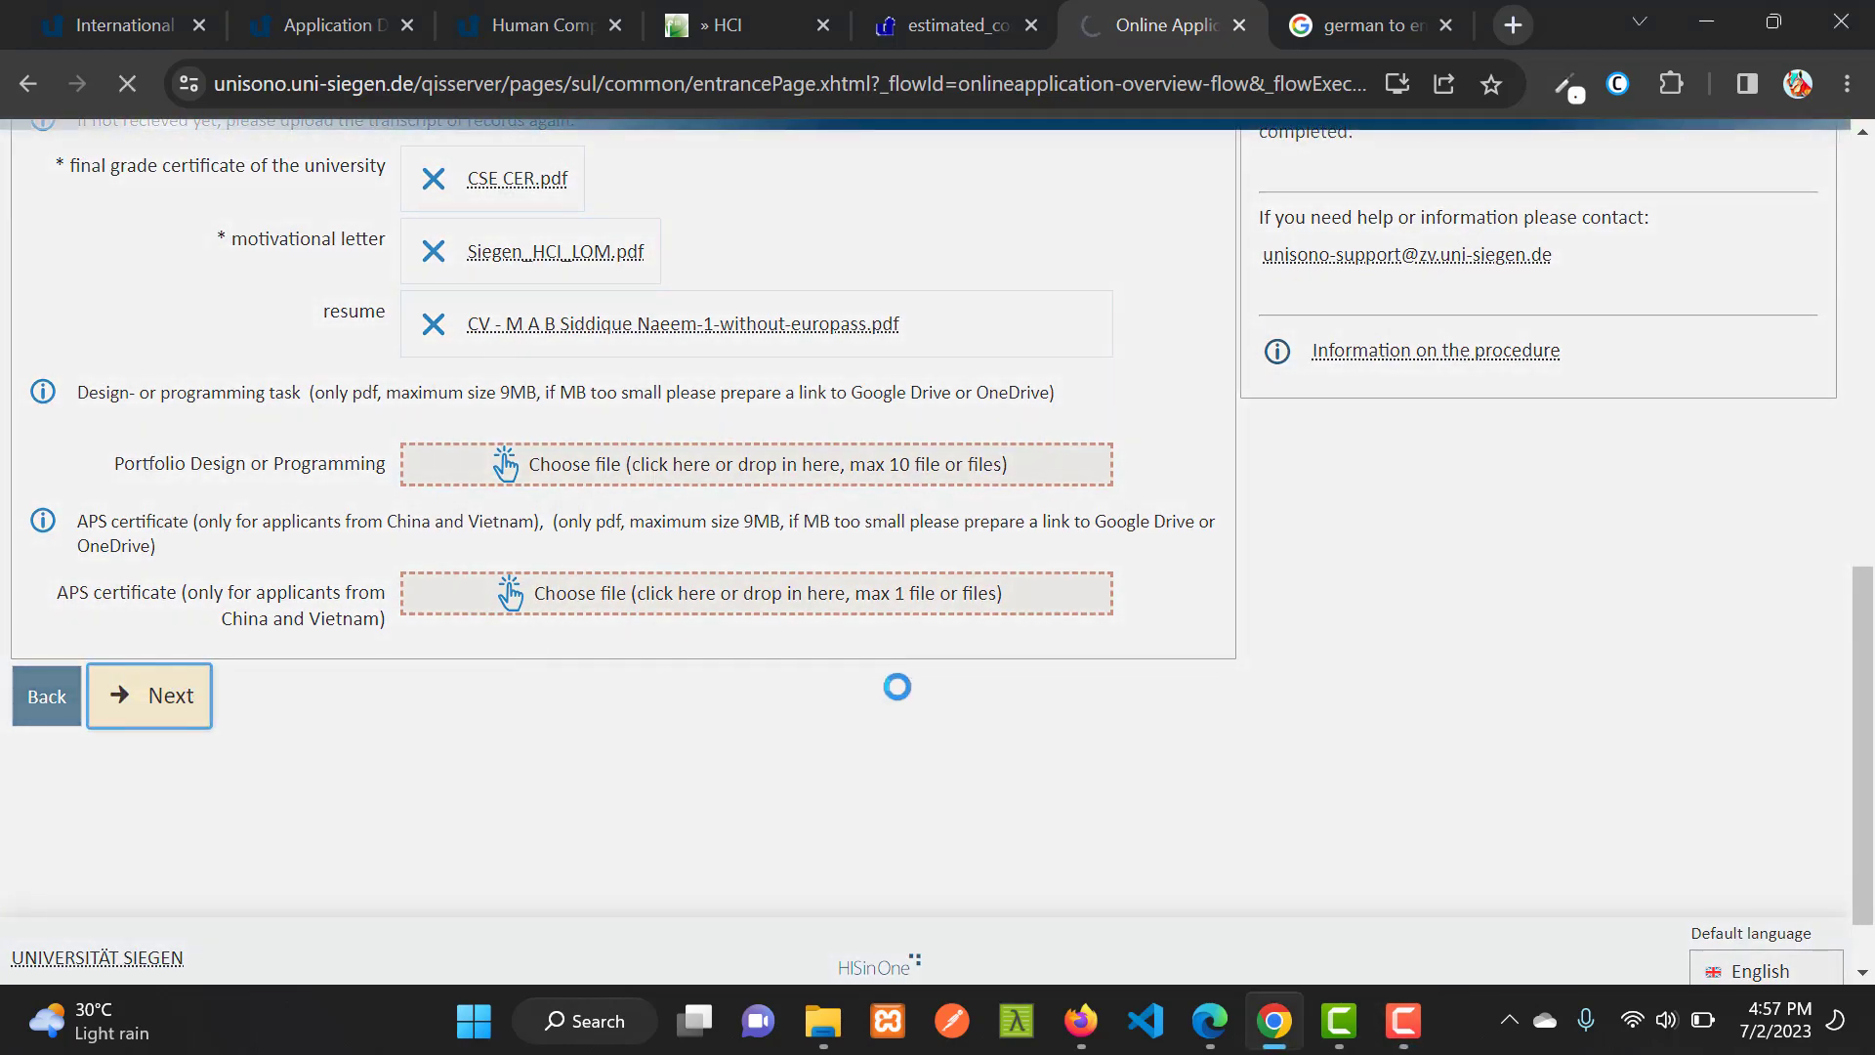
Leave the Academic Evaluation Centre (APS) certificate without a file and continue to the next form.
left_click(1403, 1020)
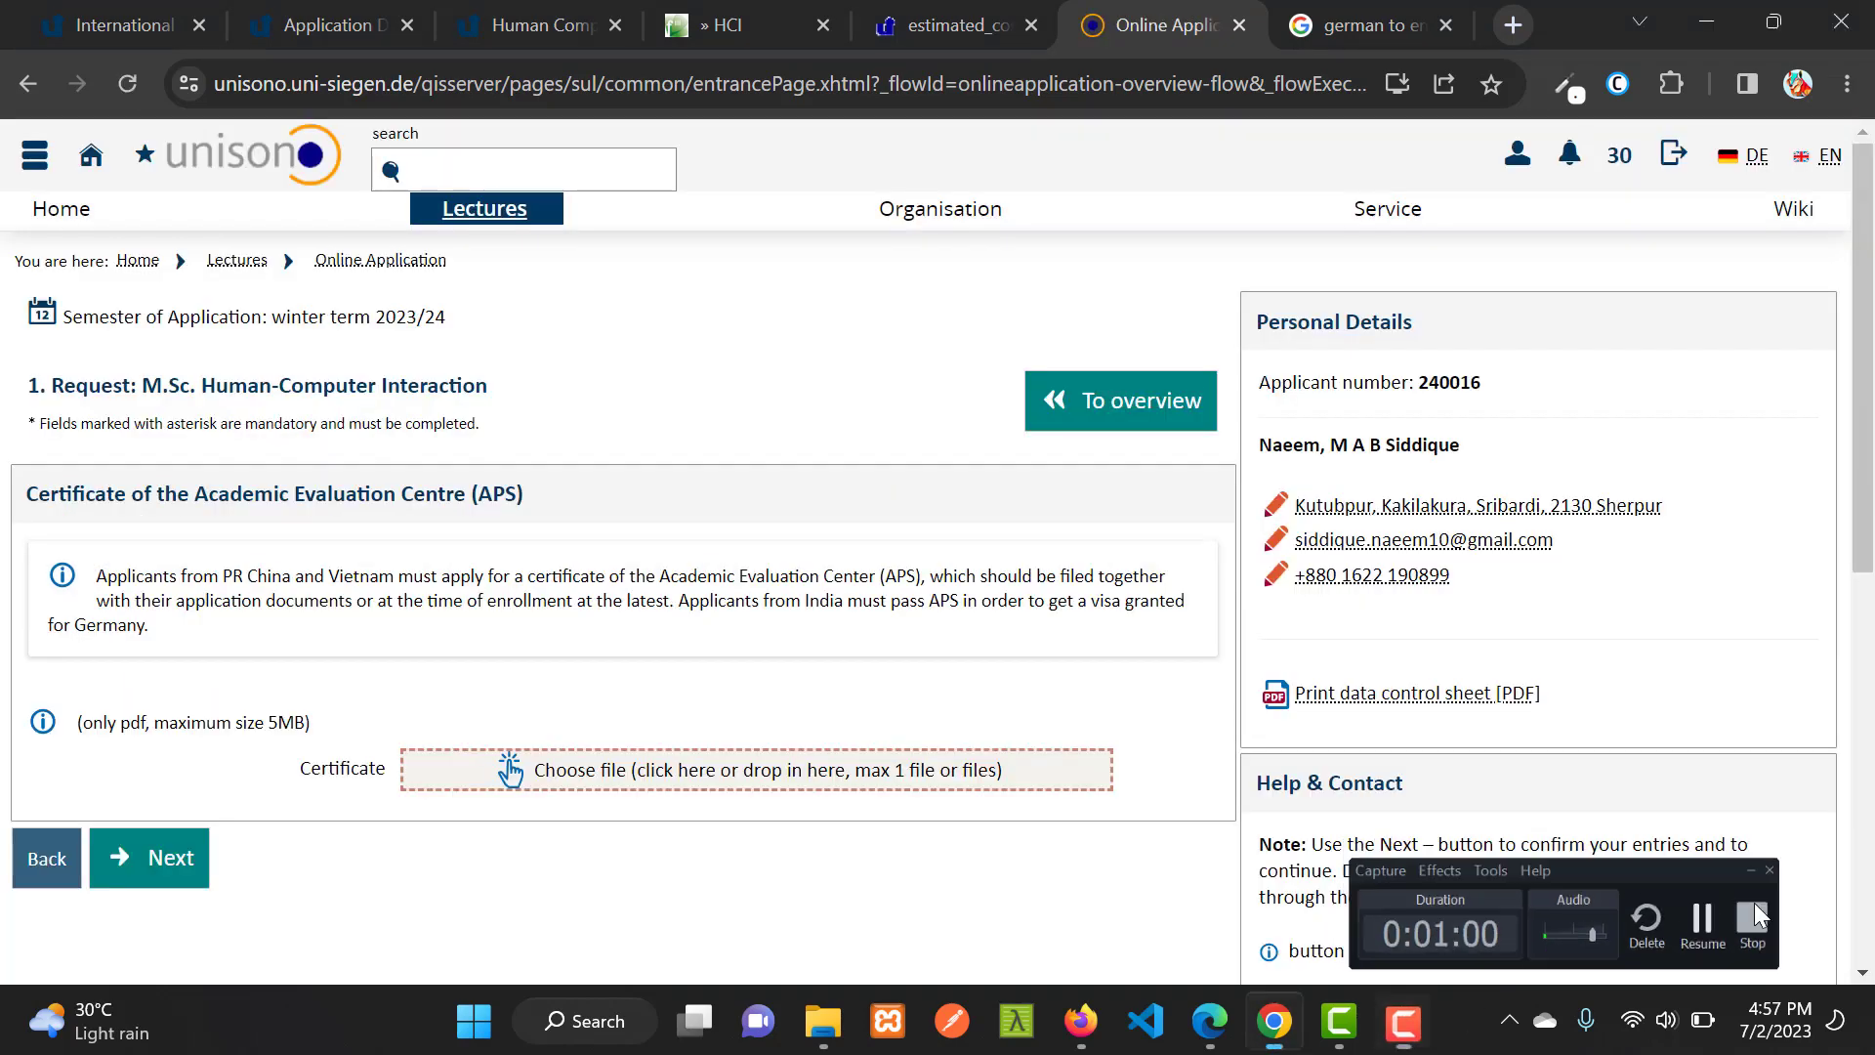
left_click(244, 898)
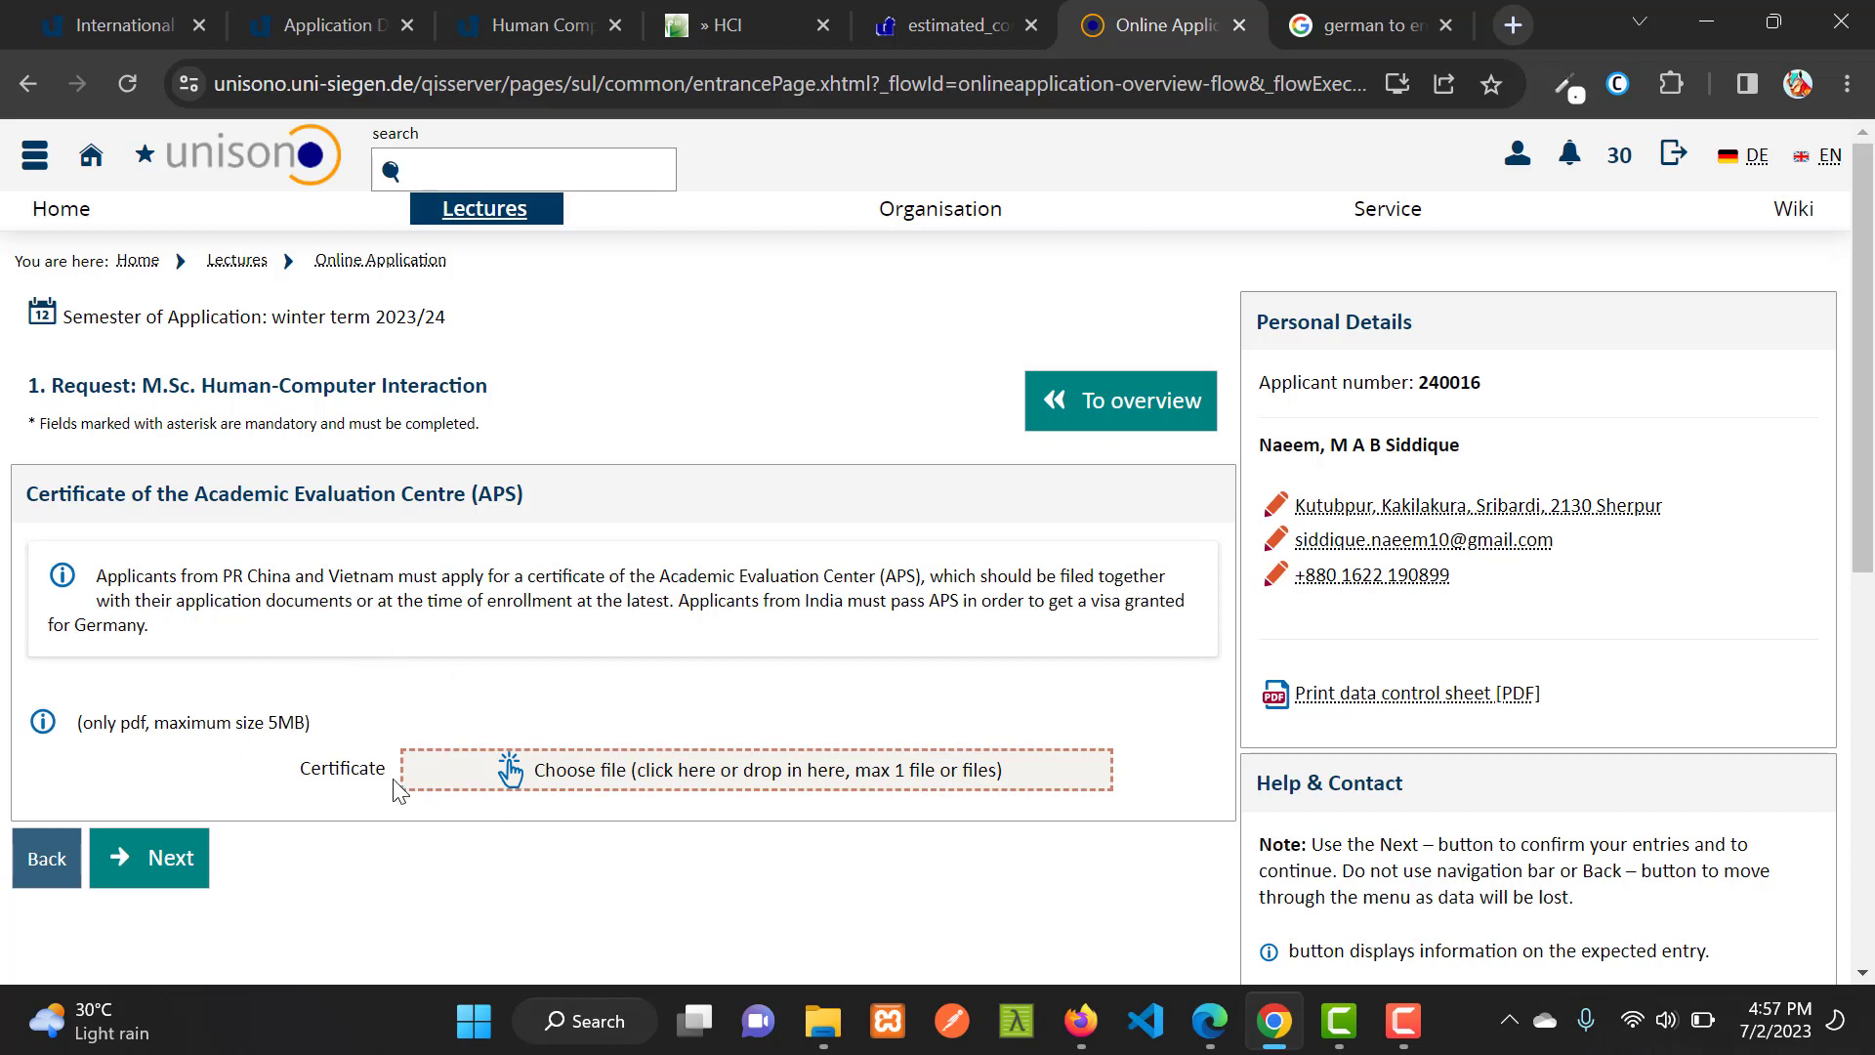
left_click(146, 858)
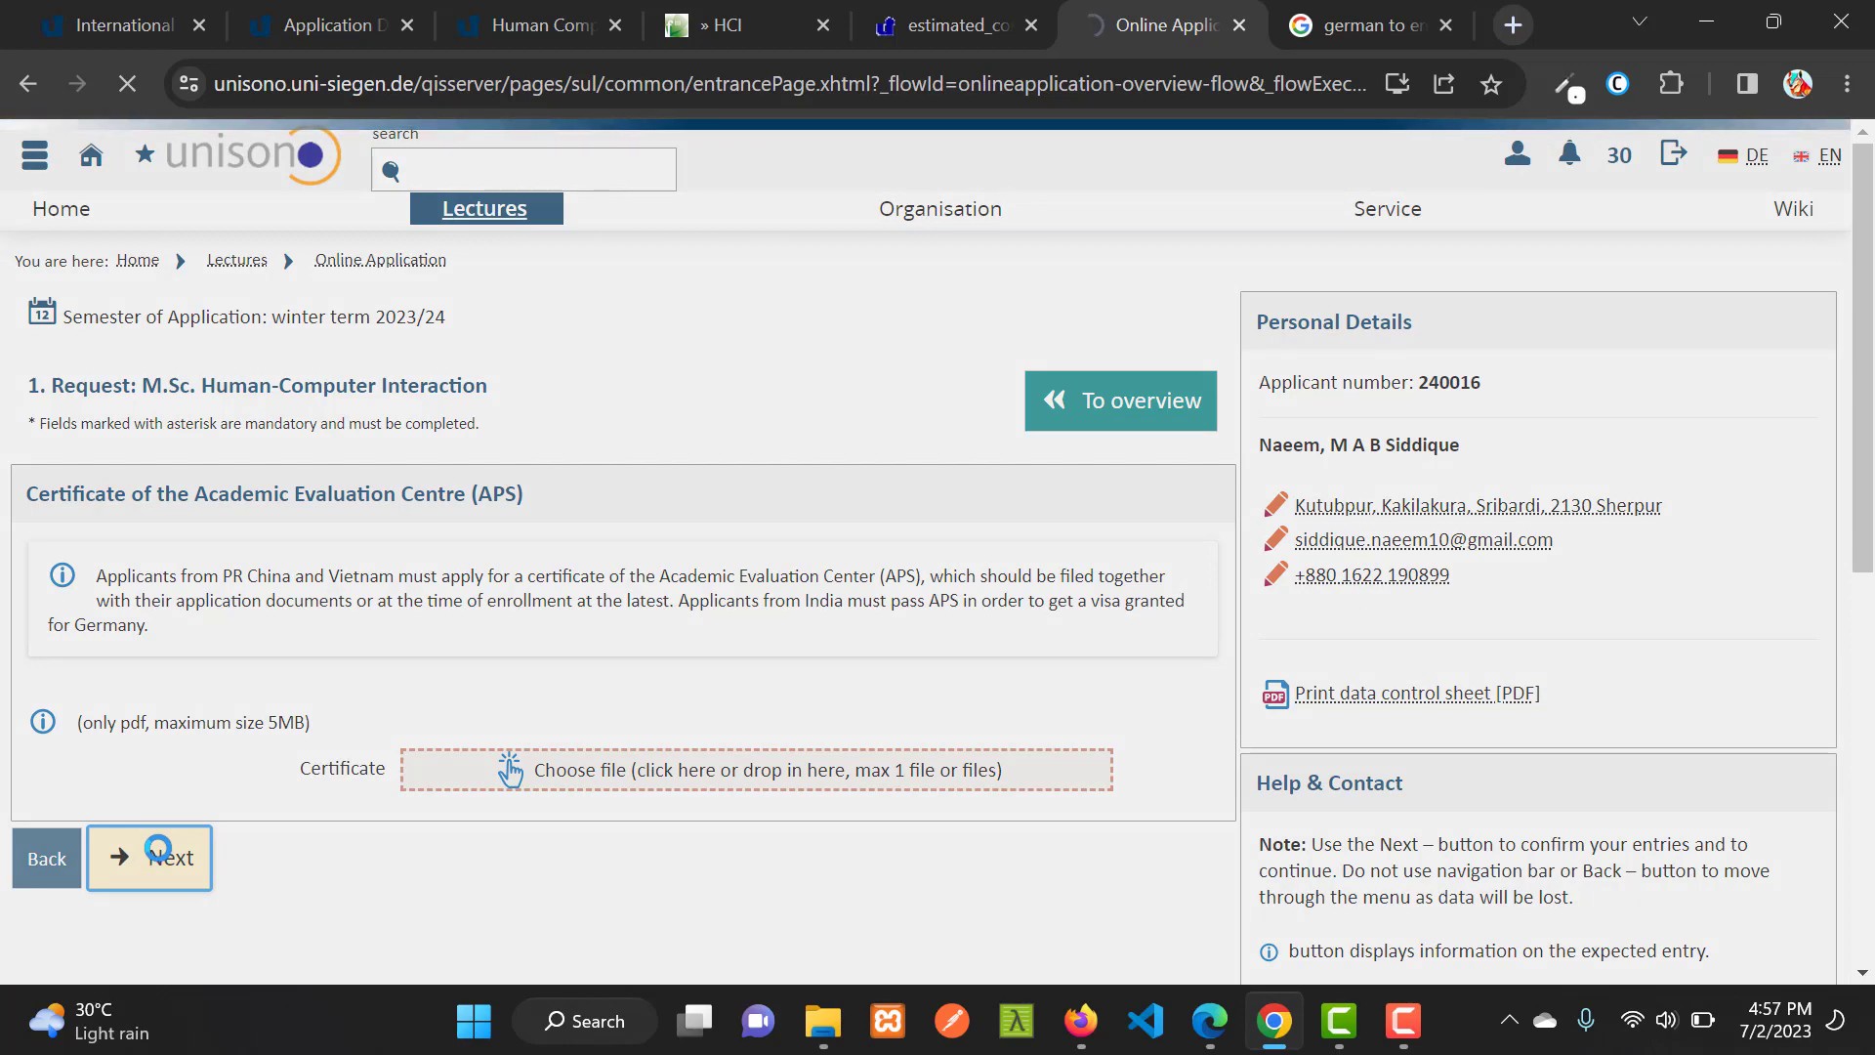
Review the HCI application summary from entrance qualification, degree and grades through English proficiency and uploaded documents to the final confirmation section.
scroll(586, 607, "down", 3)
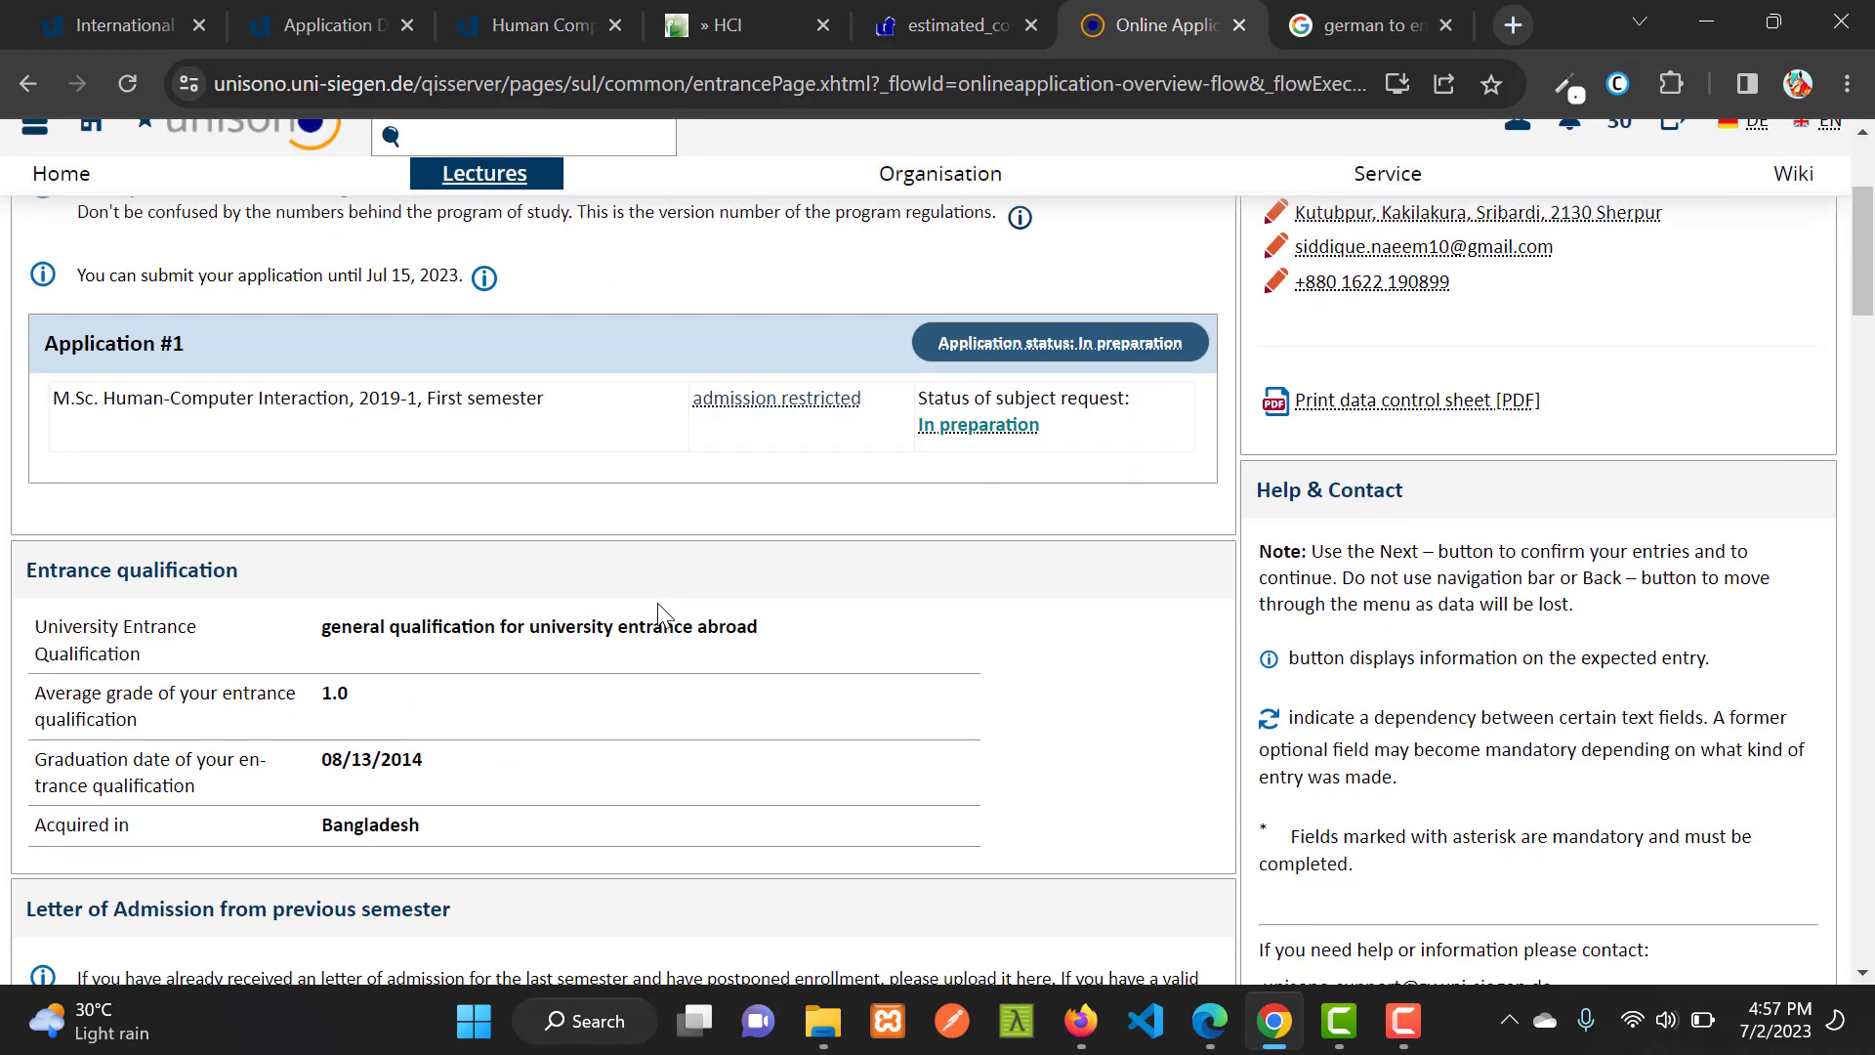
scroll(656, 609, "up", 2)
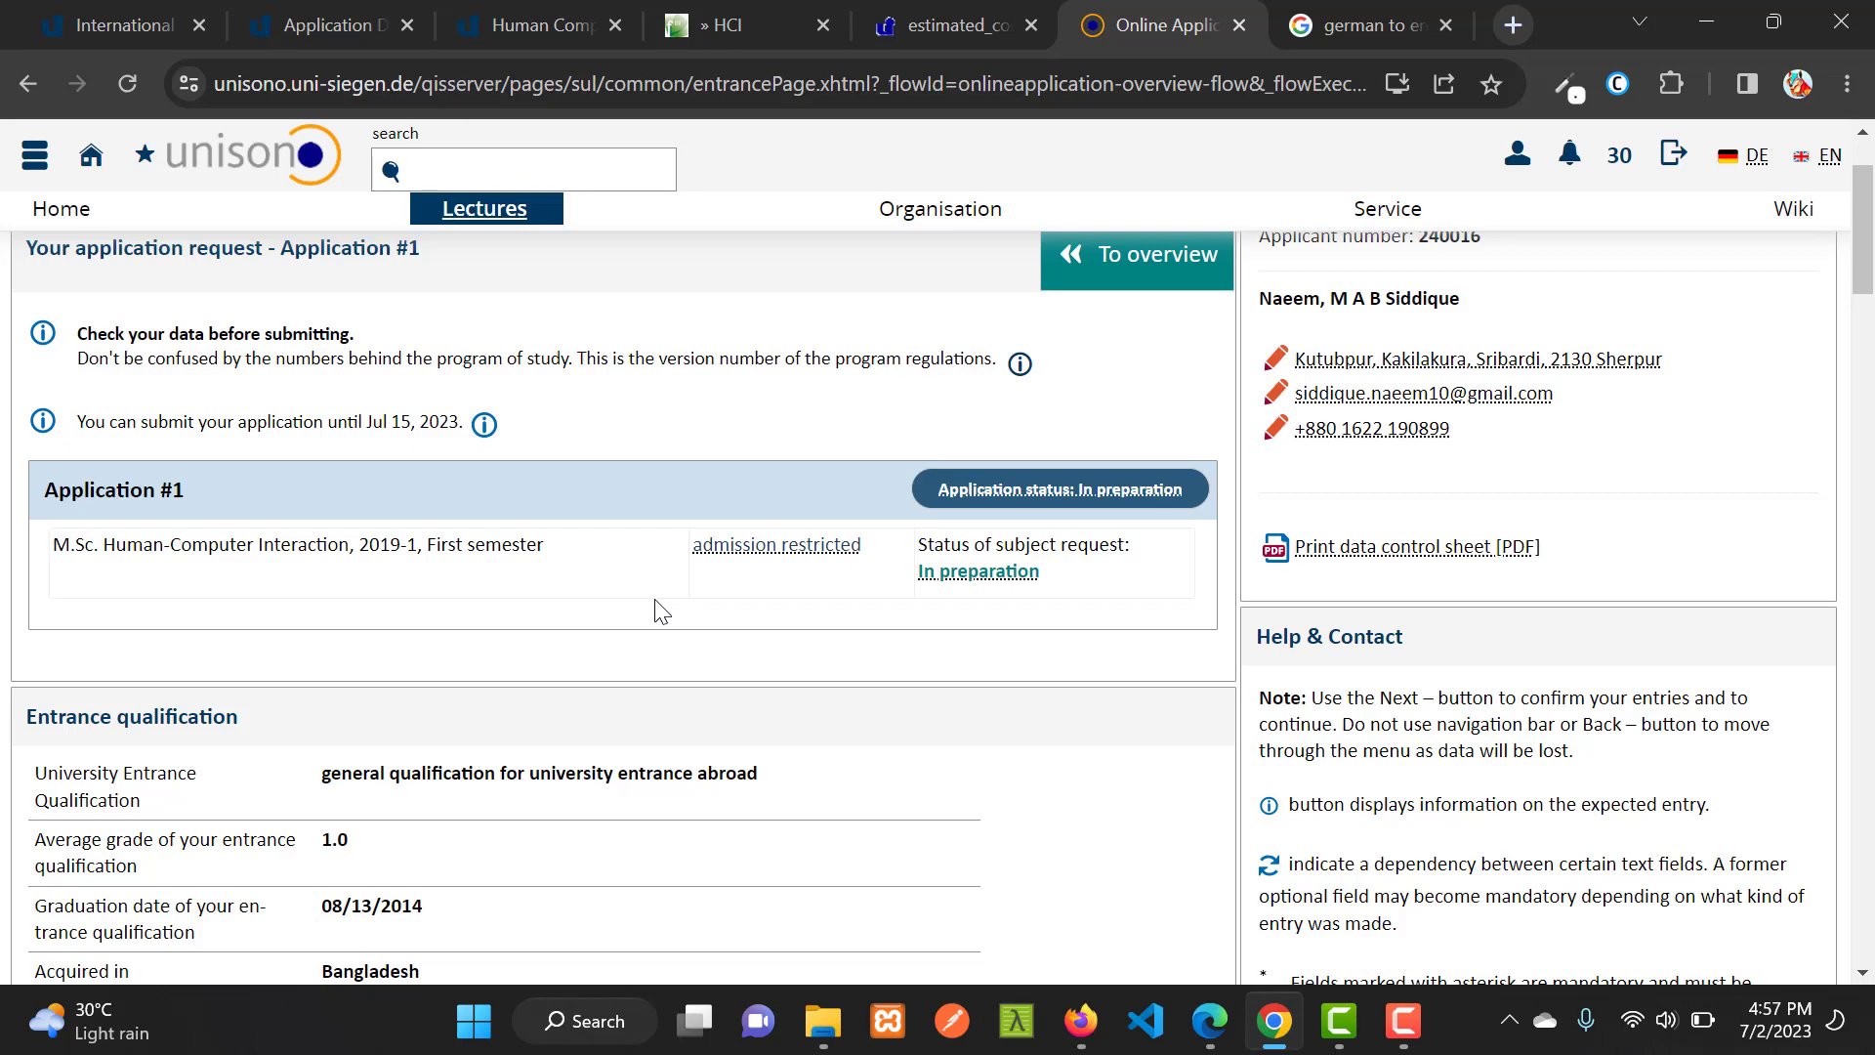
scroll(657, 607, "down", 7)
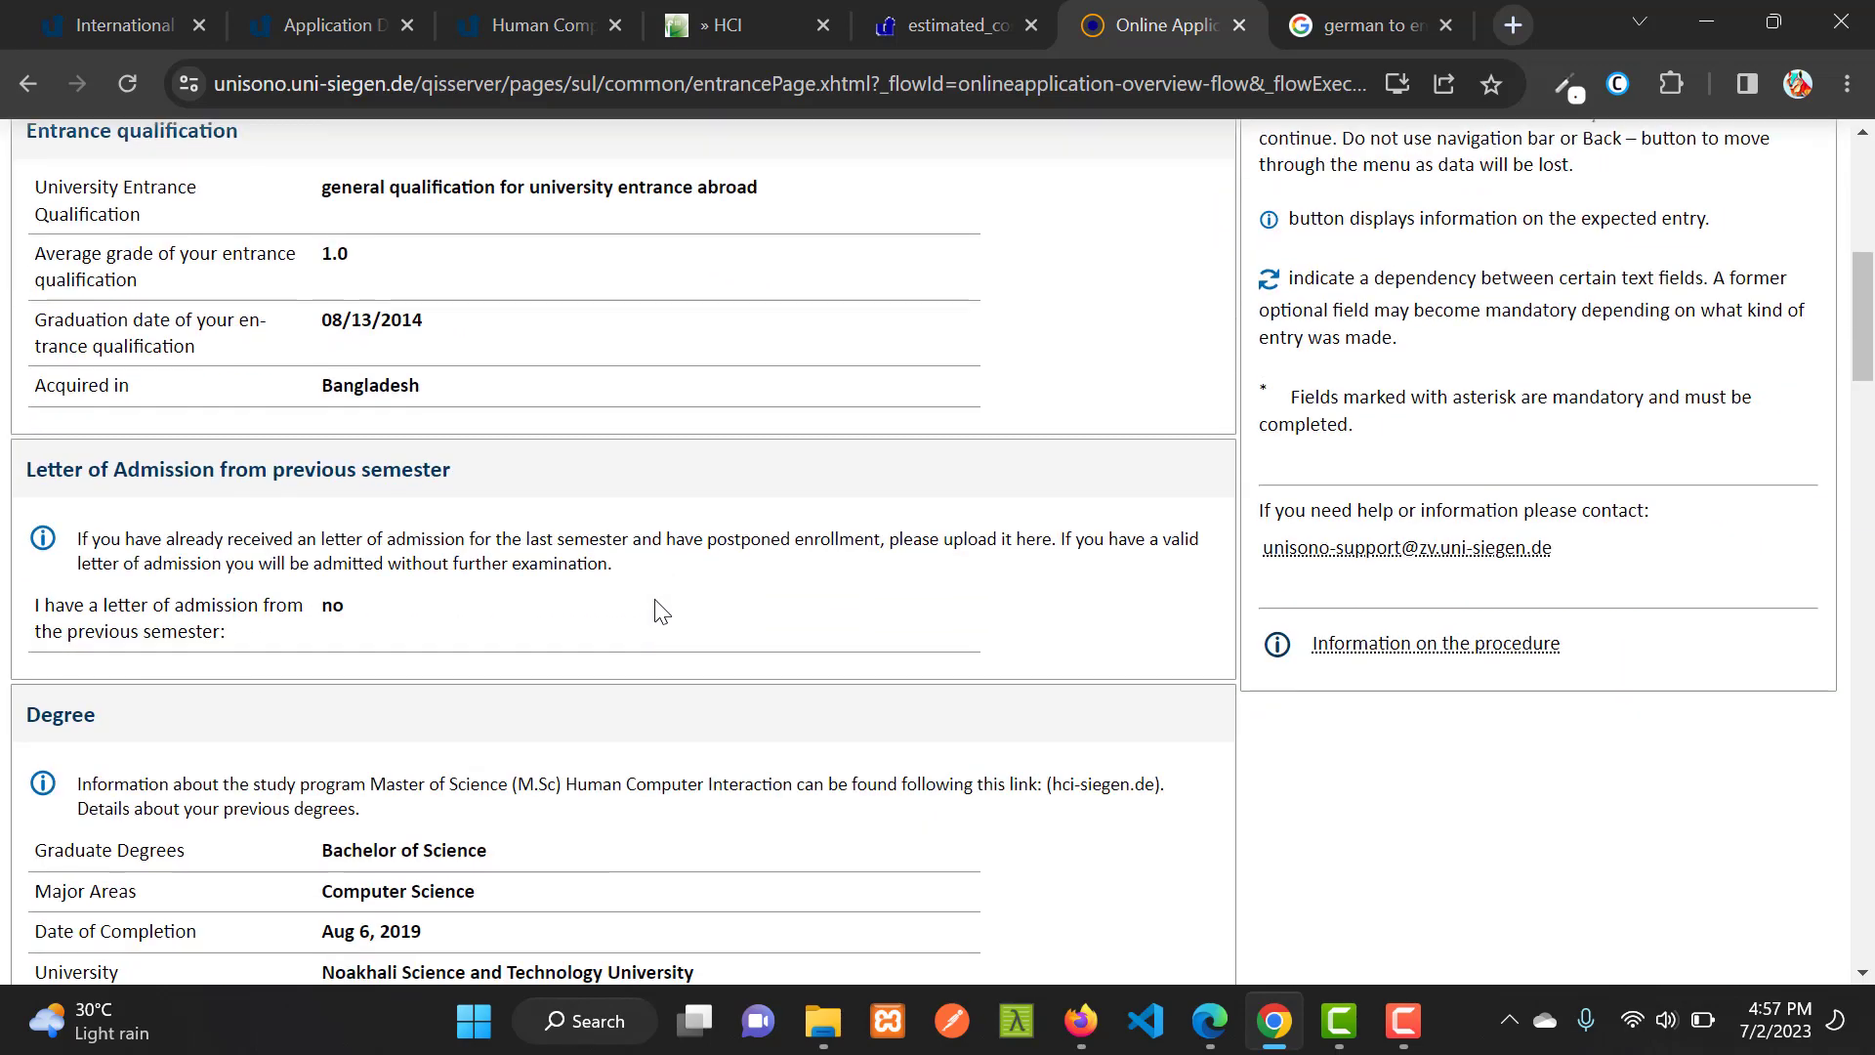
scroll(657, 609, "down", 6)
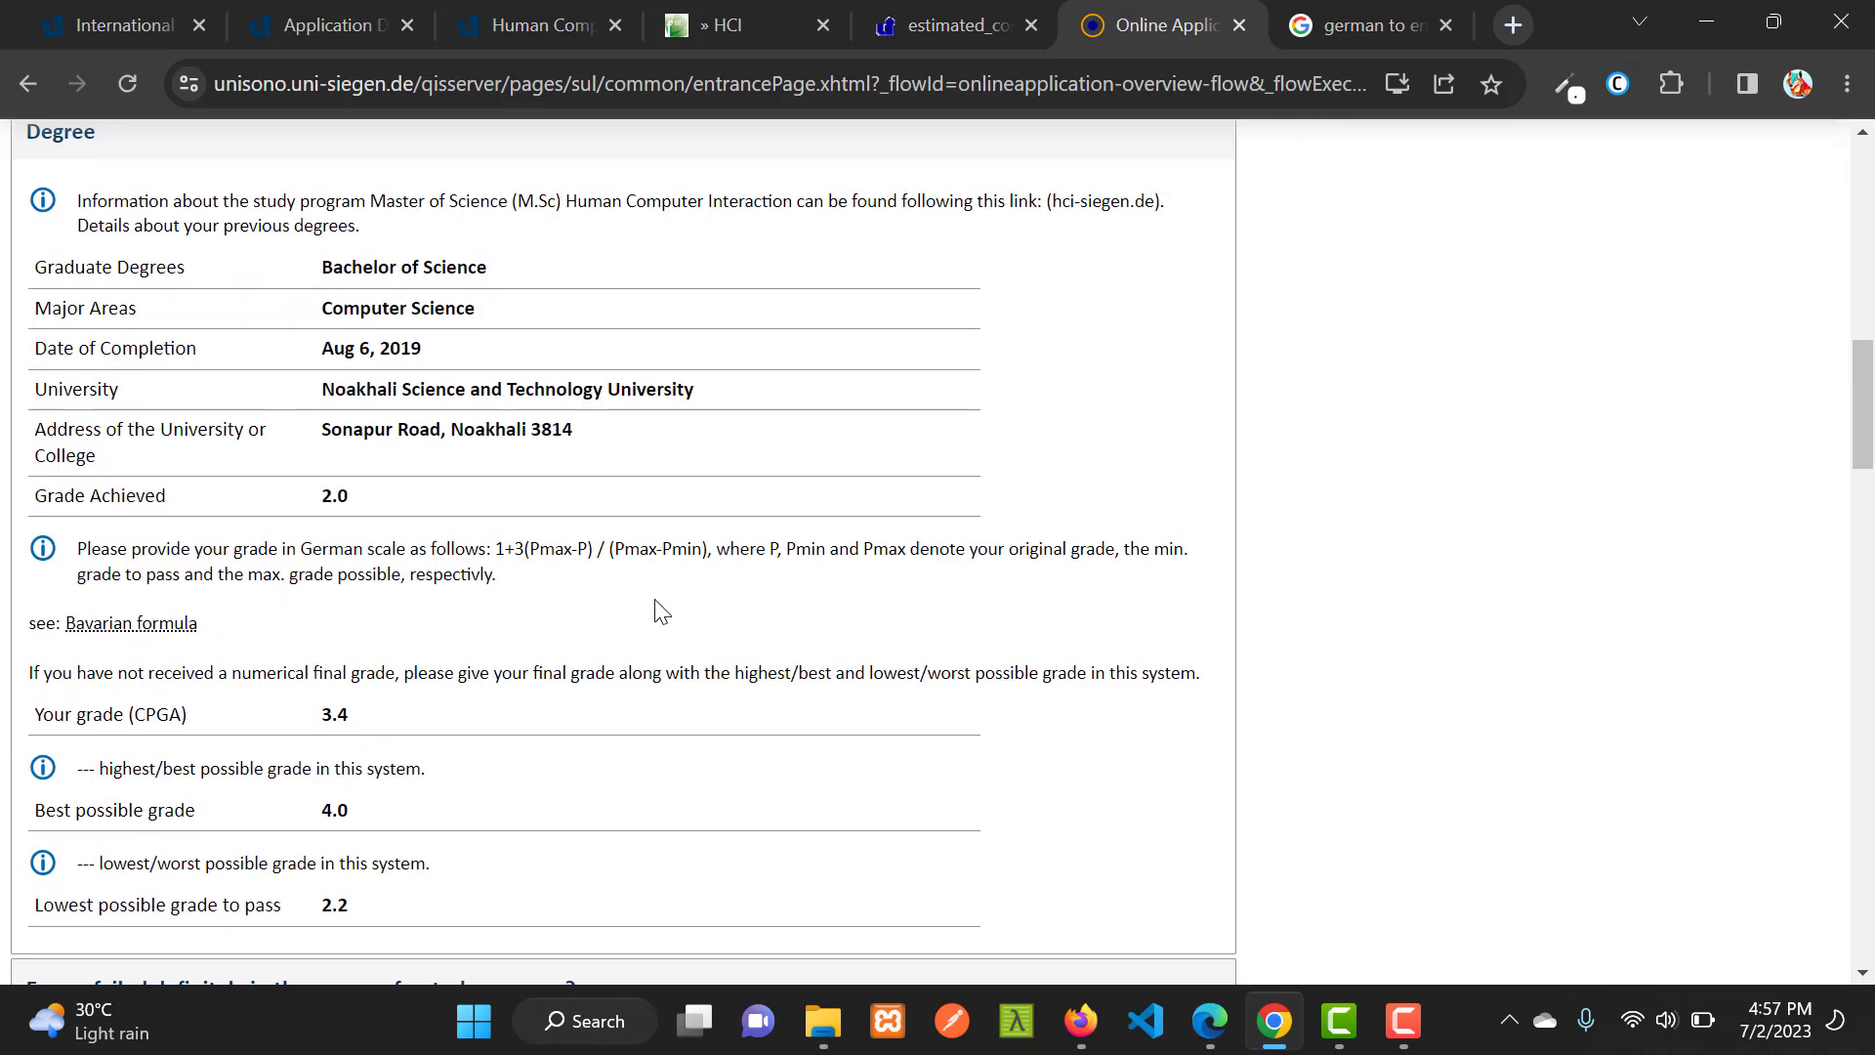
scroll(660, 611, "down", 5)
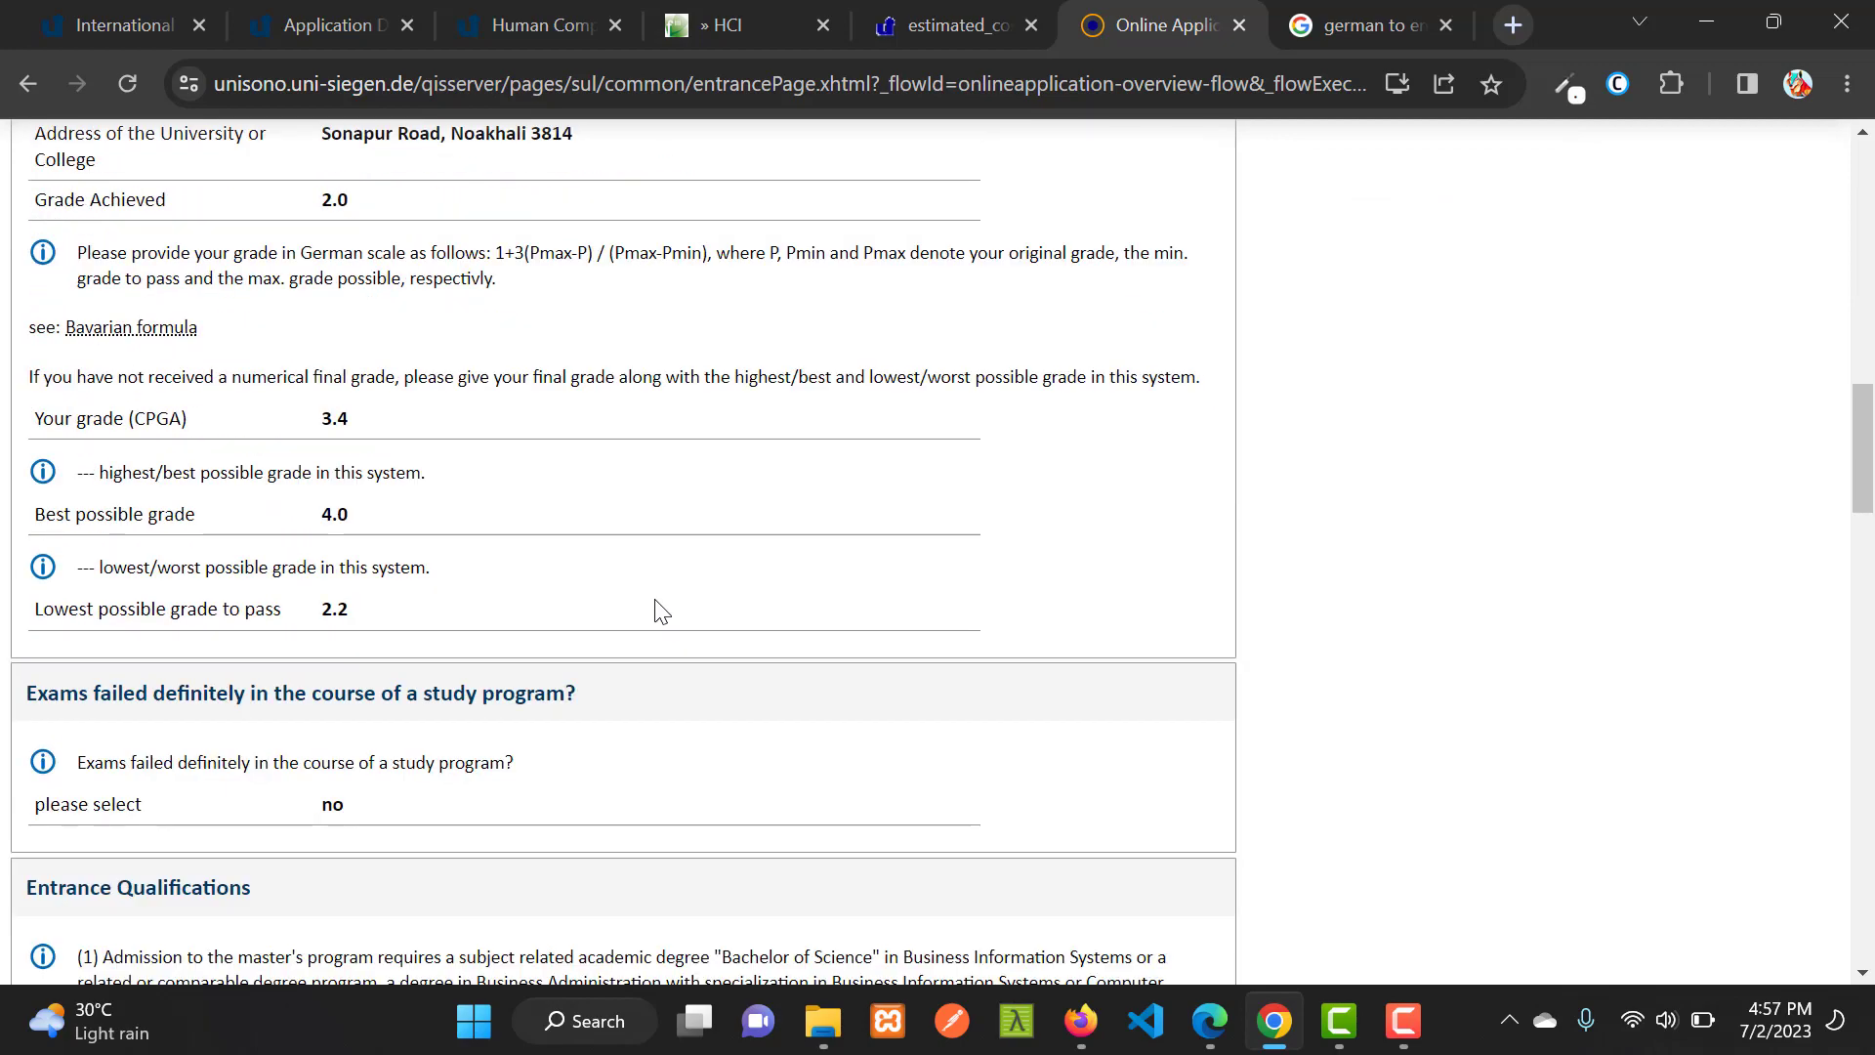
scroll(656, 610, "down", 10)
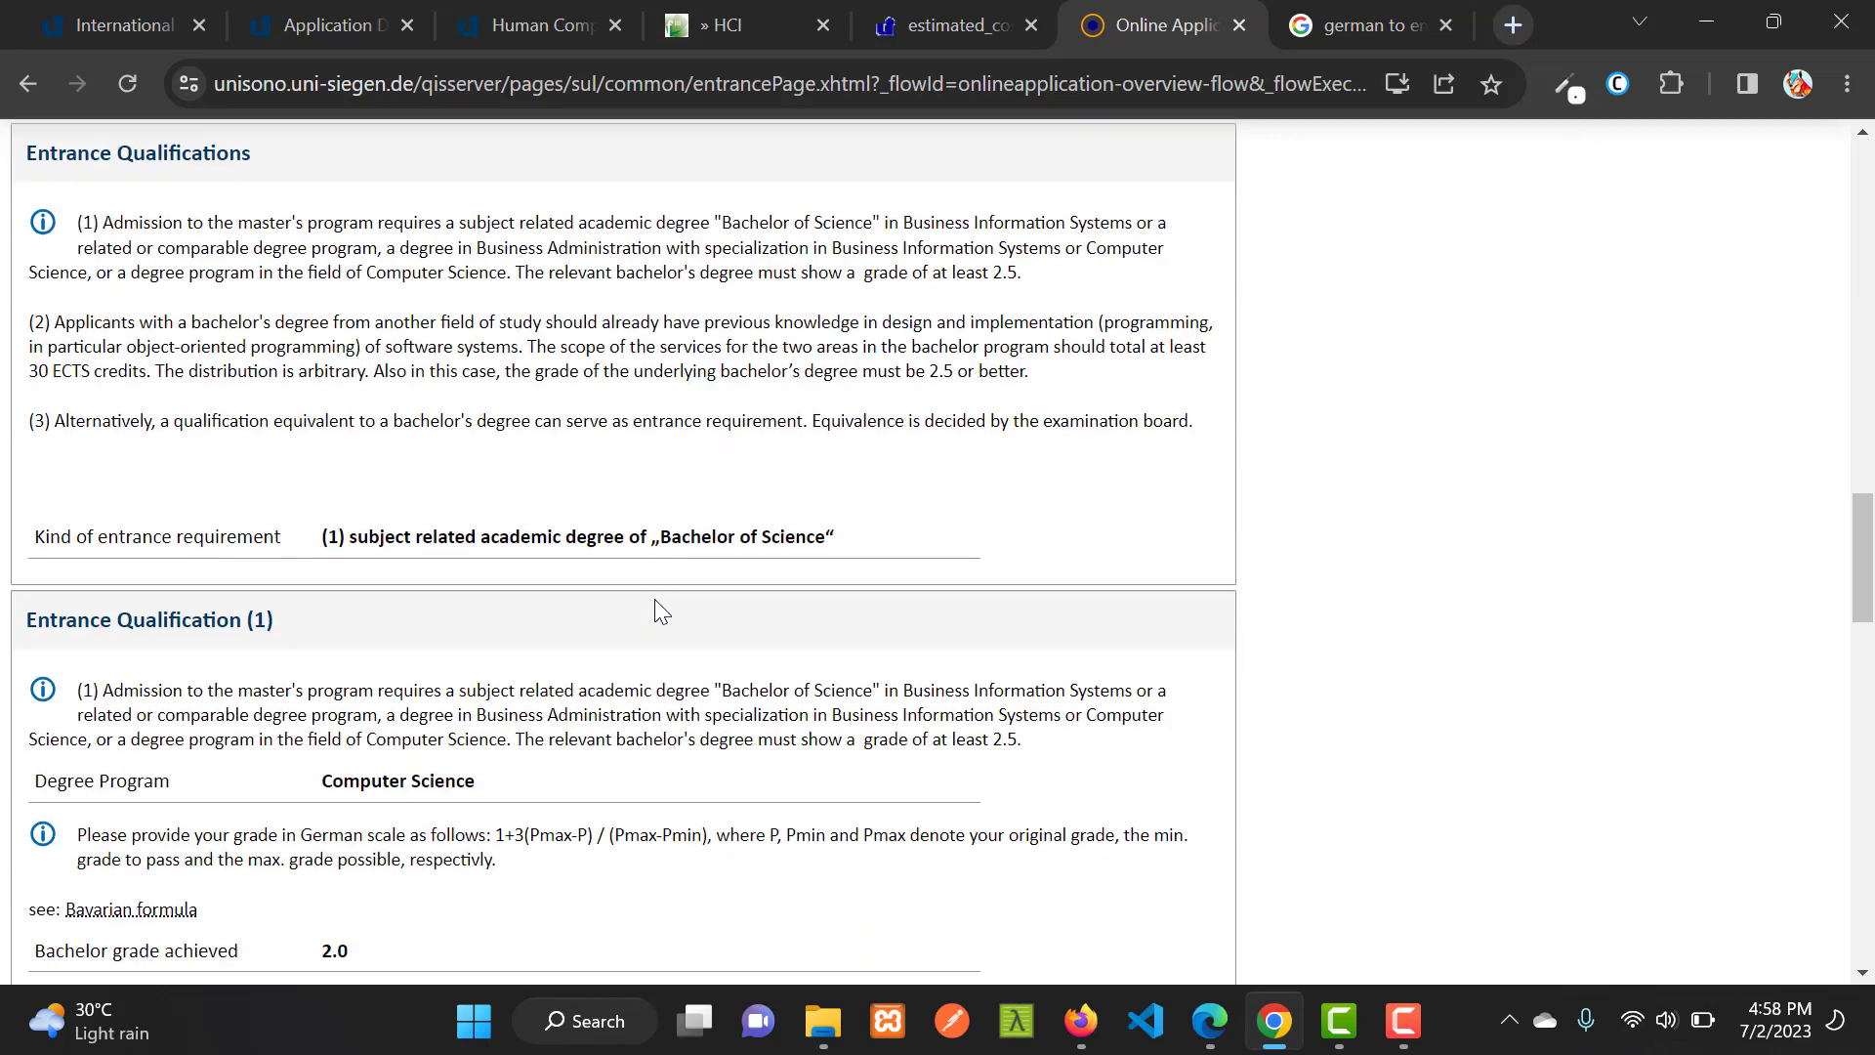
scroll(659, 605, "down", 3)
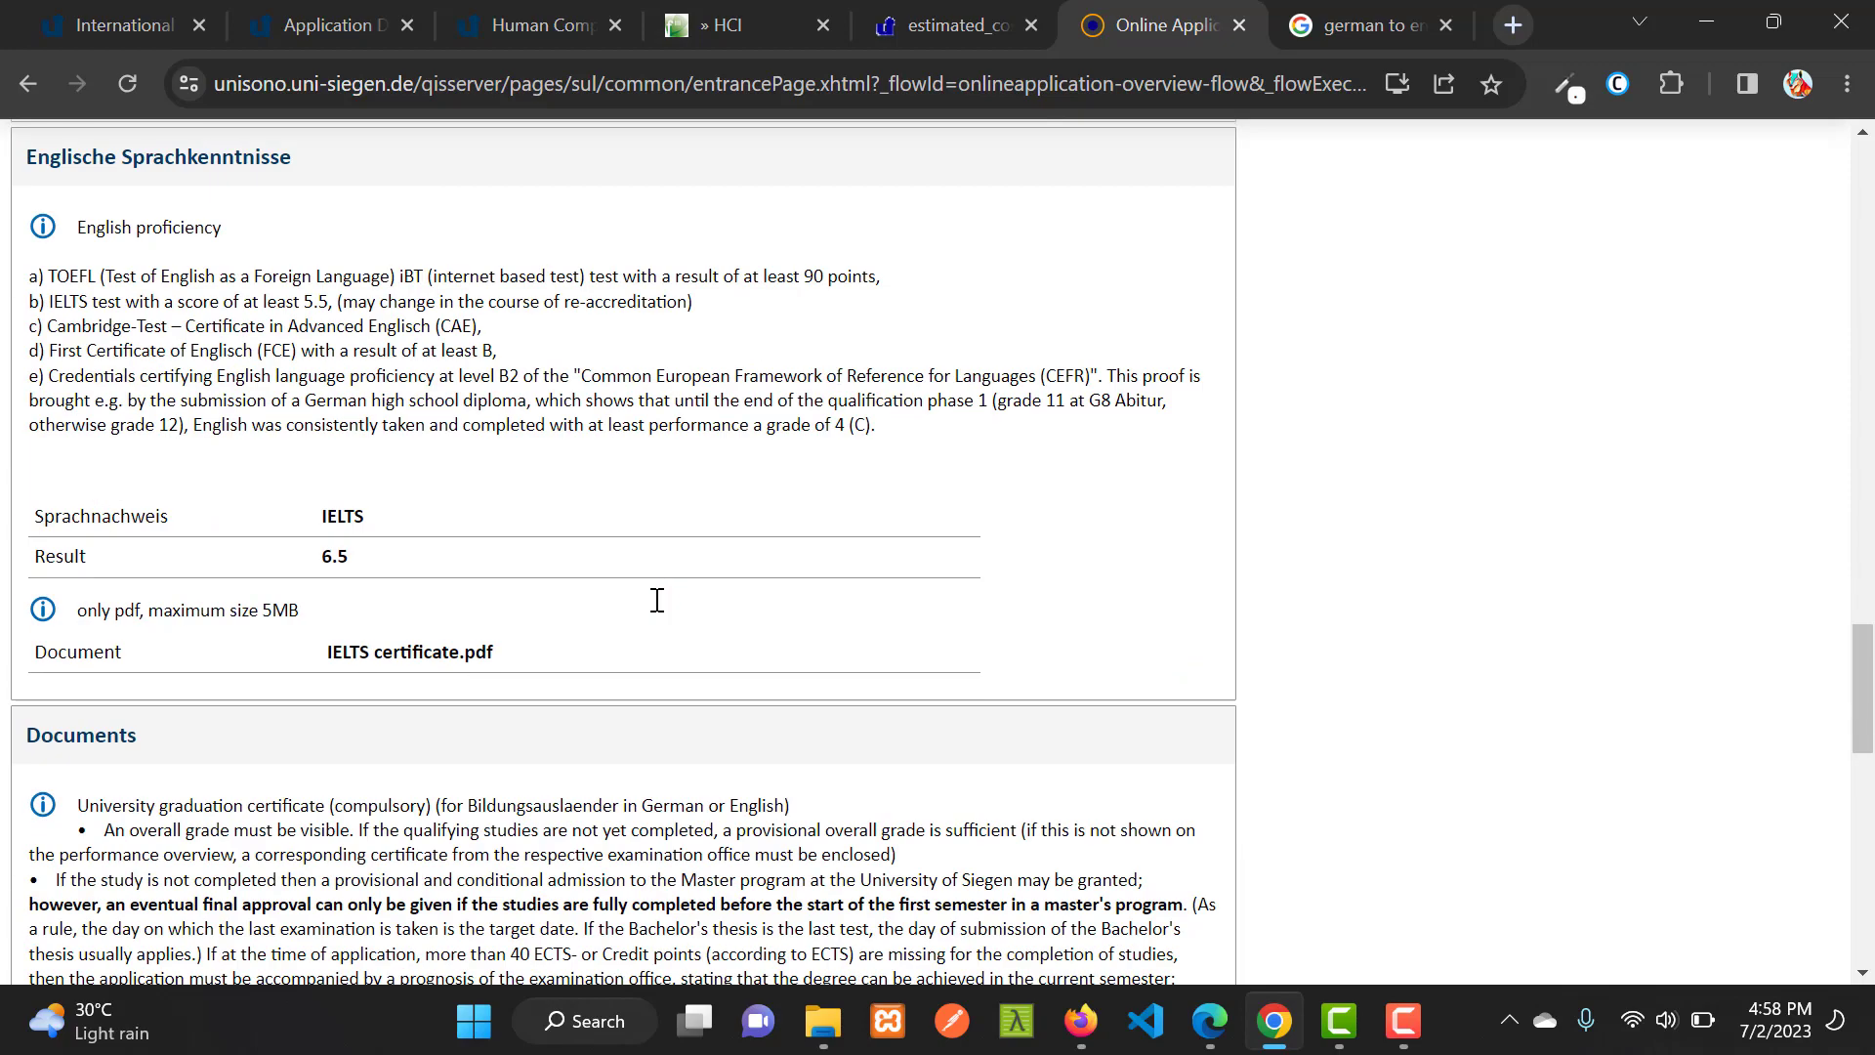
scroll(657, 599, "down", 8)
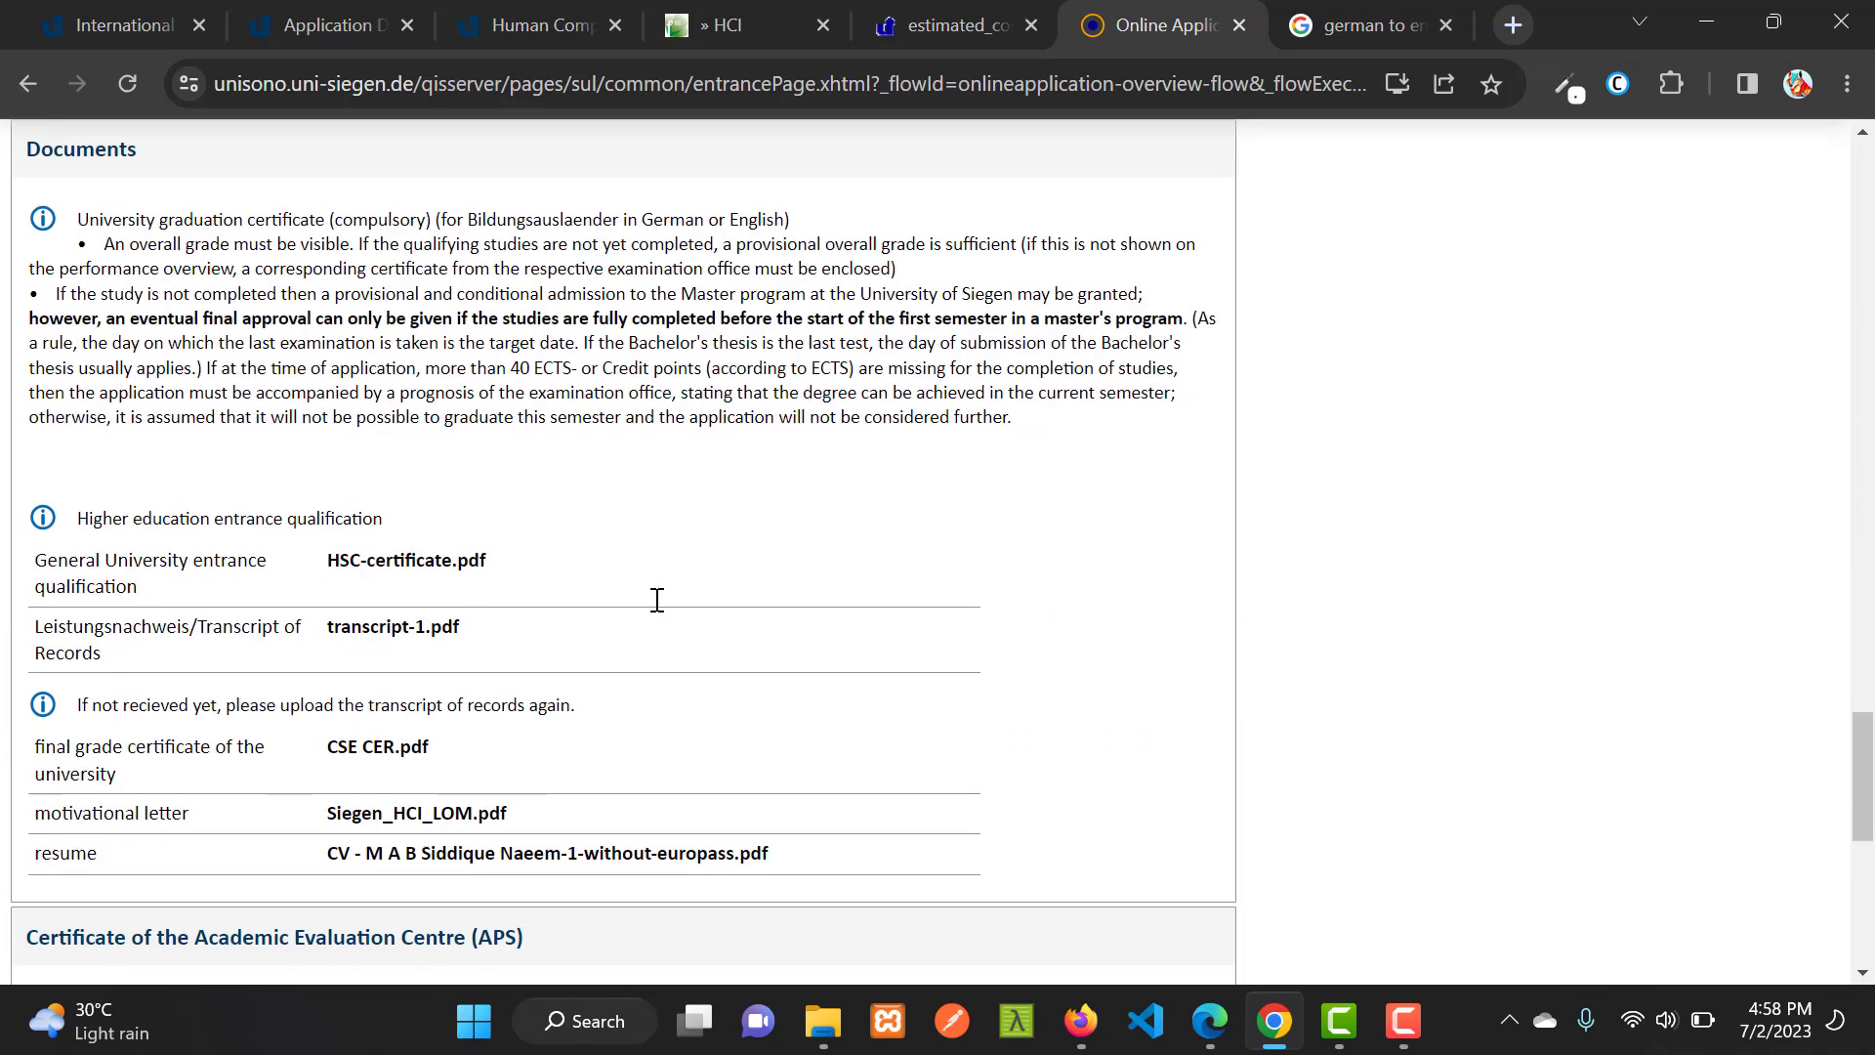
scroll(661, 610, "down", 4)
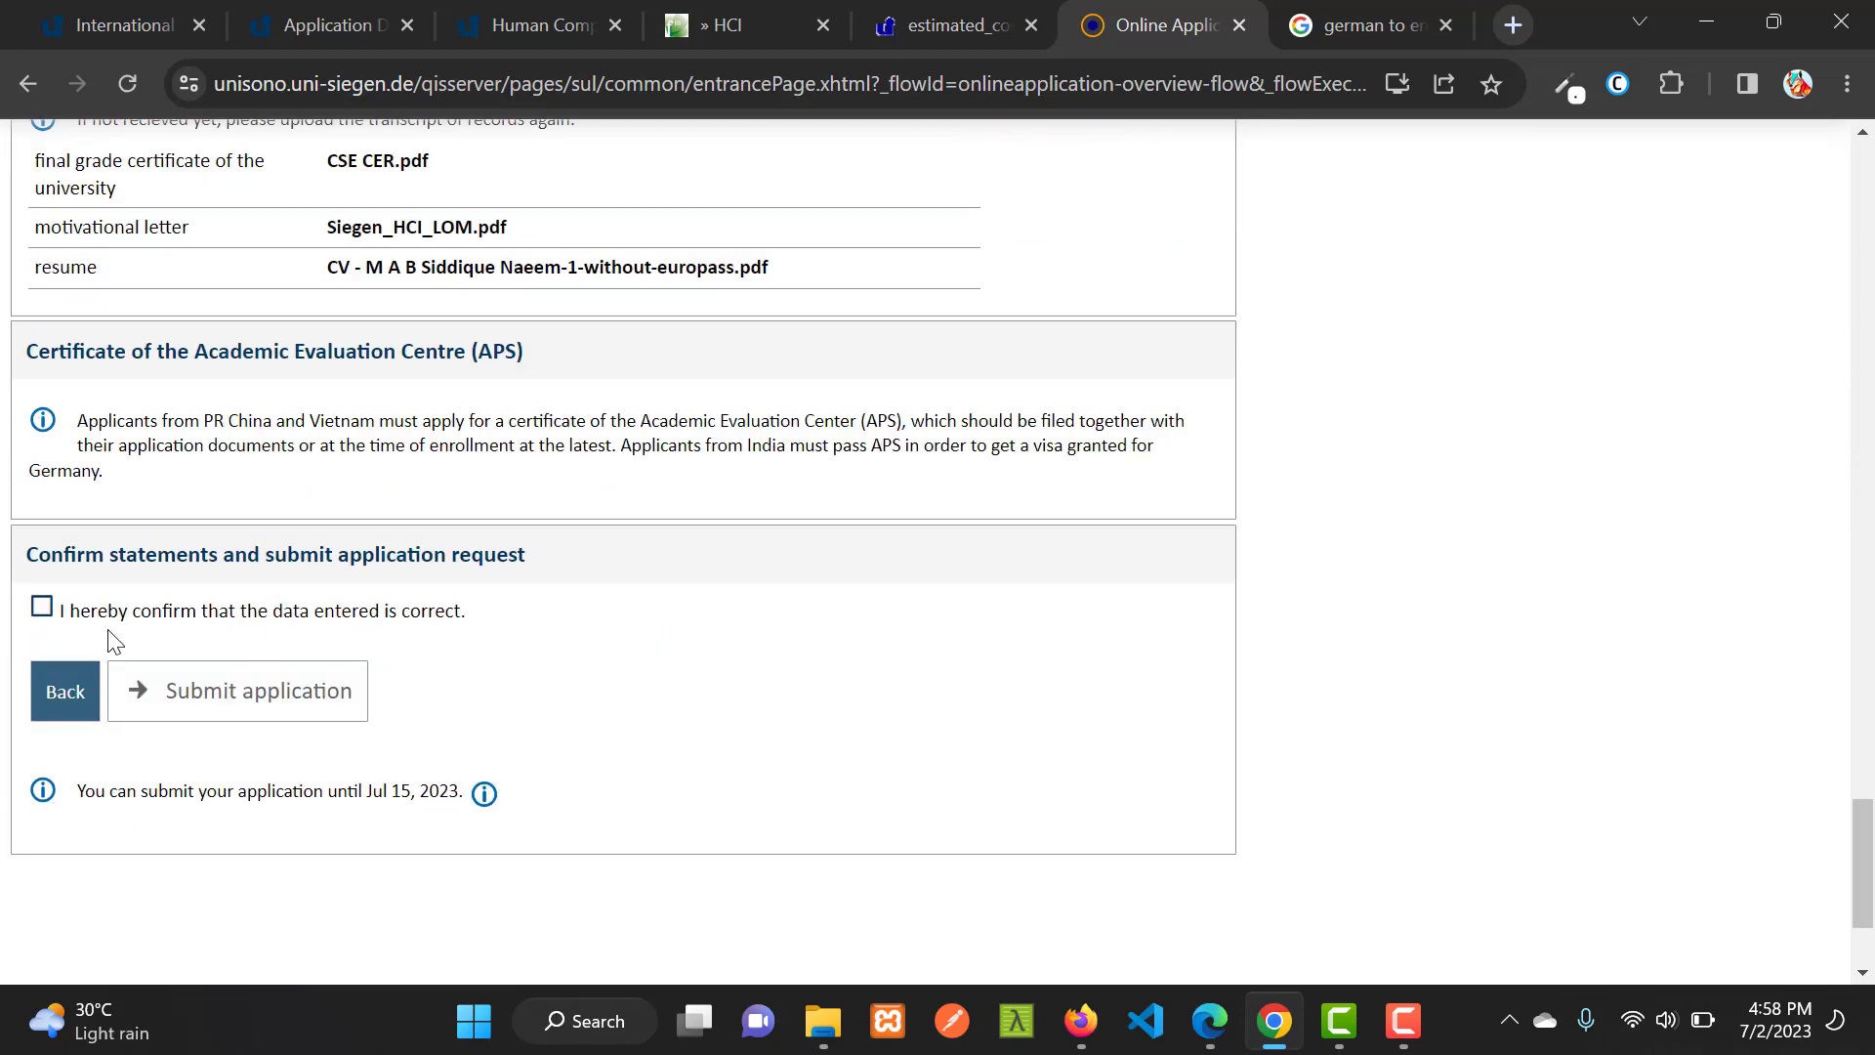
Confirm that the data entered in the application is correct, and recheck the list of uploaded documents.
left_click(41, 607)
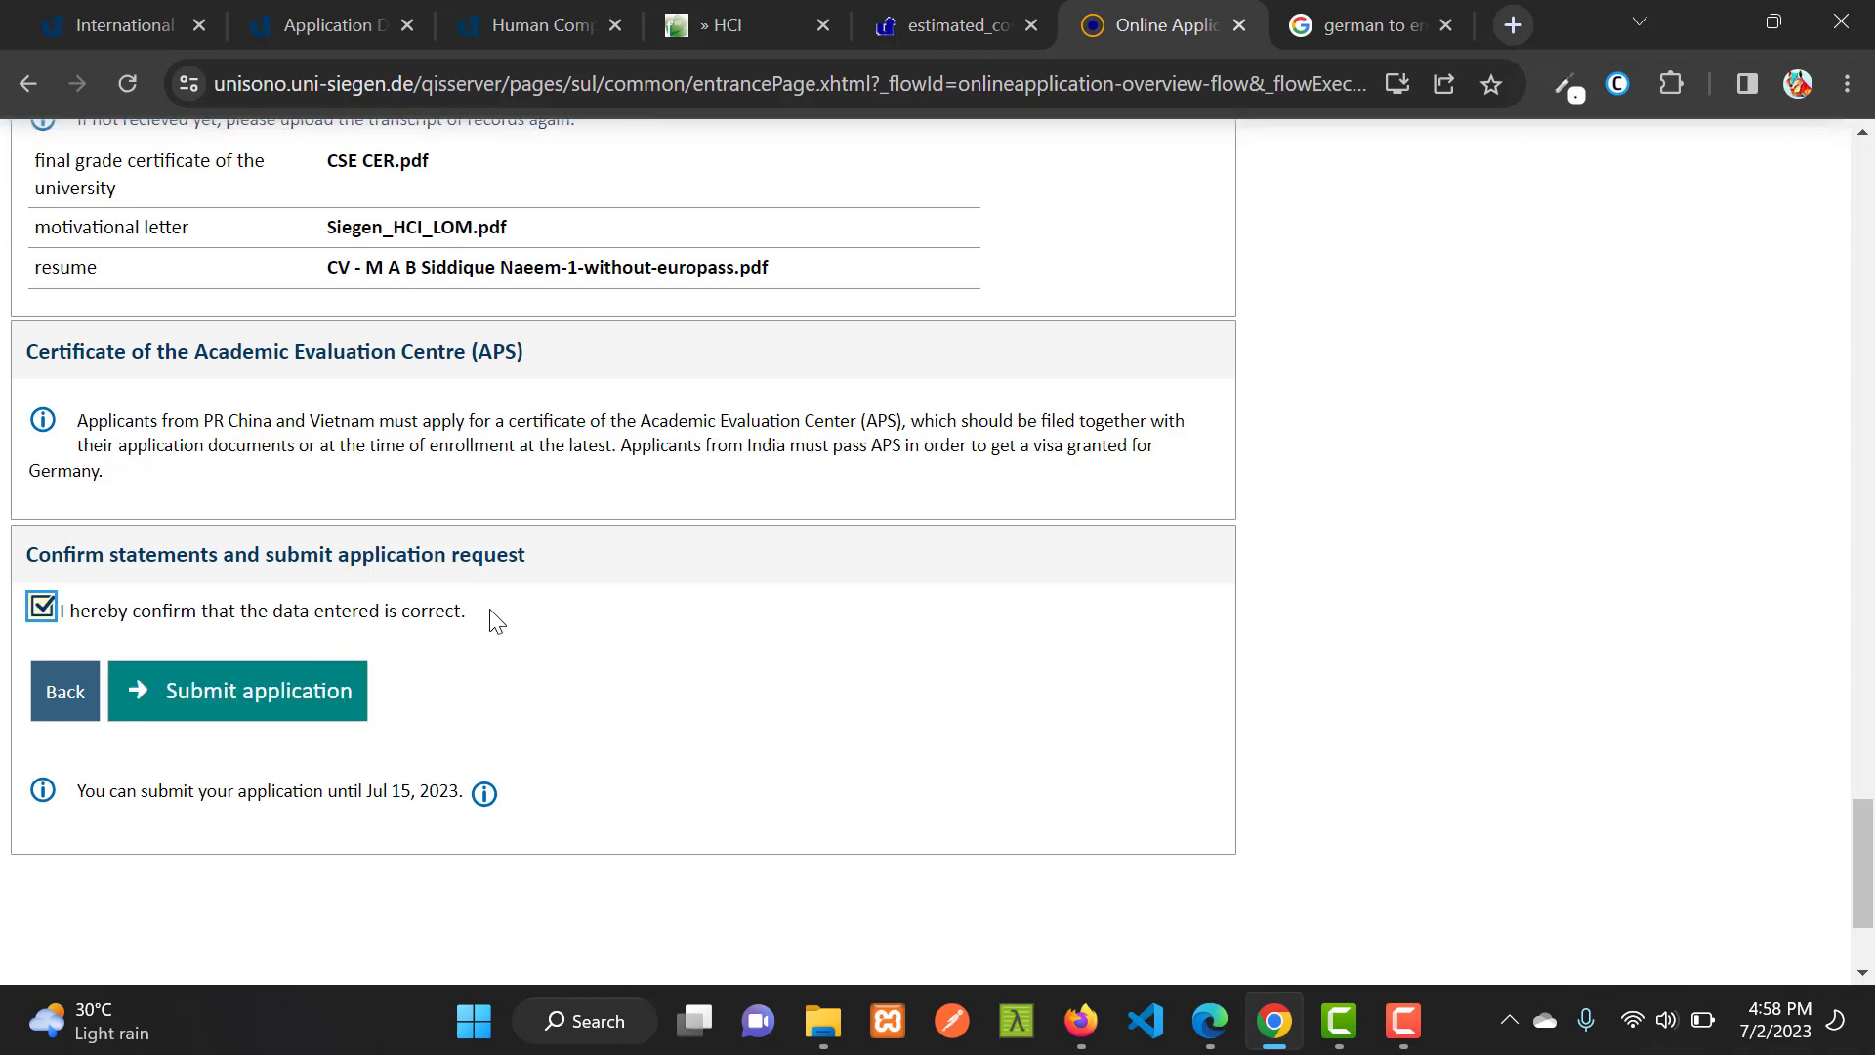
scroll(598, 621, "up", 4)
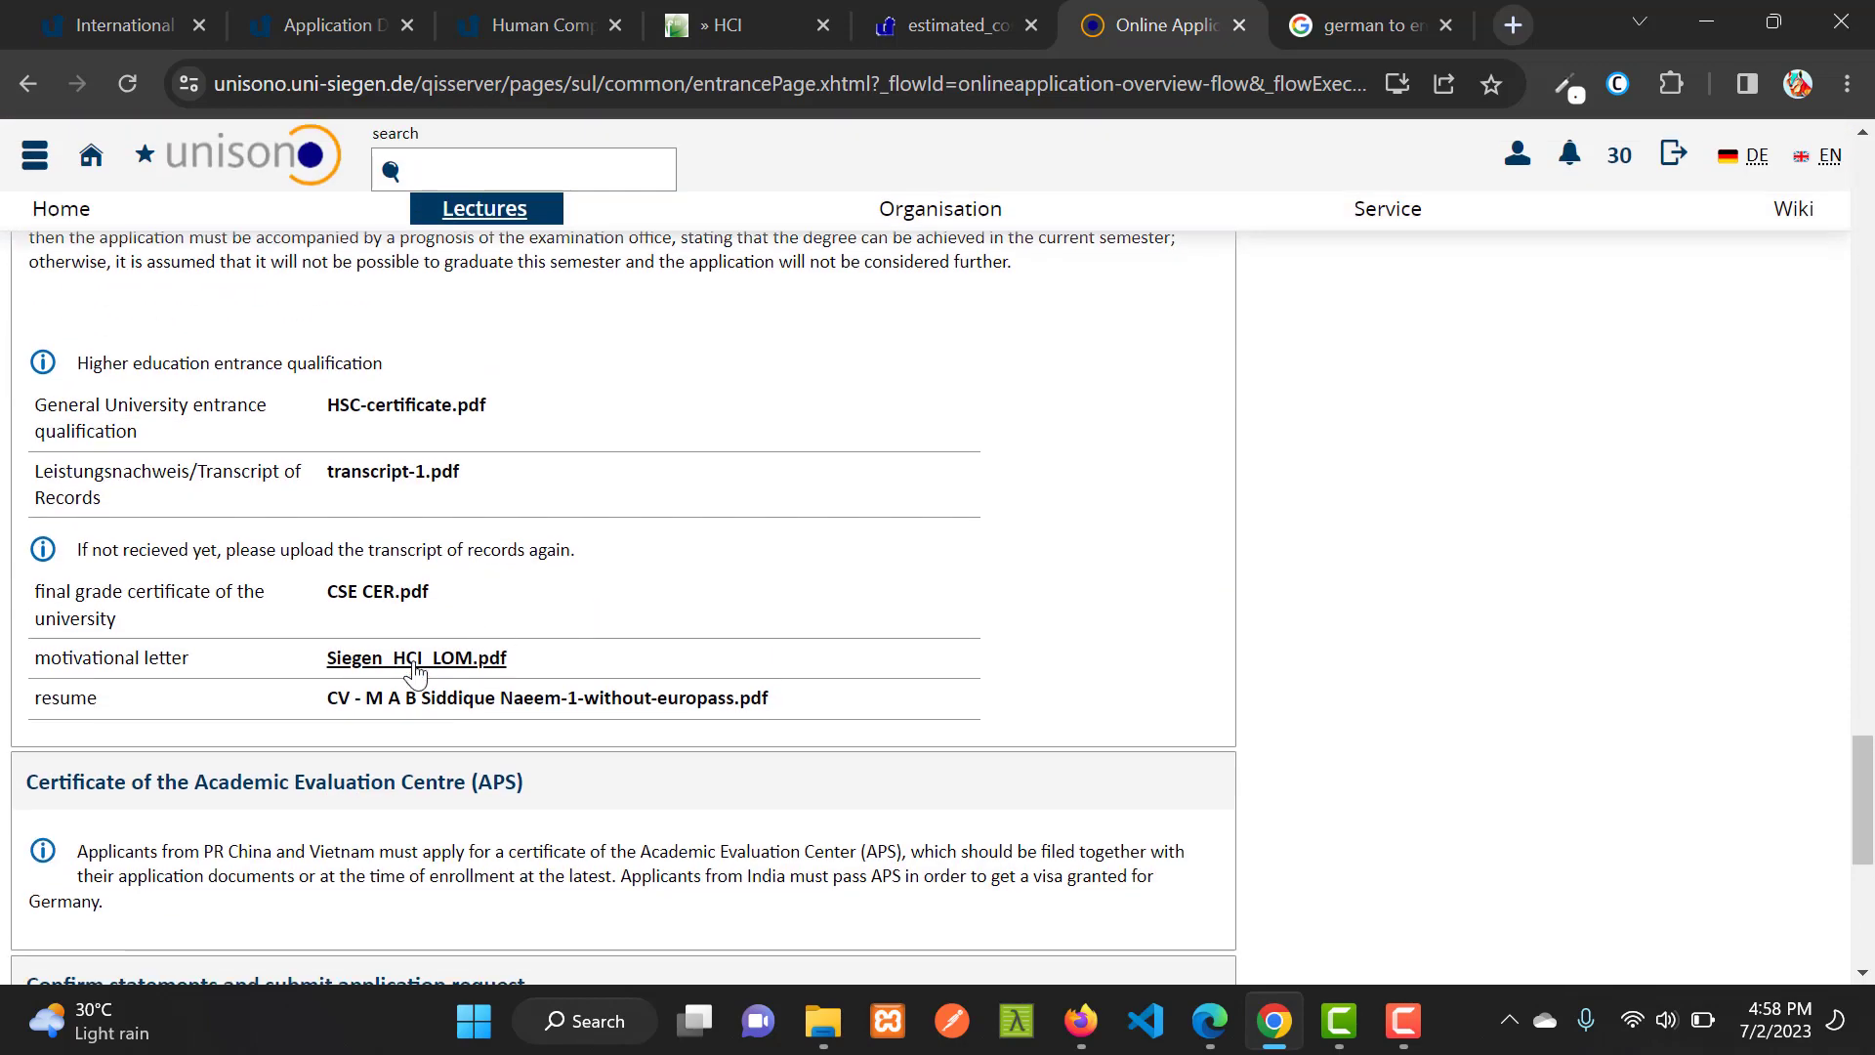
scroll(415, 671, "down", 4)
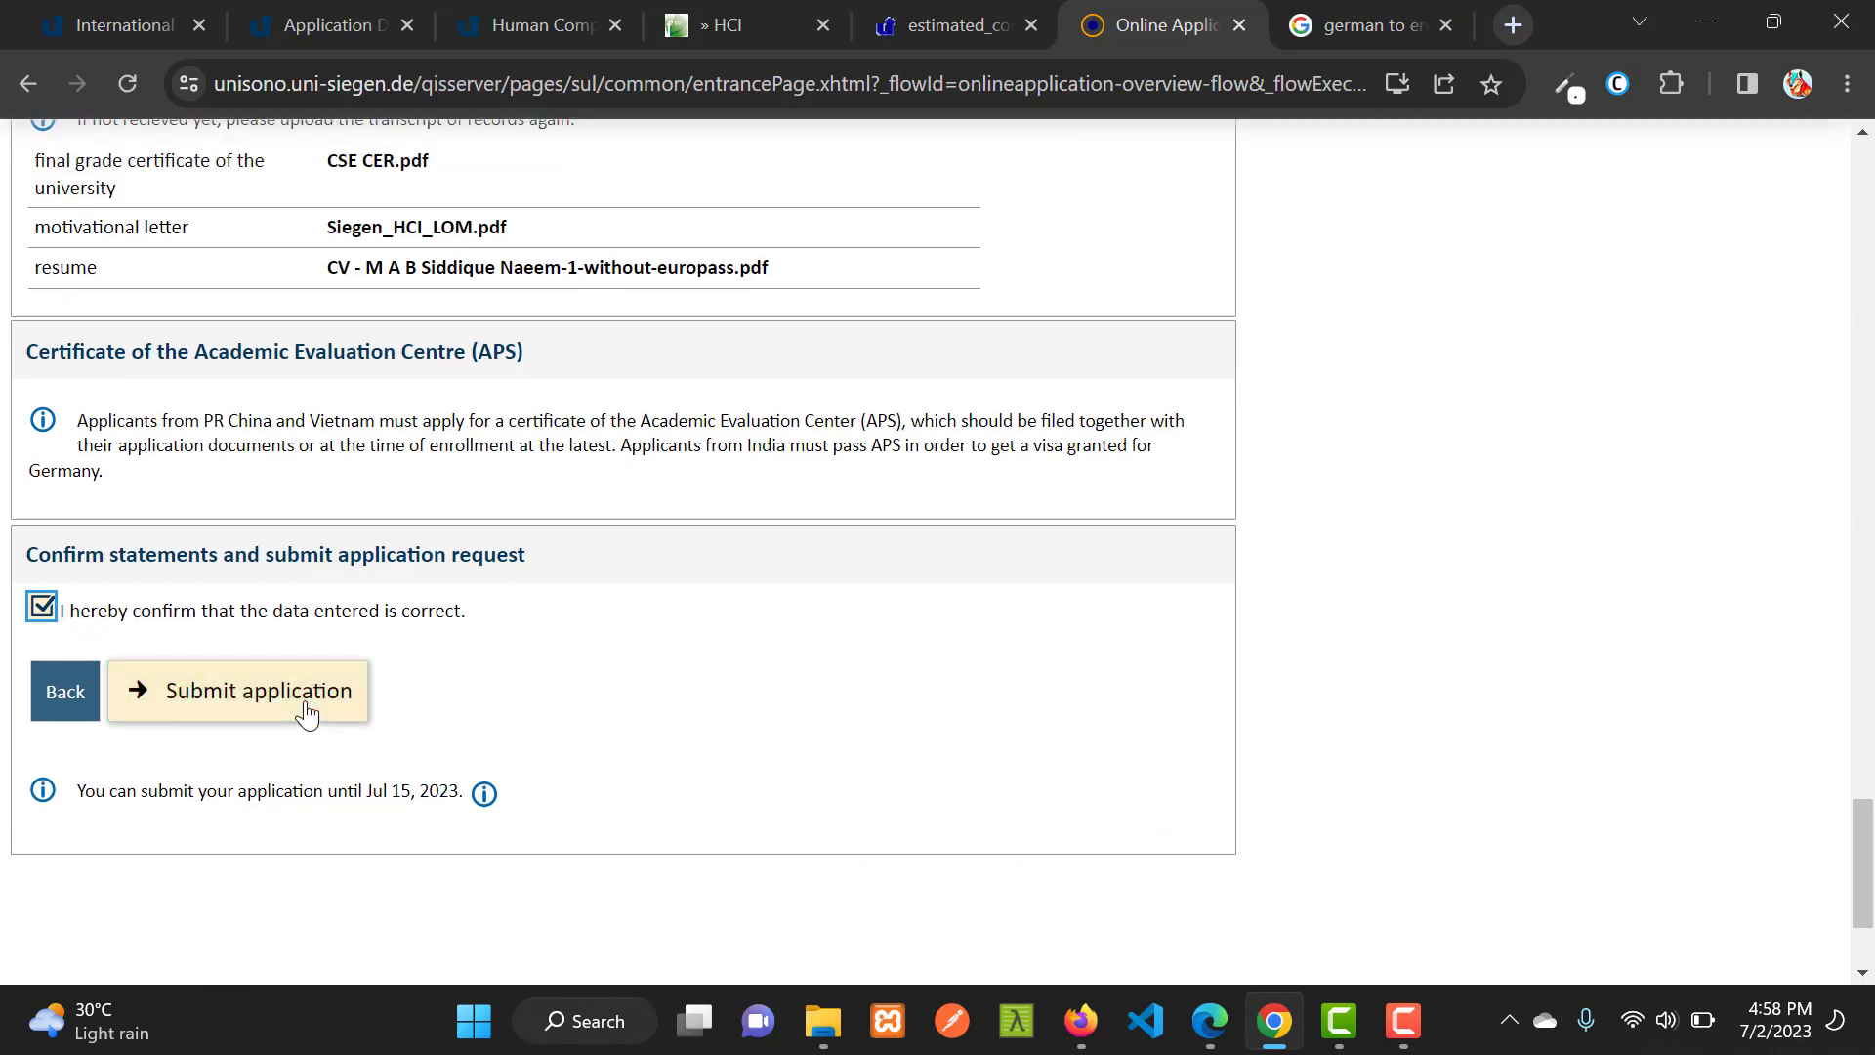